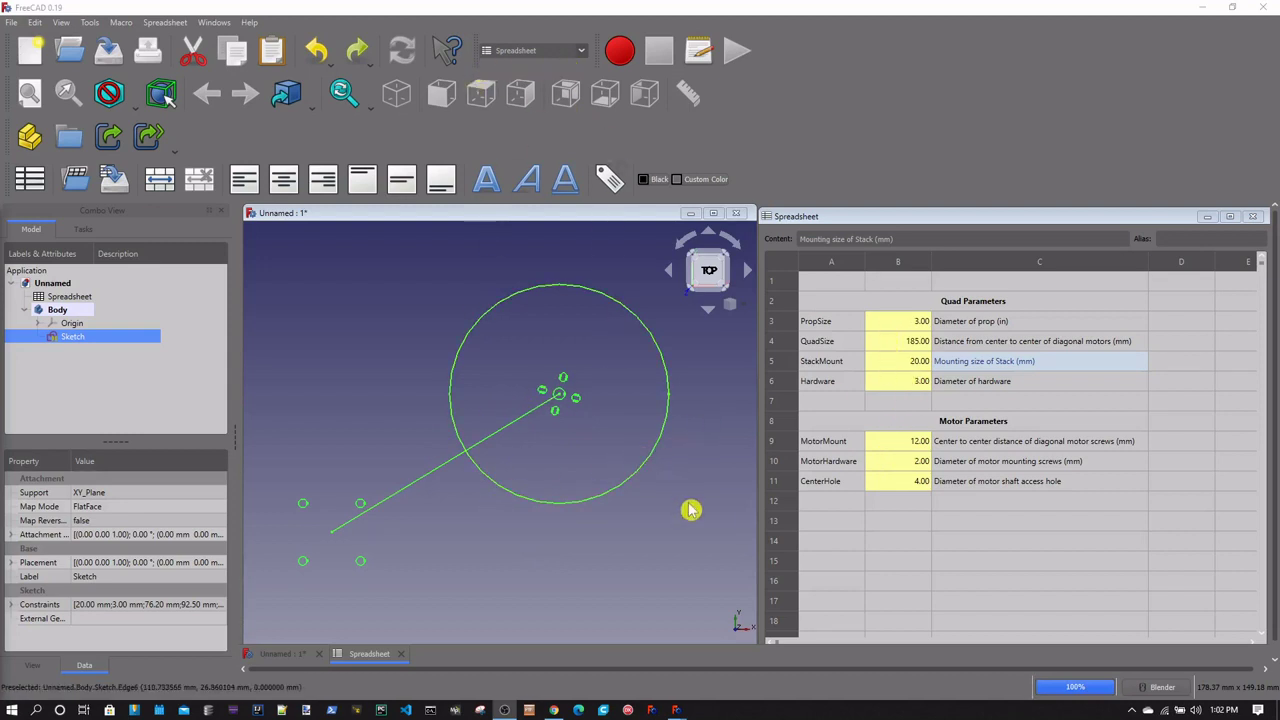
# Set the PropSize parameter to 5 and the QuadSize parameter to 220 in the spreadsheet
pyautogui.click(920, 328)
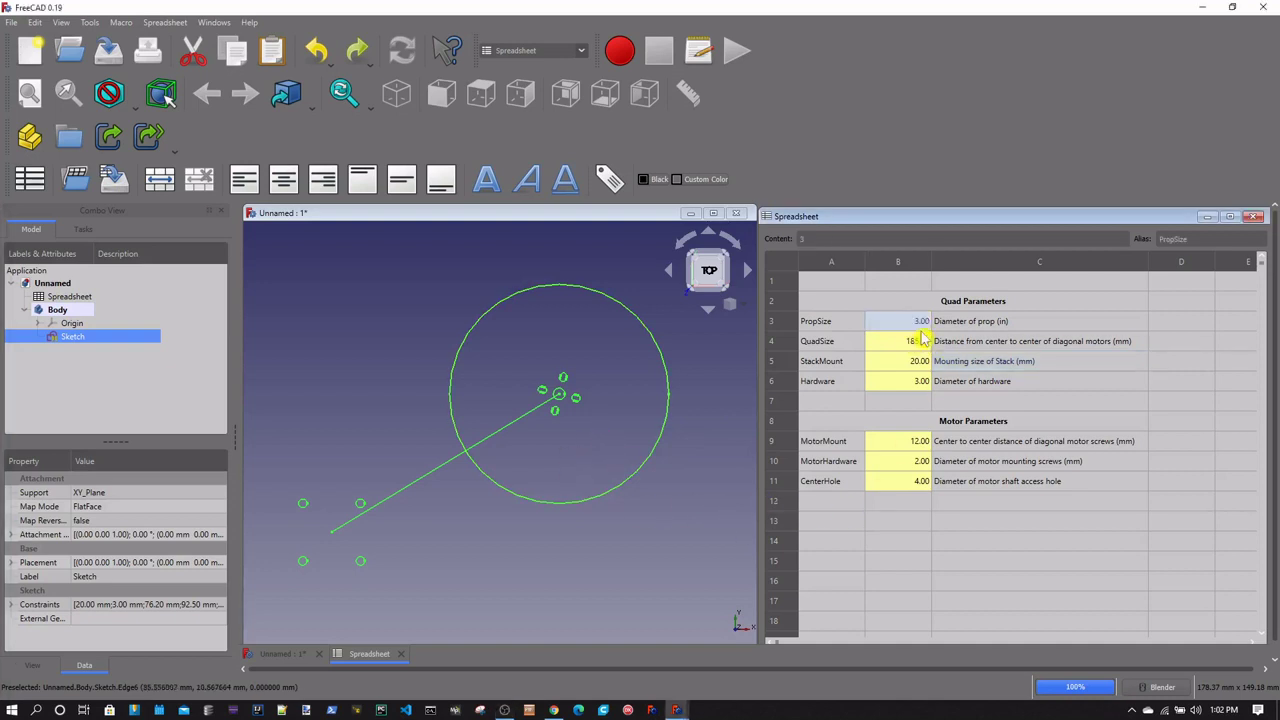
pyautogui.write('5')
pyautogui.press('Return')
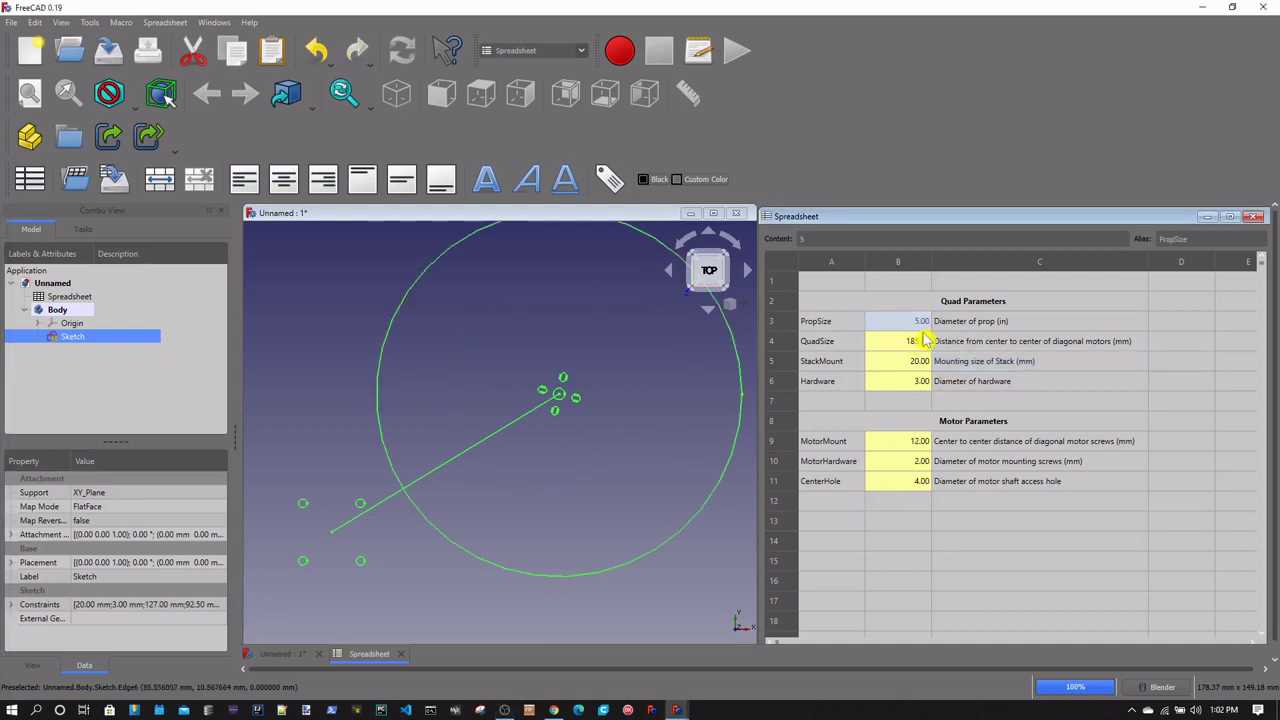
pyautogui.click(912, 345)
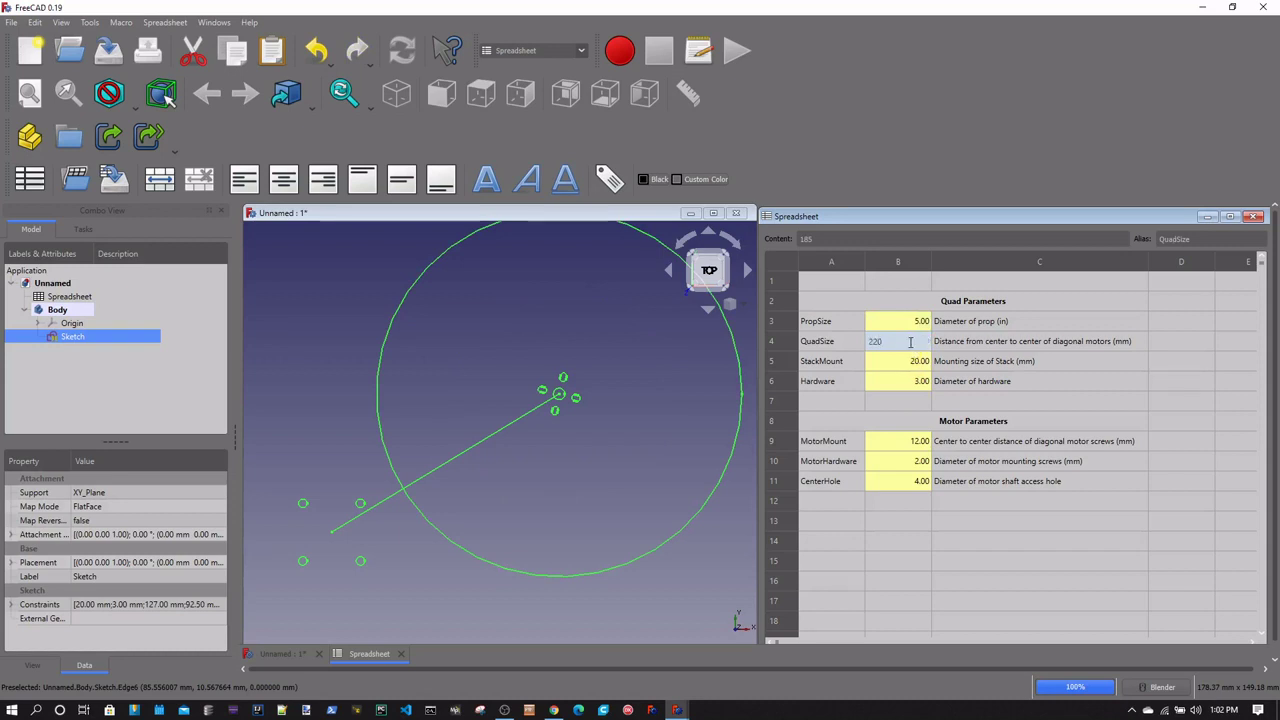
pyautogui.write('220')
pyautogui.press('Return')
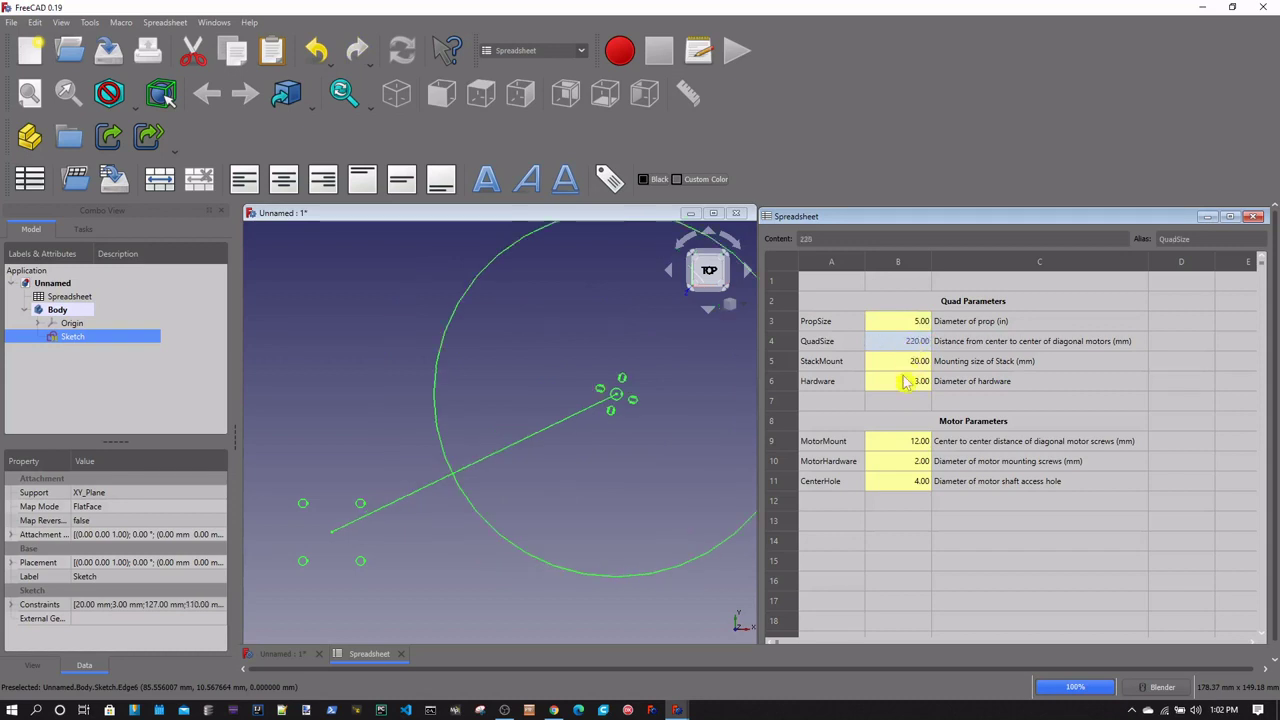
# Set the StackMount parameter to 30.5 in the spreadsheet
pyautogui.click(918, 369)
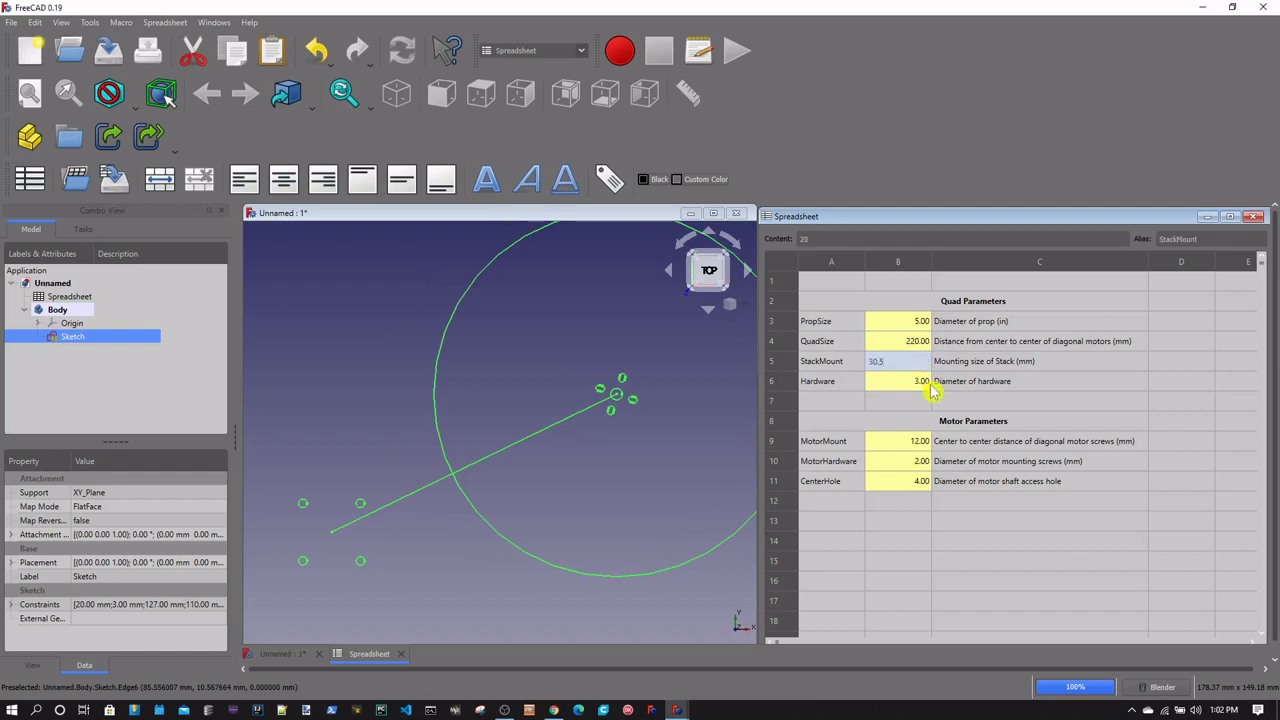
pyautogui.write('30.5')
pyautogui.press('Return')
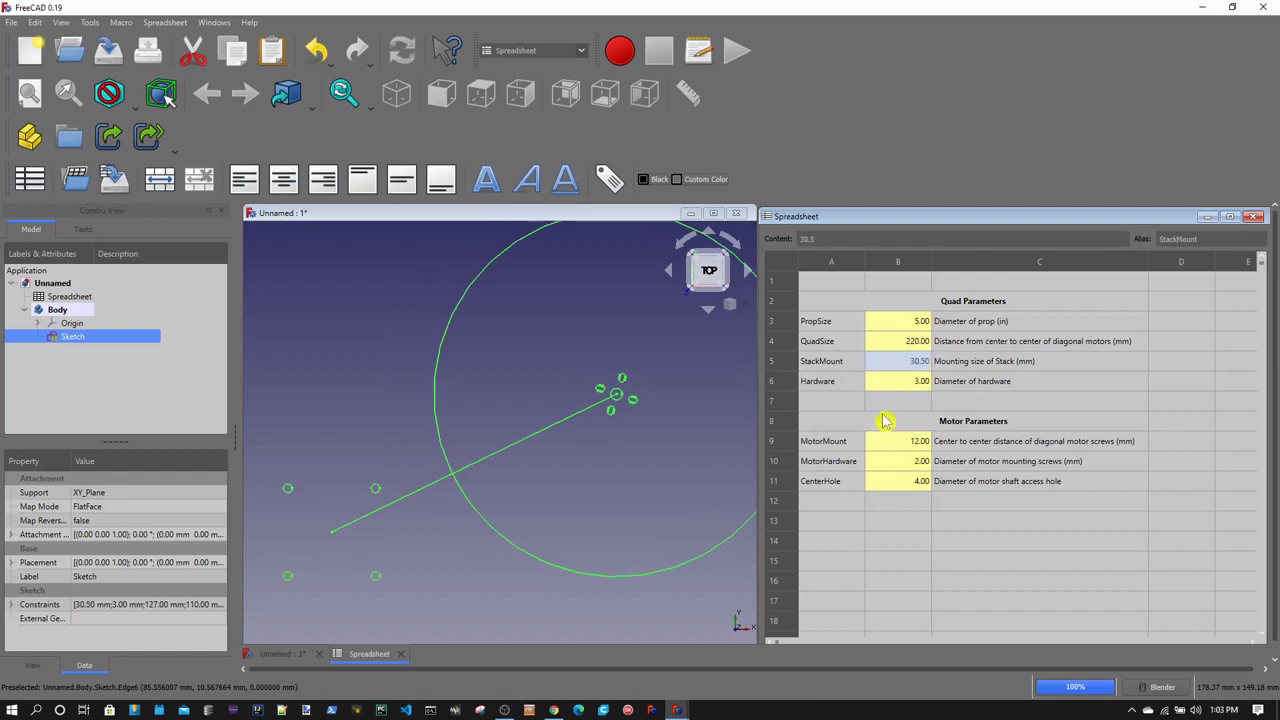
pyautogui.click(912, 385)
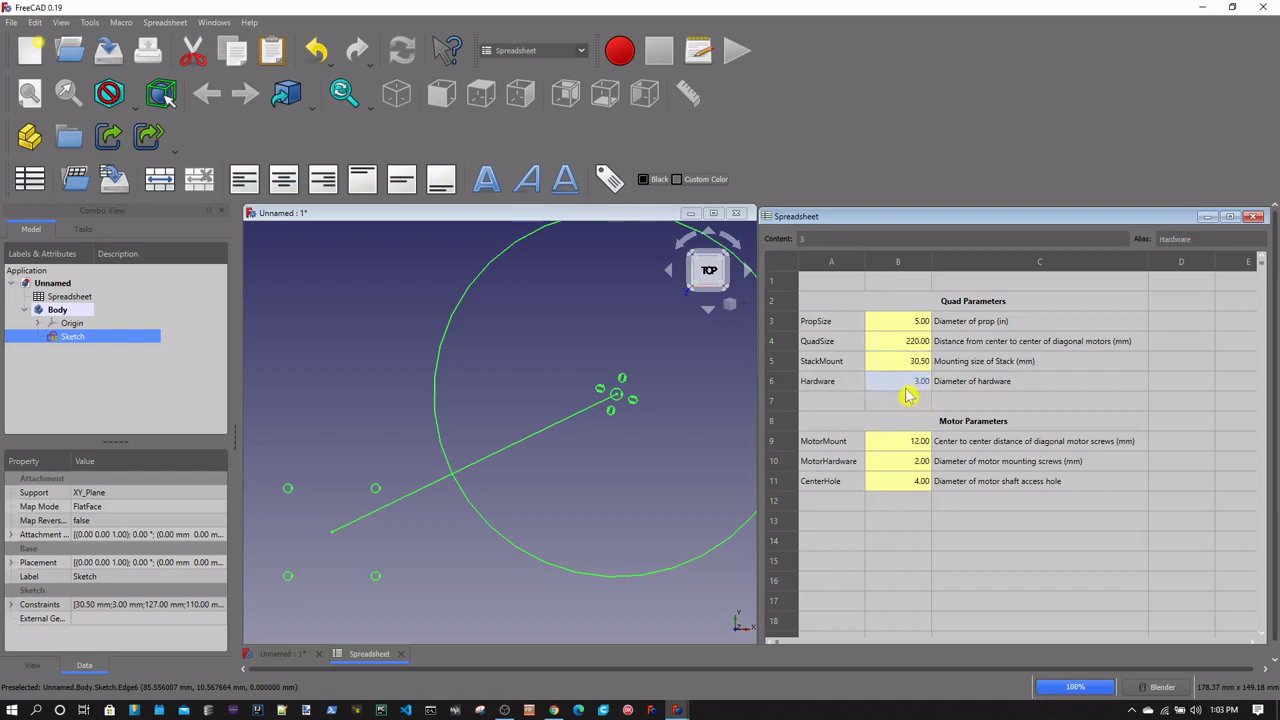
# Set the MotorMount parameter, the diagonal motor screw distance, to 16
pyautogui.click(914, 445)
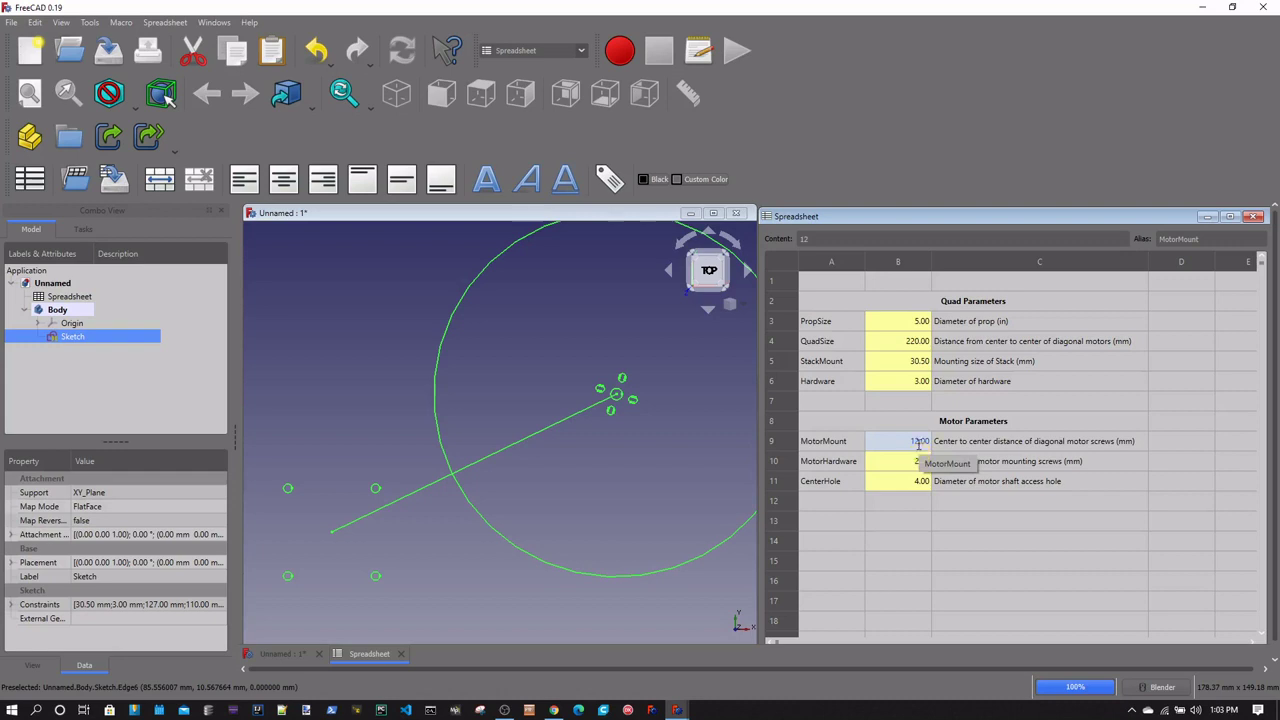
pyautogui.write('16')
pyautogui.click(818, 447)
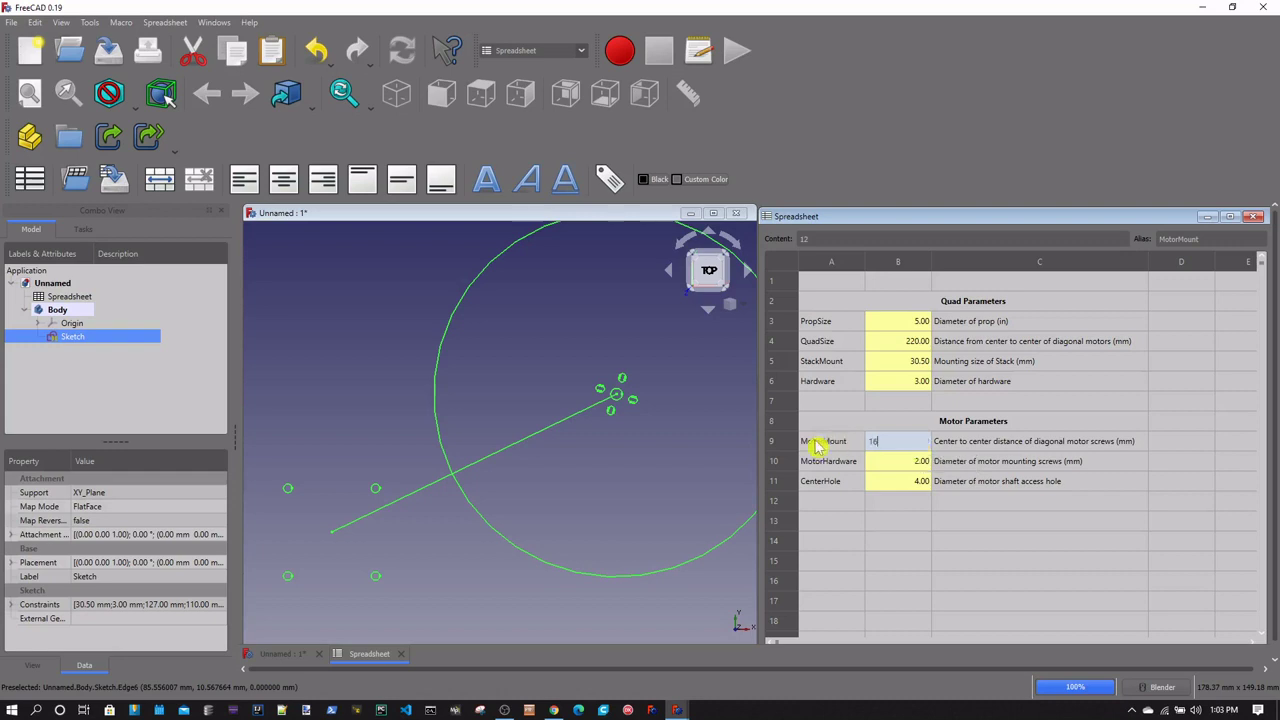
pyautogui.press('Return')
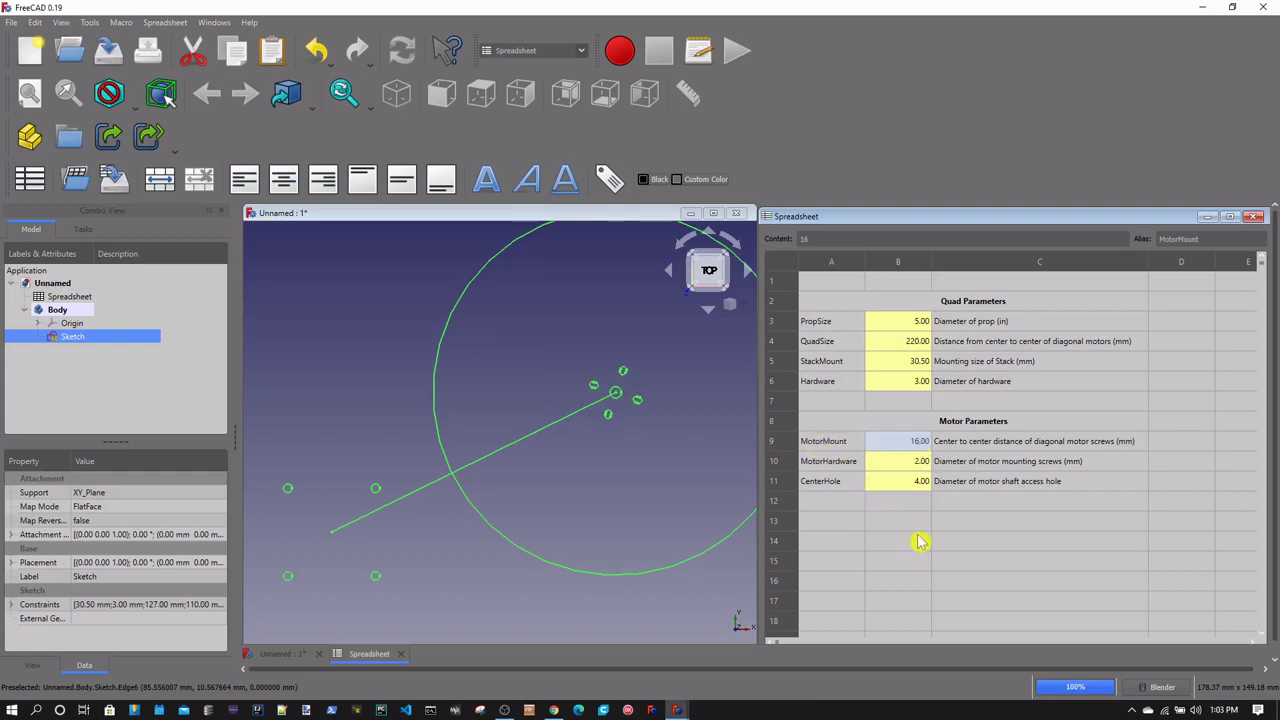
# Set the MotorHardware parameter to 3 and the CenterHole parameter to 6
pyautogui.click(924, 466)
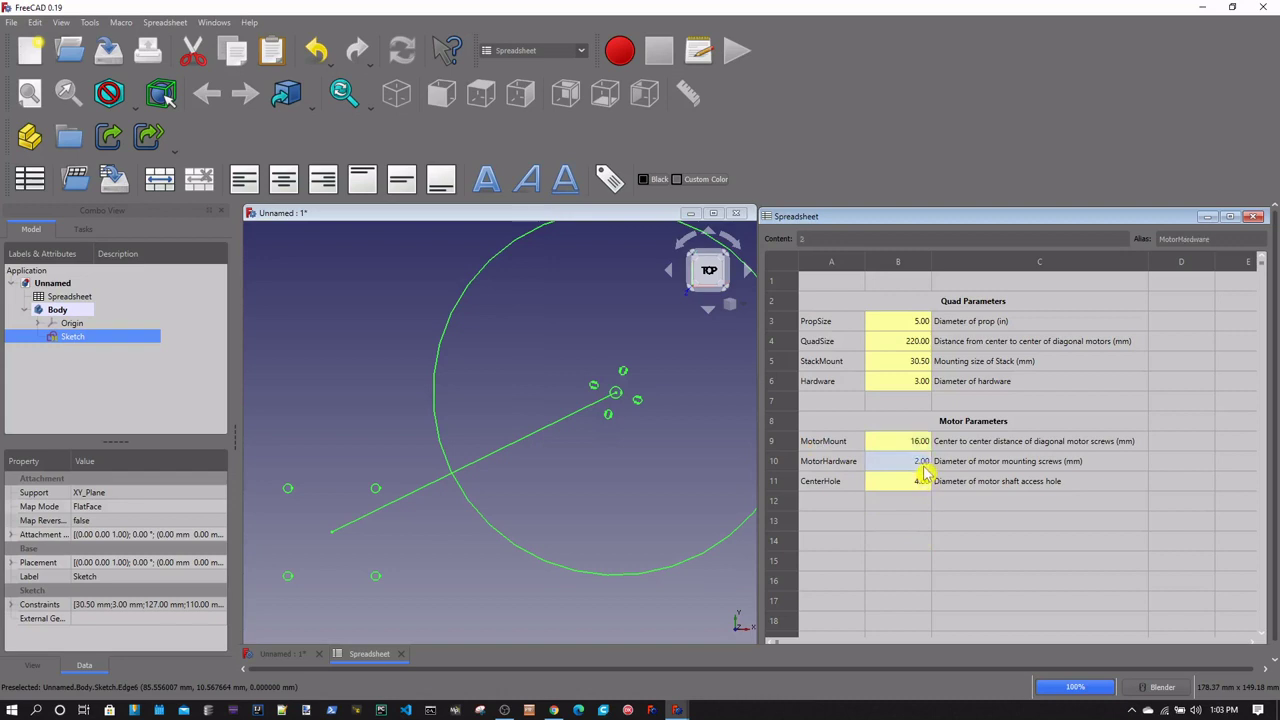
pyautogui.press('Return')
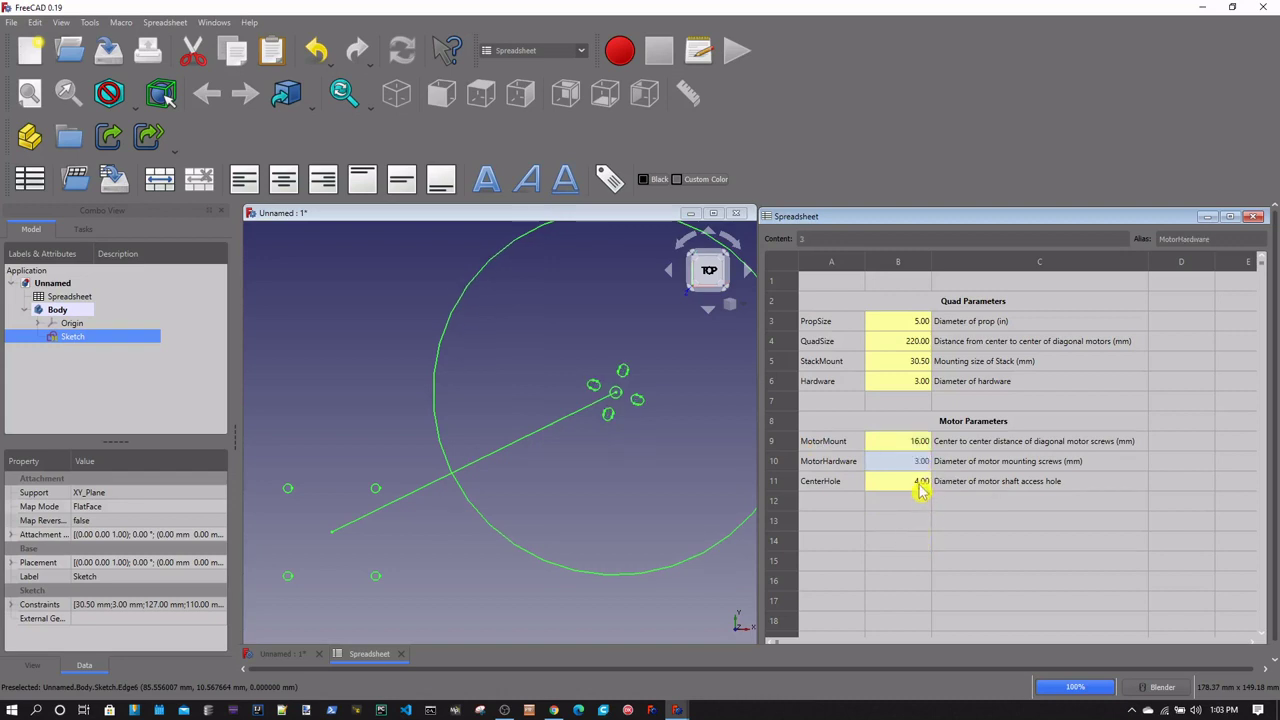
pyautogui.click(921, 487)
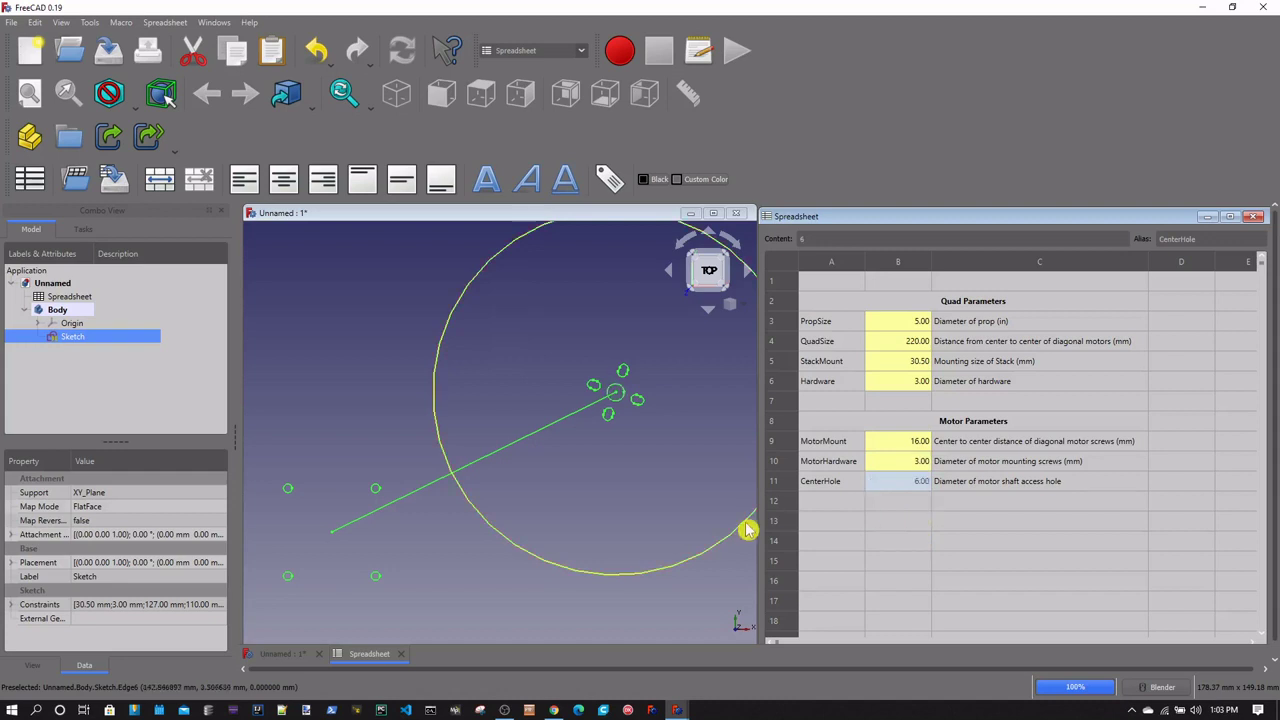
# Edit the sketch, swing the line to the motor centre up and partly back down around the origin, and close the sketch
pyautogui.doubleClick(68, 340)
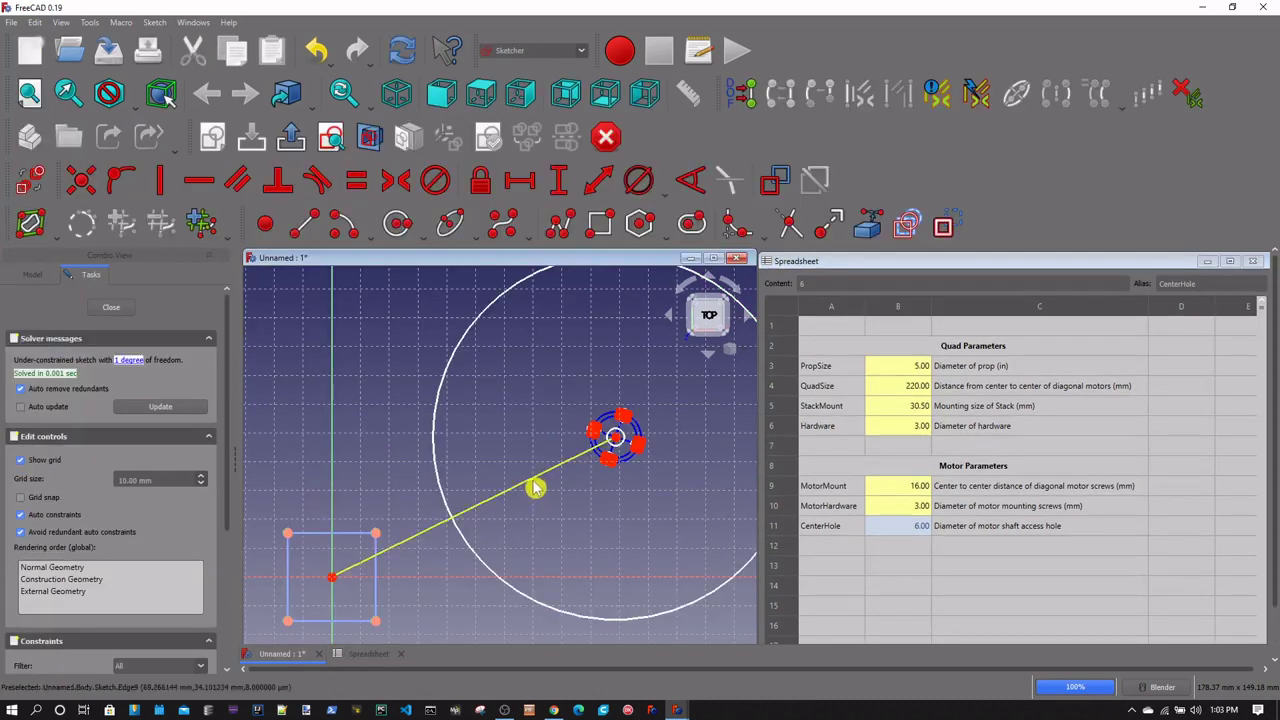
pyautogui.moveTo(537, 482)
pyautogui.mouseDown()
pyautogui.moveTo(494, 423)
pyautogui.moveTo(428, 378)
pyautogui.mouseUp()
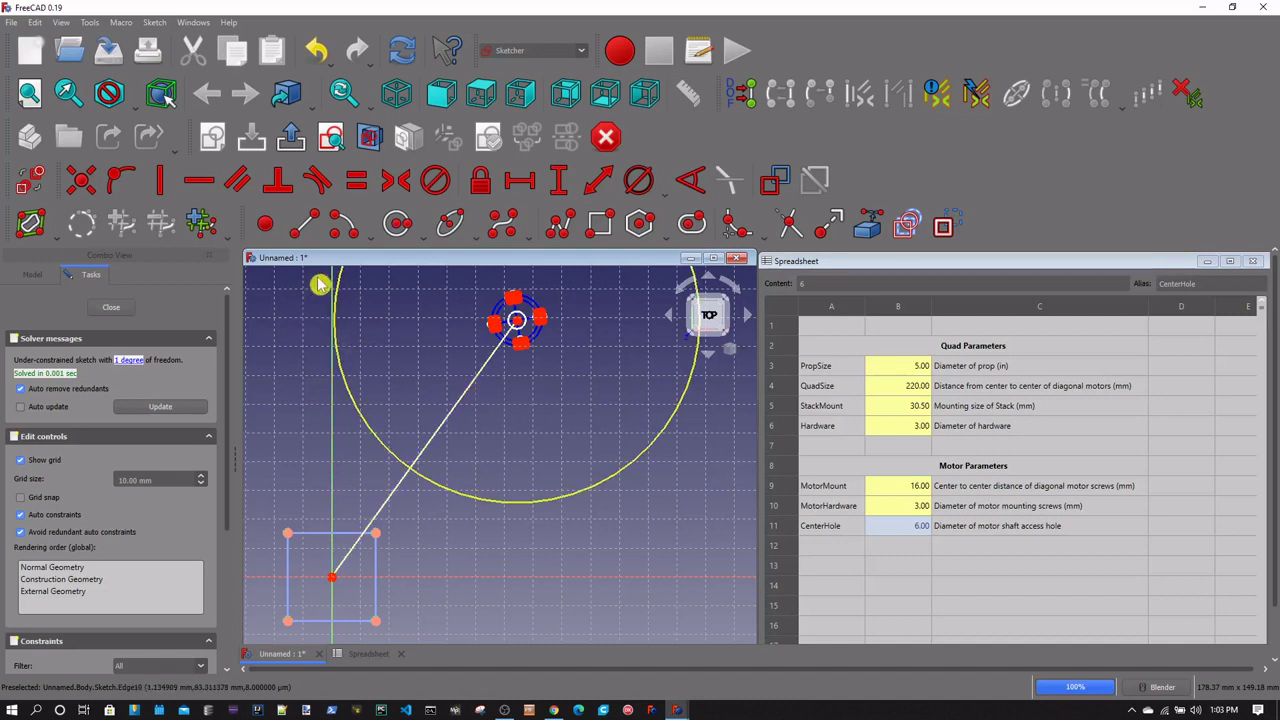
pyautogui.moveTo(478, 392); pyautogui.dragTo(546, 463)
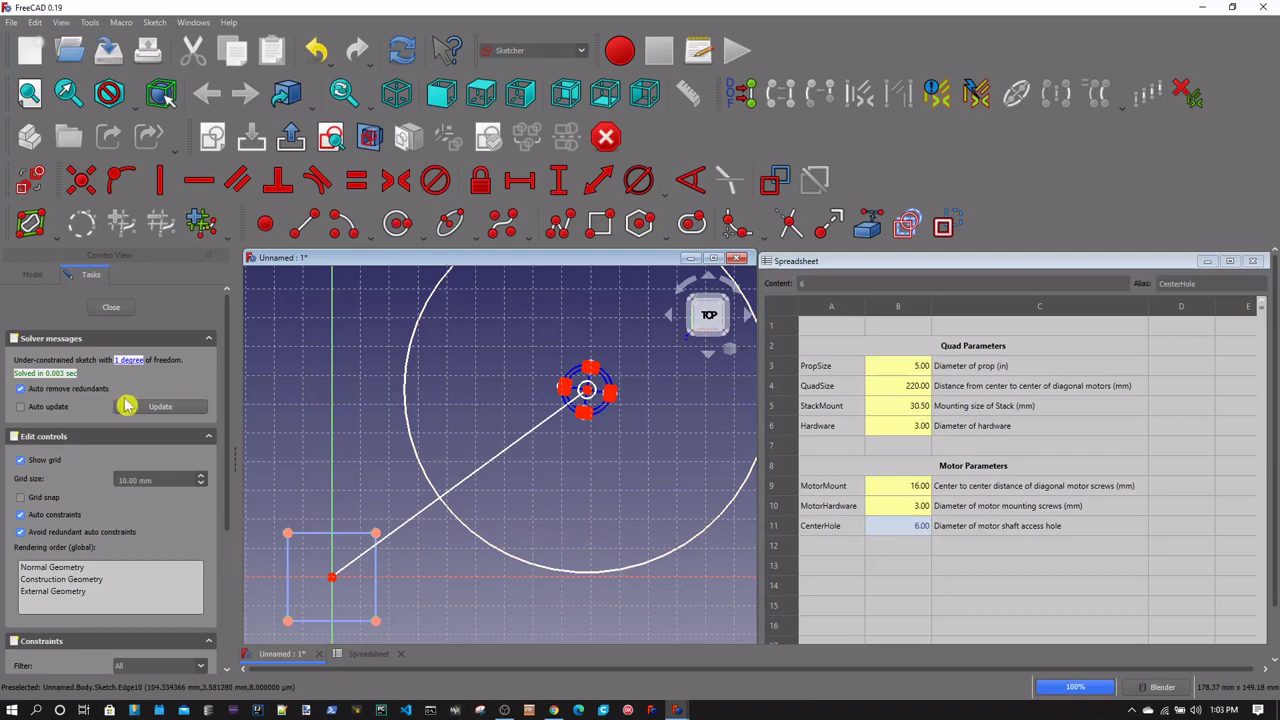
pyautogui.click(111, 312)
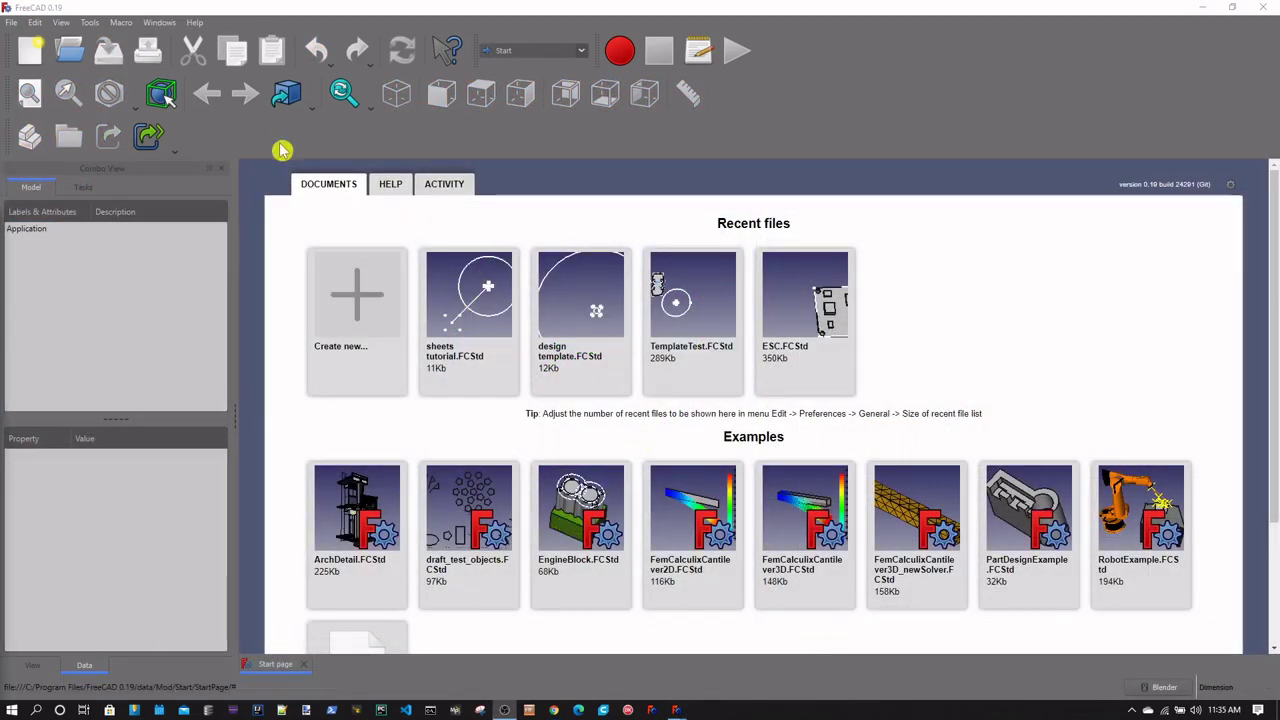
# Create a new document and add a spreadsheet to it in the Spreadsheet workbench, opening it for editing
pyautogui.click(361, 305)
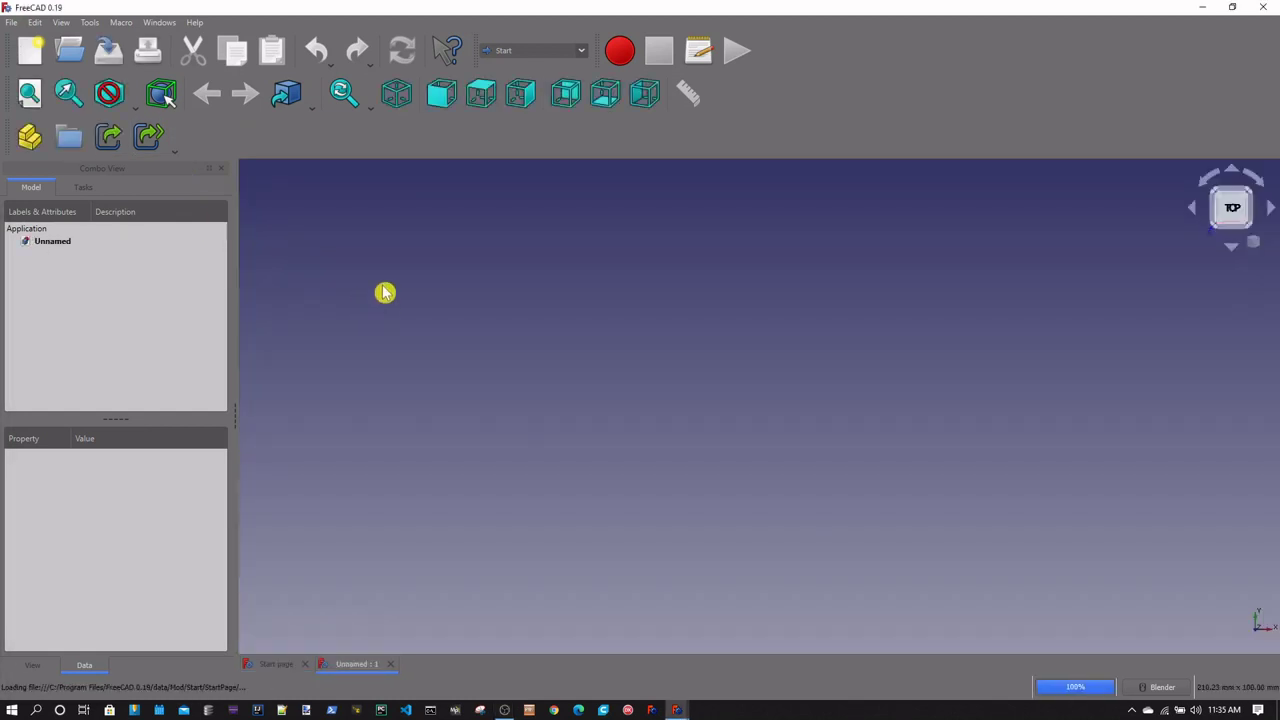
pyautogui.click(584, 51)
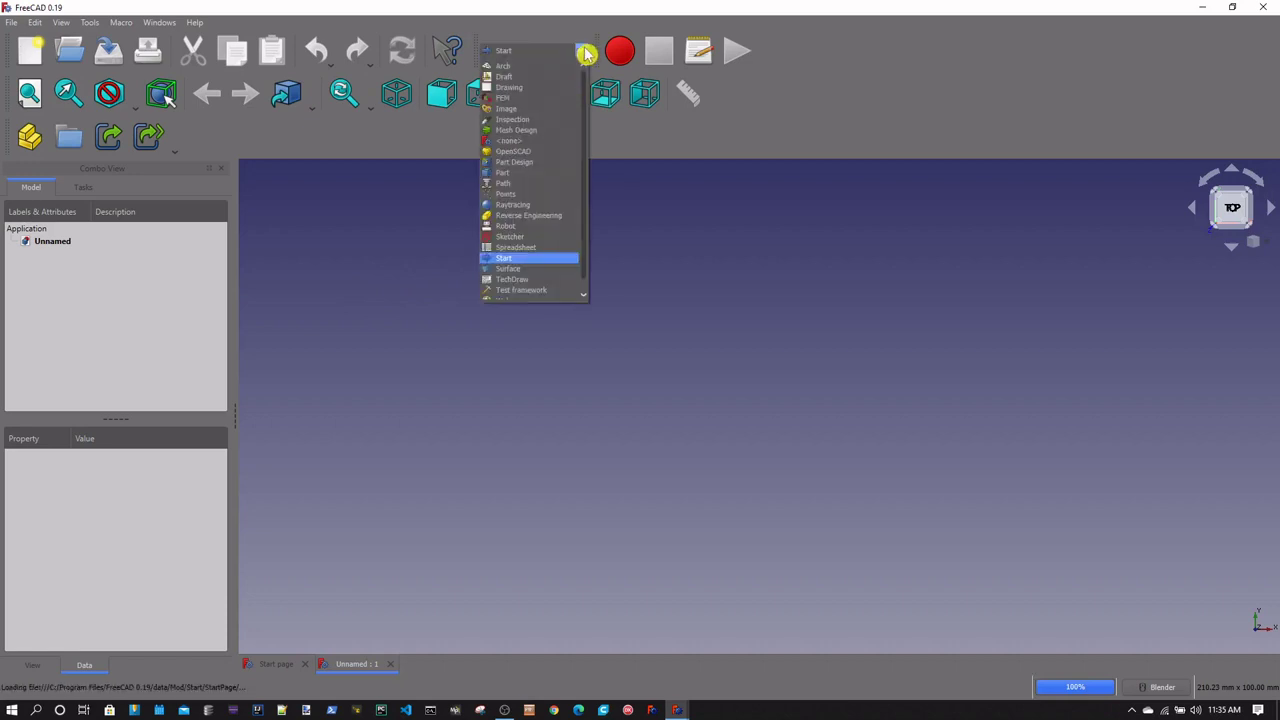
pyautogui.click(534, 248)
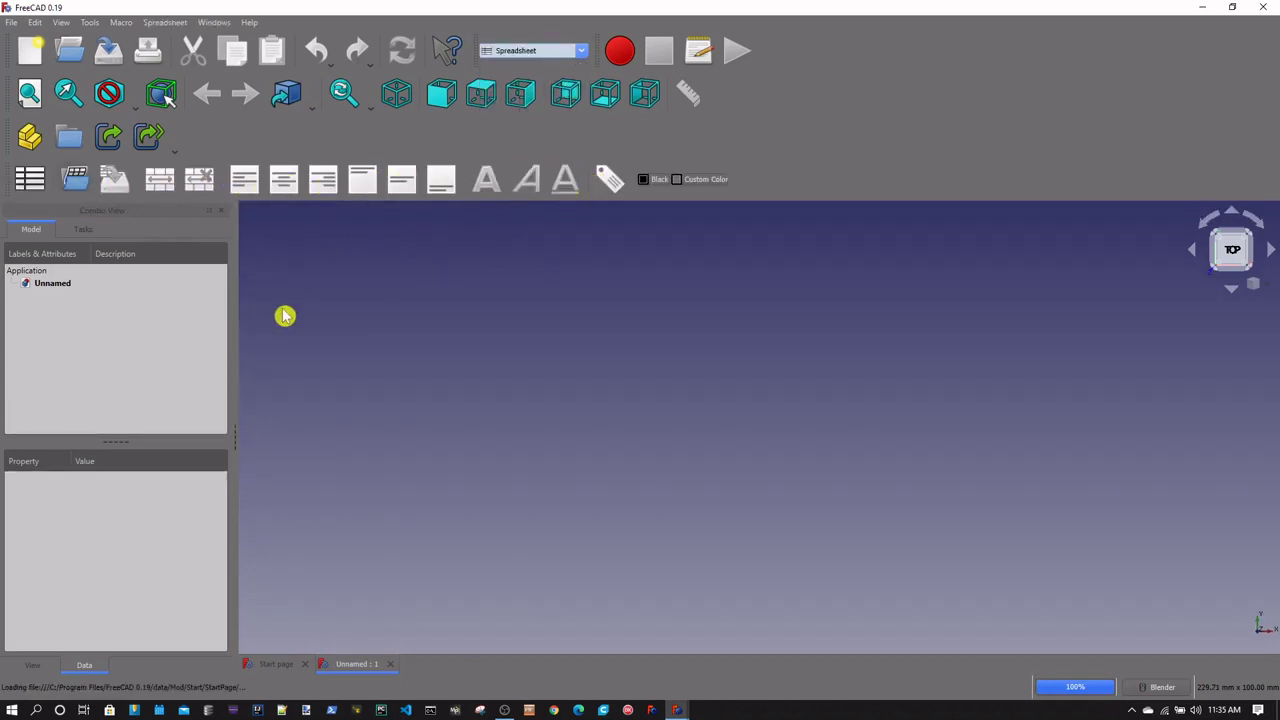
pyautogui.click(38, 182)
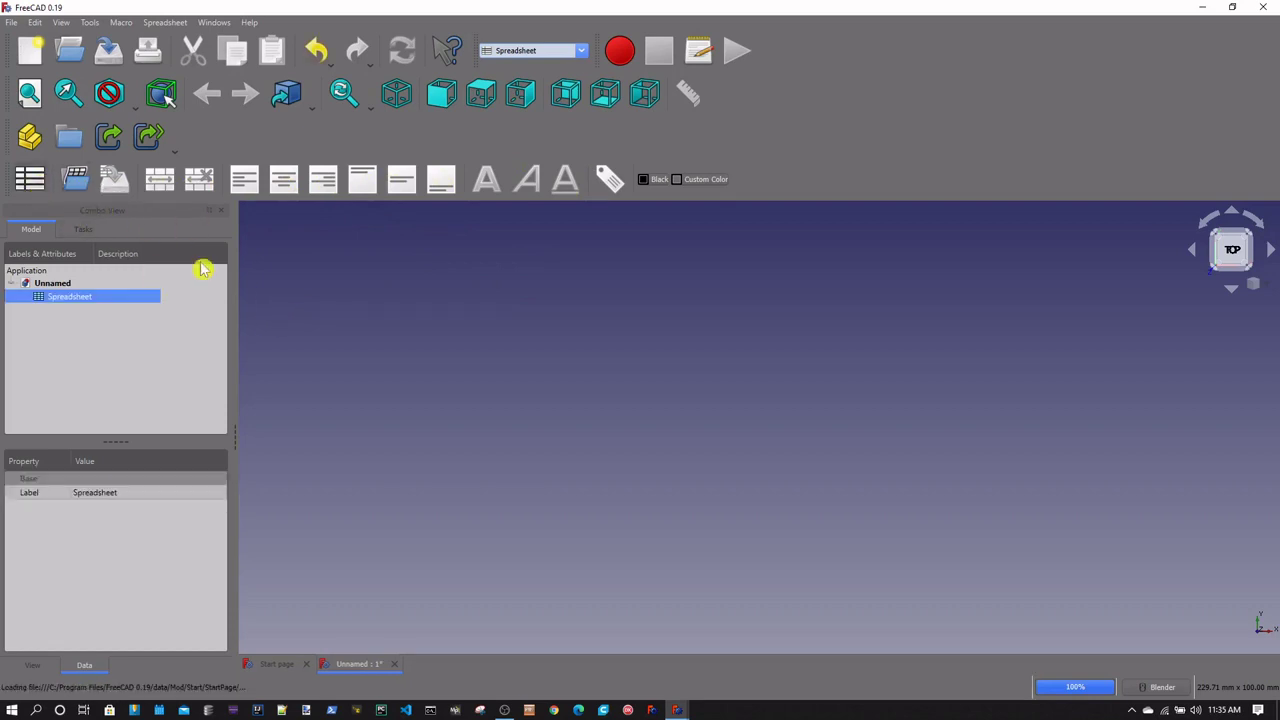
pyautogui.doubleClick(65, 297)
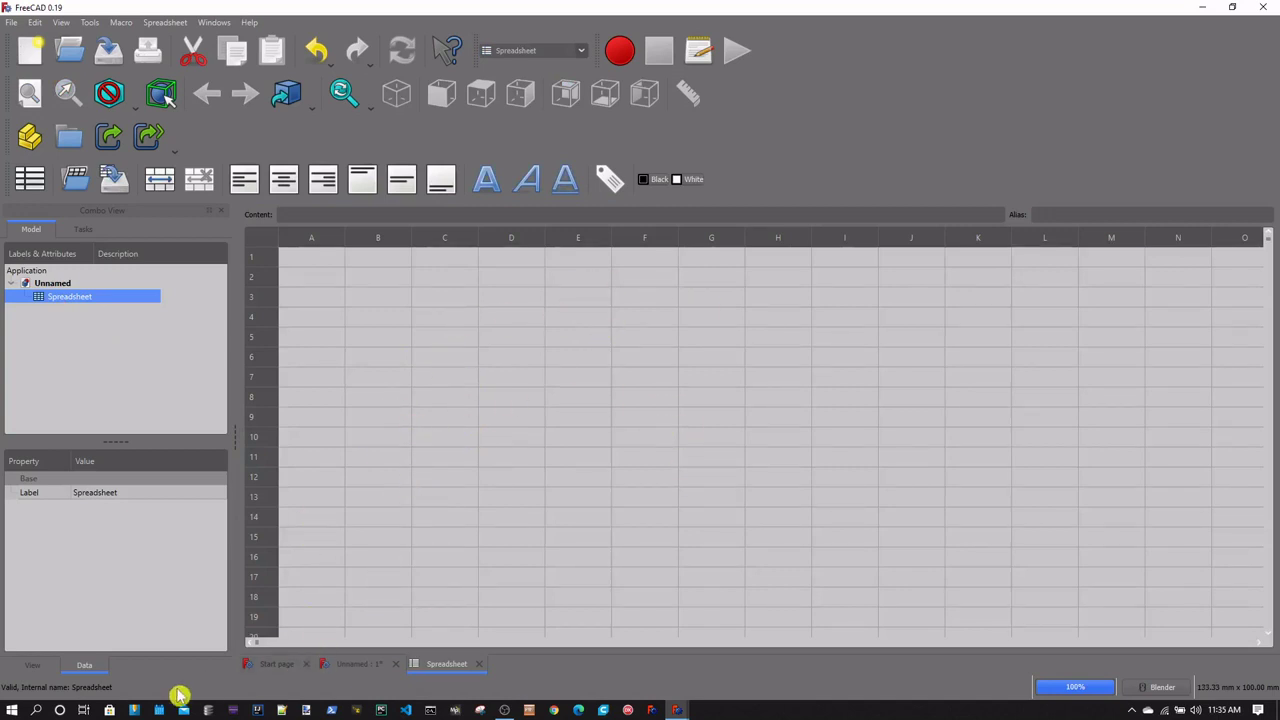
# Close the Start page and tile the document windows with the 3D view on the left and the spreadsheet on the right
pyautogui.click(306, 665)
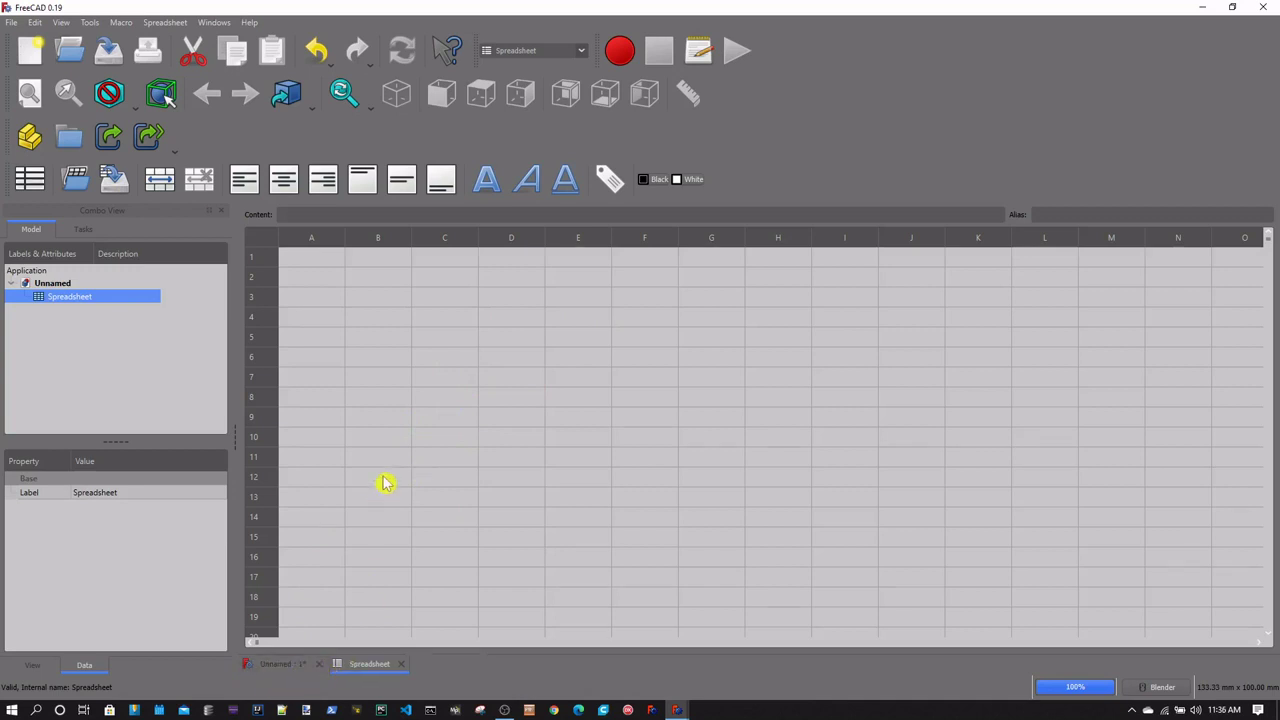
pyautogui.click(213, 22)
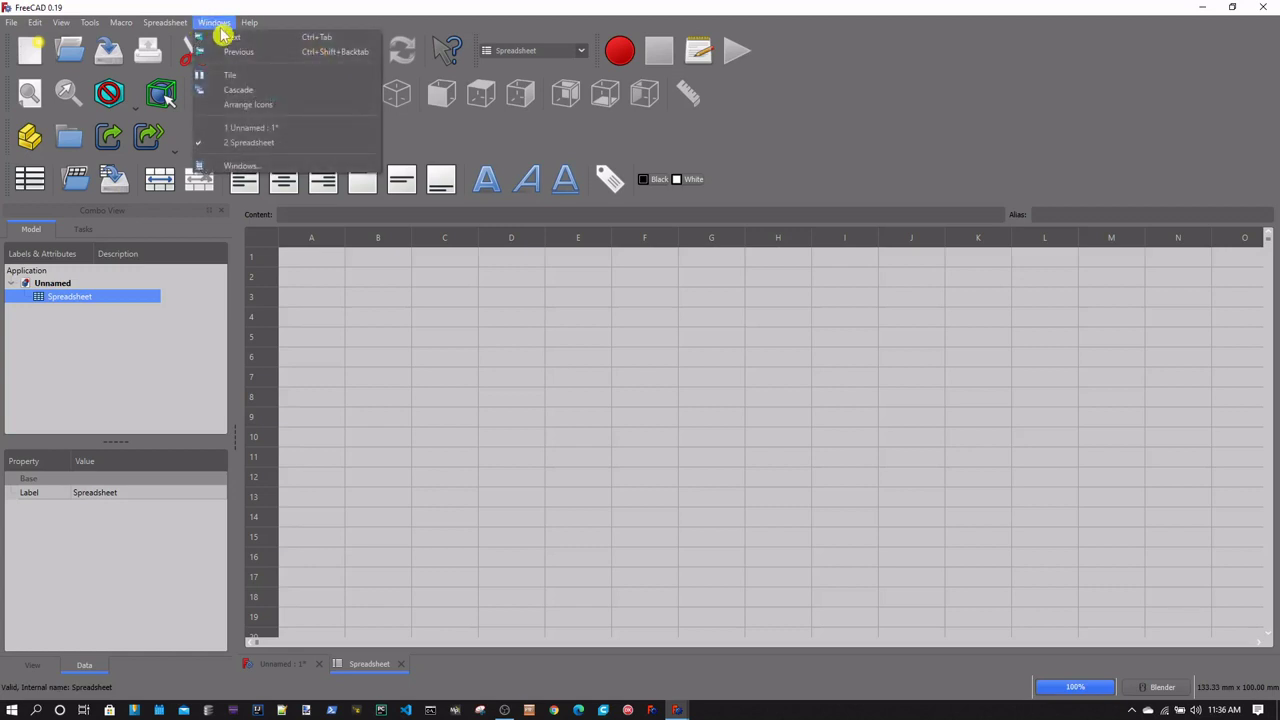
pyautogui.click(251, 78)
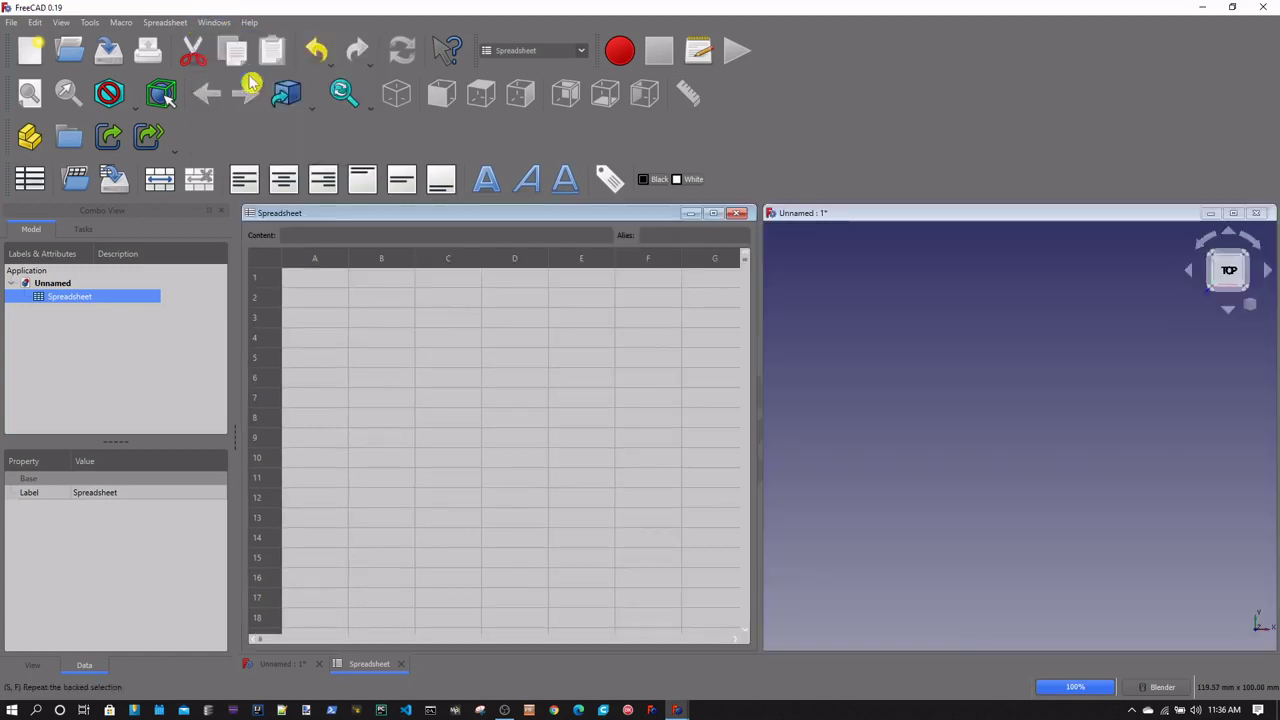
pyautogui.moveTo(640, 218); pyautogui.dragTo(420, 215)
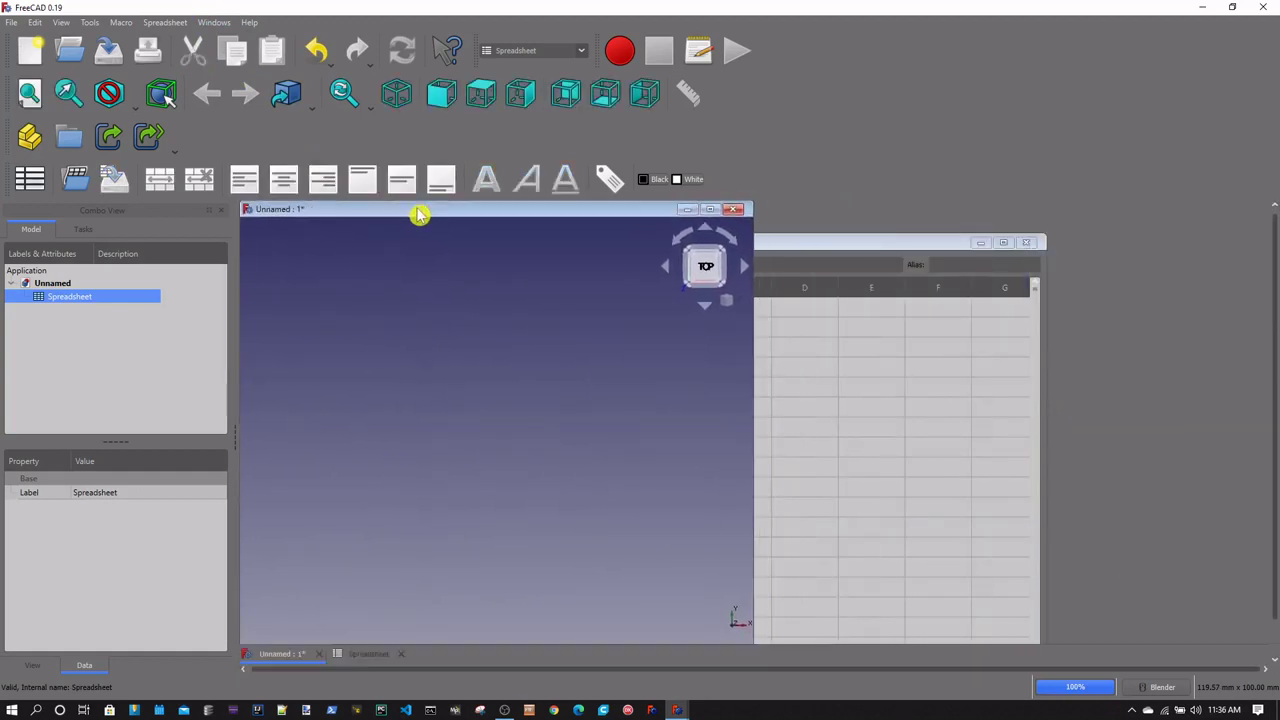
pyautogui.moveTo(811, 246); pyautogui.dragTo(1046, 206)
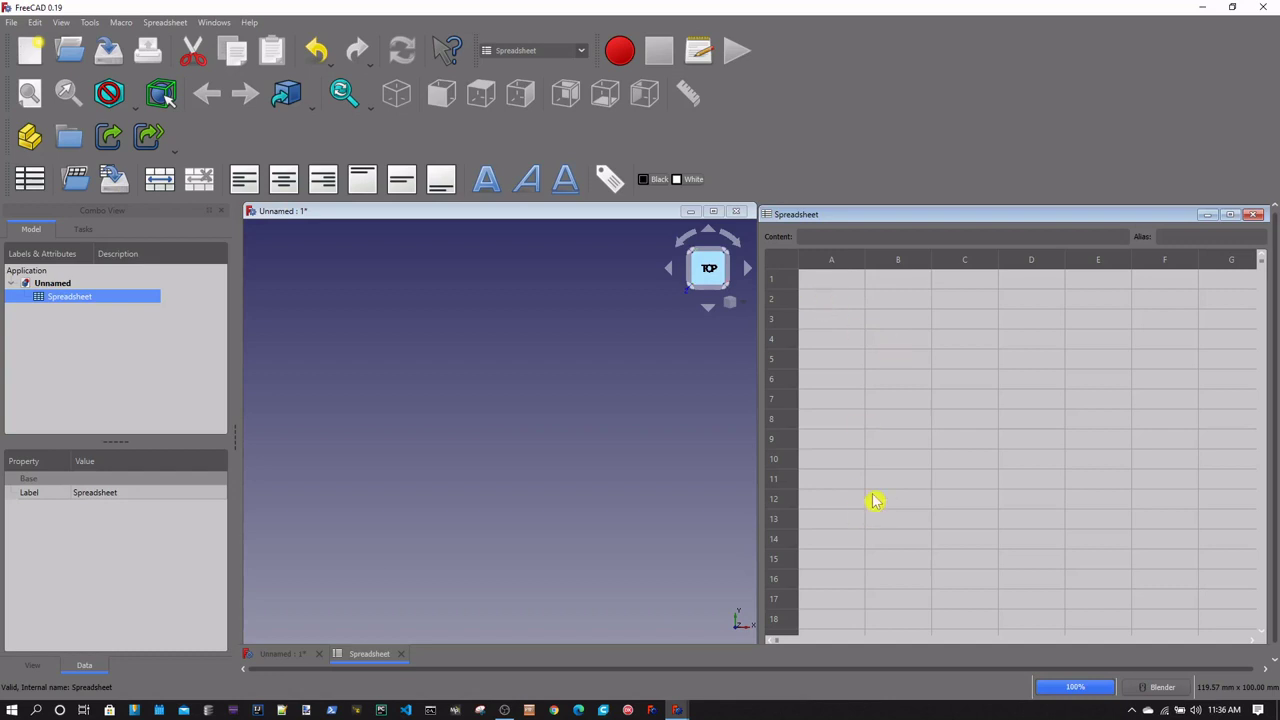
# Merge cells A2 to C2 and enter the heading "Quad Parameters" in the merged cell
pyautogui.moveTo(851, 305); pyautogui.dragTo(959, 307)
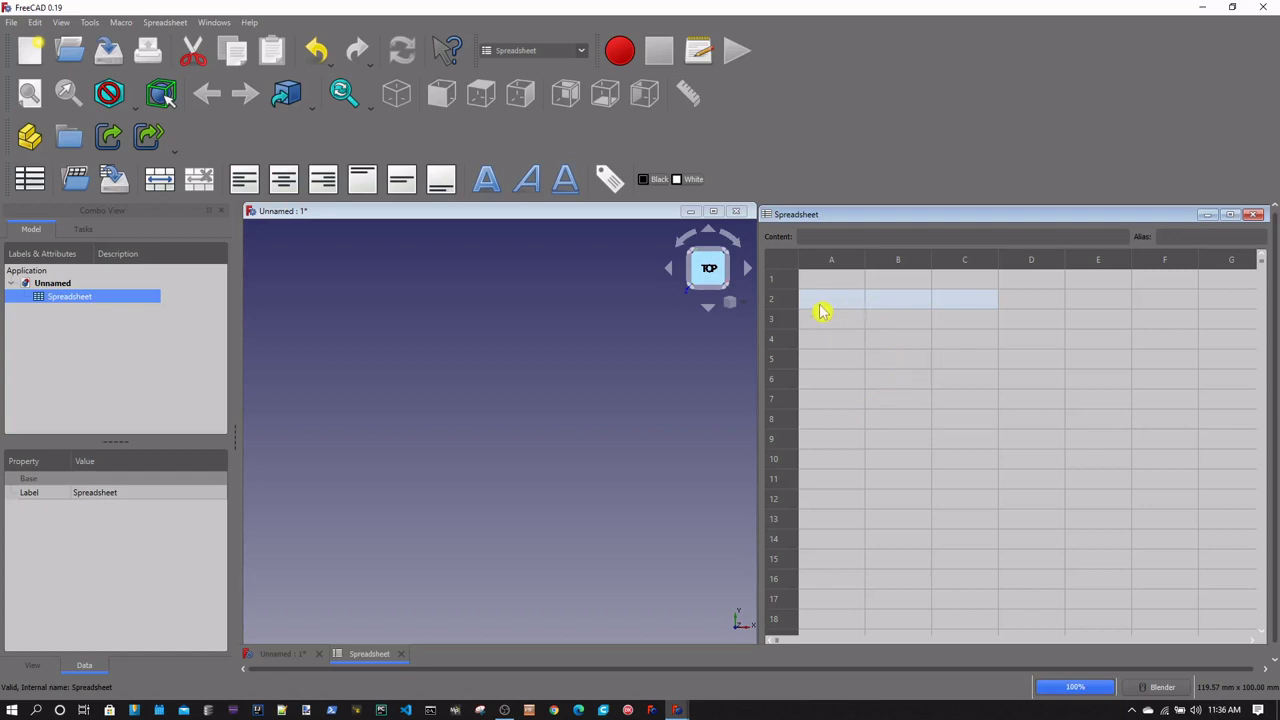
pyautogui.moveTo(838, 303); pyautogui.dragTo(945, 309)
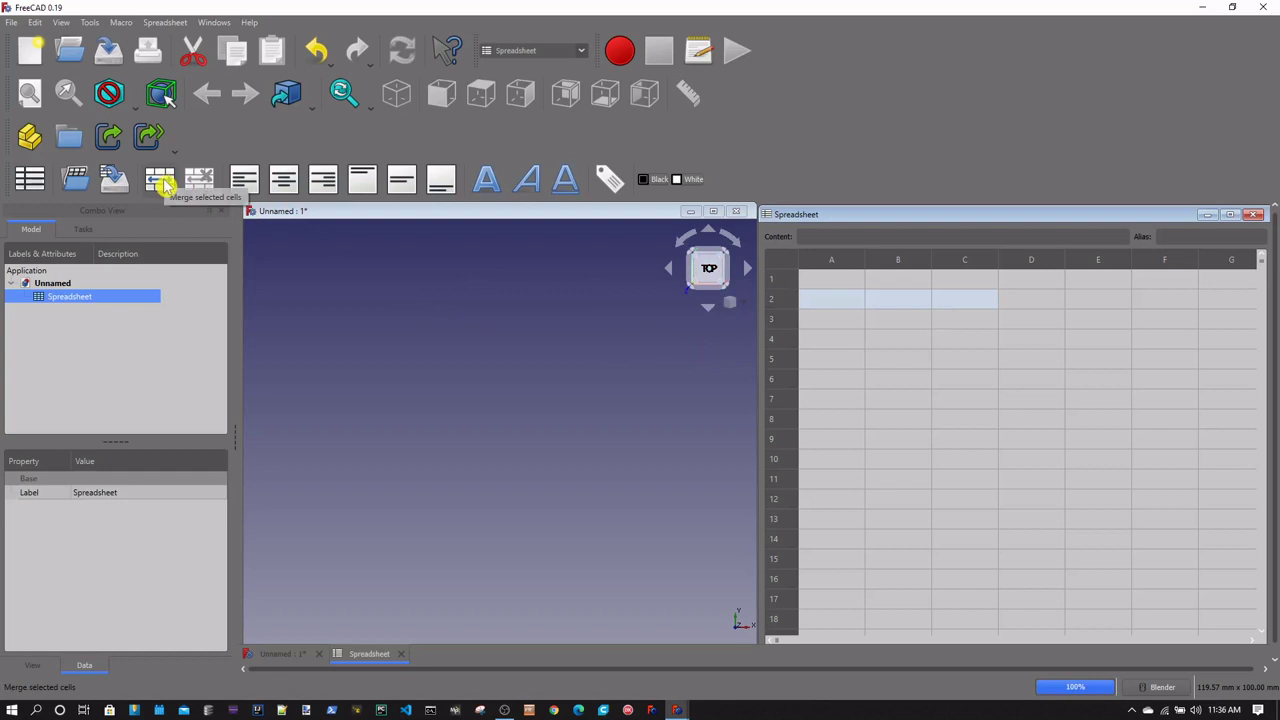
pyautogui.click(162, 182)
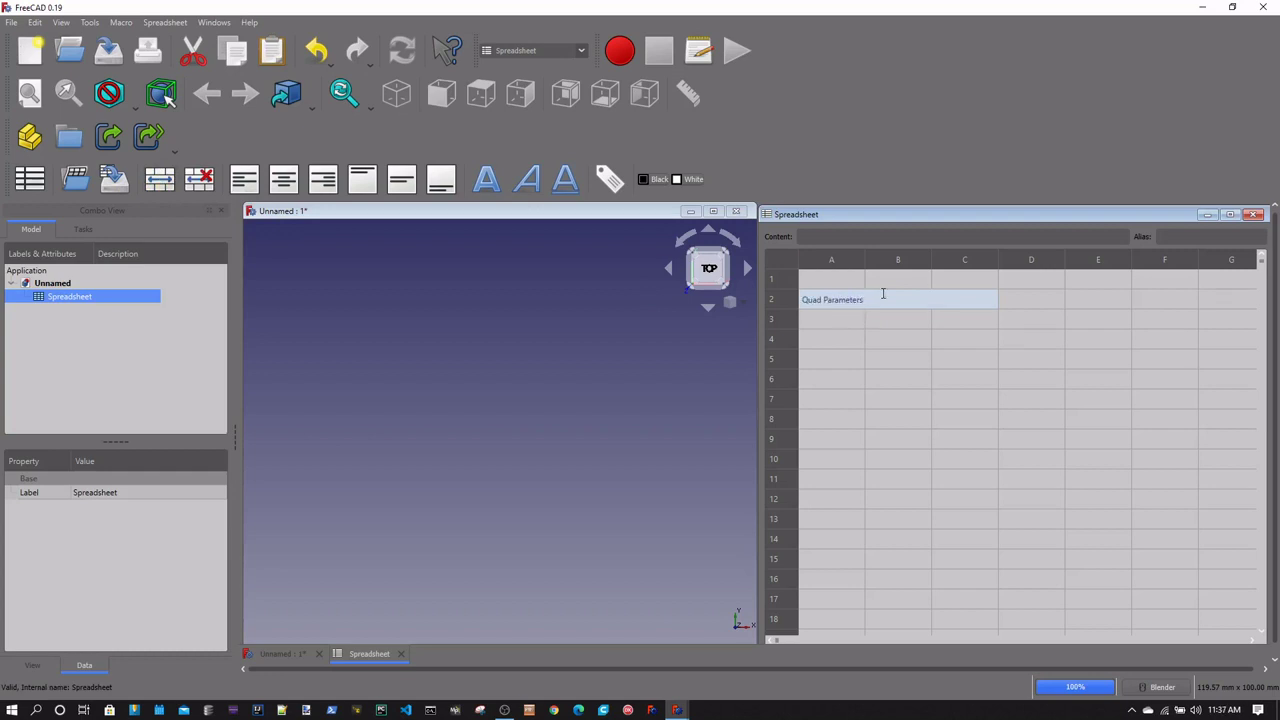
pyautogui.click(866, 341)
pyautogui.click(875, 302)
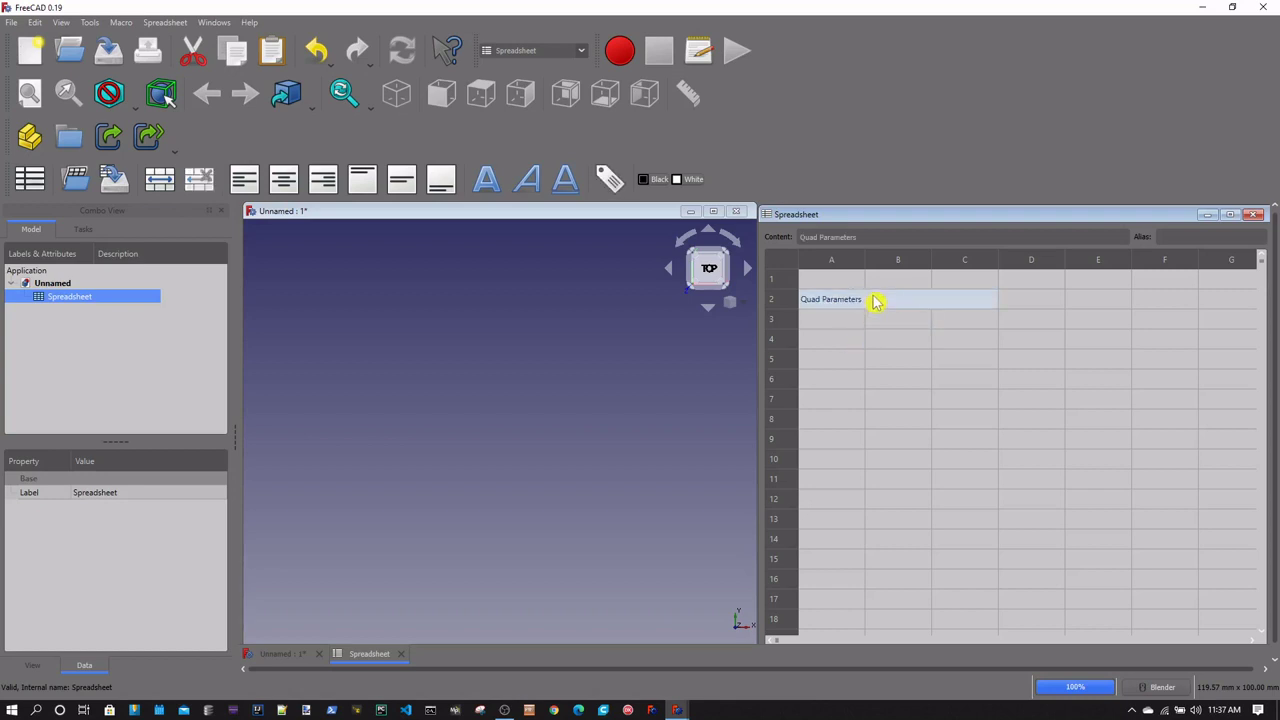
pyautogui.rightClick(880, 303)
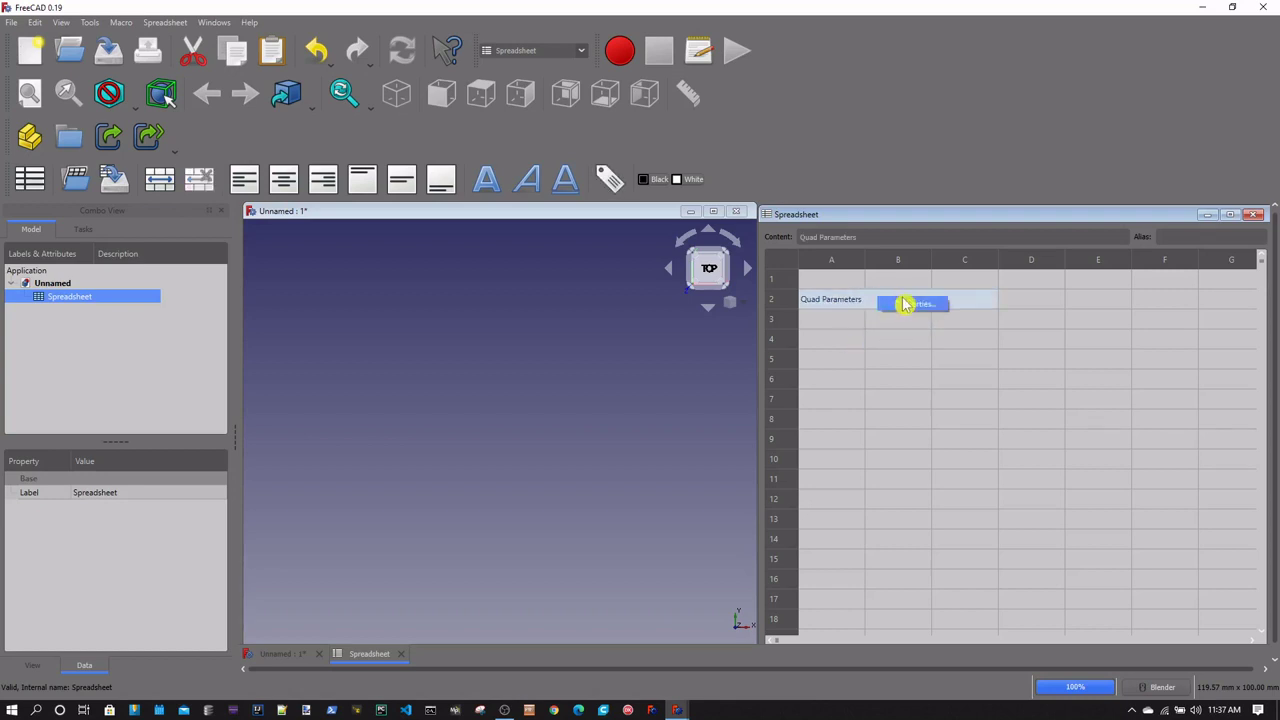
pyautogui.click(905, 305)
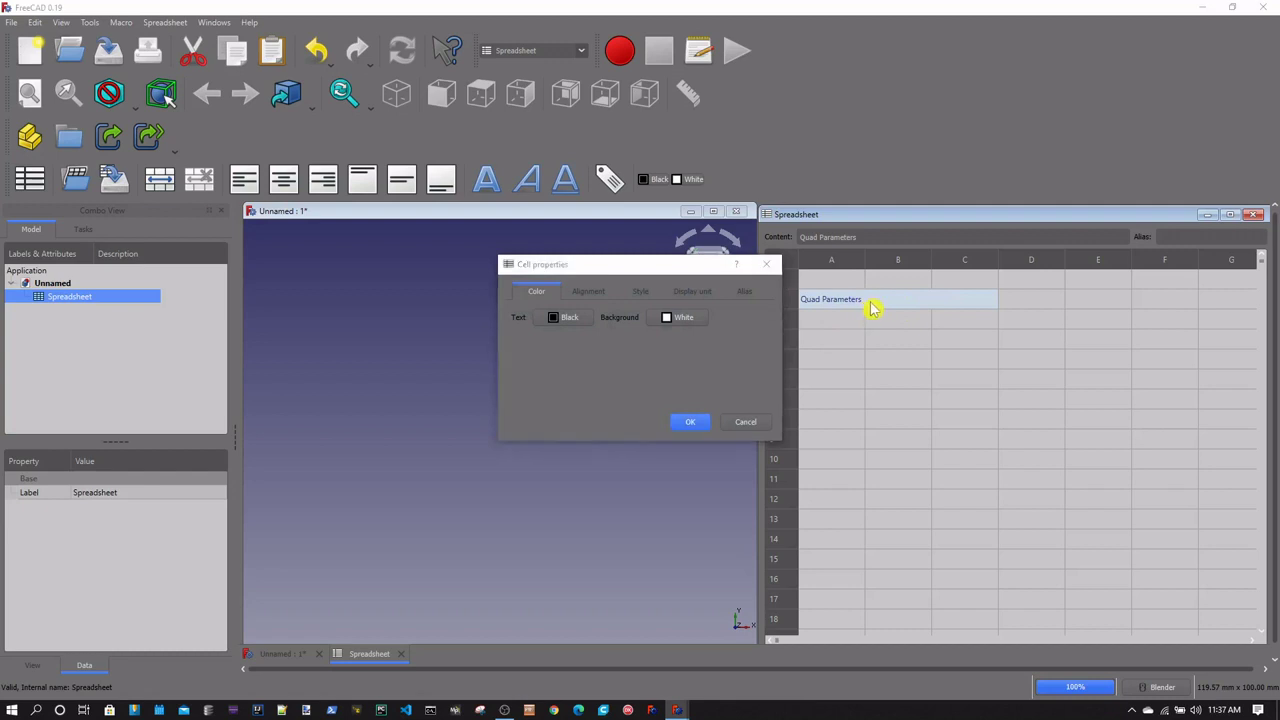
pyautogui.click(765, 271)
# Center the "Quad Parameters" heading horizontally and vertically in its merged cell and make it bold
pyautogui.rightClick(880, 306)
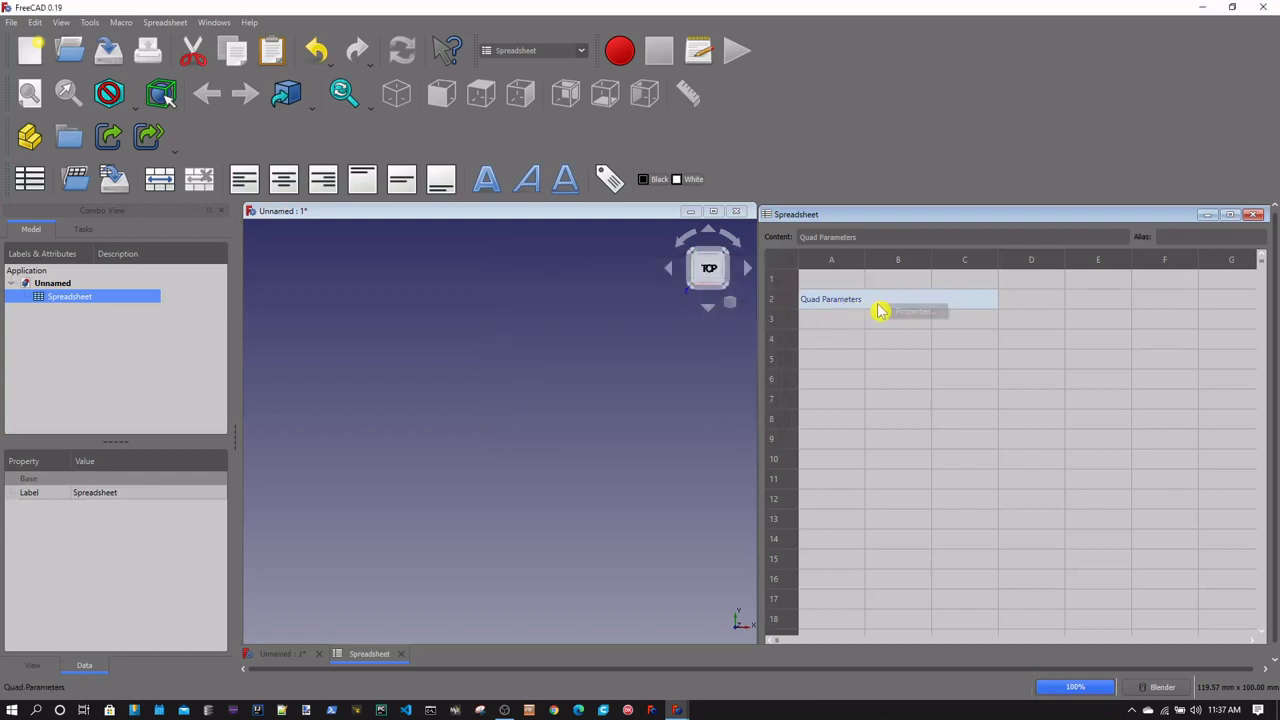
pyautogui.click(912, 314)
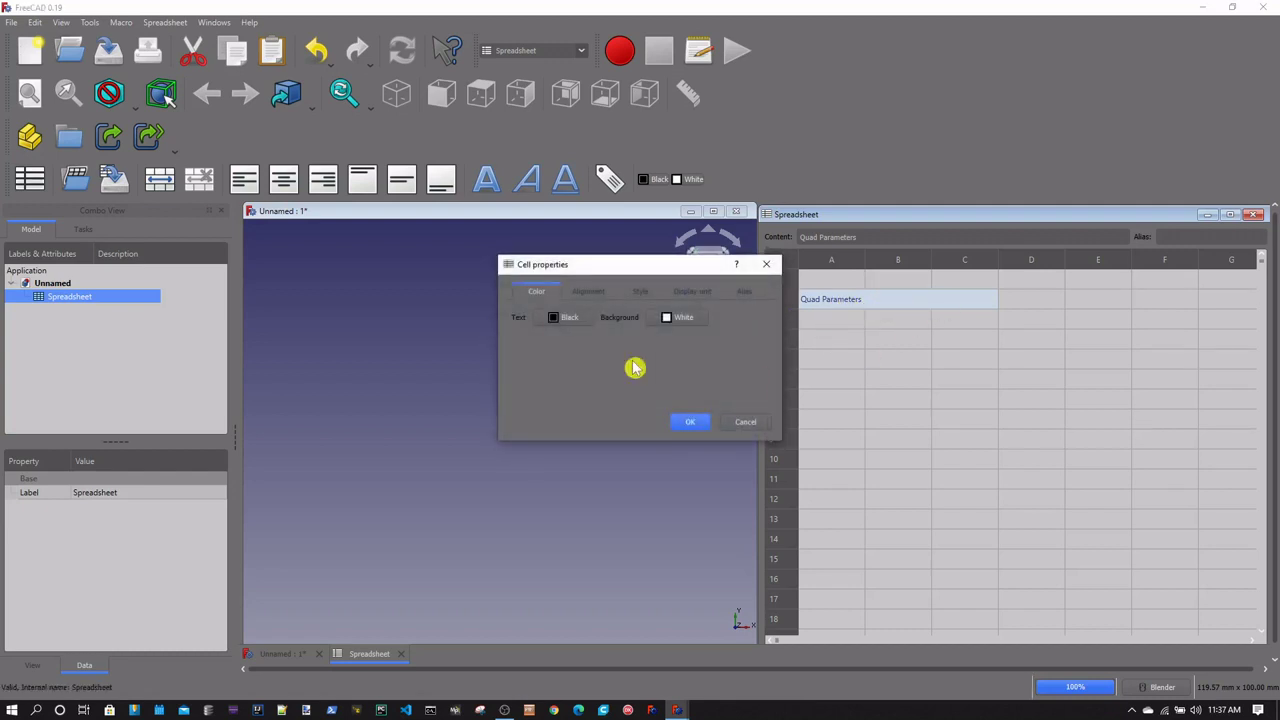
pyautogui.click(600, 292)
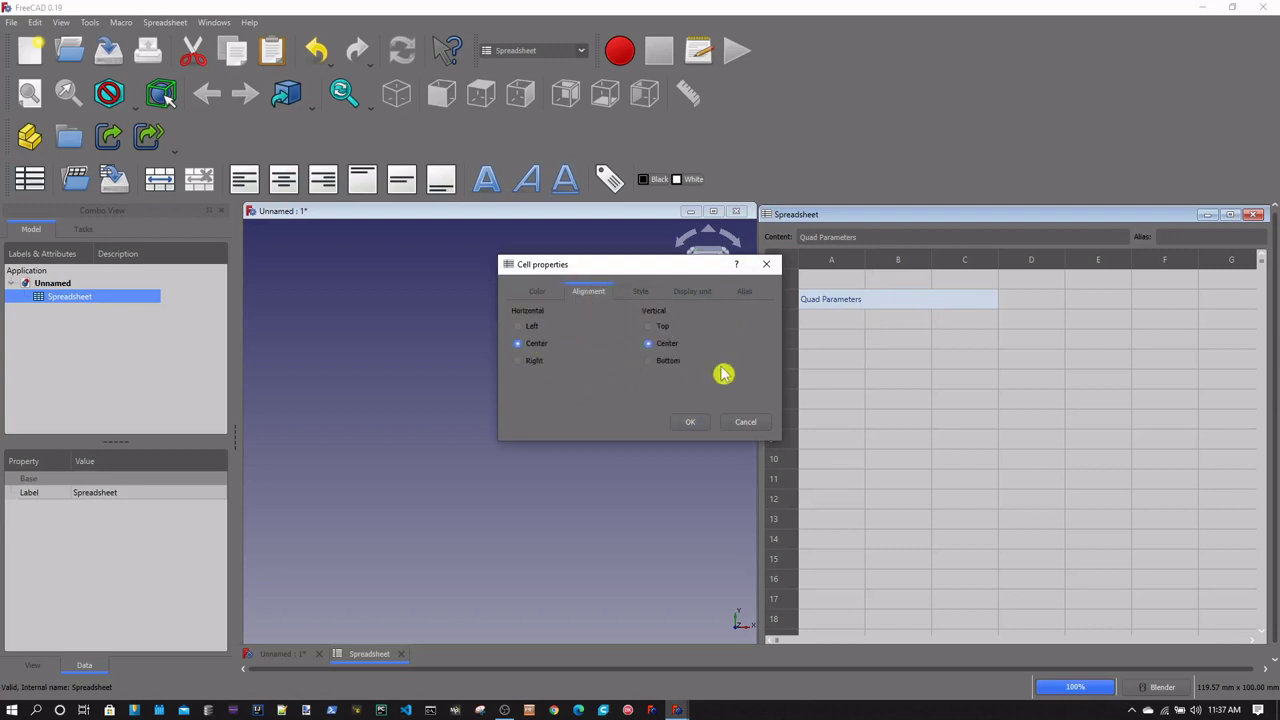
pyautogui.click(648, 292)
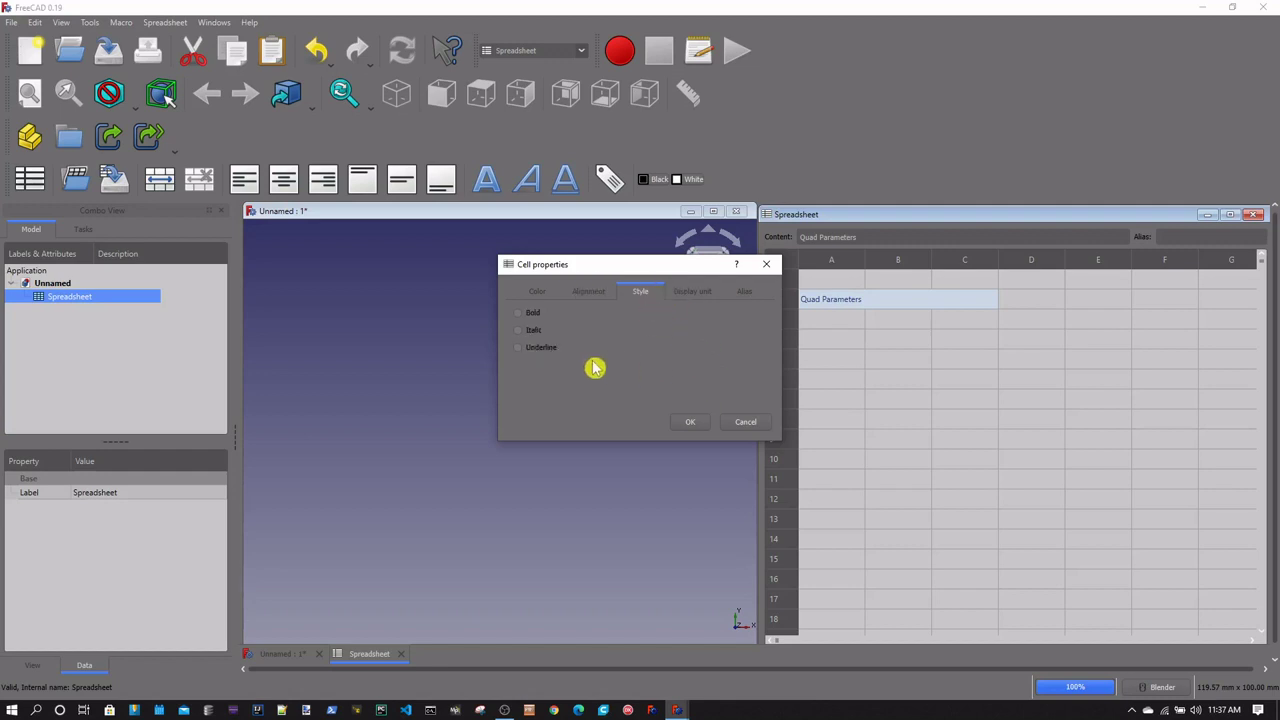
pyautogui.click(519, 313)
pyautogui.click(690, 421)
# Enter the parameter labels "PropSize" in cell A3 and "QuadSize" in cell A4
pyautogui.press('Down')
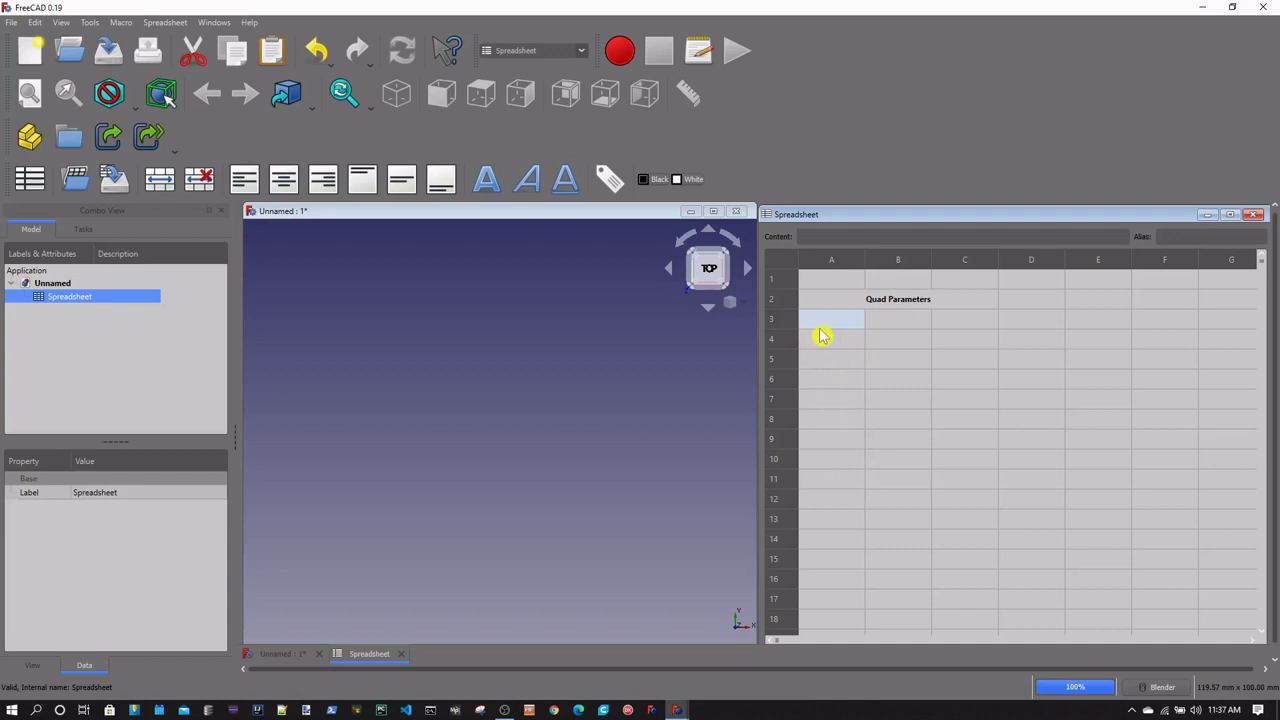
pyautogui.write('PropSize')
pyautogui.press('Return')
pyautogui.click(836, 343)
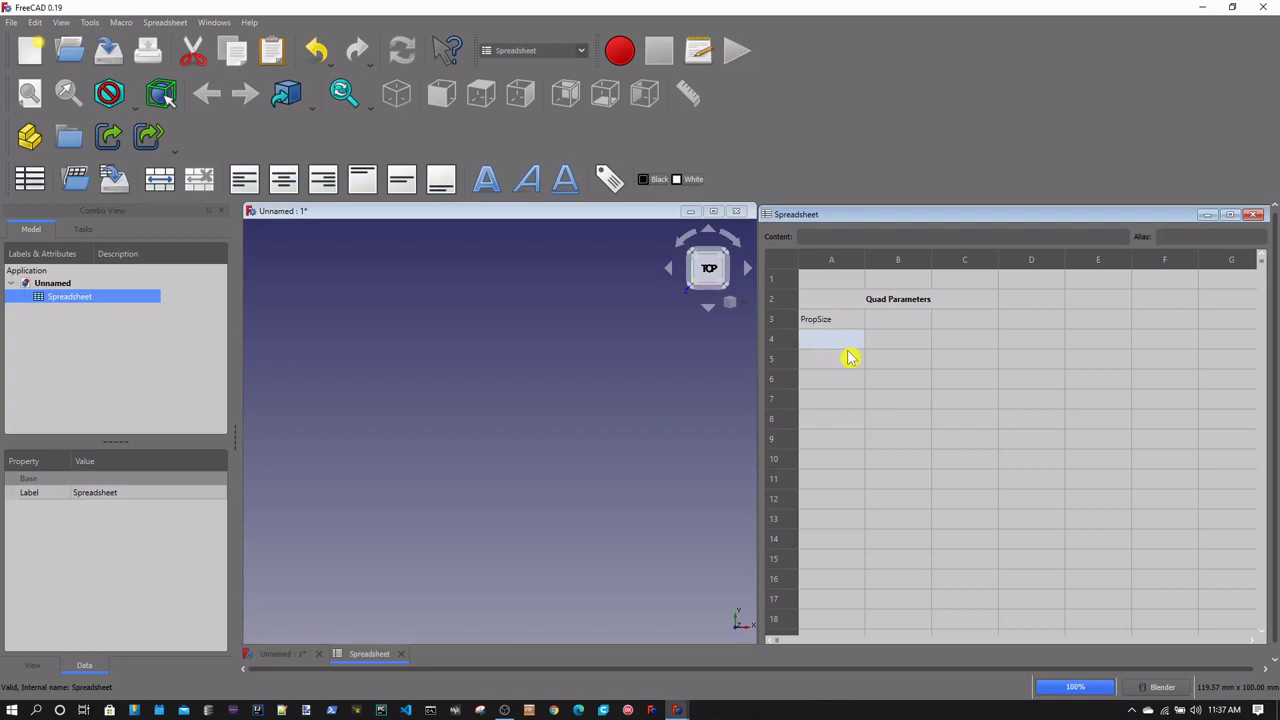
pyautogui.write('Quads')
pyautogui.press('BackSpace')
pyautogui.write('Si')
pyautogui.press('BackSpace')
pyautogui.write('ize')
pyautogui.press('Return')
# Enter the parameter labels "StackMount" in cell A5 and "Hardware" in cell A6
pyautogui.write('St')
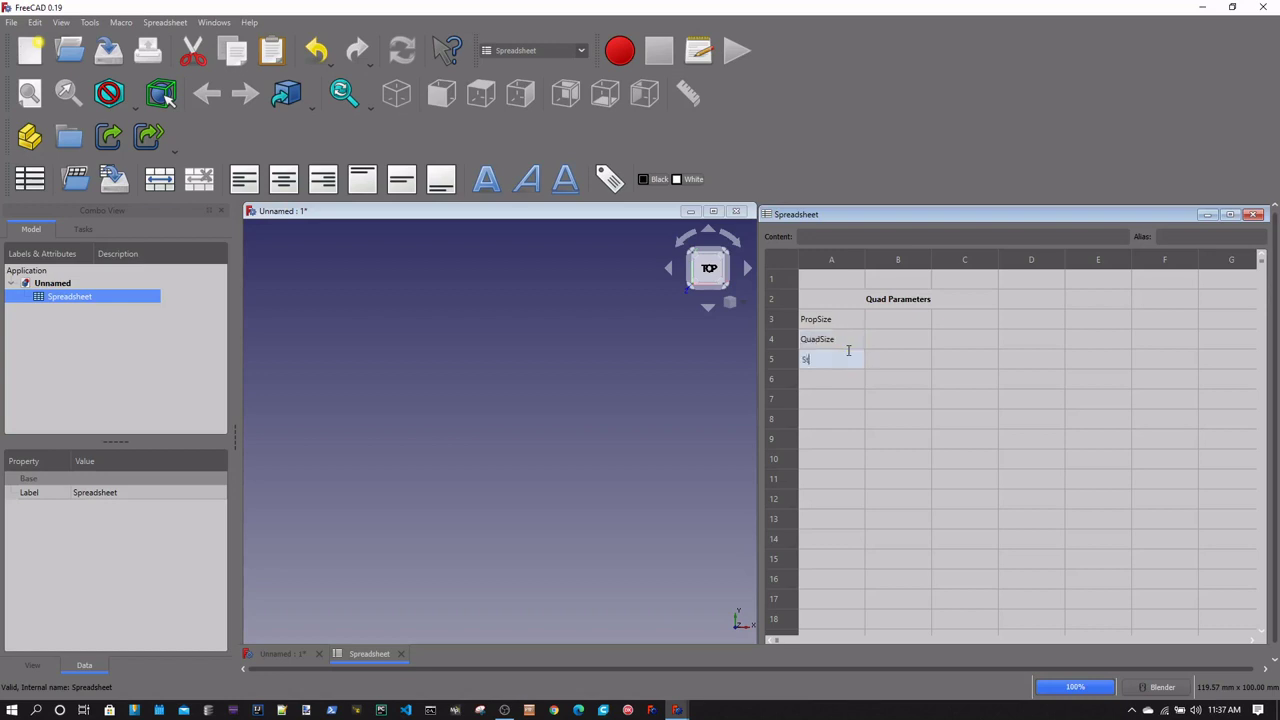
pyautogui.write('ackMount')
pyautogui.press('Return')
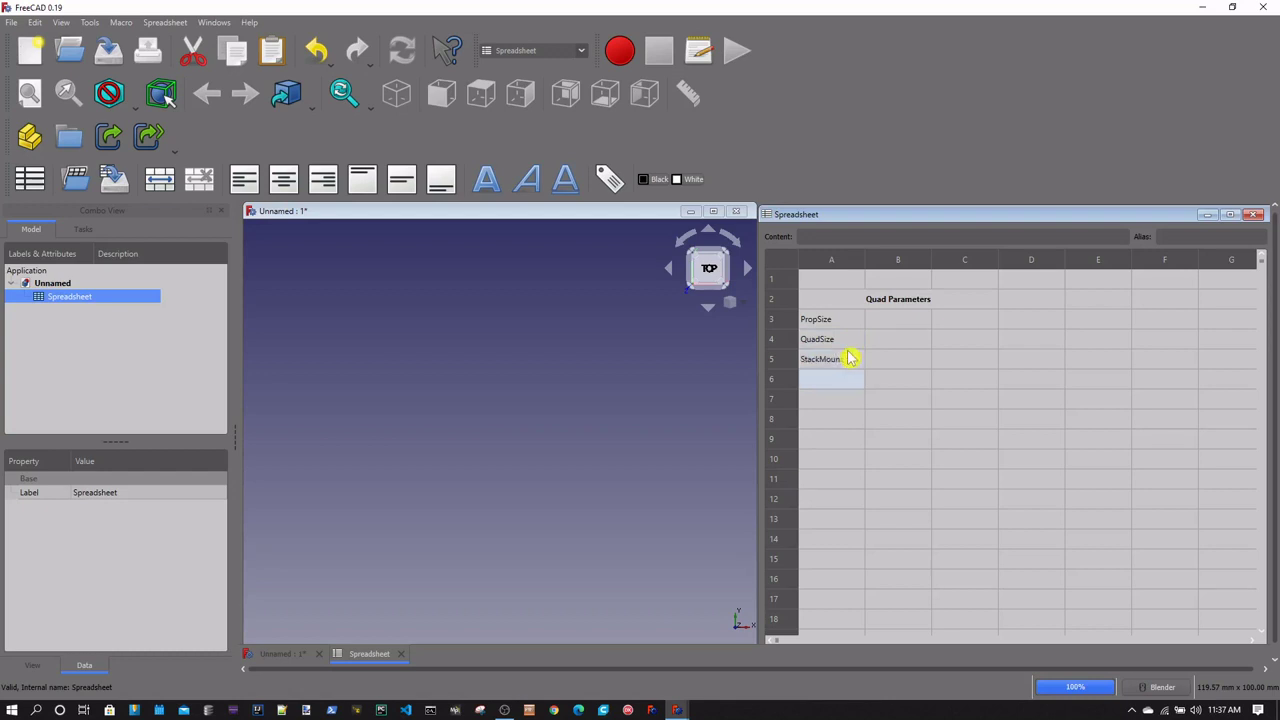
pyautogui.write('Hardware')
pyautogui.click(965, 320)
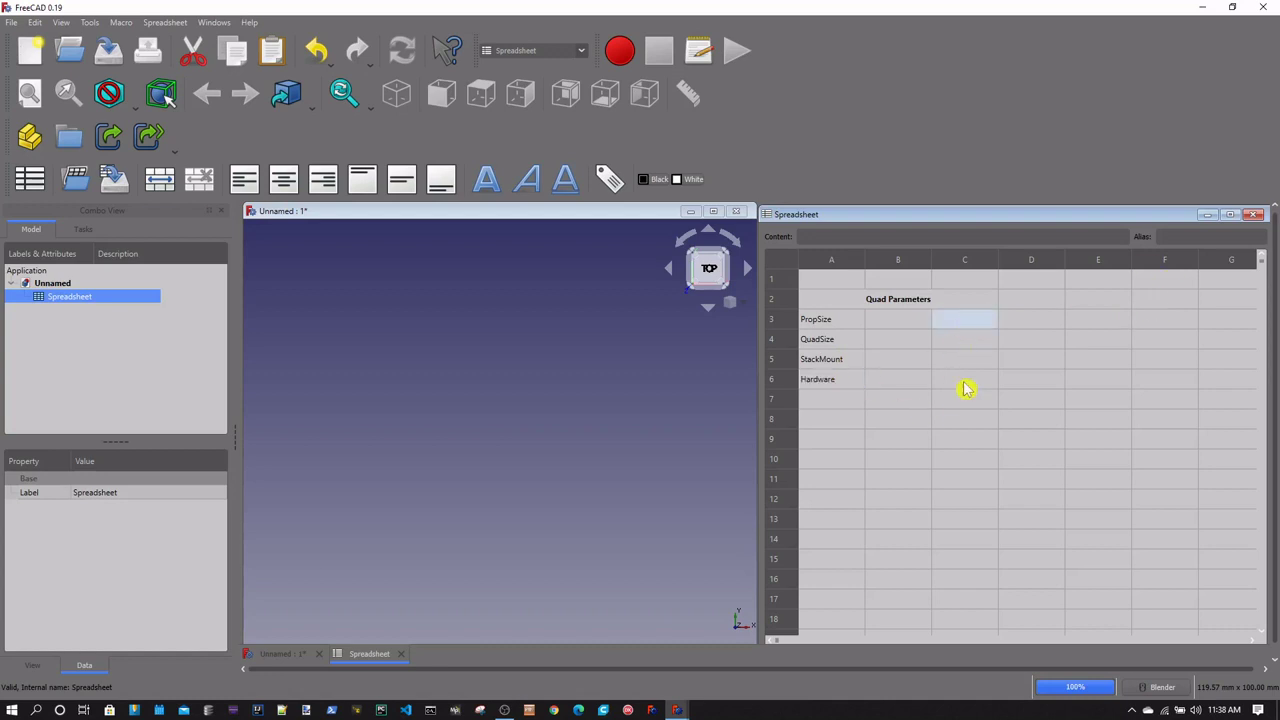
# Widen column C to roughly three times its width and enter the description "Diameter of prop (in)" in cell C3
pyautogui.click(996, 262)
pyautogui.moveTo(999, 265); pyautogui.dragTo(1148, 262)
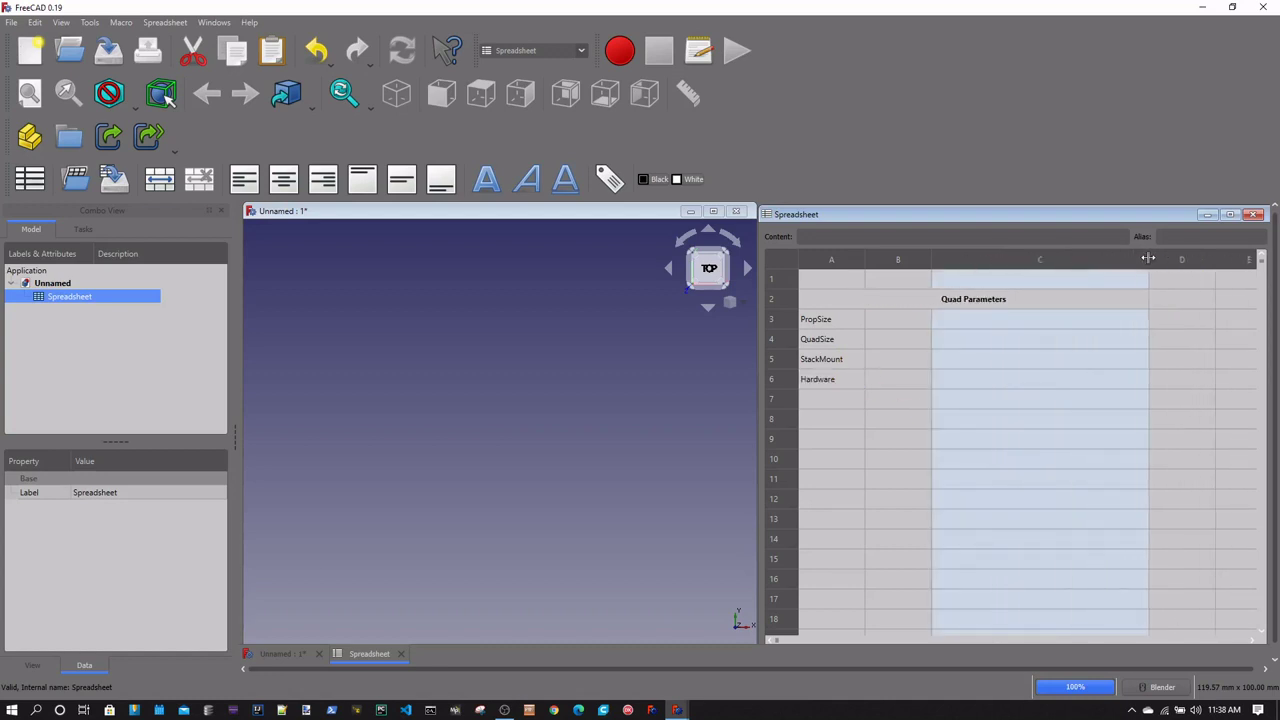
pyautogui.click(960, 322)
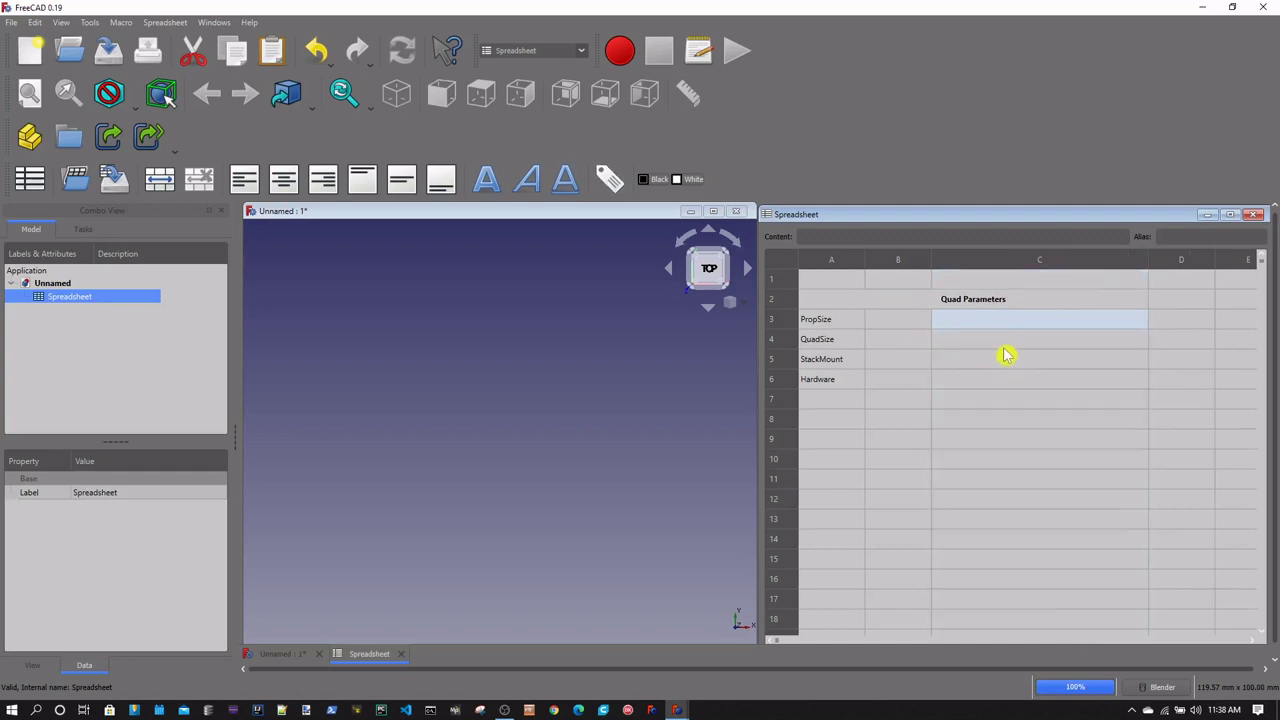
pyautogui.write('Diameter of prop (in')
# Enter the QuadSize description "Distance from center to center of diagonal motors (mm)" in cell C4
pyautogui.click(988, 344)
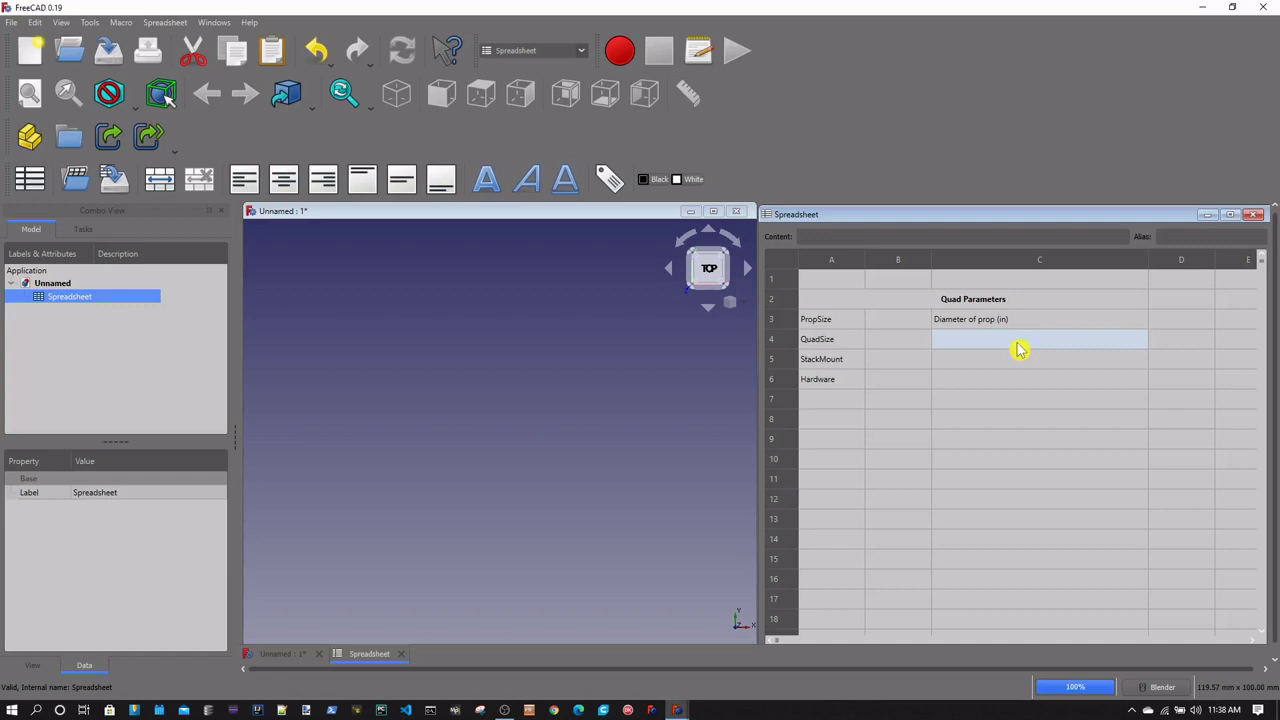
pyautogui.write('Distance from center to center of ')
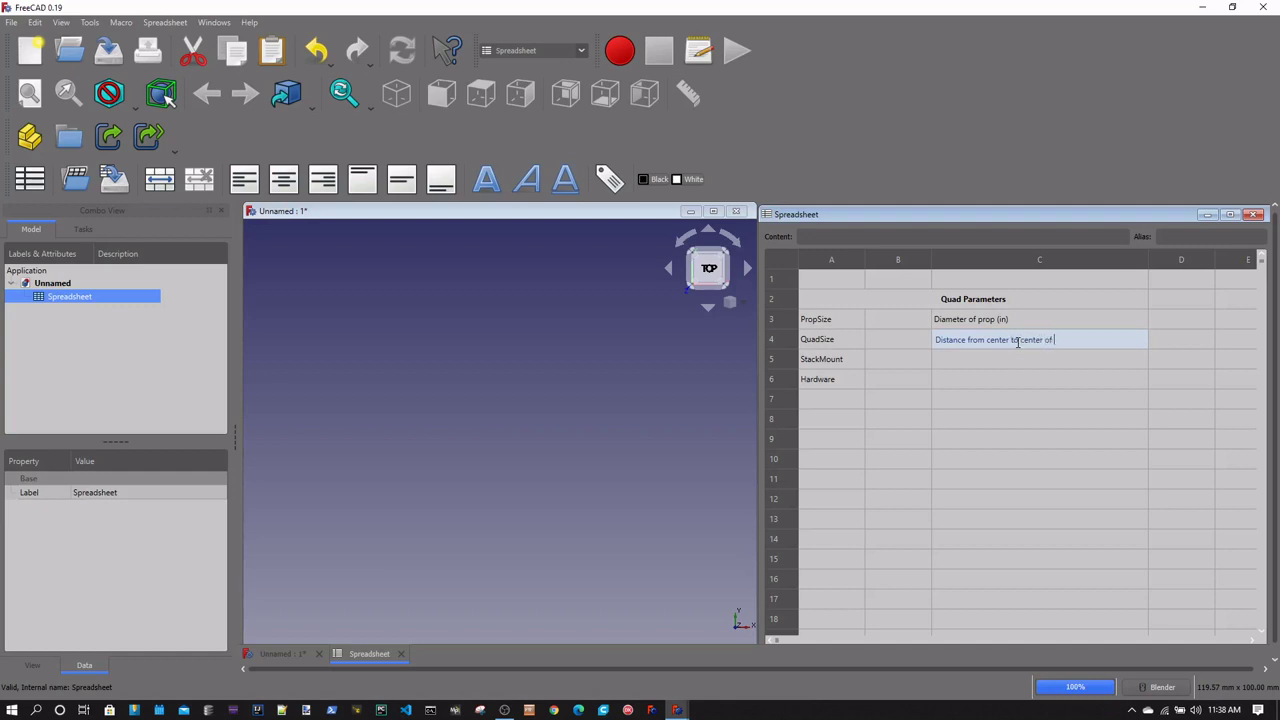
pyautogui.write('diagonal motors (mm)')
pyautogui.press('Return')
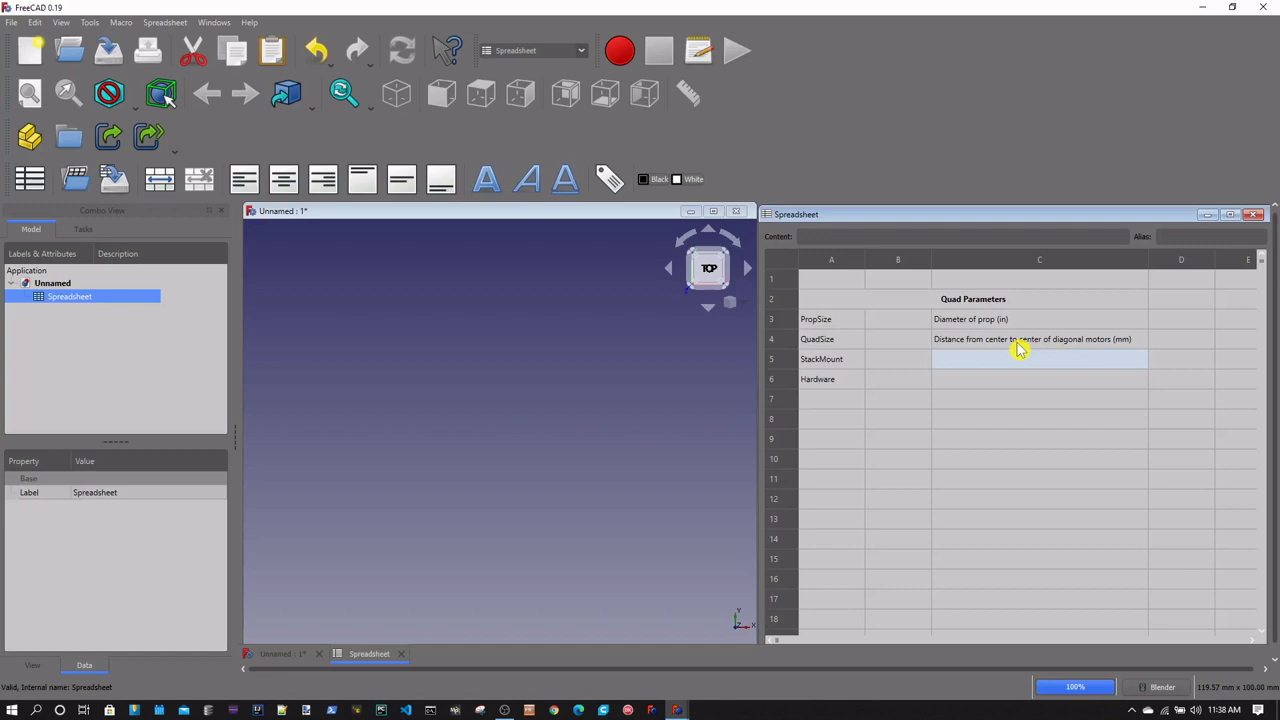
# Enter the descriptions "Mounting size of Stack (mm)" in cell C5 and "Diameter of hardware" in cell C6
pyautogui.press('shift')
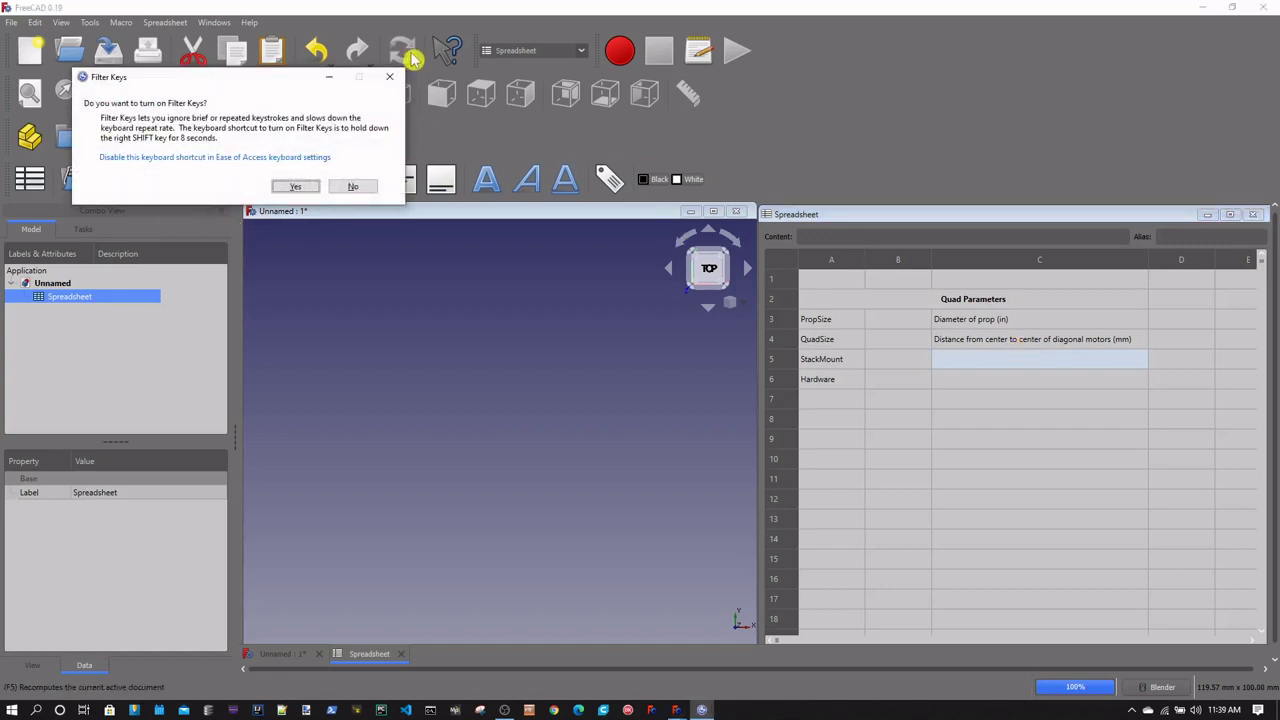
pyautogui.click(390, 77)
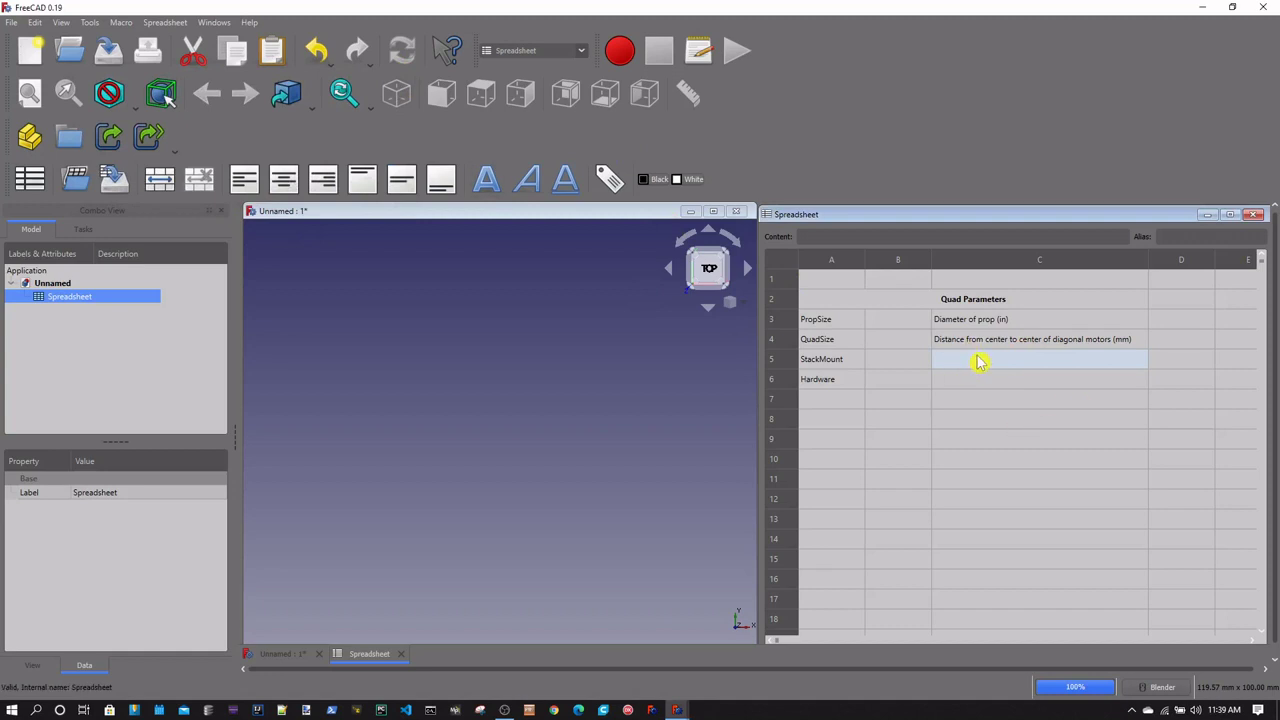
pyautogui.write('Mounting size of Stack (mm')
pyautogui.press('Return')
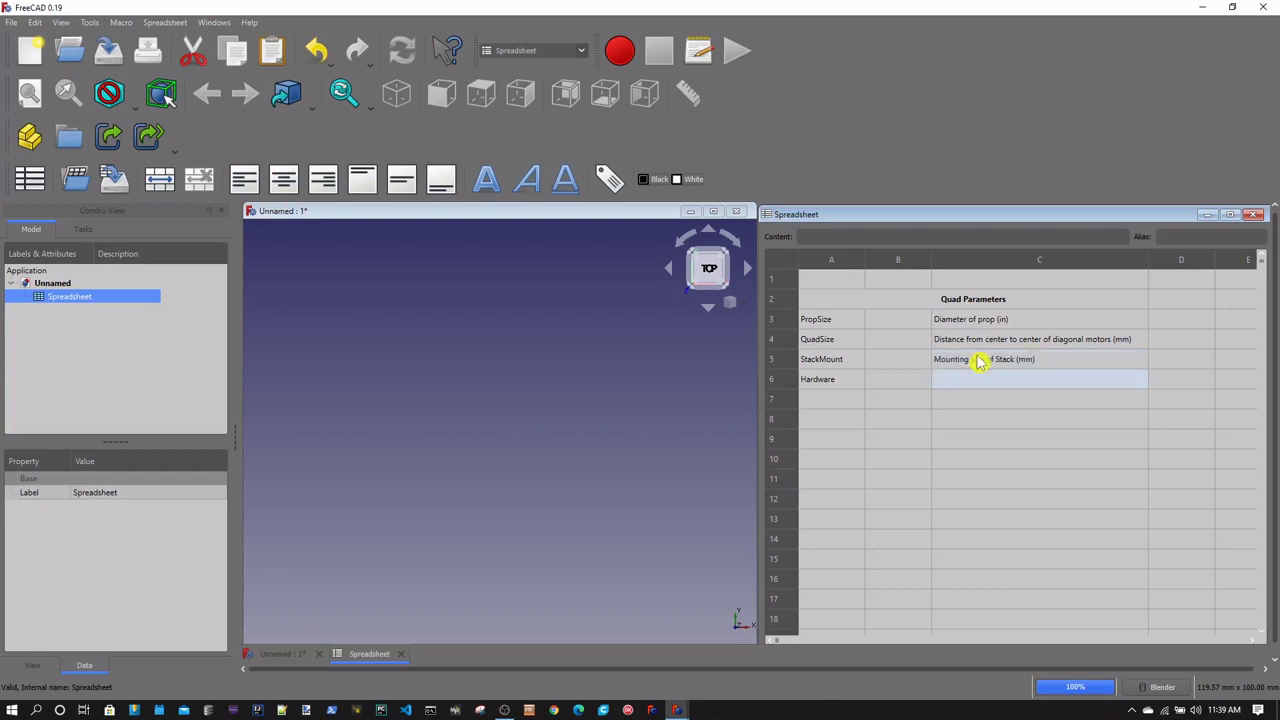
pyautogui.write('Diameter of hardware')
# Enter the parameter values 5.1 for PropSize, 220 for QuadSize, 30.5 for StackMount and 3 for Hardware in cells B3 to B6
pyautogui.click(897, 322)
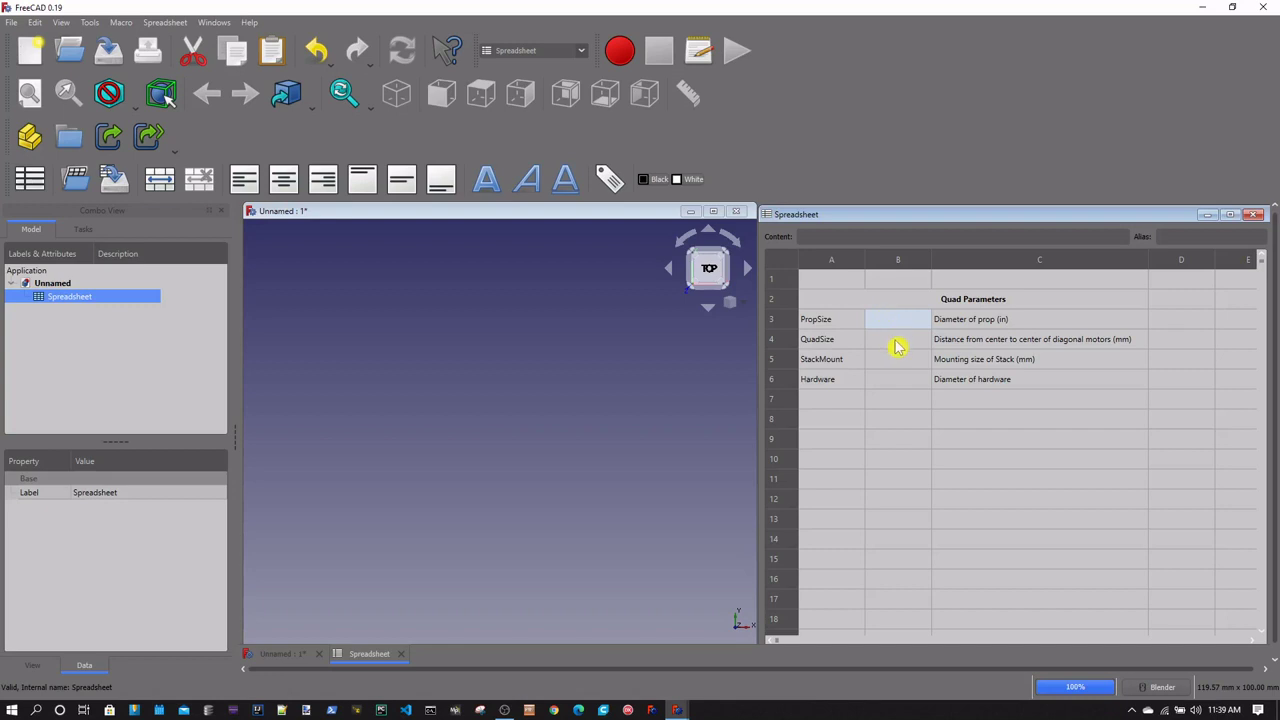
pyautogui.write('.1')
pyautogui.press('Return')
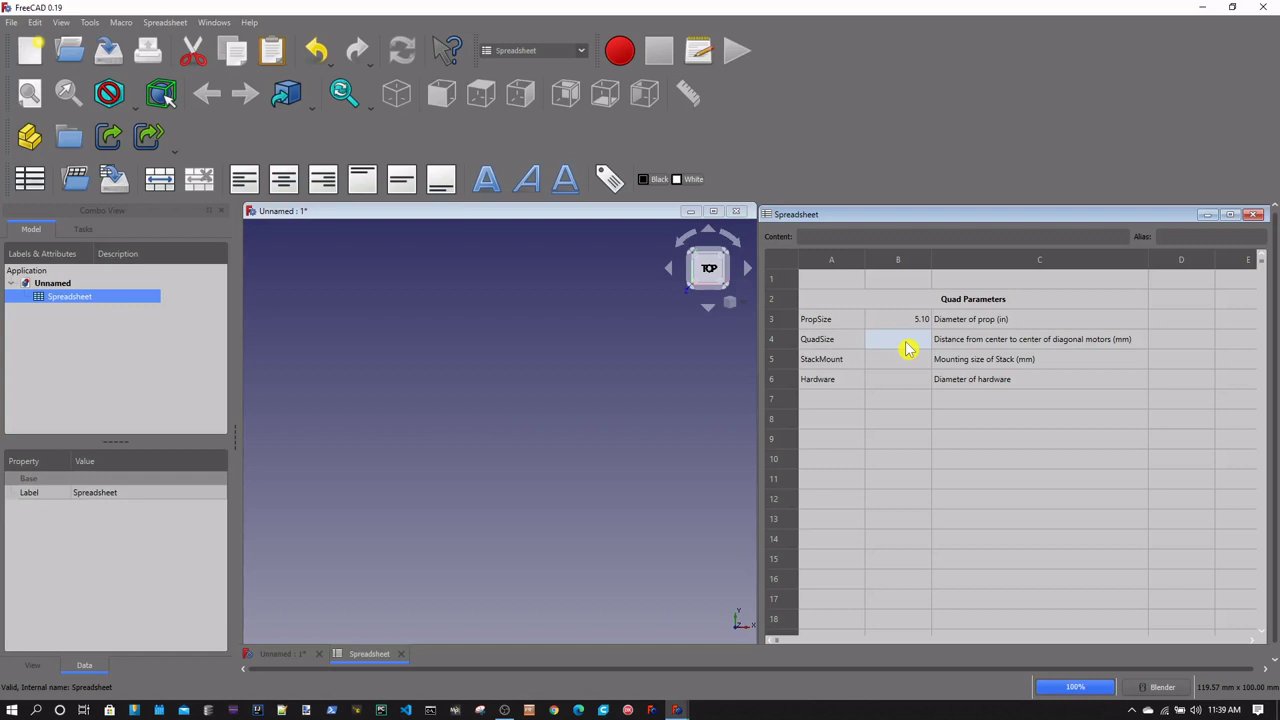
pyautogui.write('220')
pyautogui.press('Return')
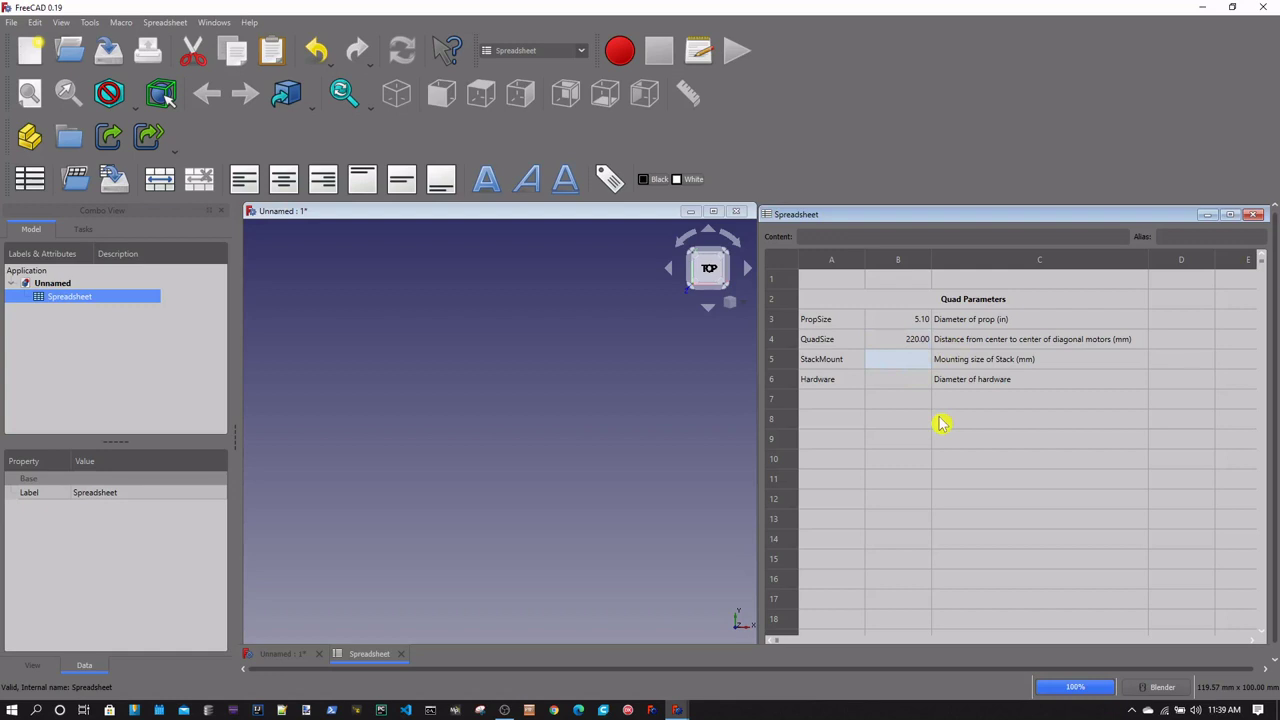
pyautogui.write('30.5')
pyautogui.click(928, 382)
pyautogui.write('3')
pyautogui.press('Return')
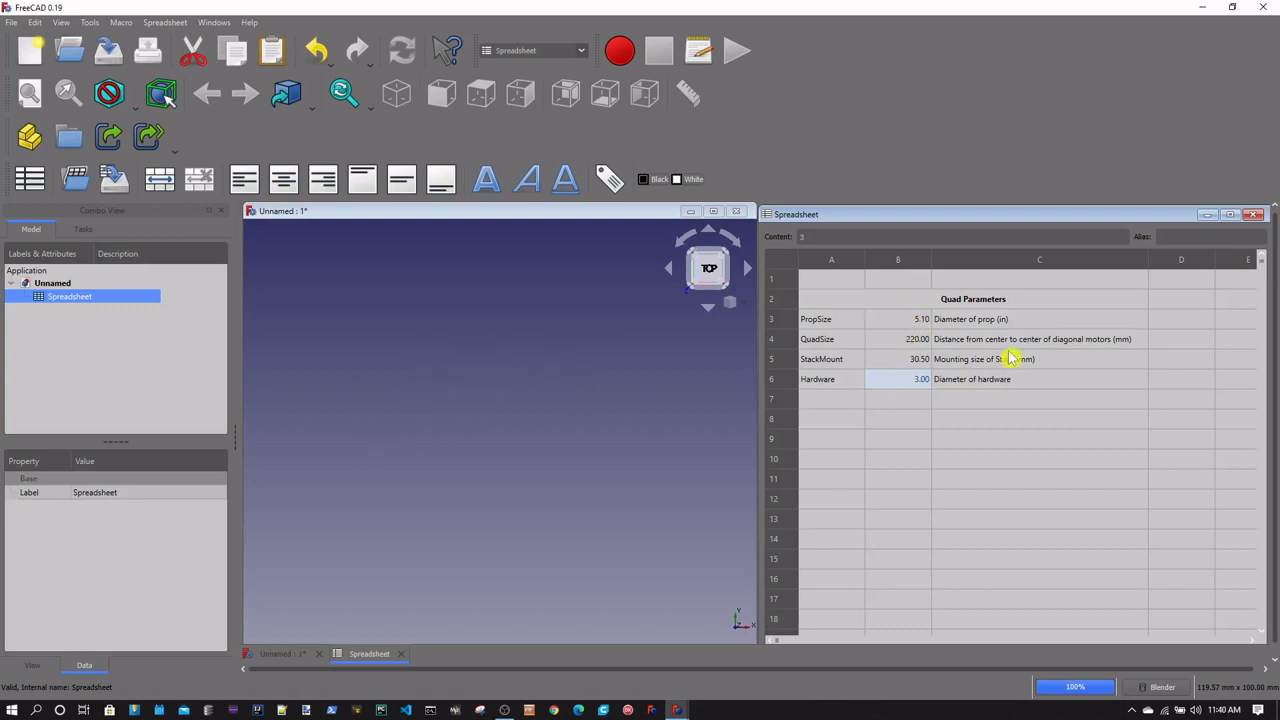
# Assign the alias "PropSize" to value cell B3 through its cell properties
pyautogui.rightClick(895, 320)
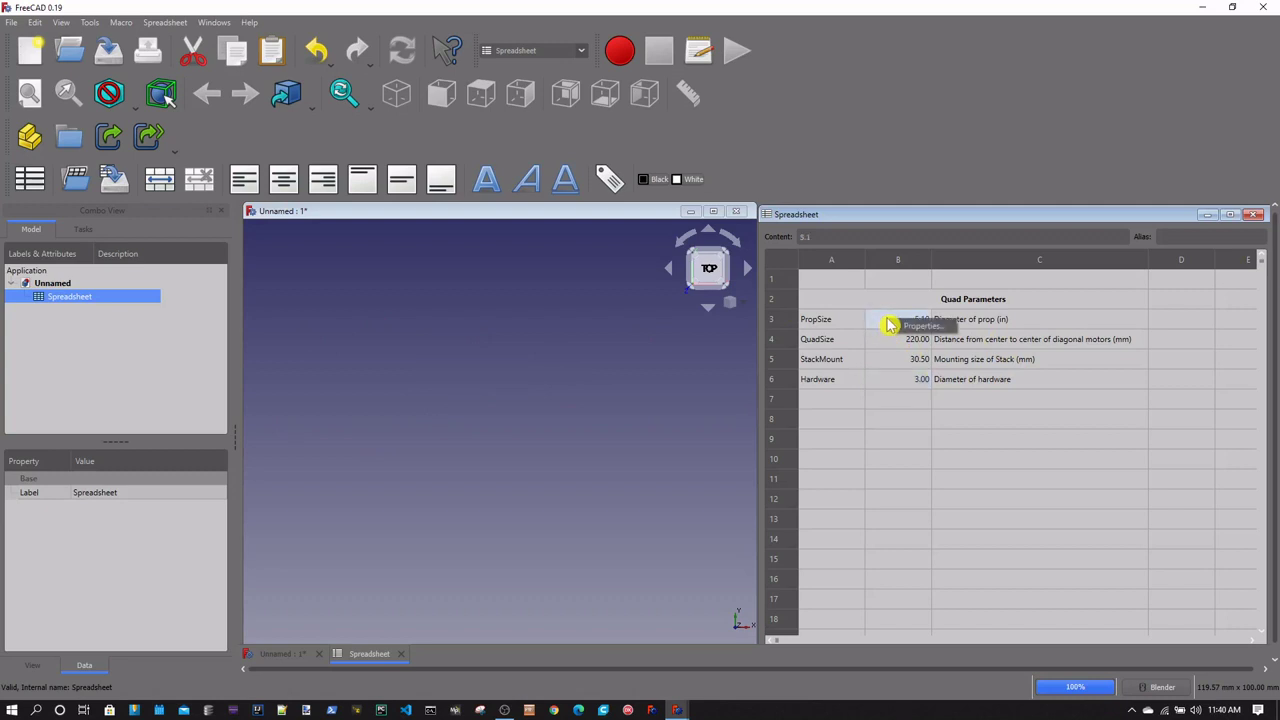
pyautogui.click(910, 326)
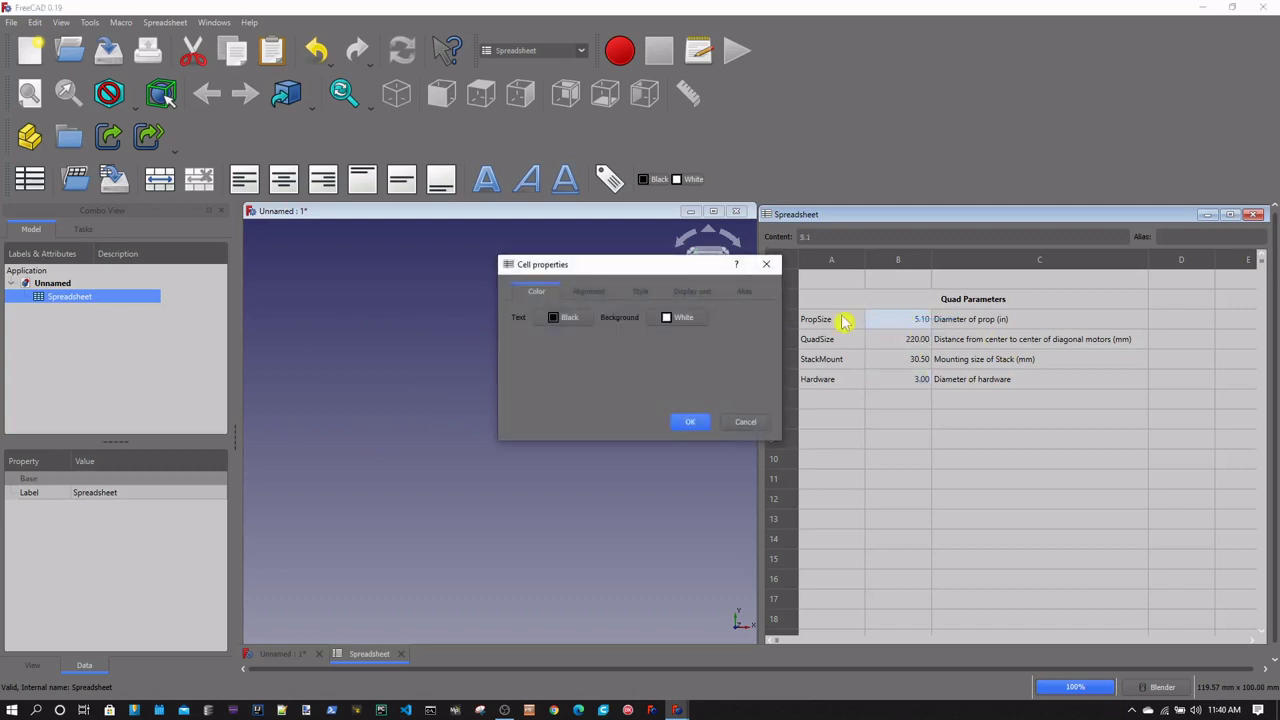
pyautogui.moveTo(615, 272); pyautogui.dragTo(551, 267)
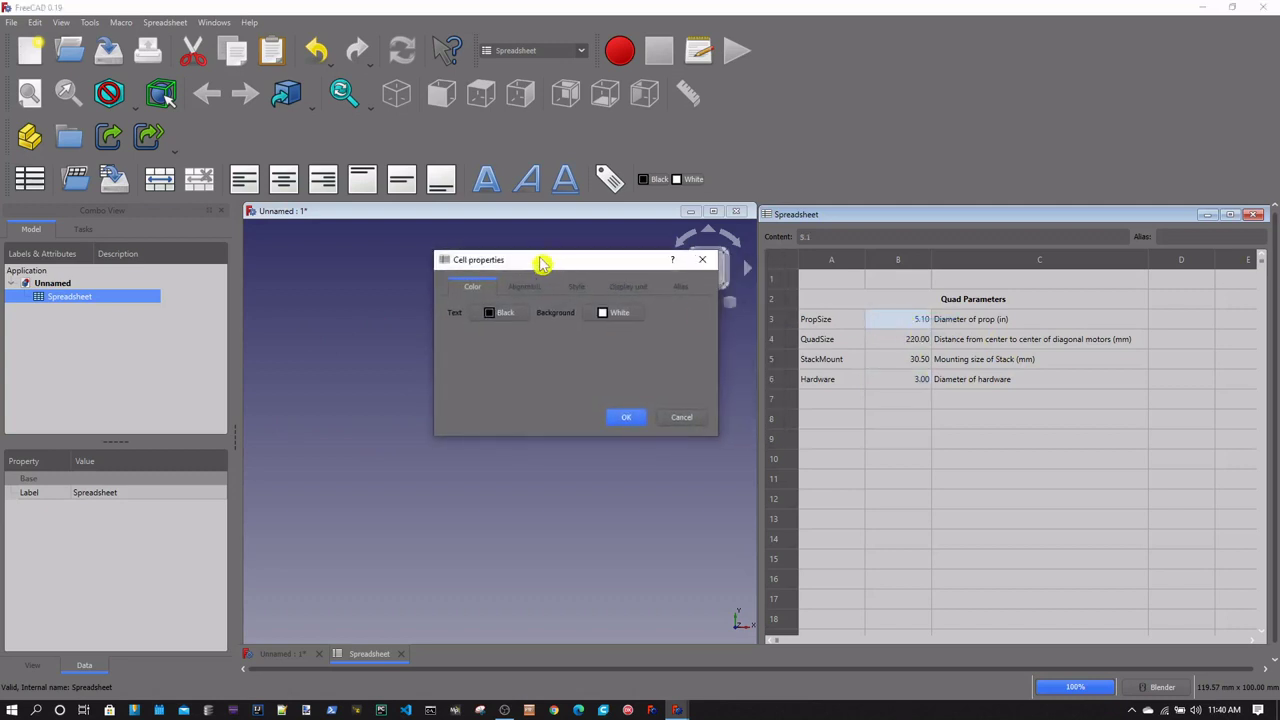
pyautogui.click(676, 288)
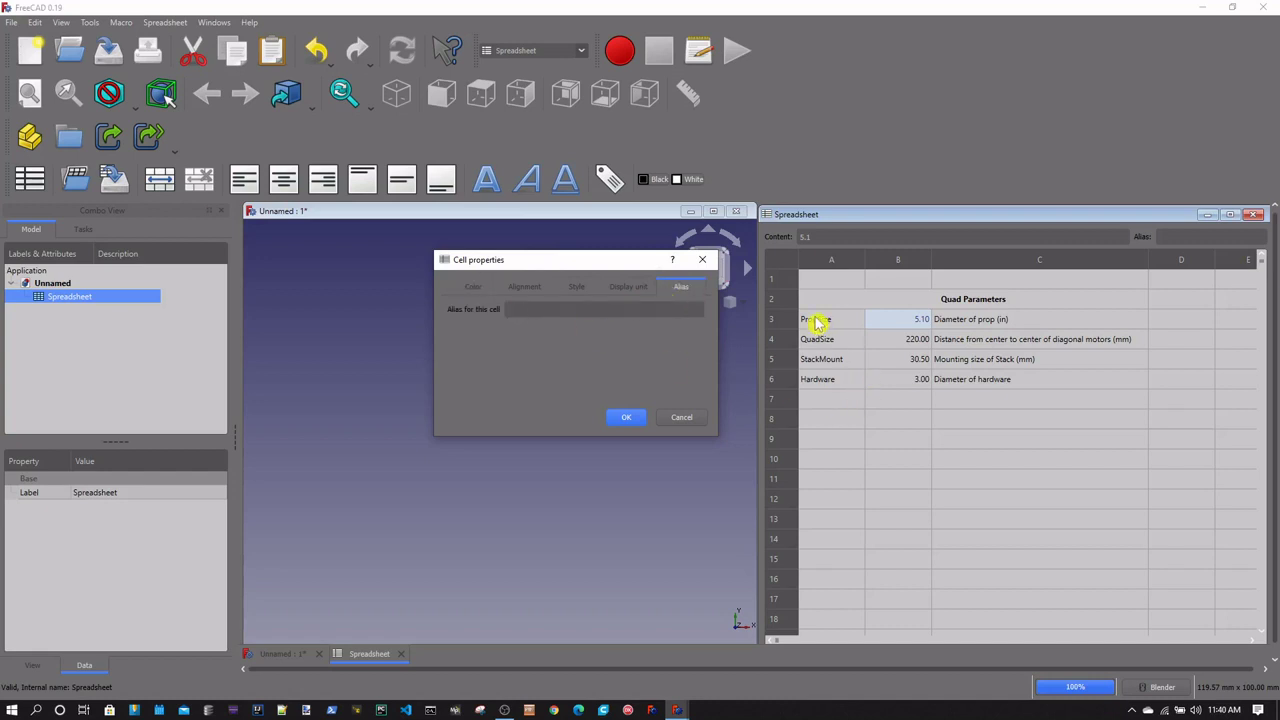
pyautogui.click(540, 310)
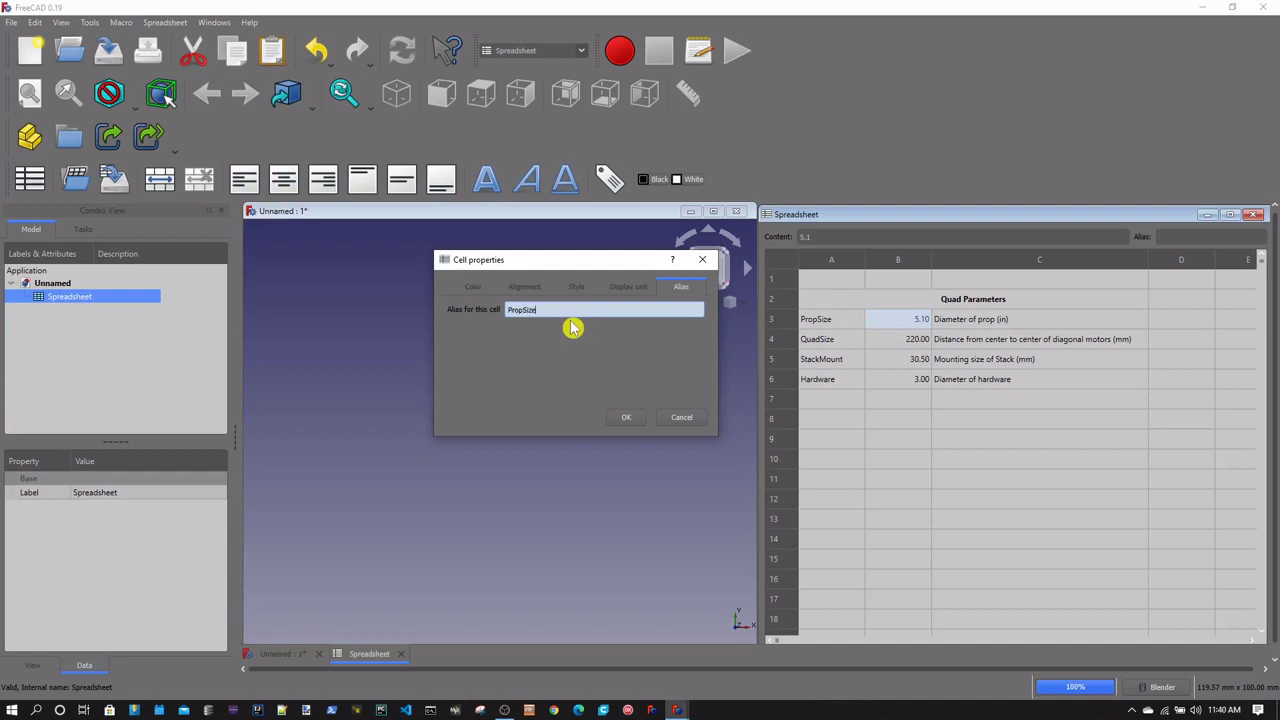
pyautogui.click(626, 417)
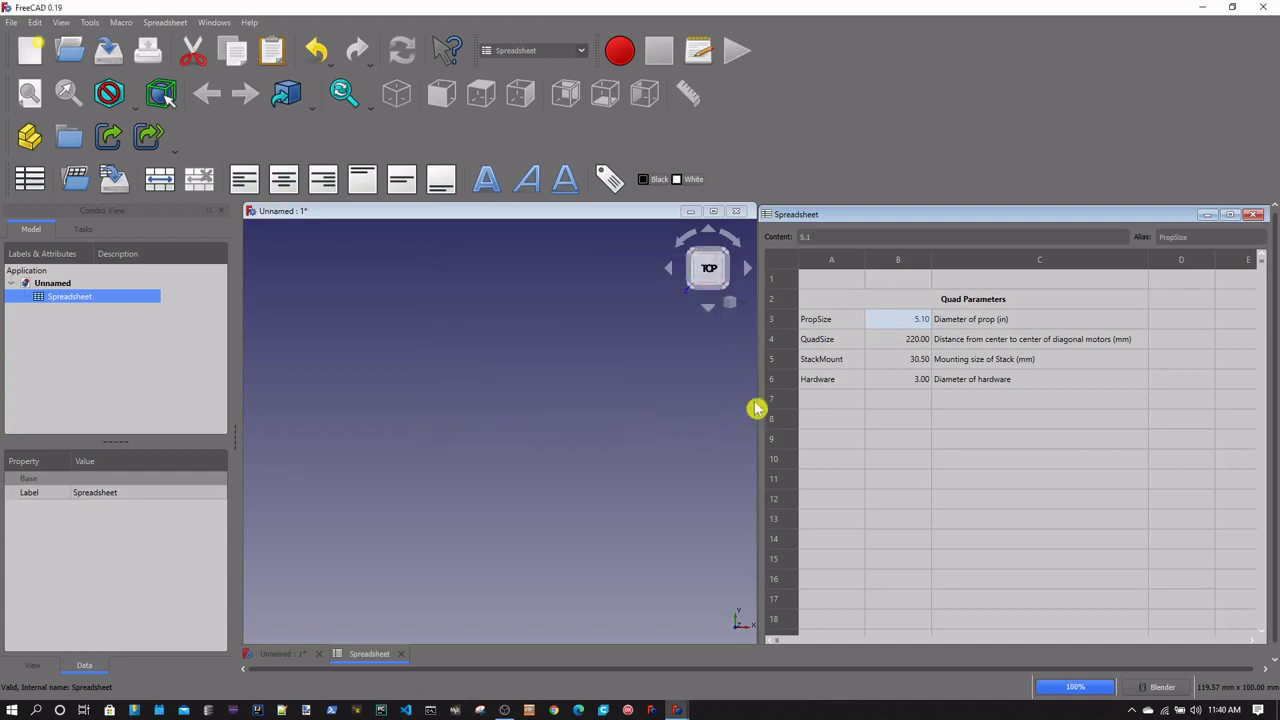
# Assign the alias "QuadSize" to value cell B4 through its cell properties
pyautogui.click(889, 342)
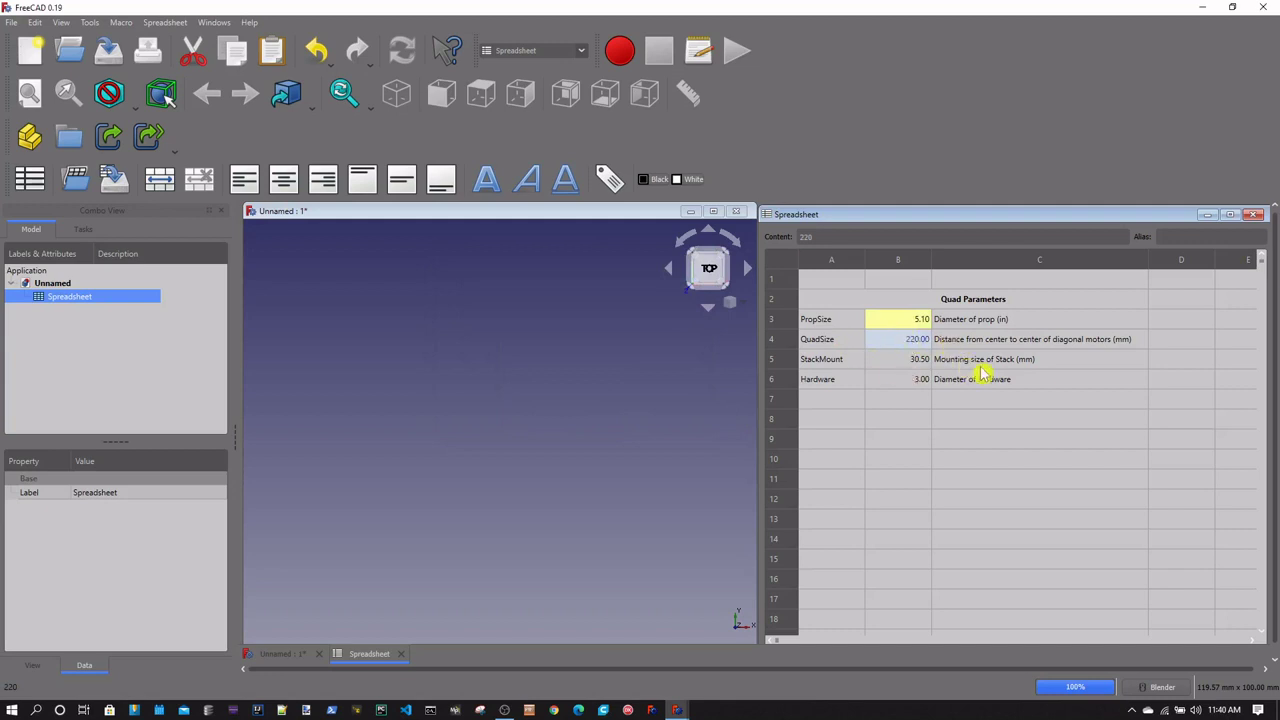
pyautogui.rightClick(889, 352)
pyautogui.click(900, 358)
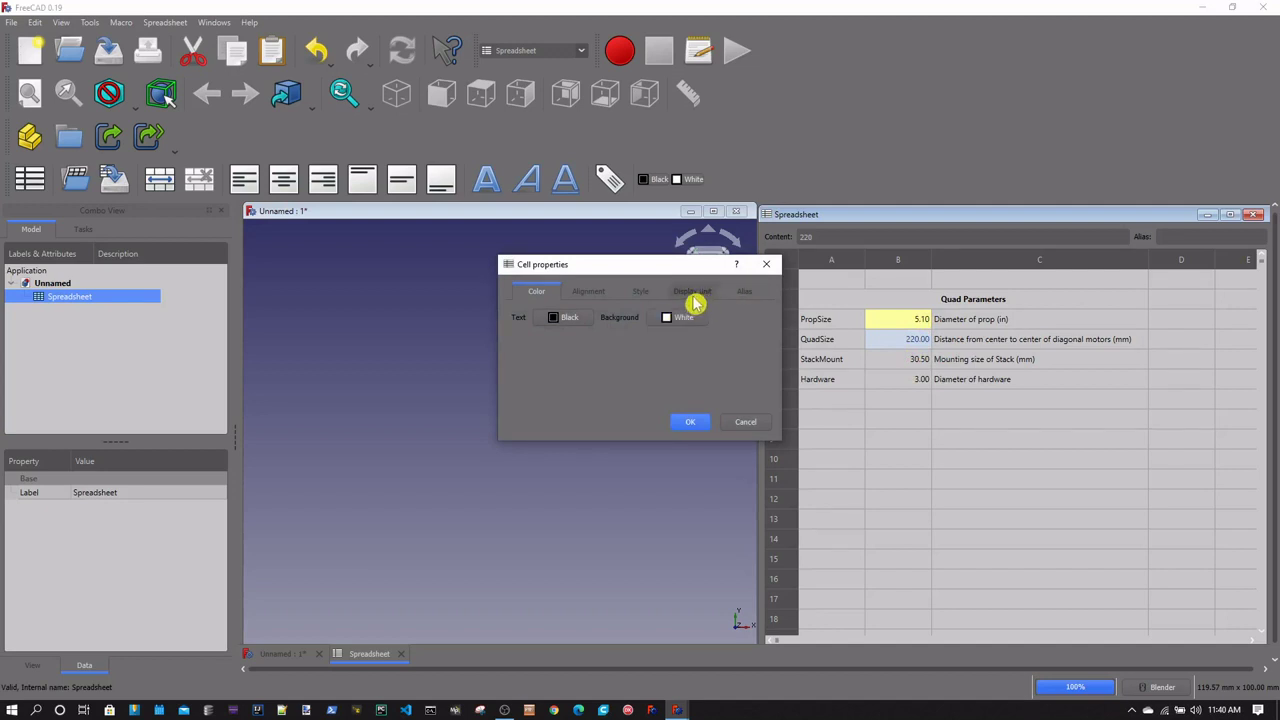
pyautogui.click(742, 293)
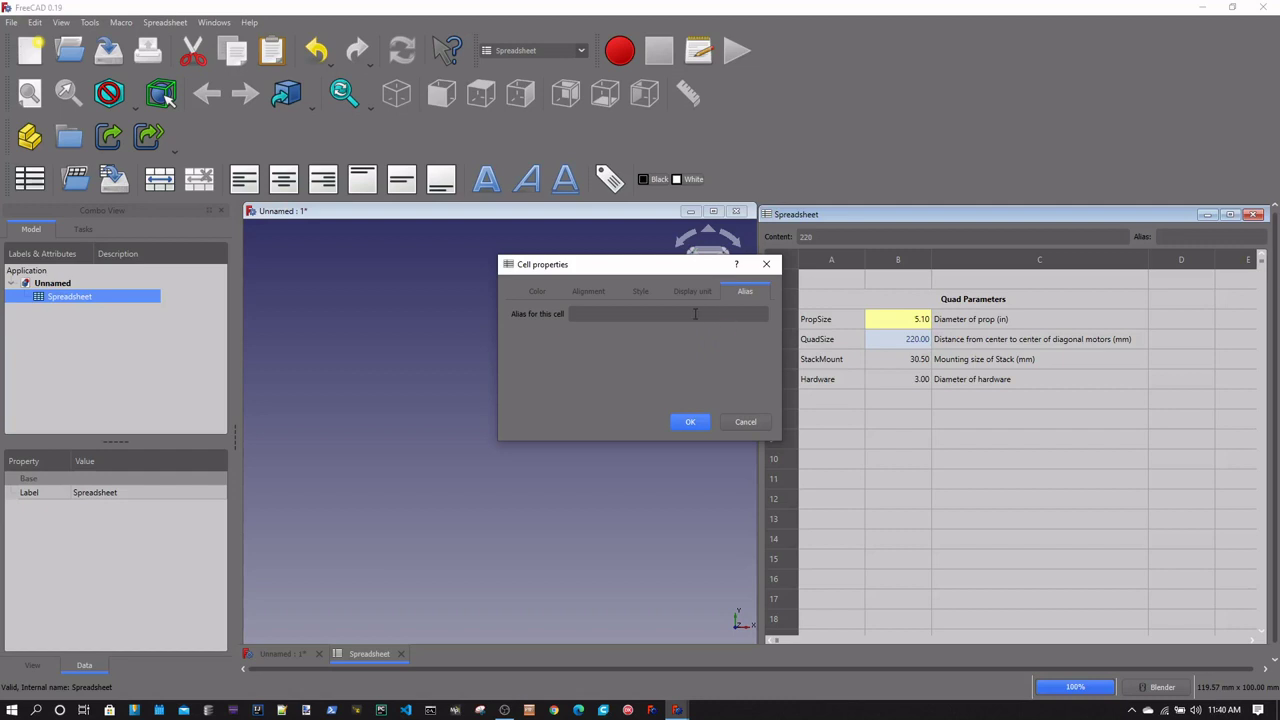
pyautogui.click(692, 313)
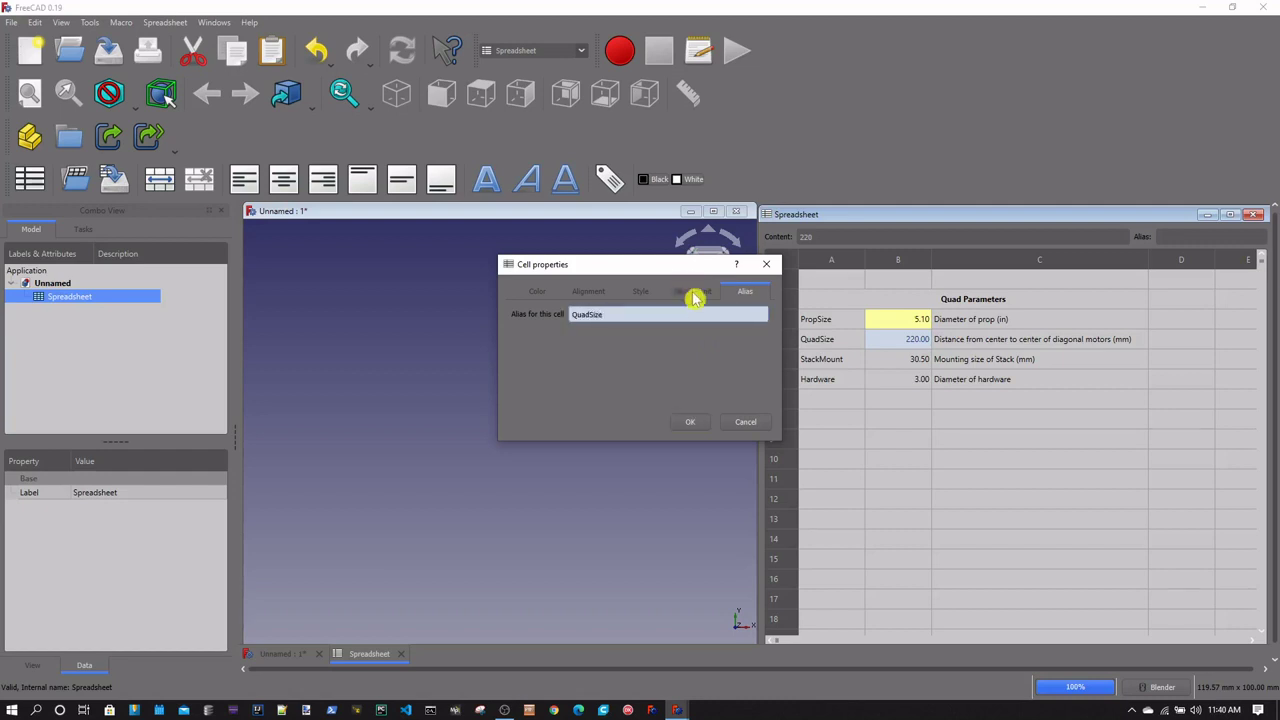
pyautogui.click(700, 422)
# Assign the alias "StackMount" to value cell B5 through its cell properties
pyautogui.click(905, 364)
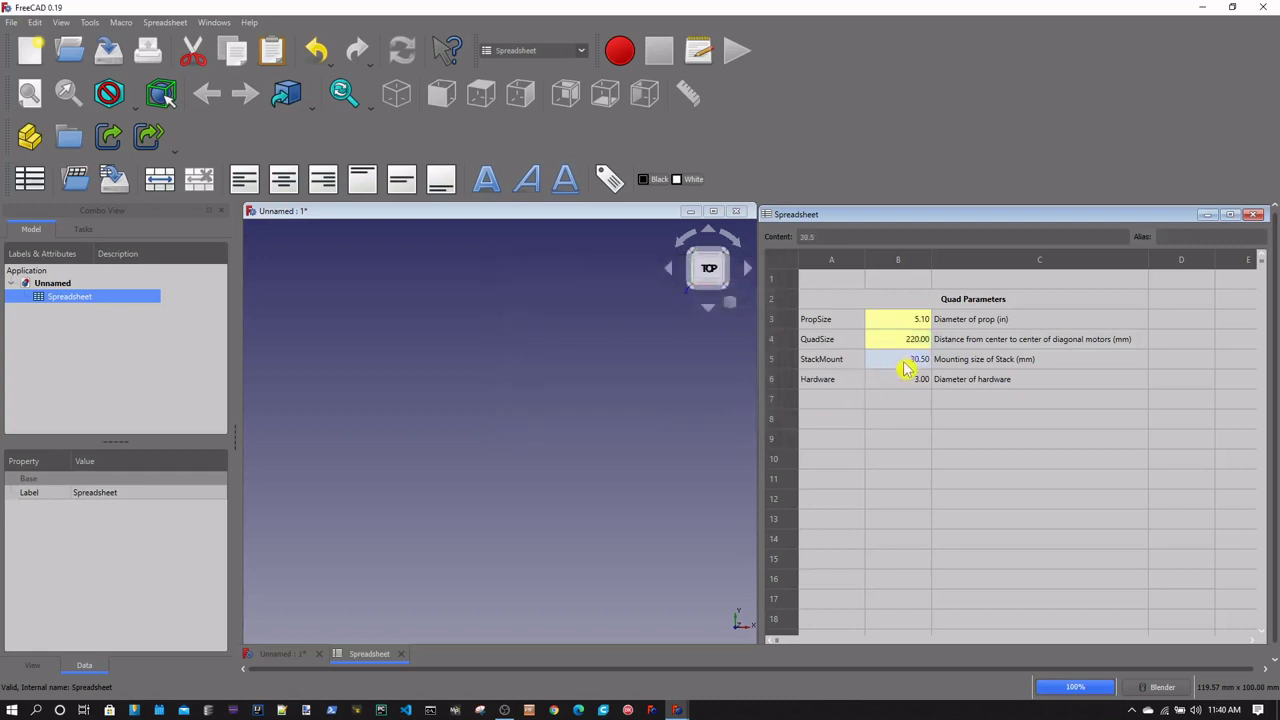
pyautogui.rightClick(898, 370)
pyautogui.click(925, 382)
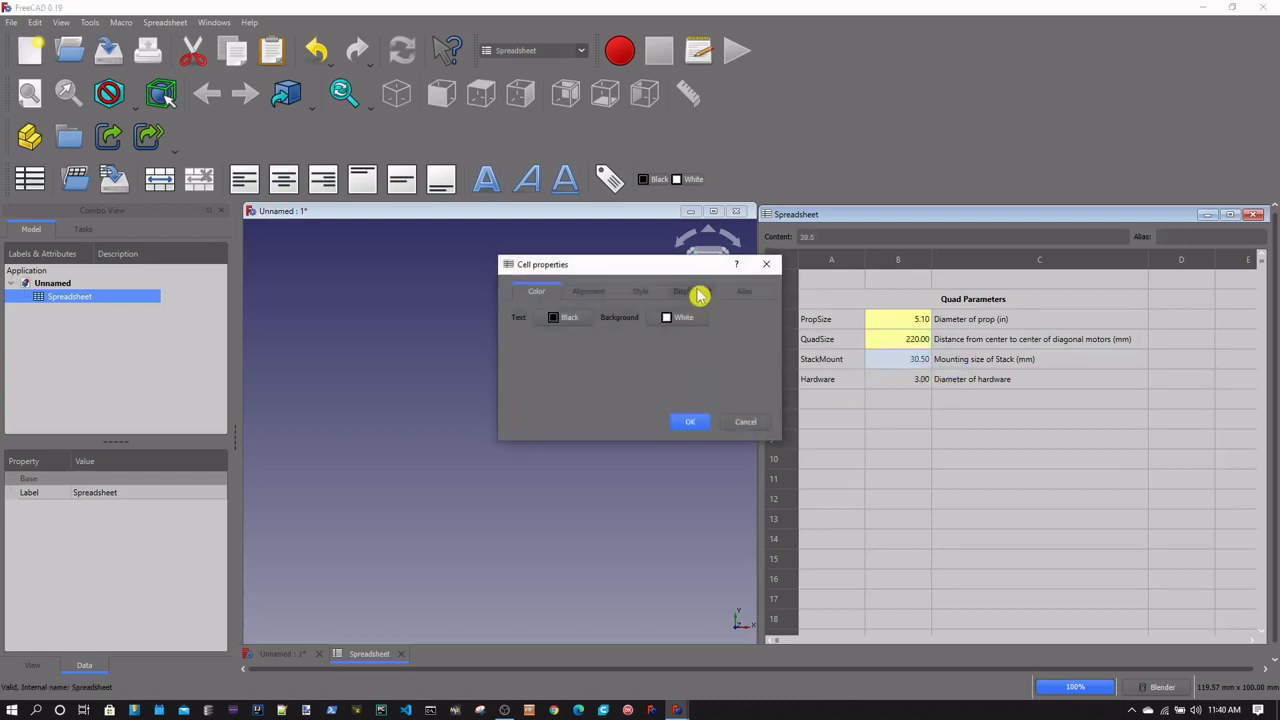
pyautogui.click(743, 294)
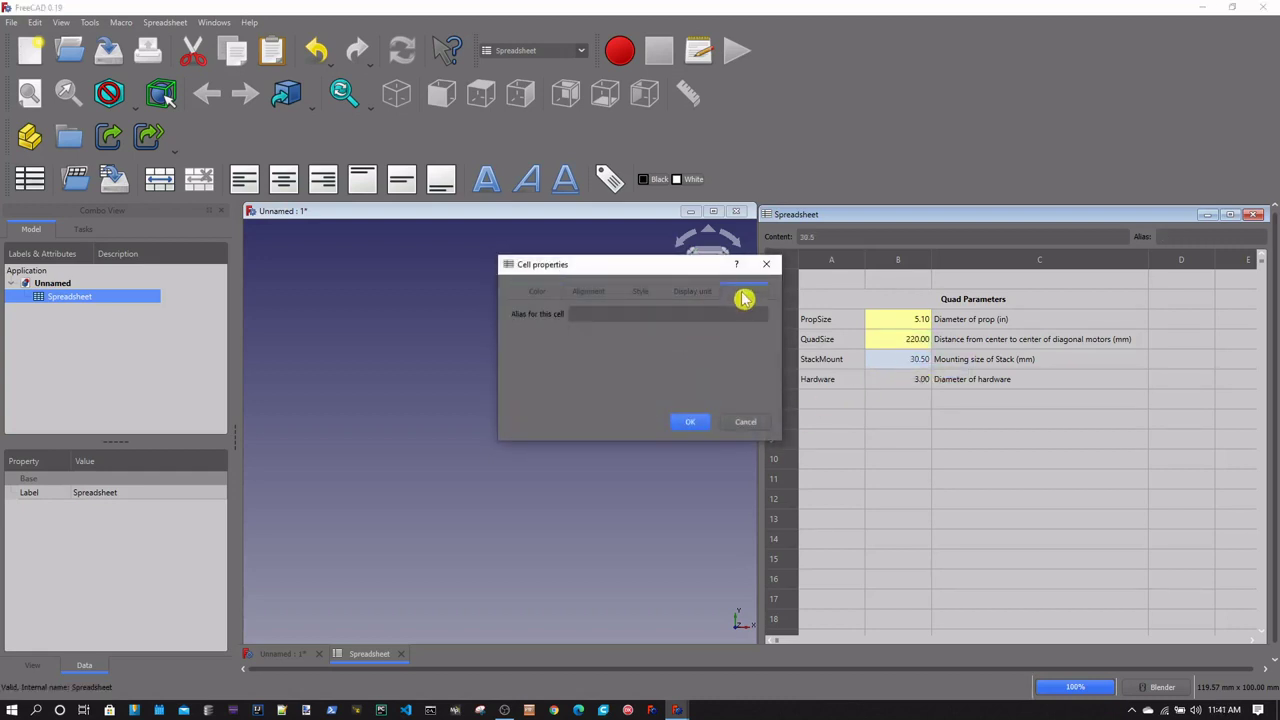
pyautogui.click(615, 313)
pyautogui.write('StackMount')
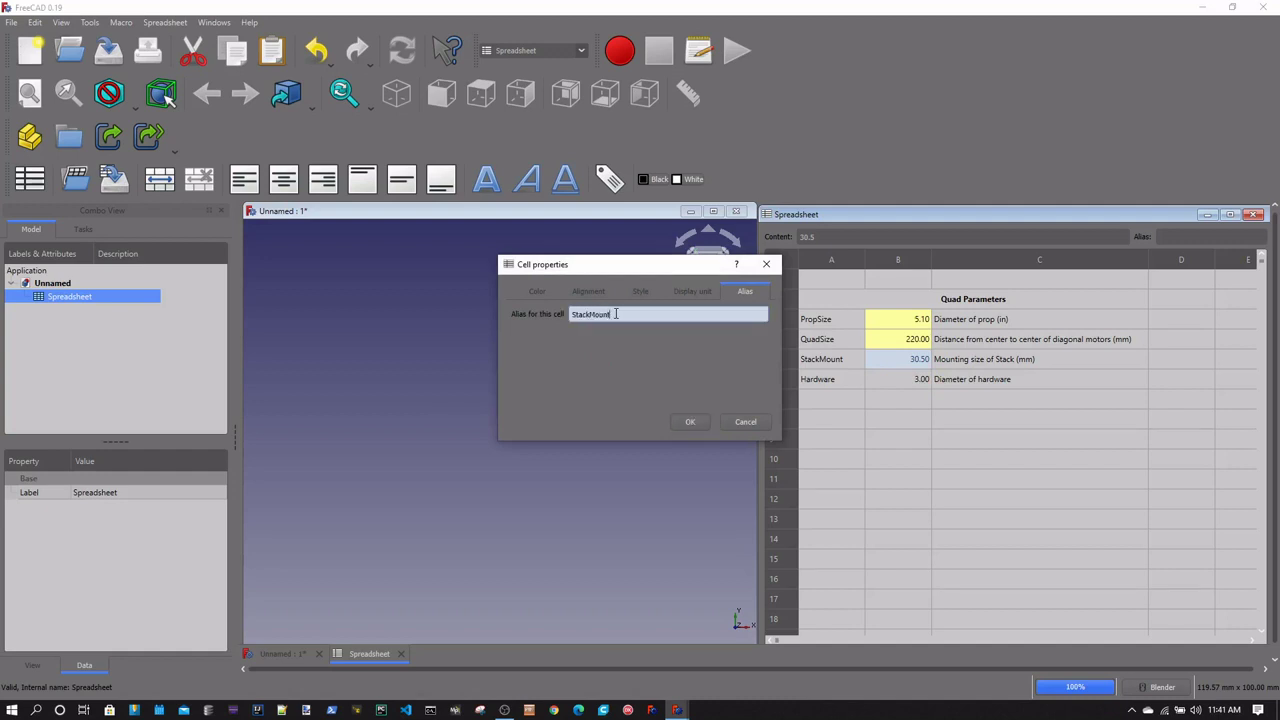
pyautogui.click(695, 424)
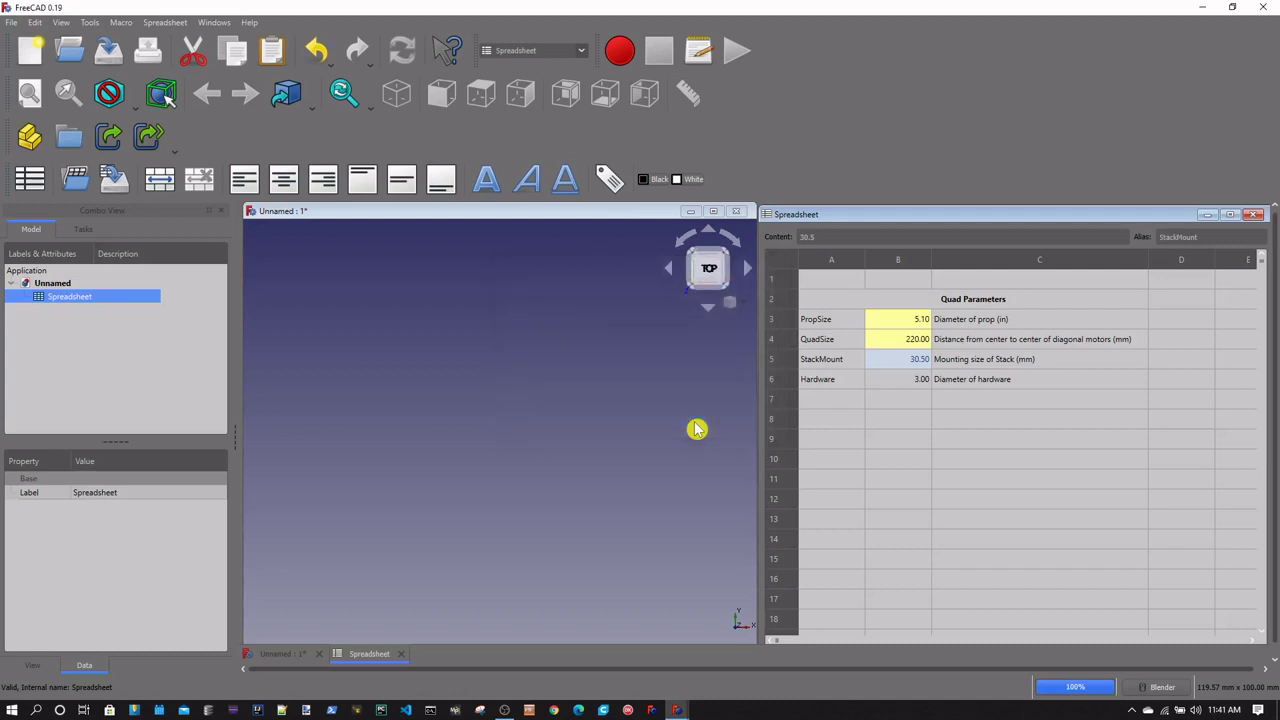
# Assign the alias "Hardware" to value cell B6 through its cell properties
pyautogui.click(888, 386)
pyautogui.rightClick(893, 381)
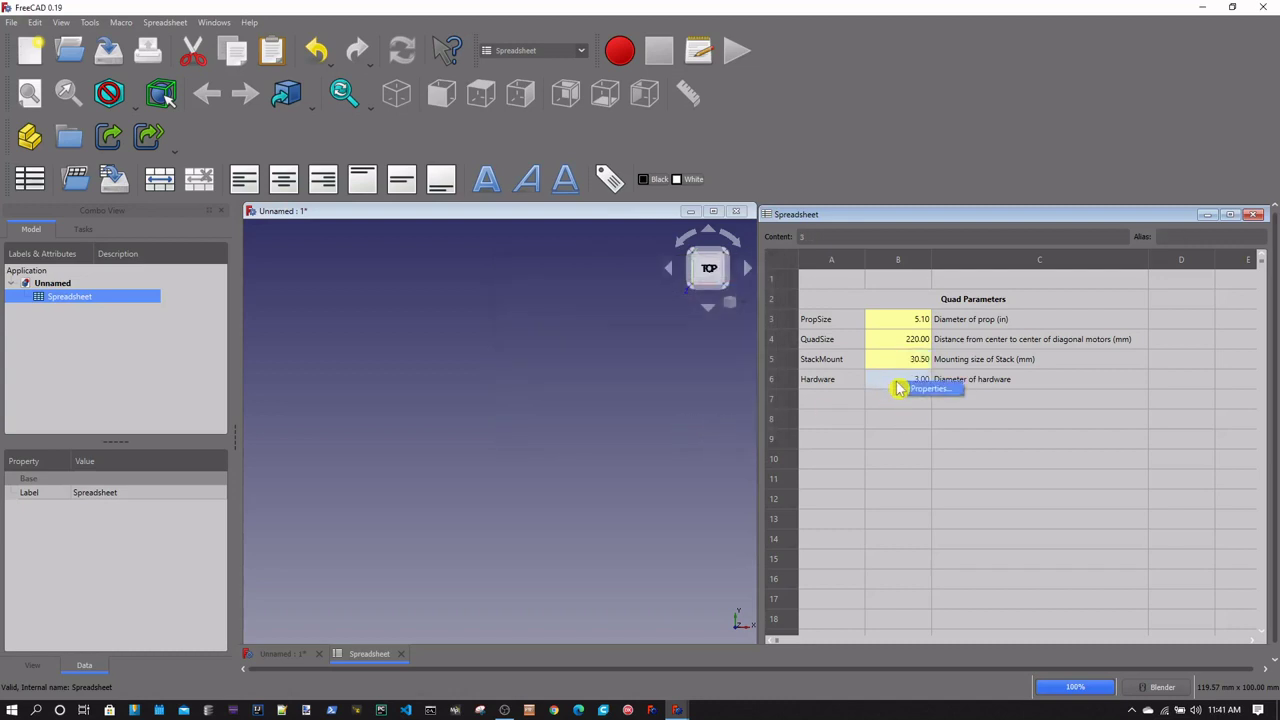
pyautogui.click(916, 392)
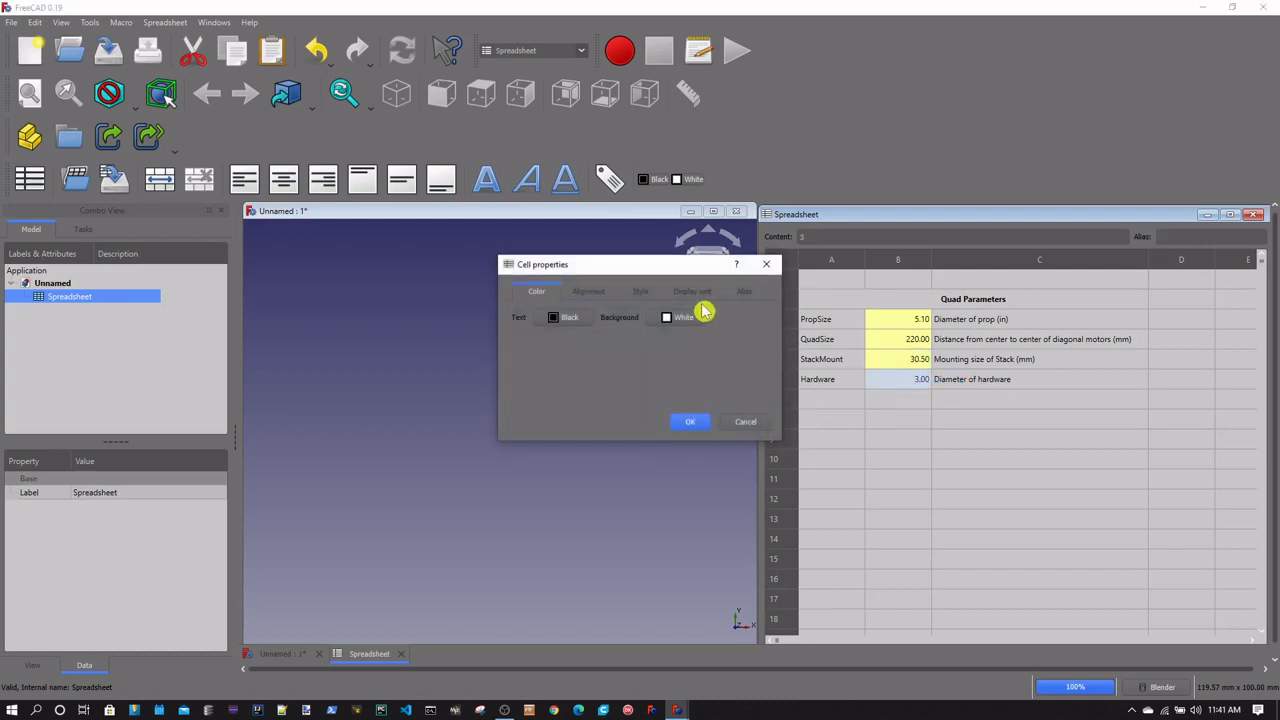
pyautogui.click(745, 299)
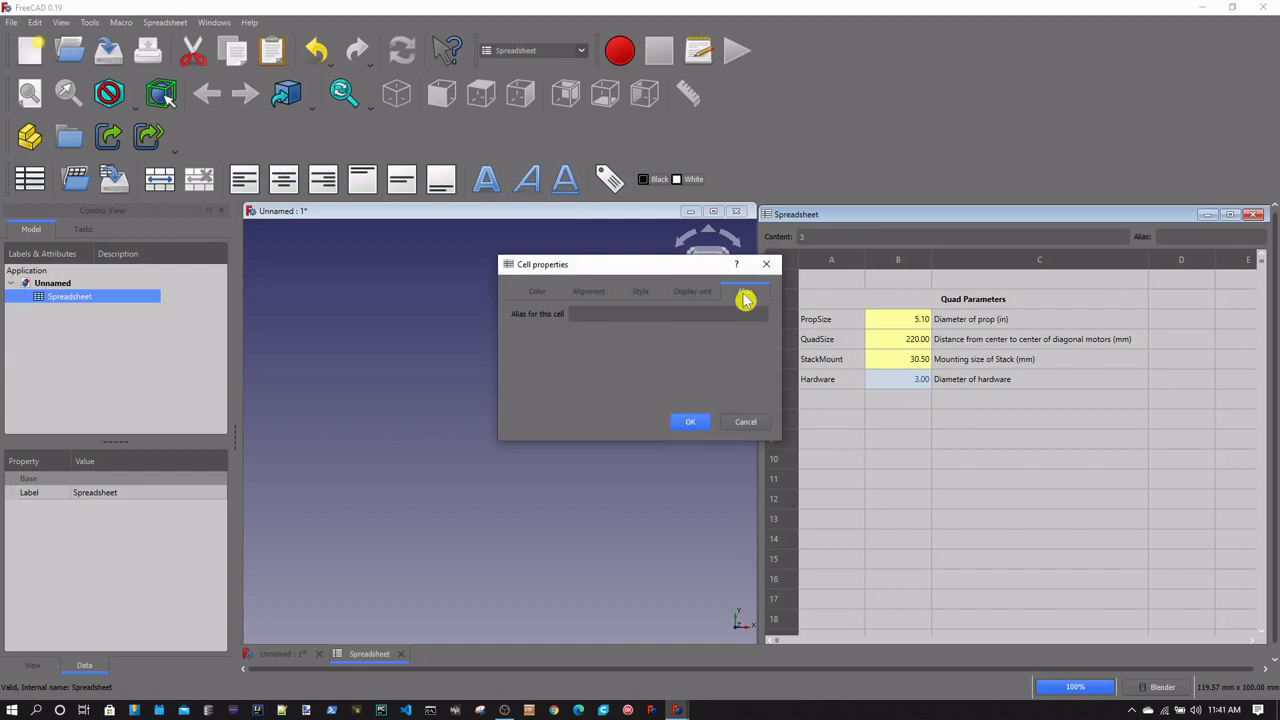
pyautogui.click(617, 319)
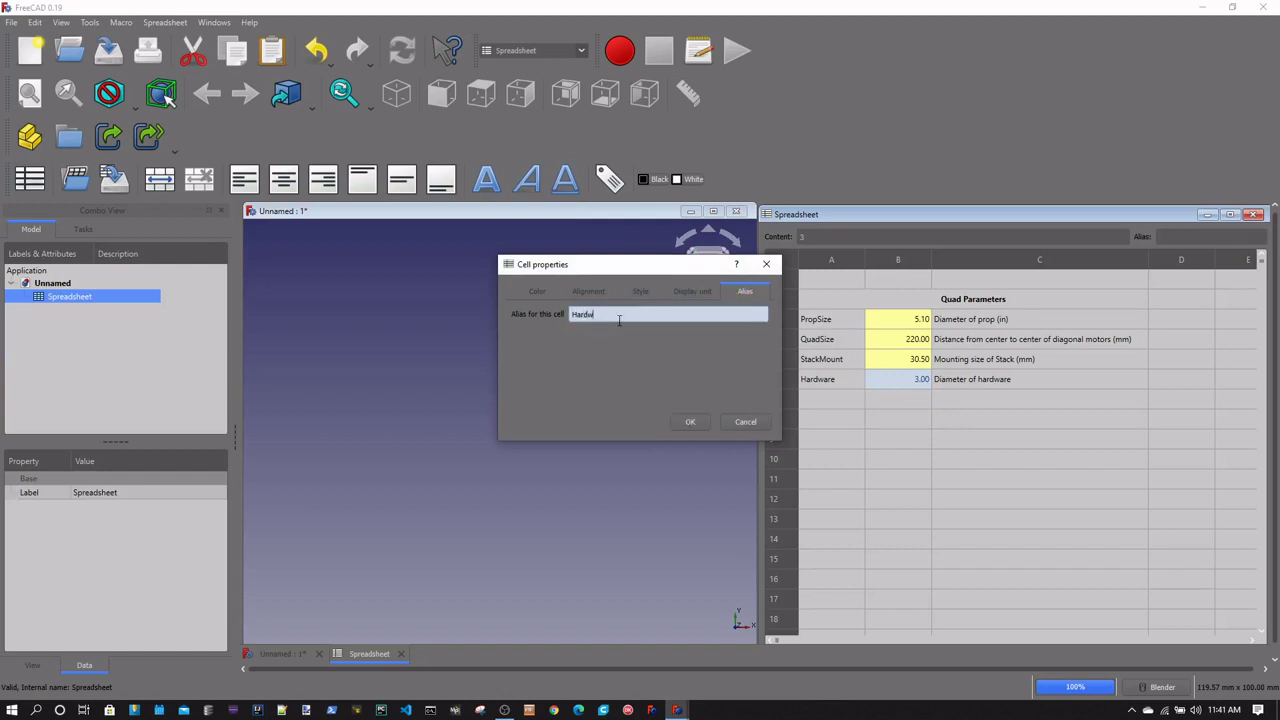
pyautogui.click(689, 422)
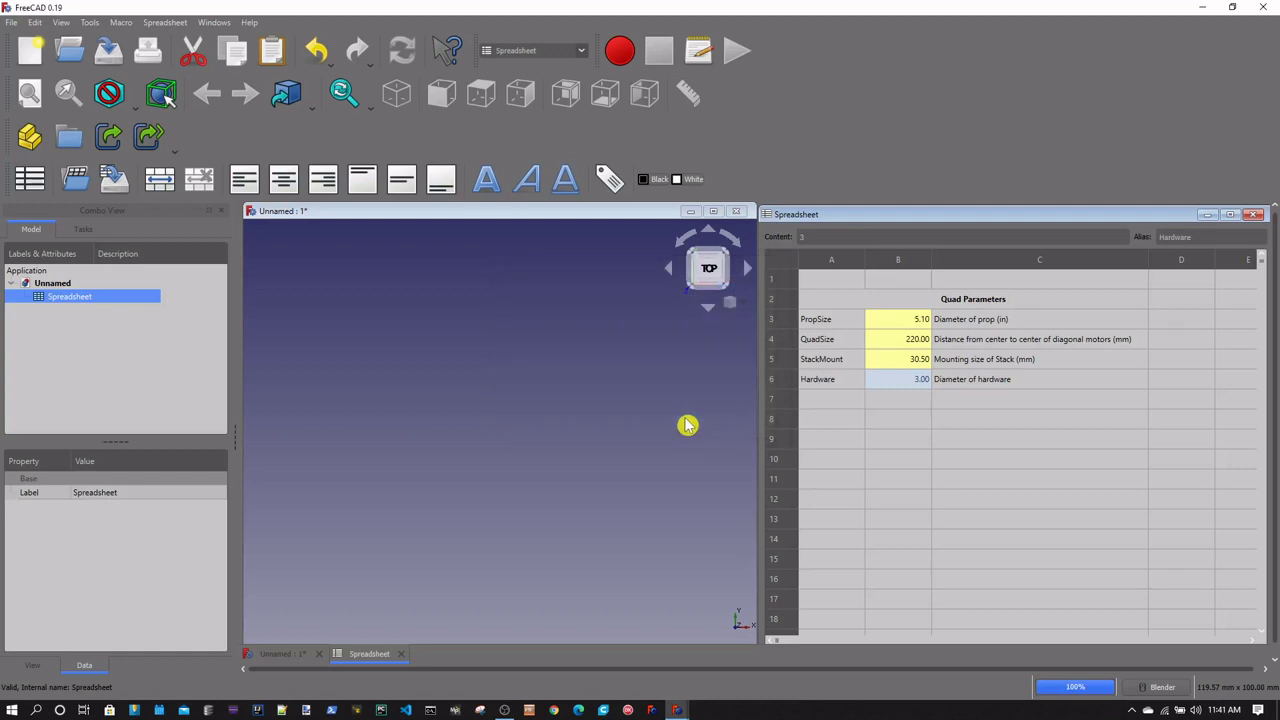
# Switch the unnamed model document to the Part Design workbench and create a new body
pyautogui.click(477, 428)
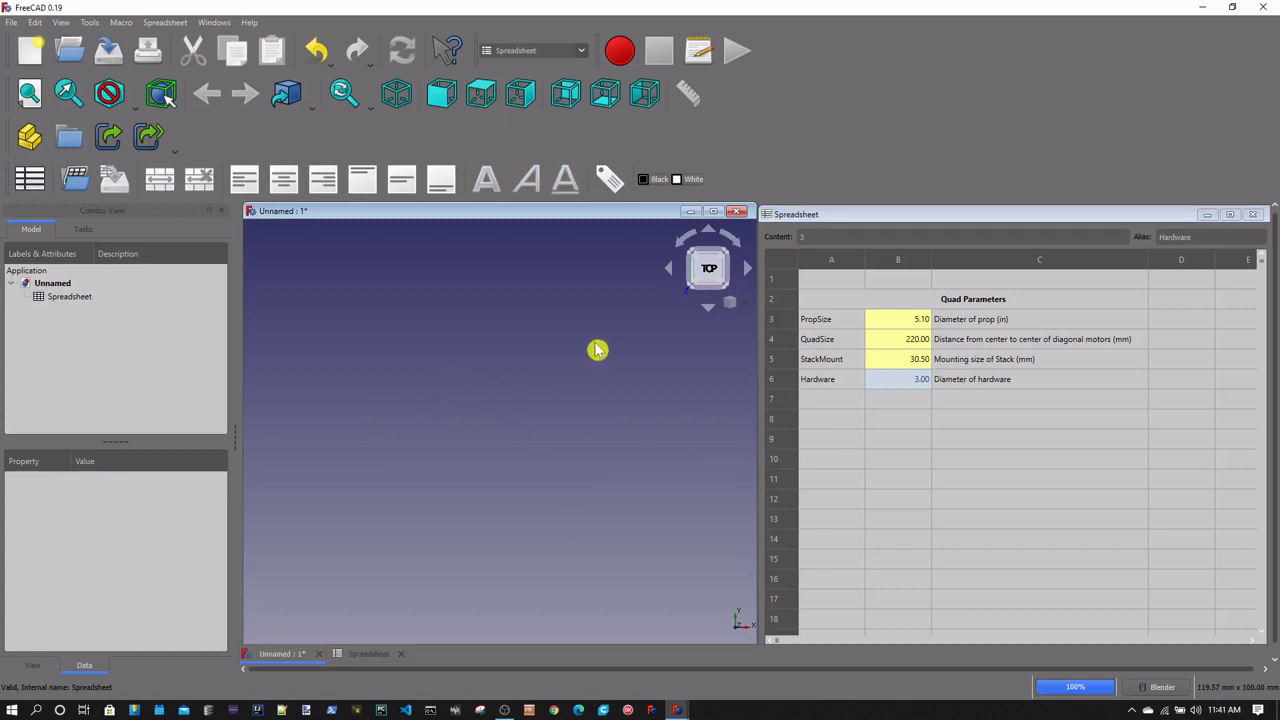
pyautogui.click(581, 50)
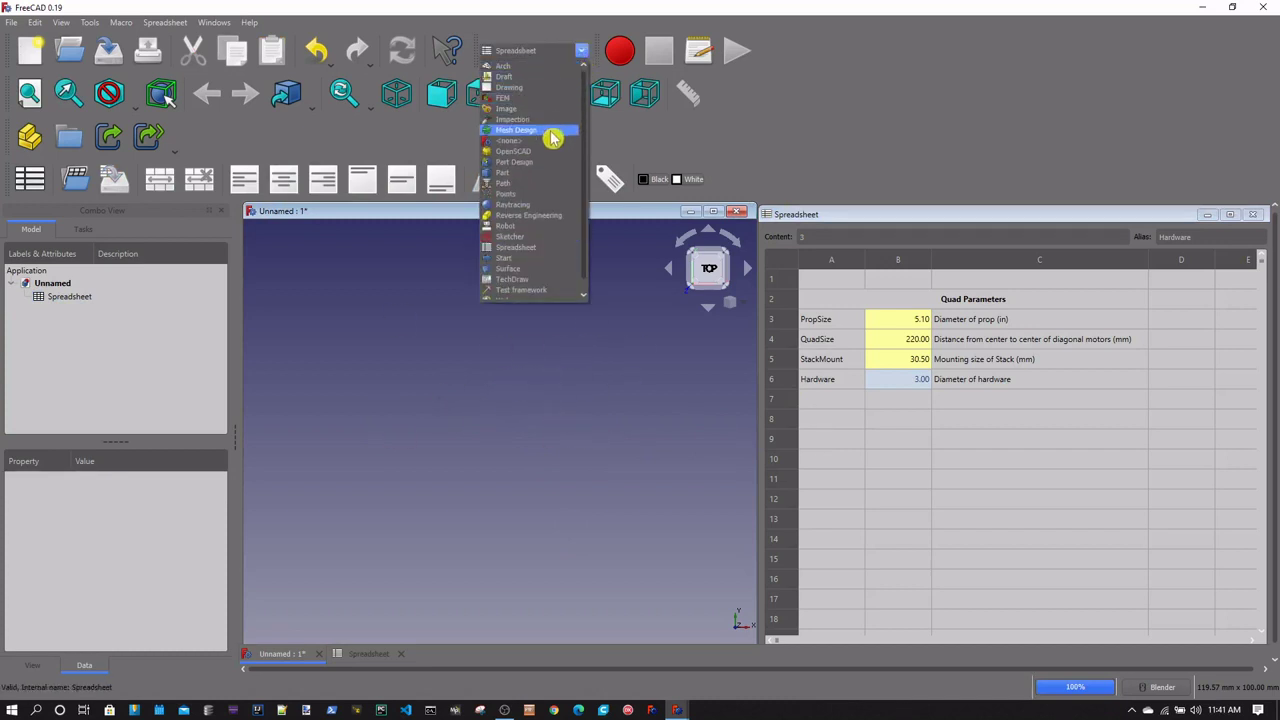
pyautogui.click(537, 161)
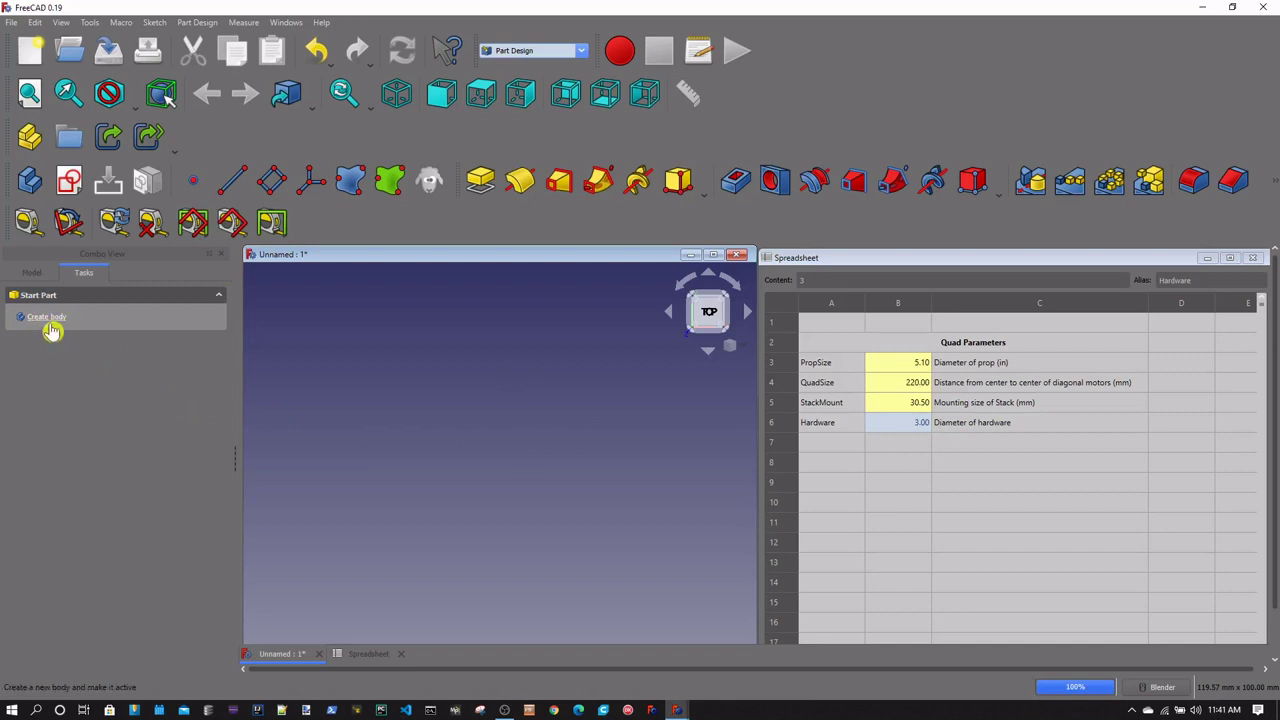
pyautogui.click(53, 324)
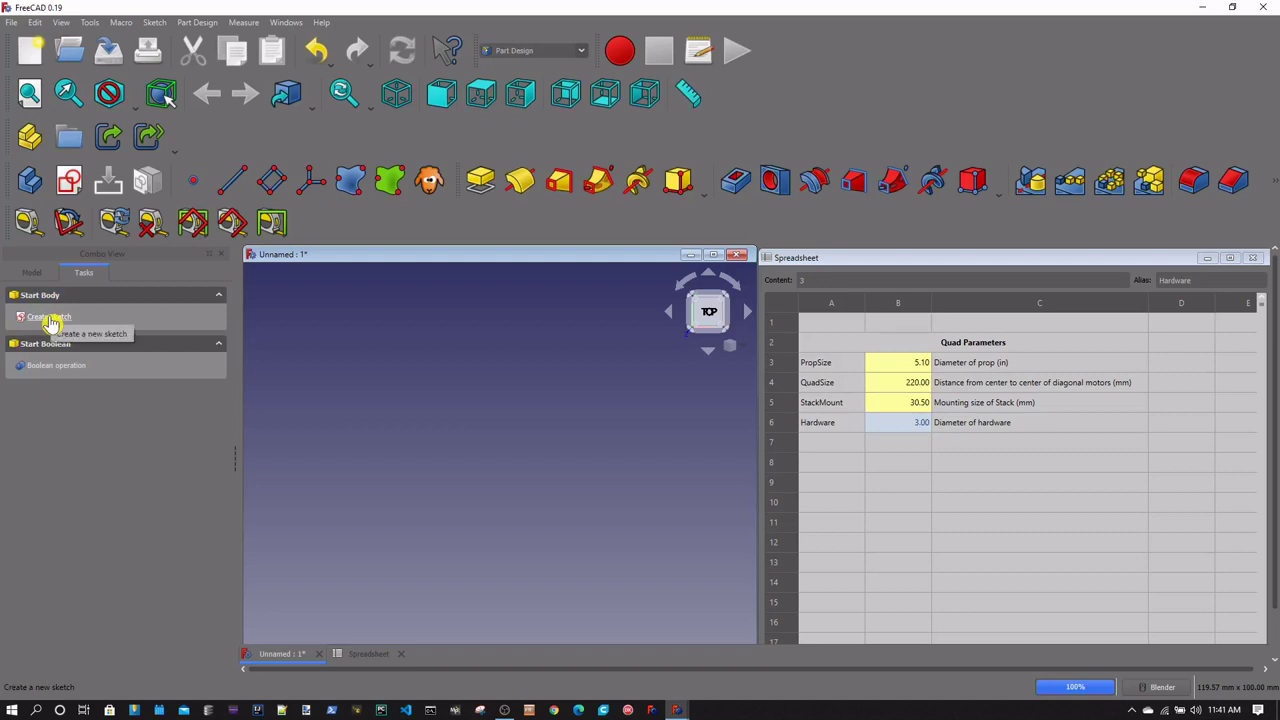
# Create a new sketch in the body on the XY_Plane base plane
pyautogui.click(52, 322)
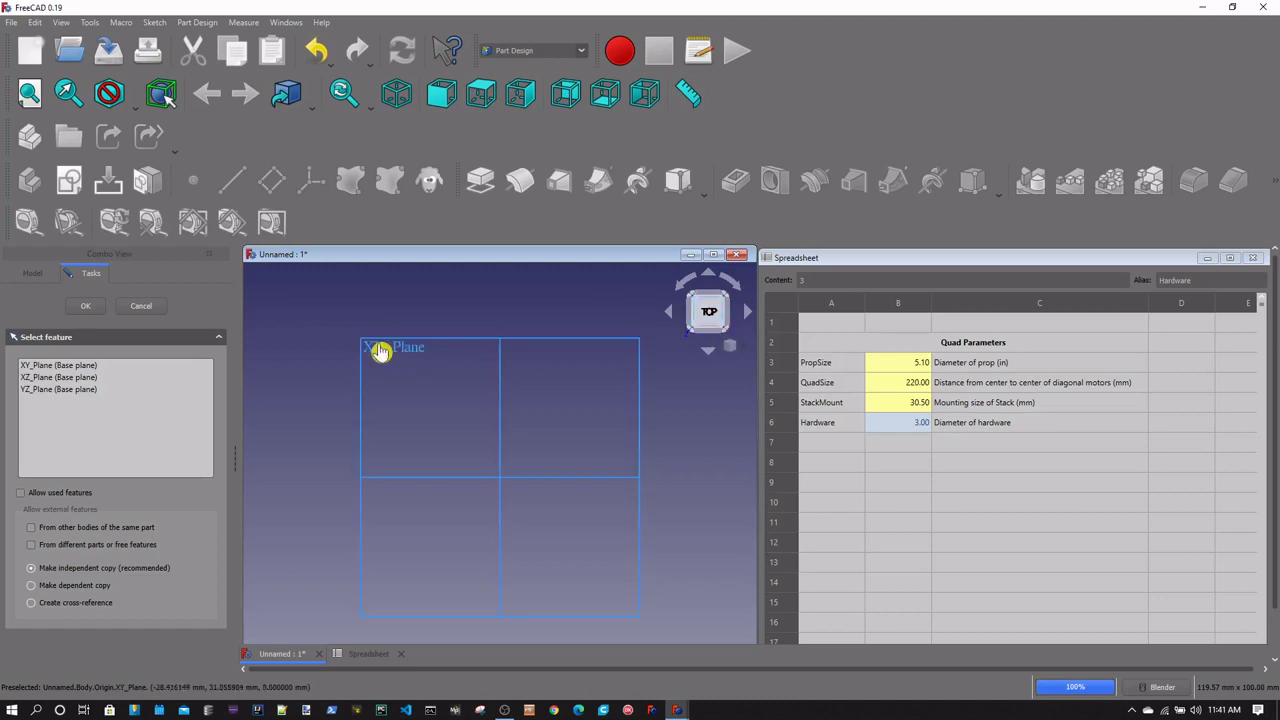
pyautogui.click(84, 366)
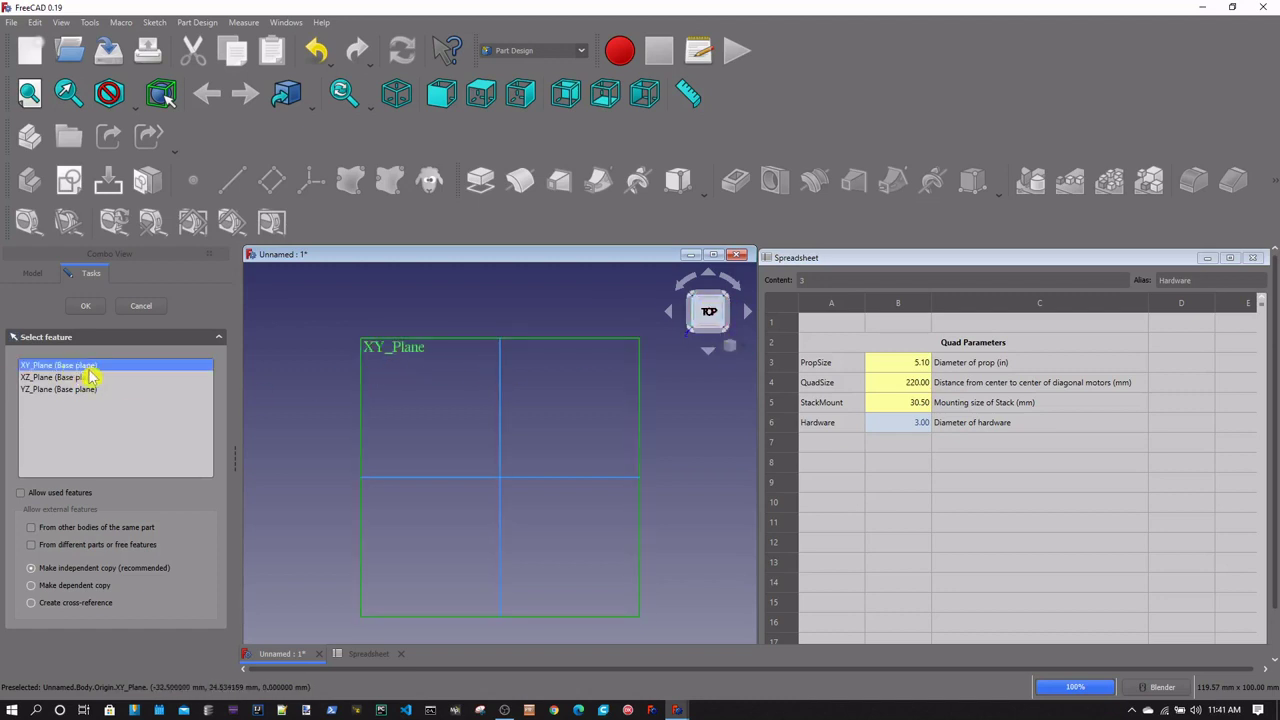
pyautogui.click(90, 307)
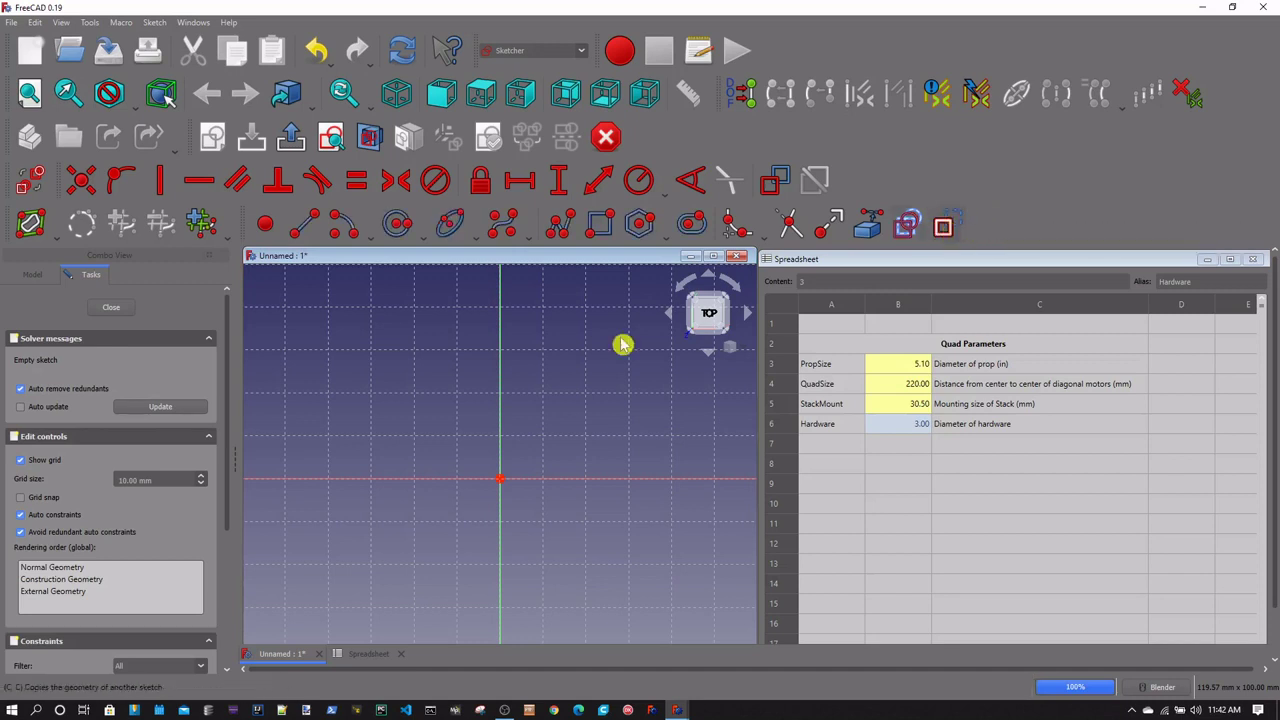
# Sketch a rectangle about 48 by 48 mm that surrounds the sketch origin
pyautogui.click(600, 225)
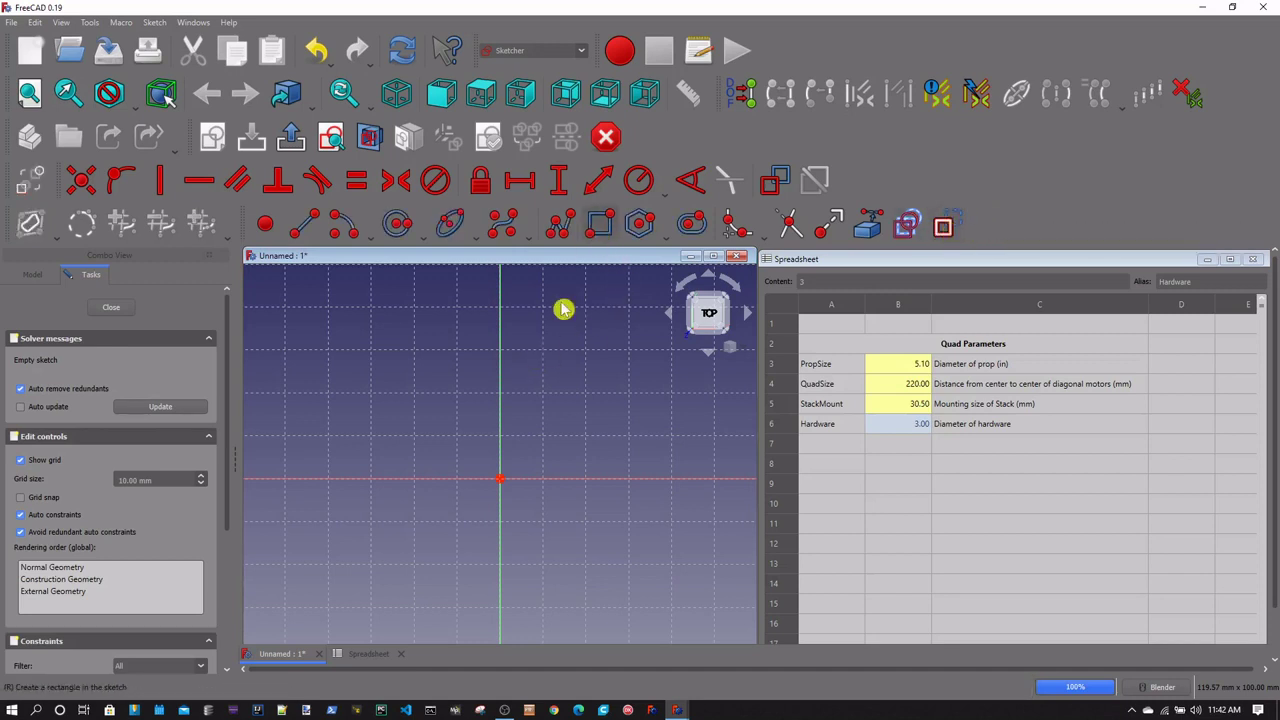
pyautogui.click(409, 390)
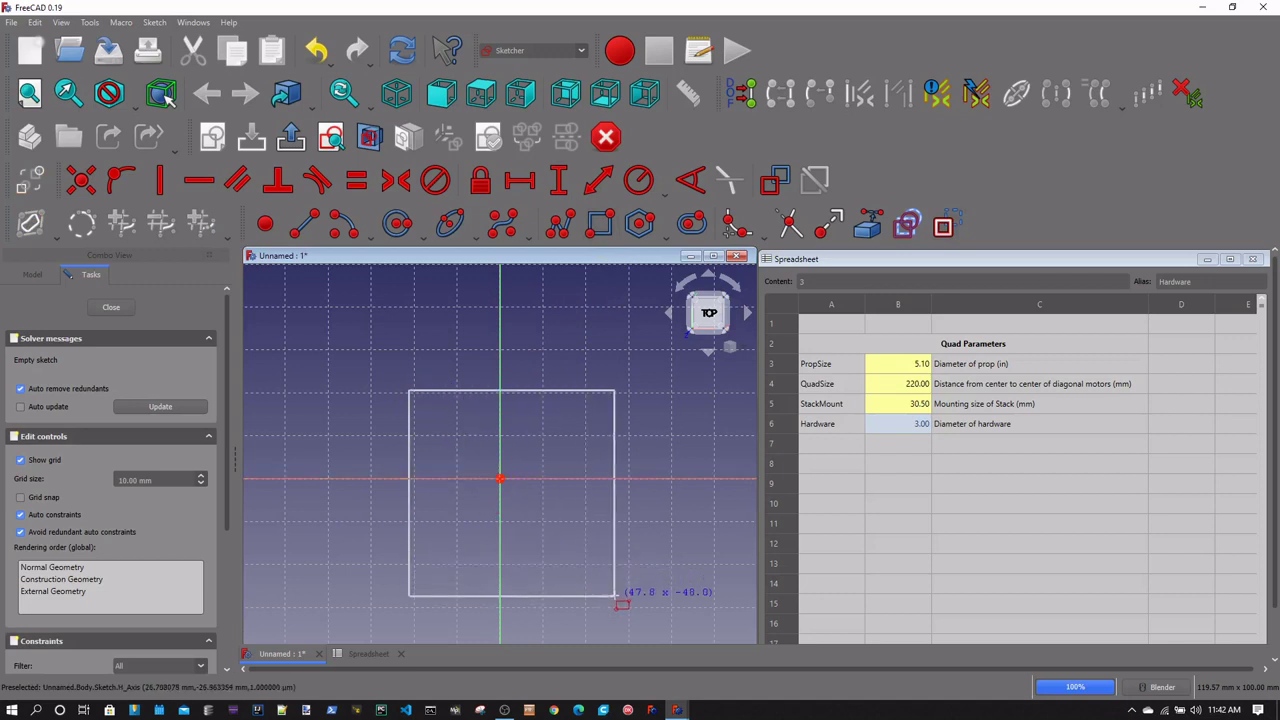
pyautogui.click(614, 597)
pyautogui.rightClick(655, 548)
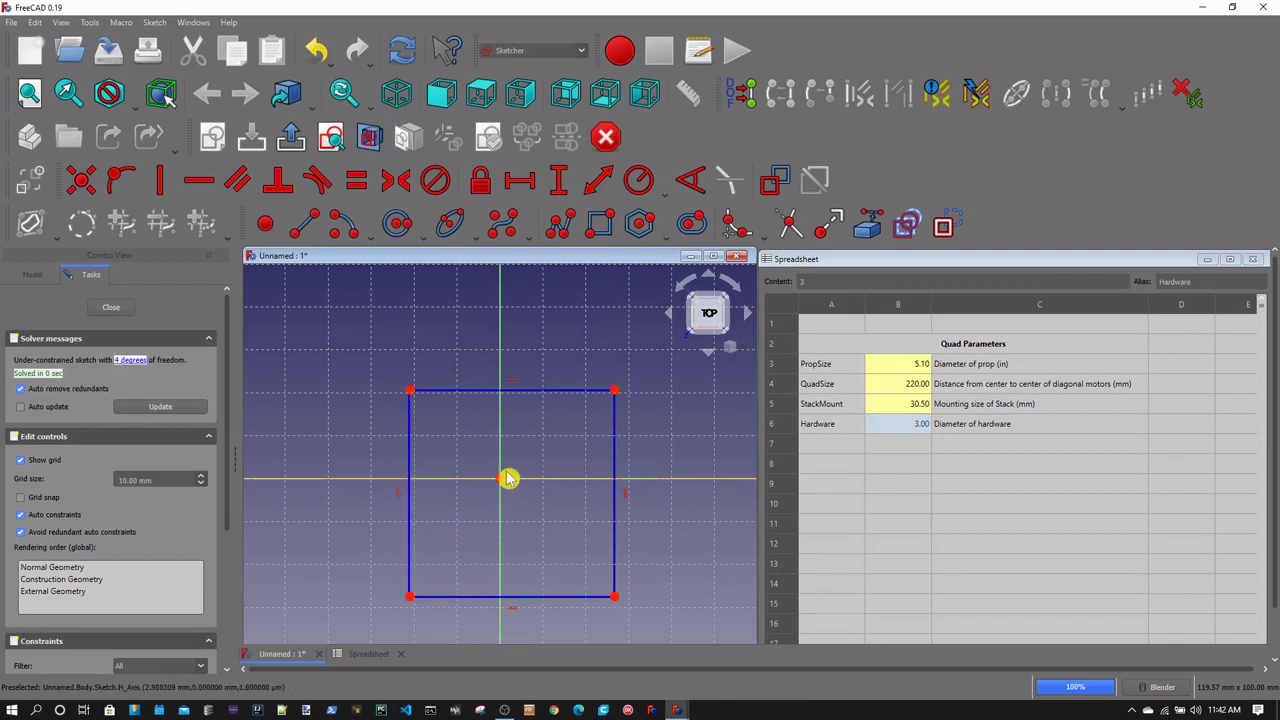
# Constrain the rectangle's upper-left and lower-right corners symmetric about the origin, and shrink the rectangle by moving its upper-left corner inward
pyautogui.click(410, 392)
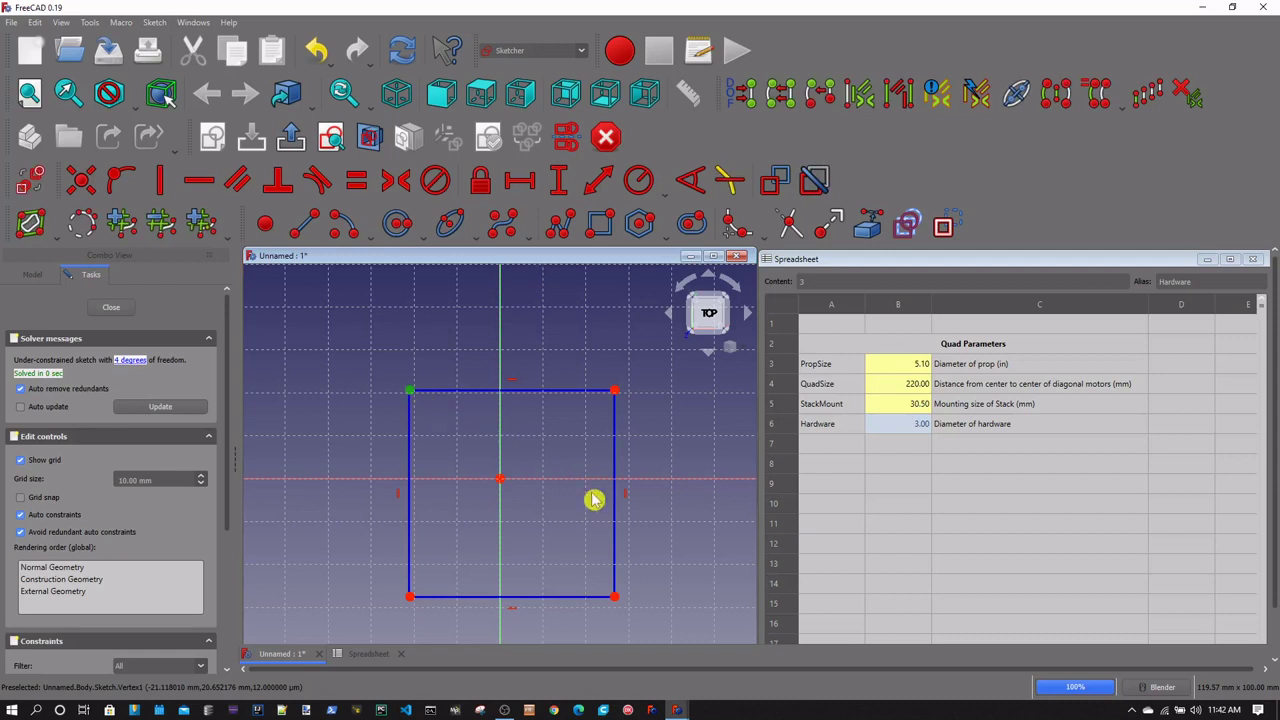
pyautogui.click(616, 600)
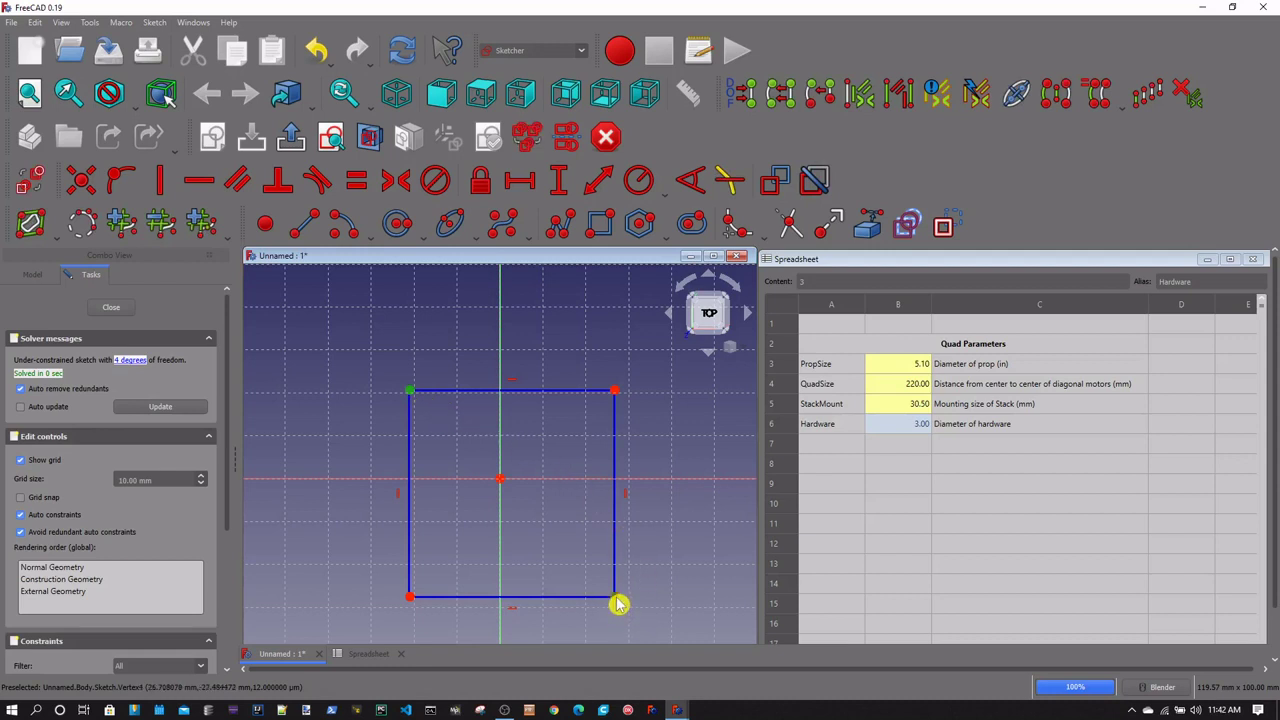
pyautogui.click(503, 485)
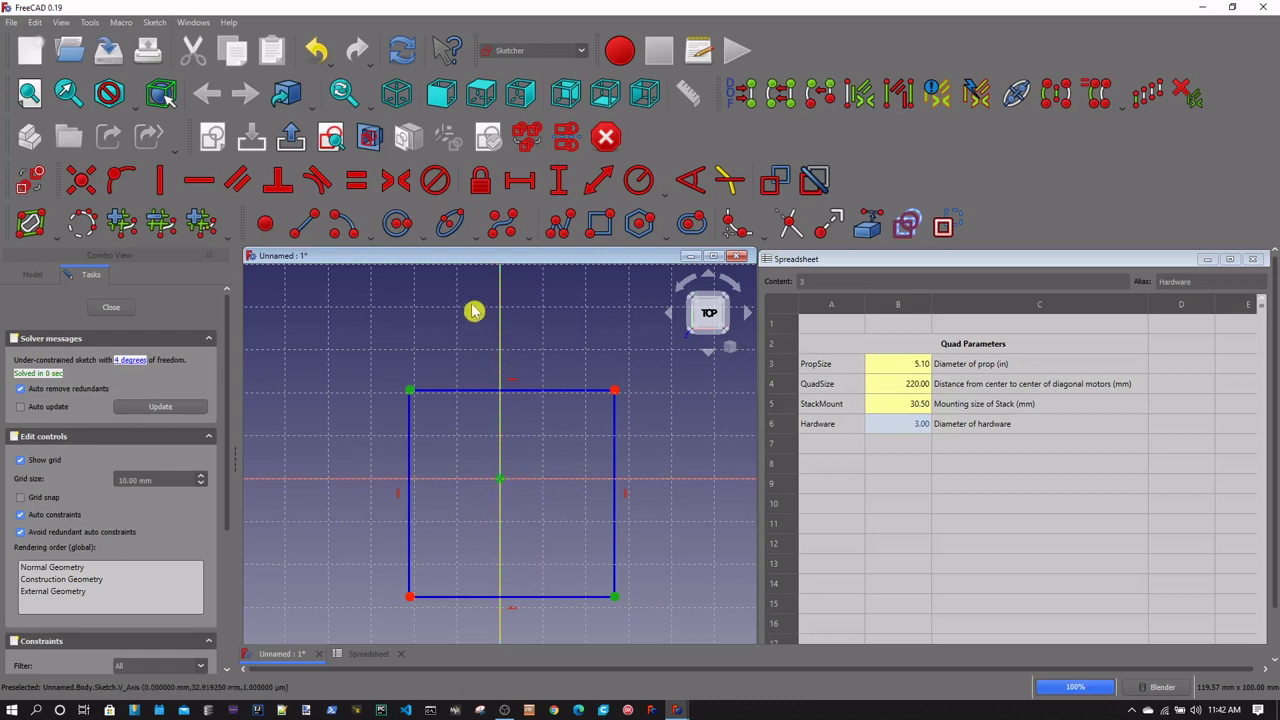
pyautogui.click(397, 183)
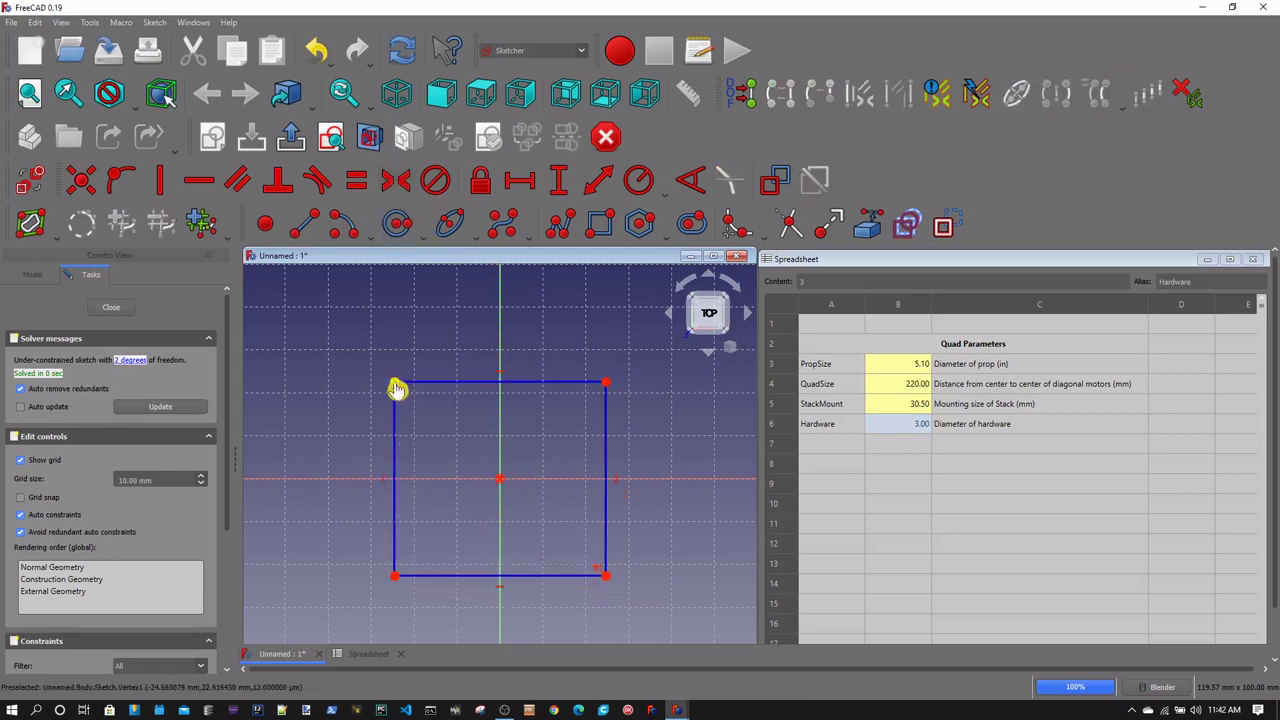
pyautogui.moveTo(397, 388); pyautogui.dragTo(433, 408)
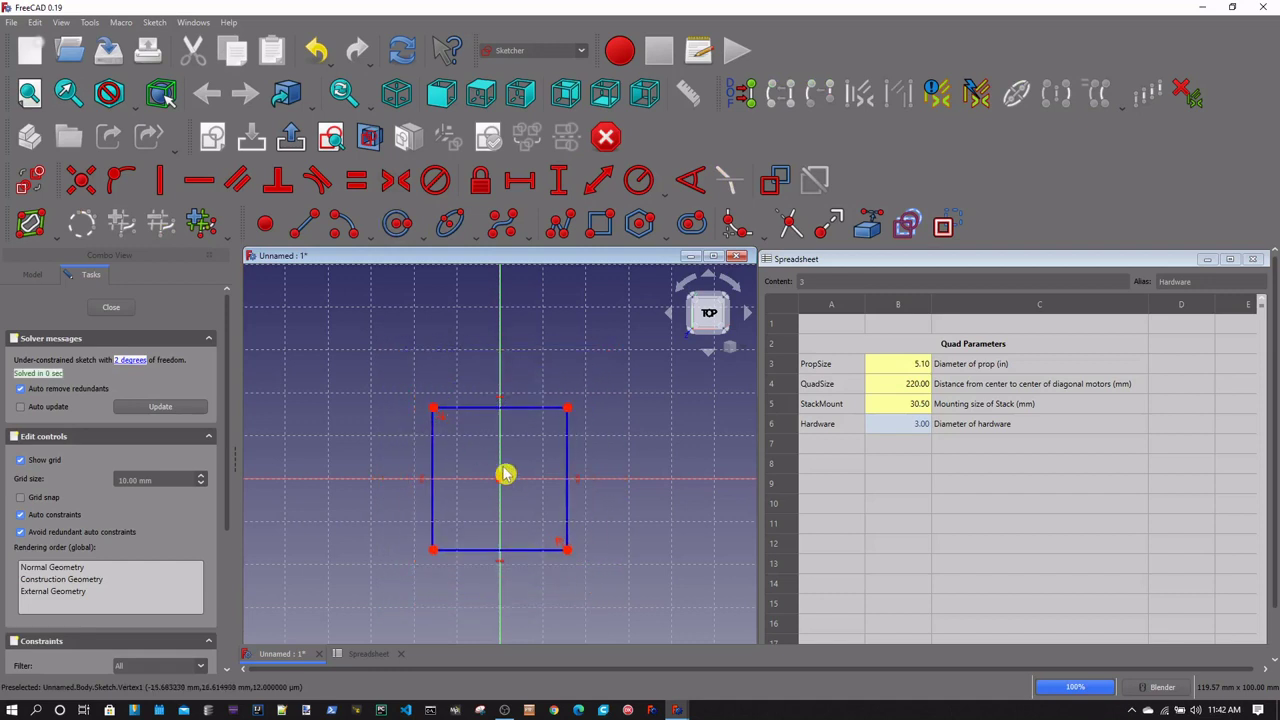
# Constrain the rectangle's top and left edges to equal length, and test the resulting square by moving its corner and edge
pyautogui.click(493, 409)
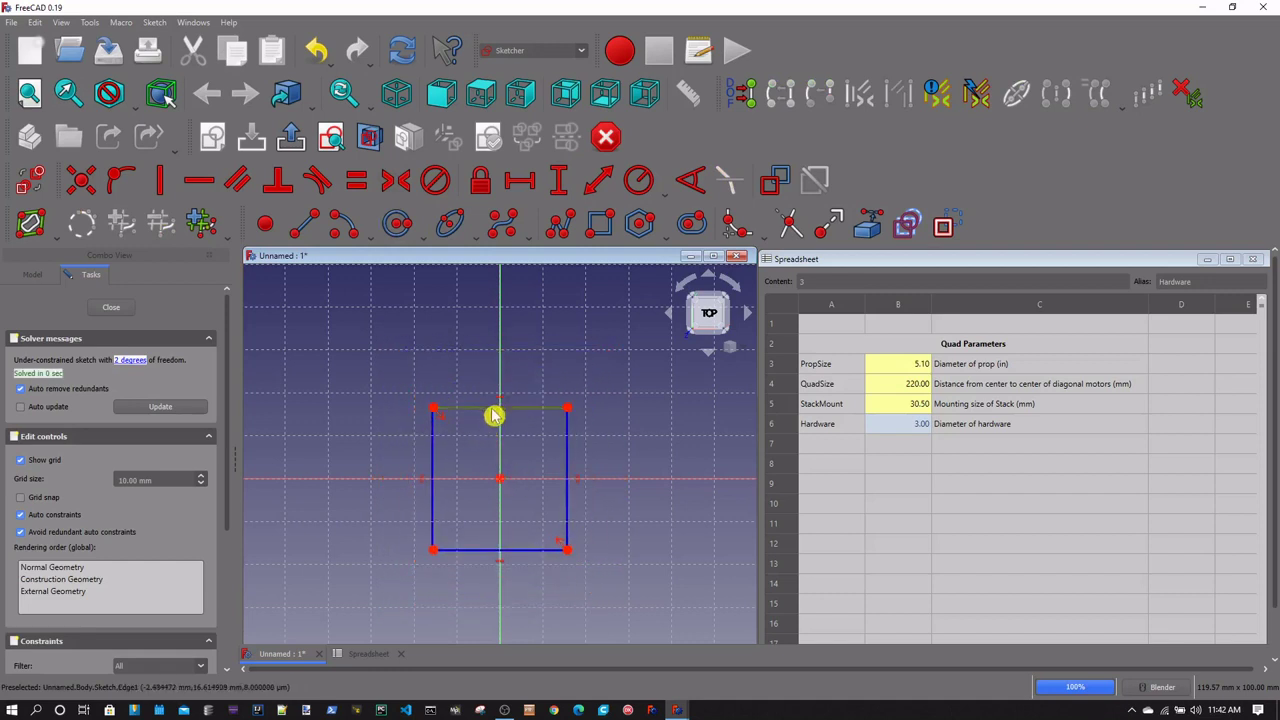
pyautogui.click(433, 451)
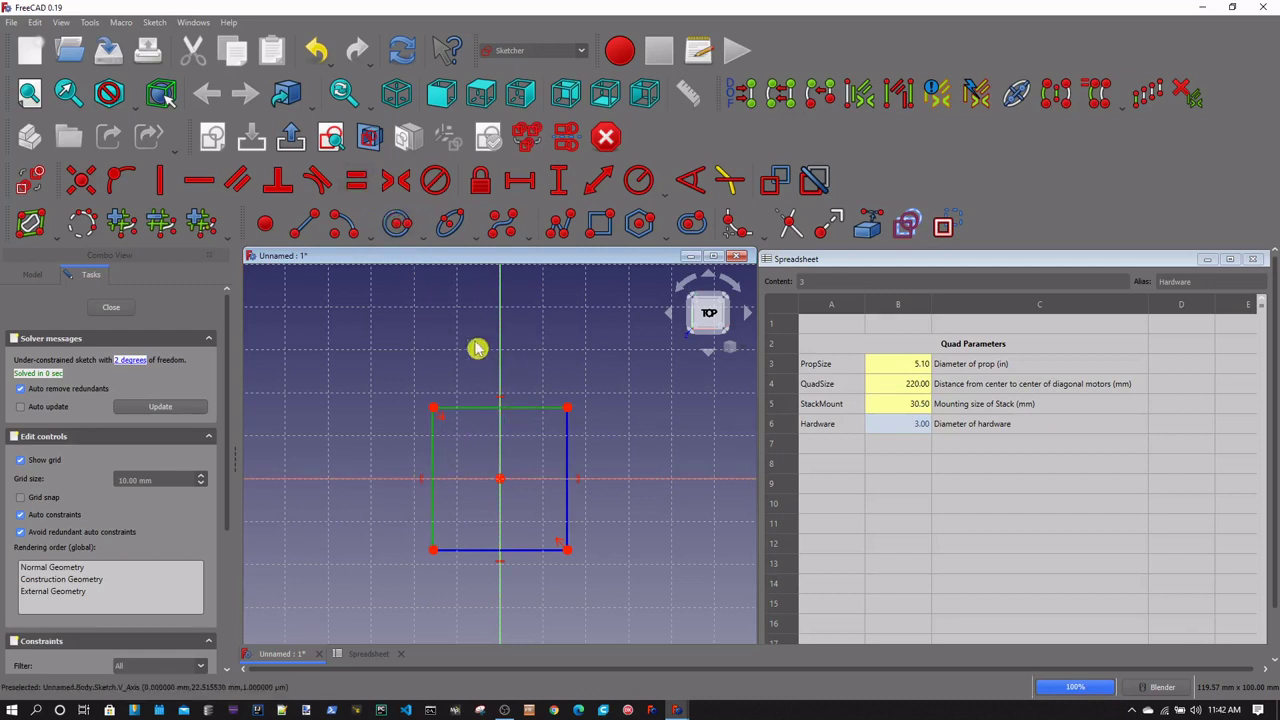
pyautogui.click(365, 183)
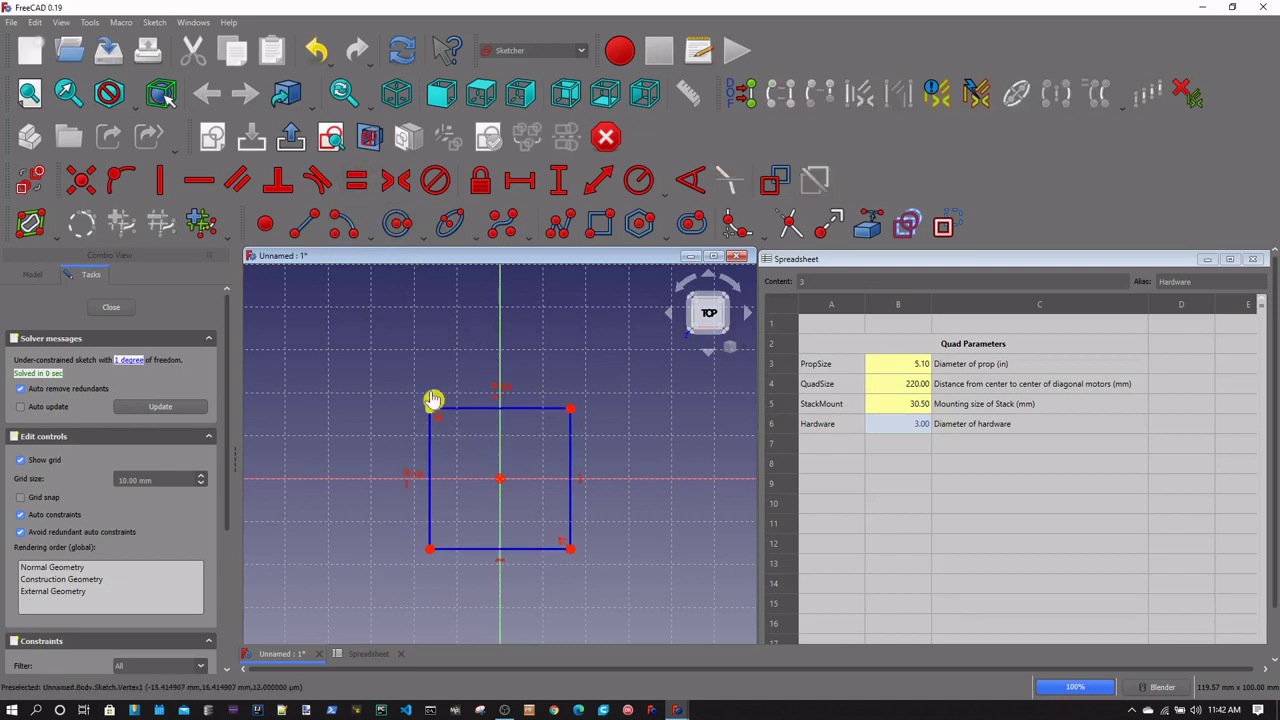
pyautogui.moveTo(432, 400)
pyautogui.mouseDown()
pyautogui.moveTo(449, 423)
pyautogui.moveTo(424, 405)
pyautogui.mouseUp()
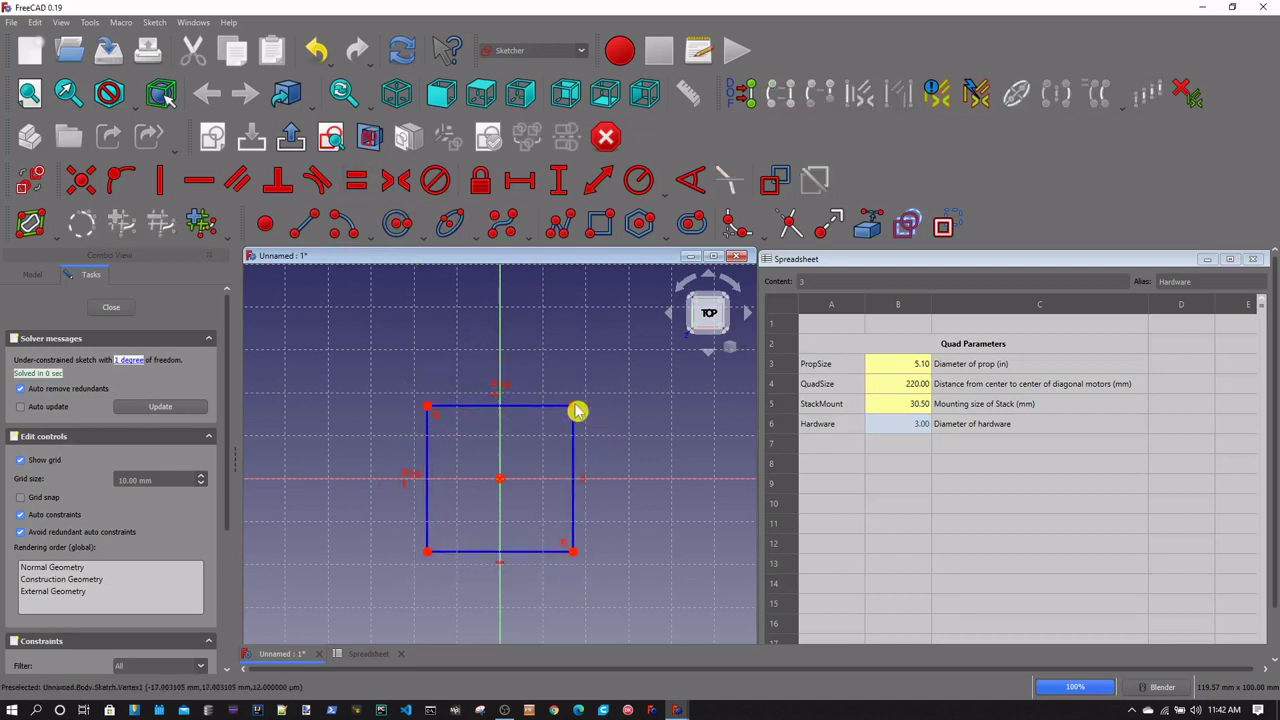
pyautogui.moveTo(529, 414); pyautogui.dragTo(531, 425)
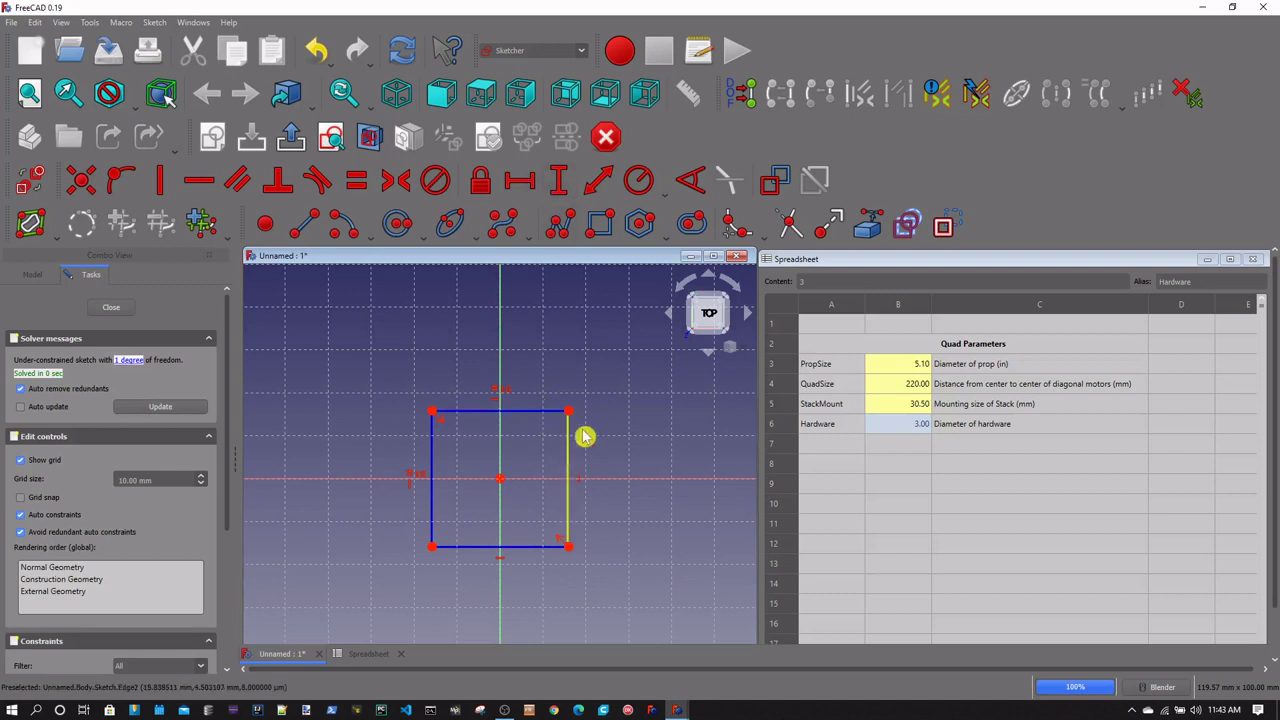
# Constrain the square's top edge to a horizontal length driven by the formula Spreadsheet.StackMount, and move the dimension label up clear of the square
pyautogui.click(520, 183)
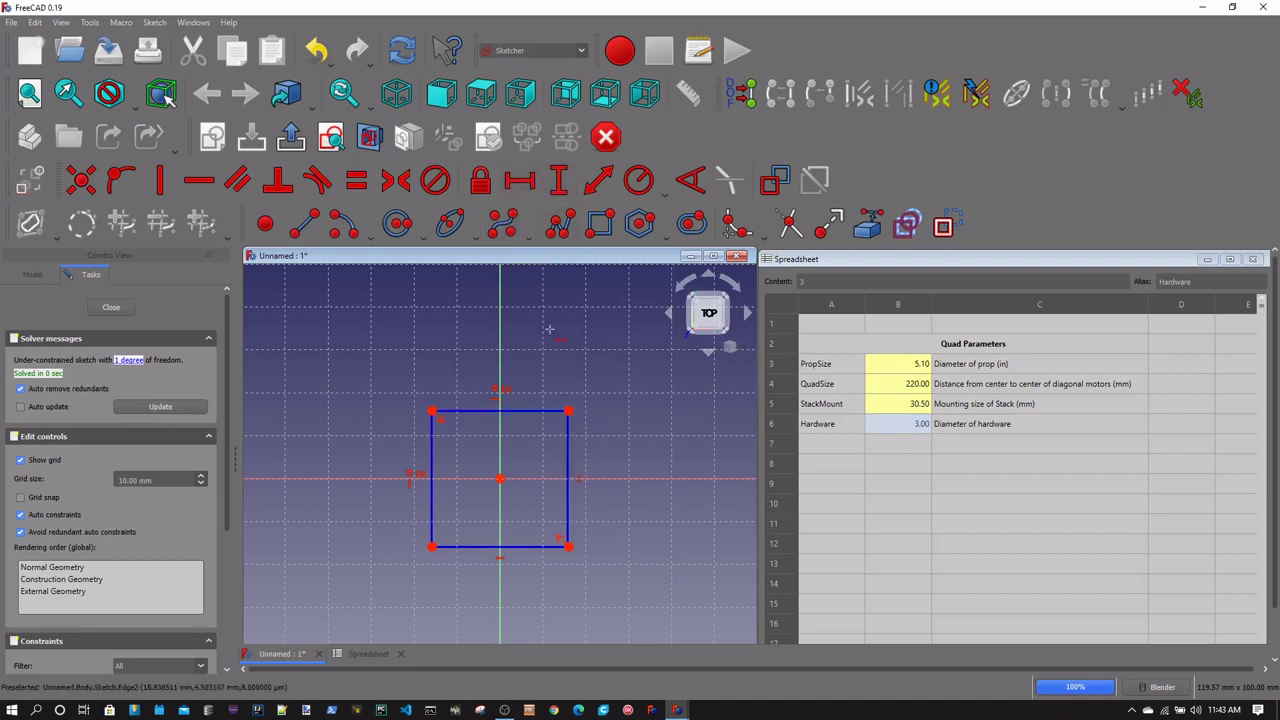
pyautogui.click(523, 411)
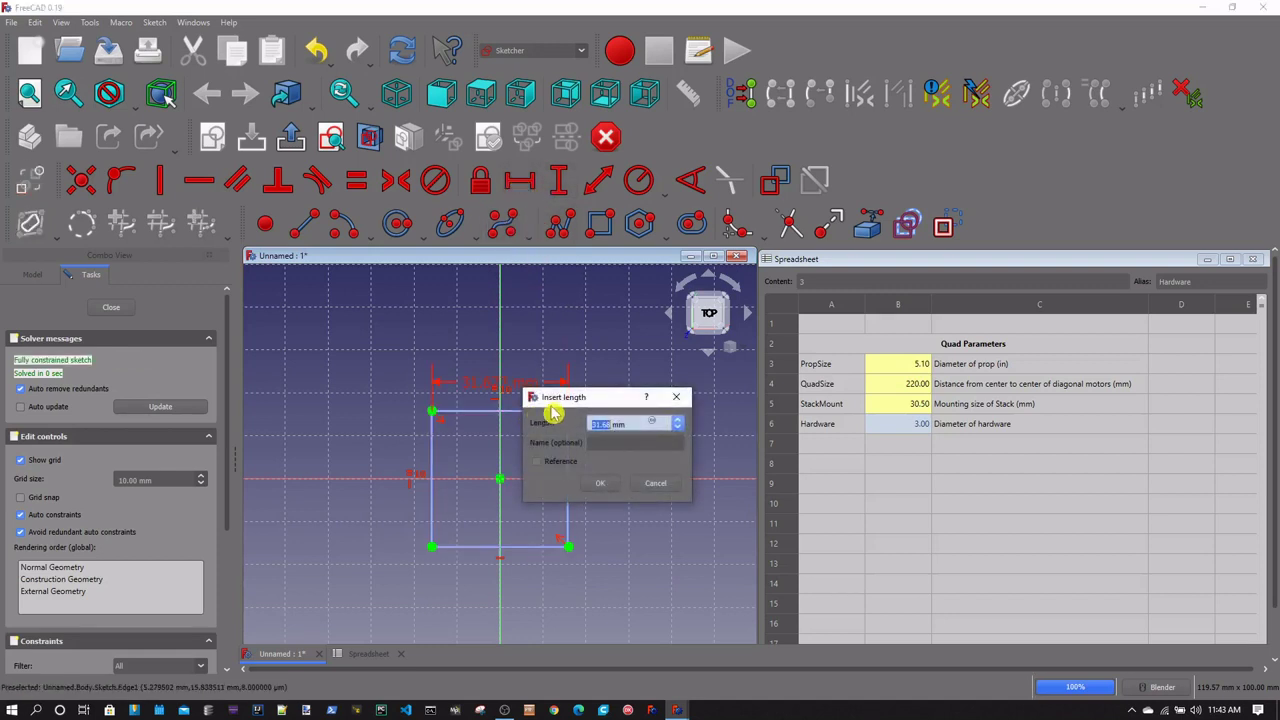
pyautogui.moveTo(557, 379); pyautogui.dragTo(461, 298)
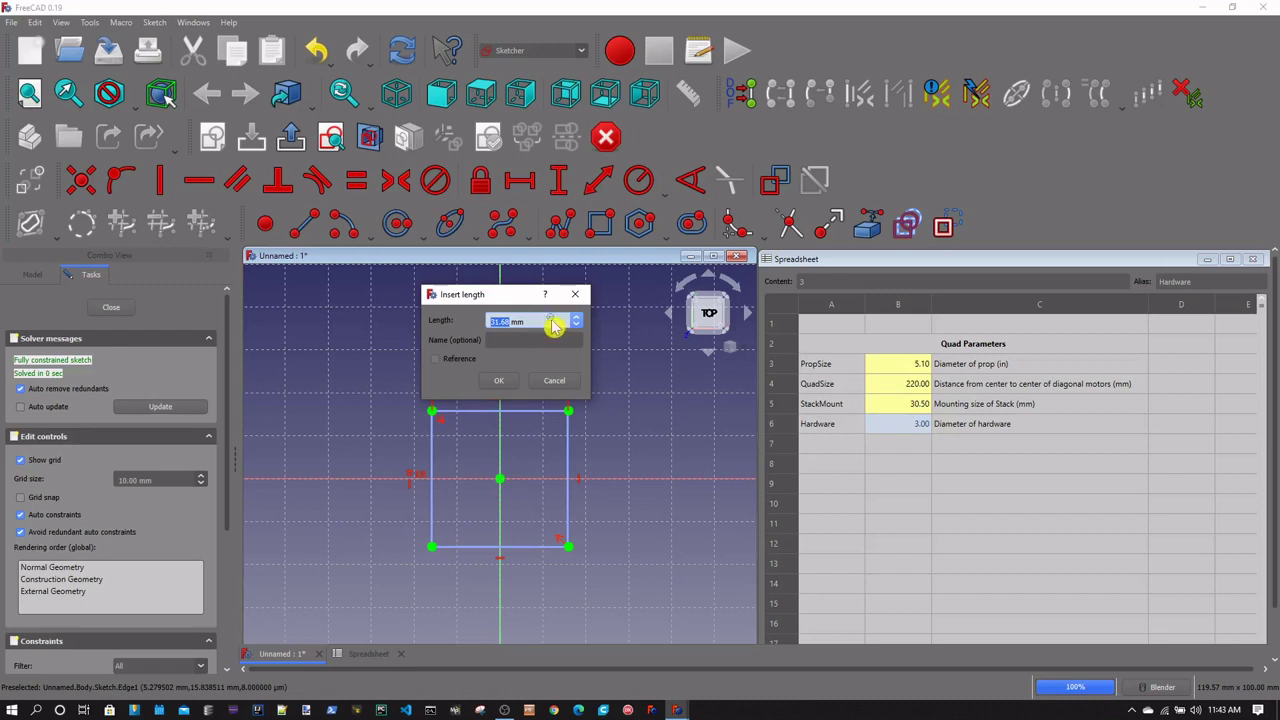
pyautogui.click(553, 324)
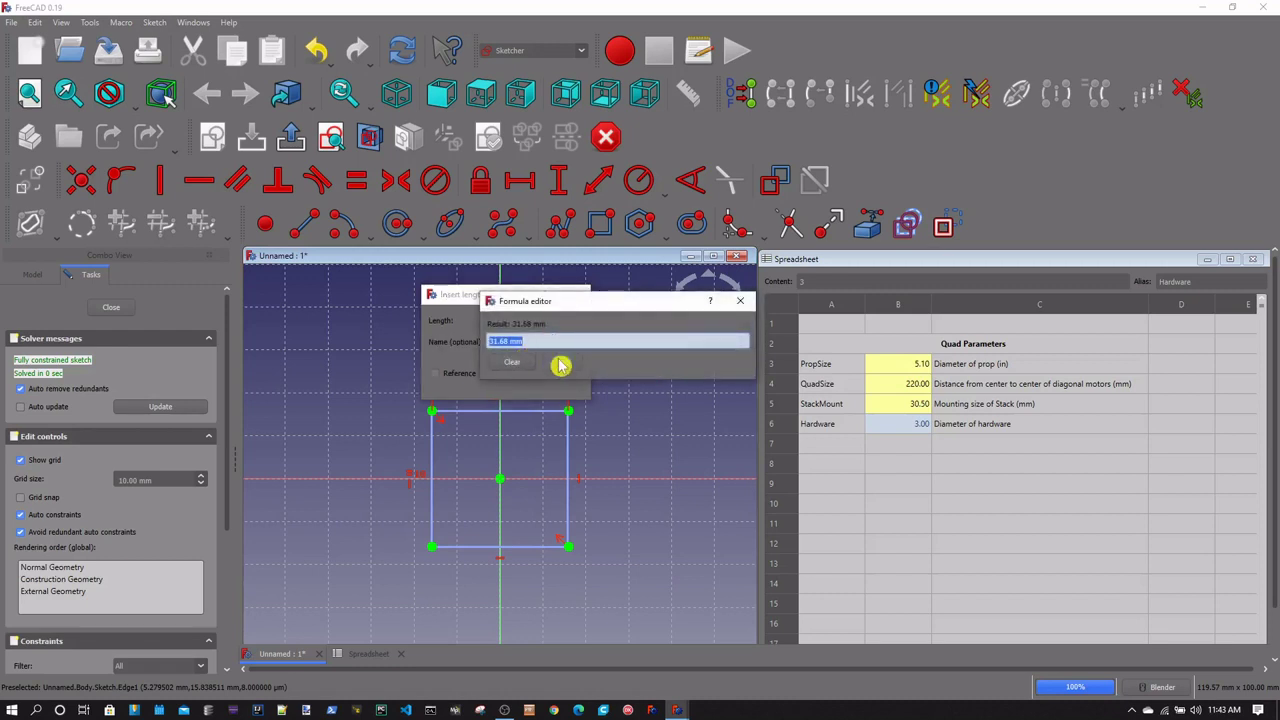
pyautogui.moveTo(563, 308); pyautogui.dragTo(495, 297)
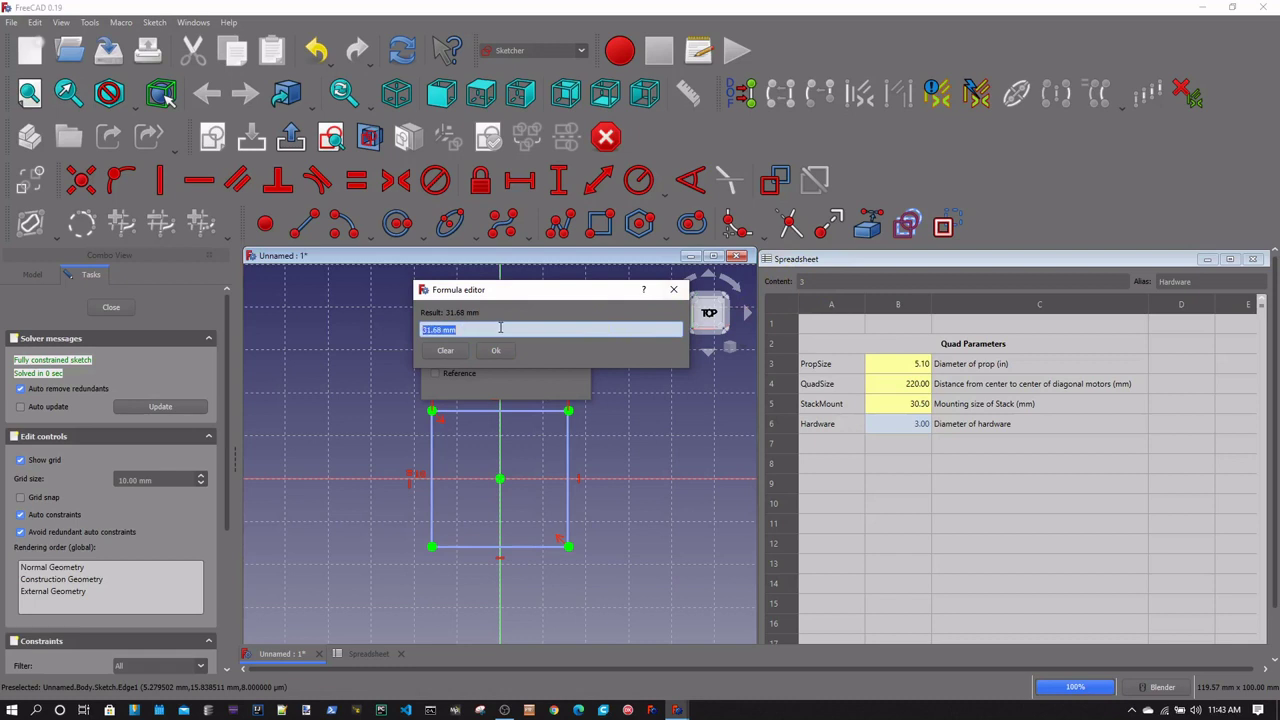
pyautogui.write('Sp')
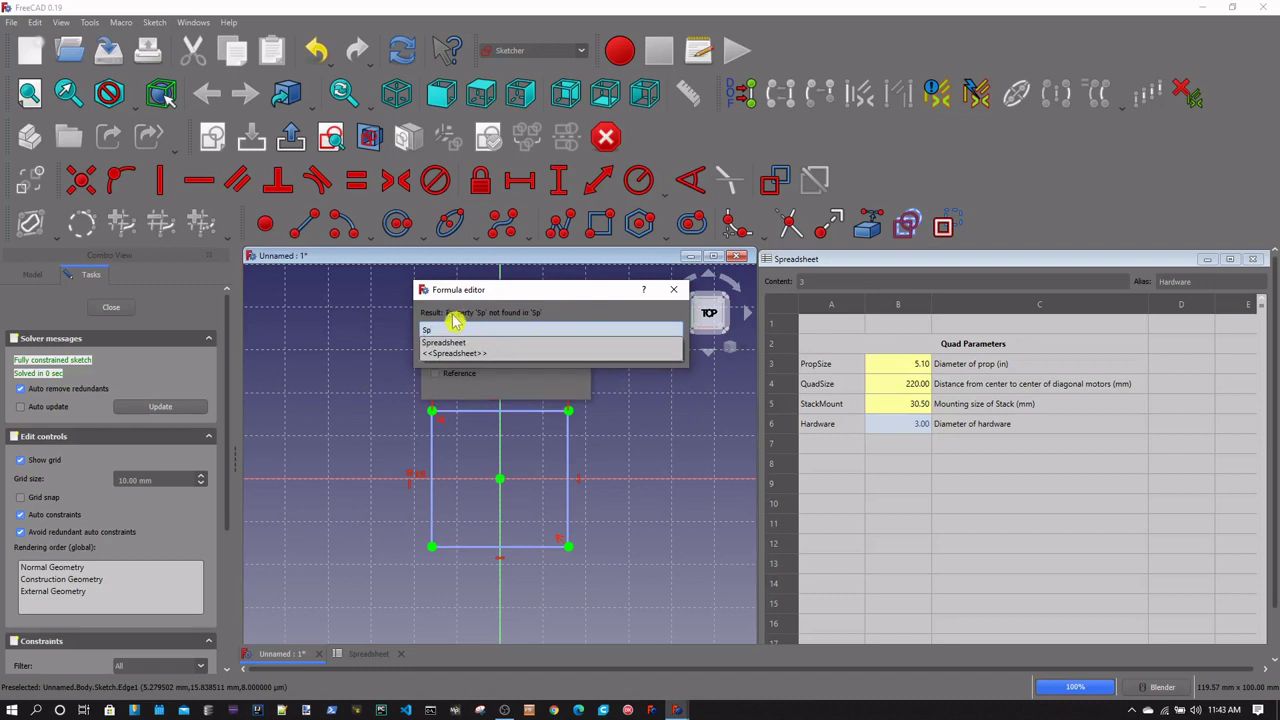
pyautogui.press('BackSpace')
pyautogui.press('BackSpace')
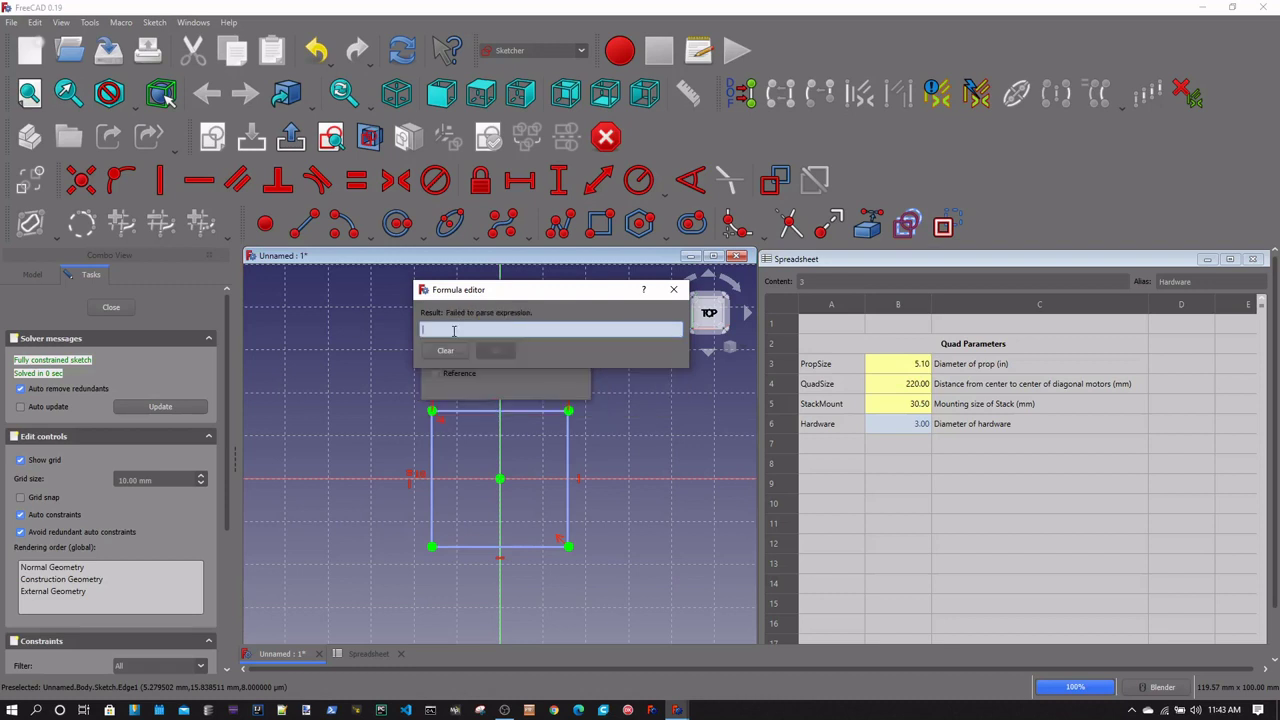
pyautogui.write('sp')
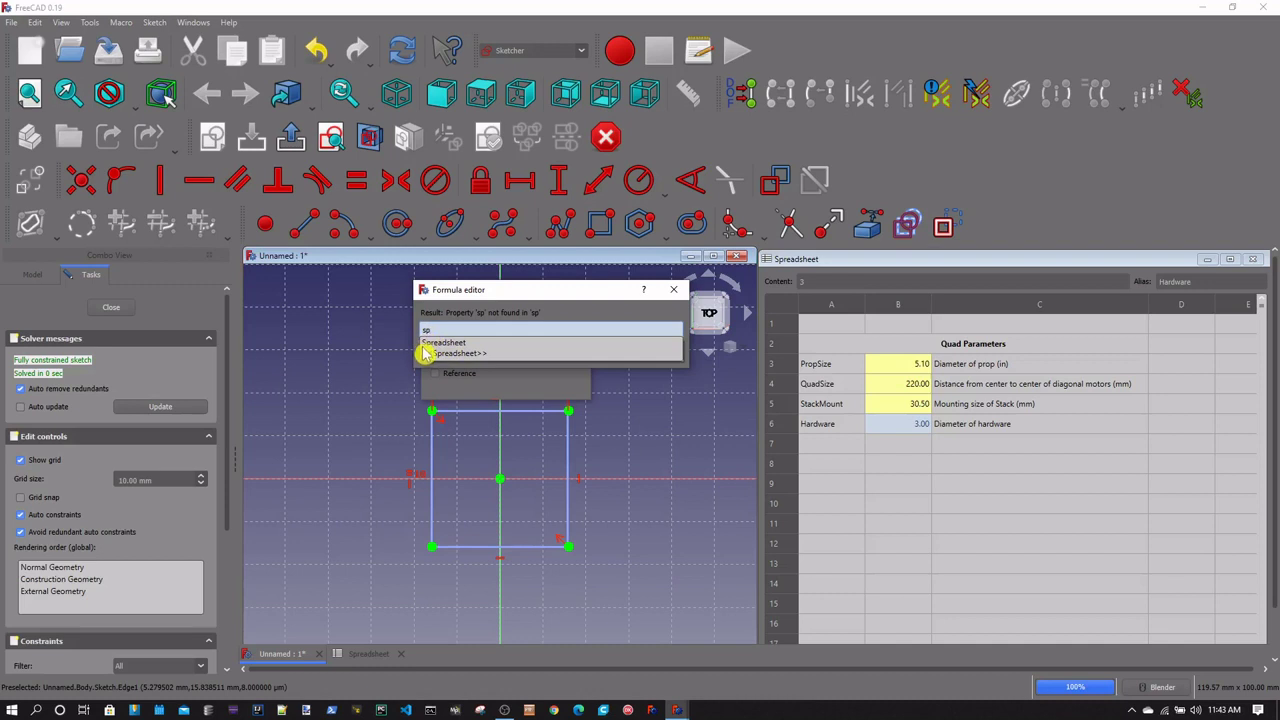
pyautogui.click(450, 344)
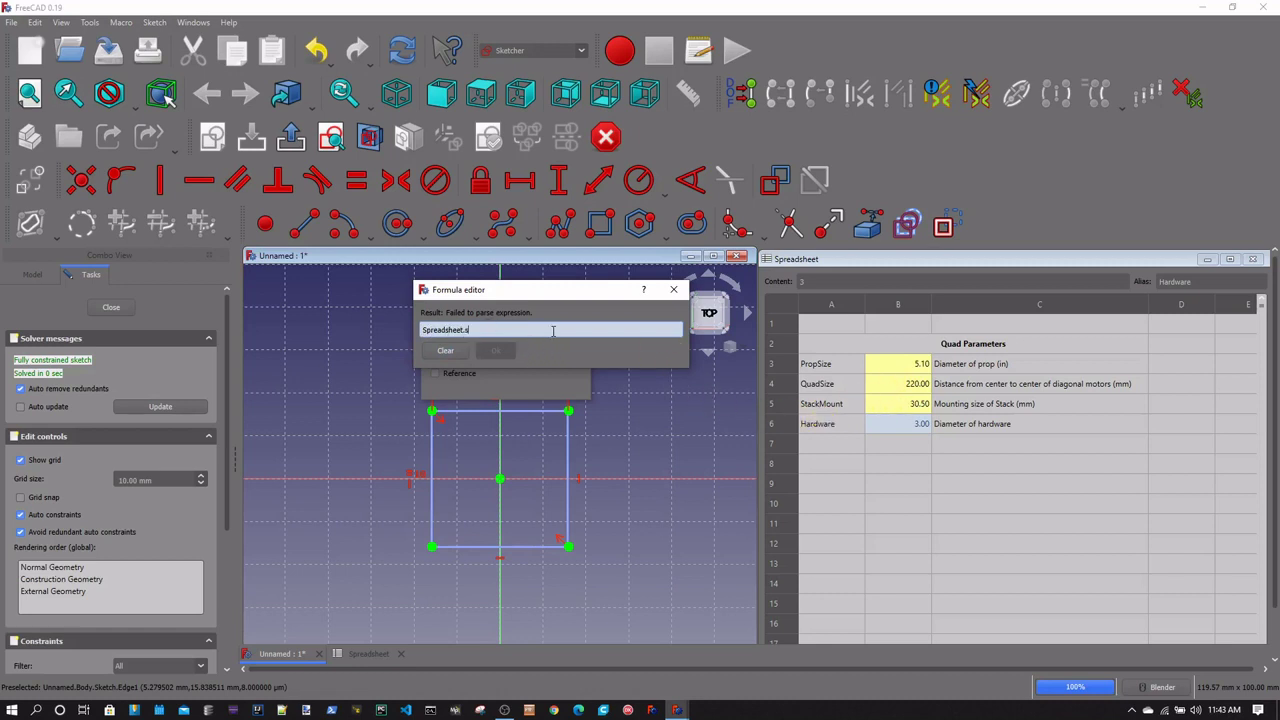
pyautogui.write('a')
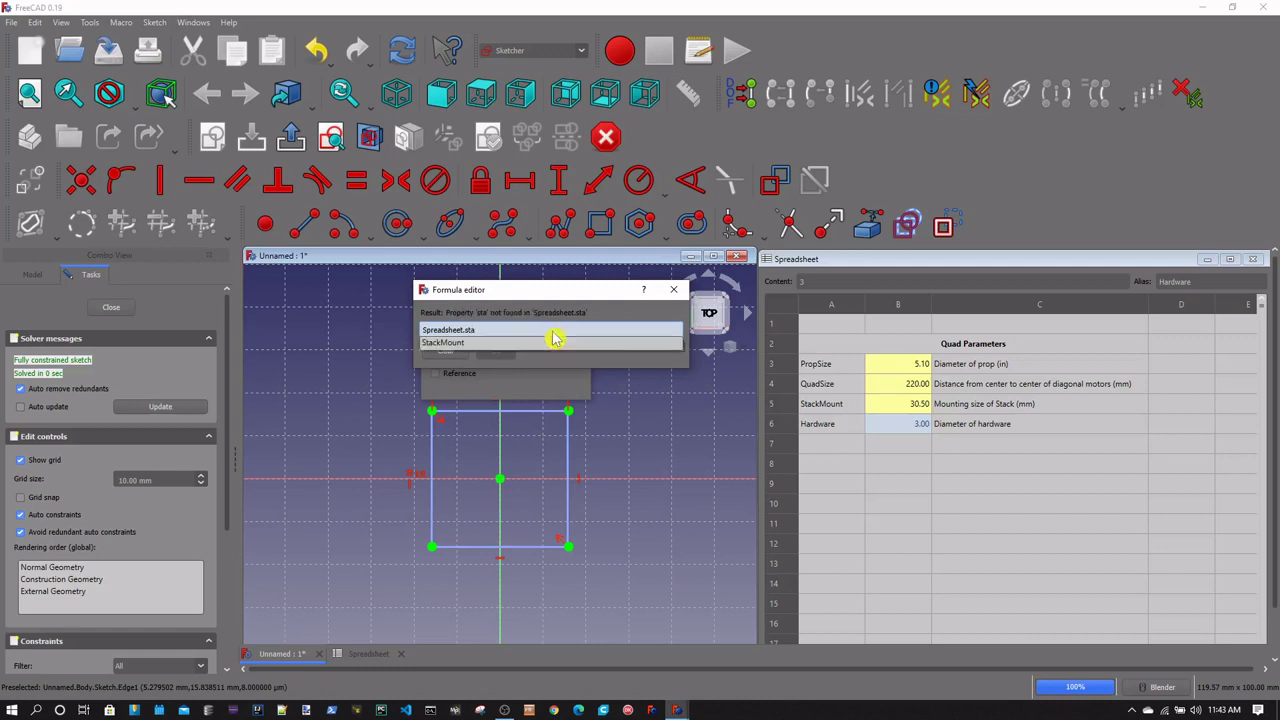
pyautogui.click(452, 344)
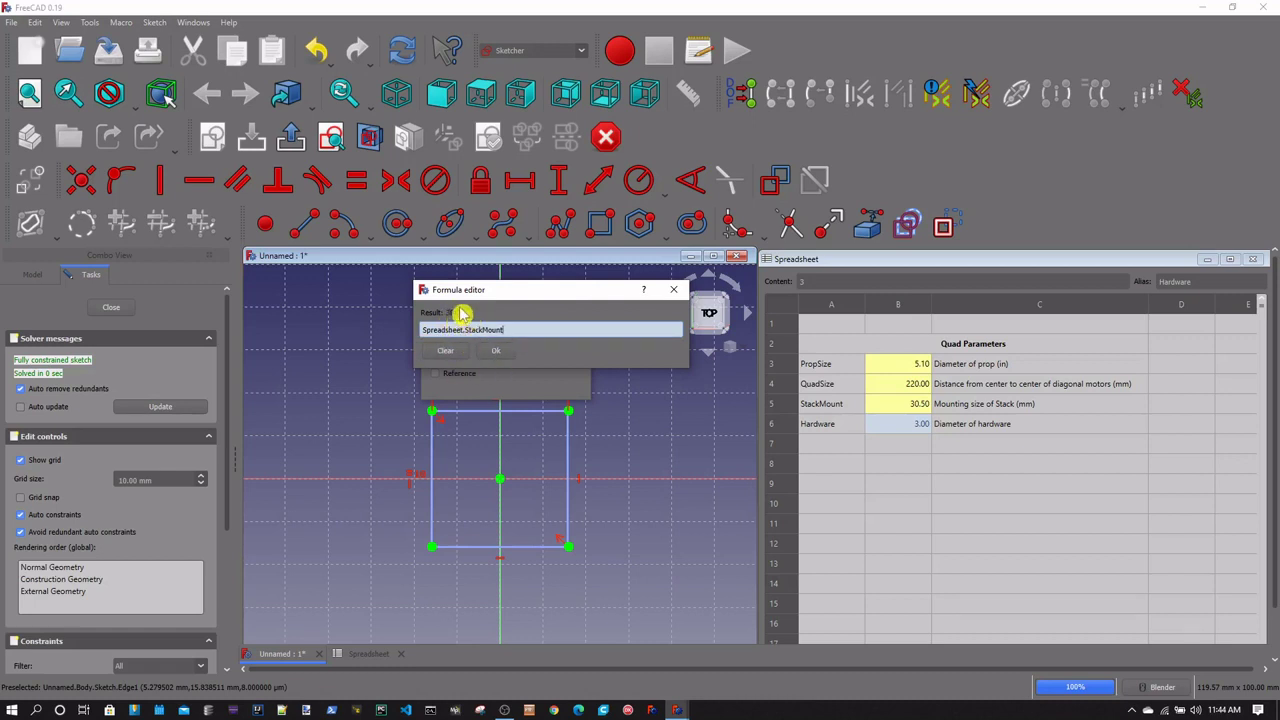
pyautogui.click(496, 351)
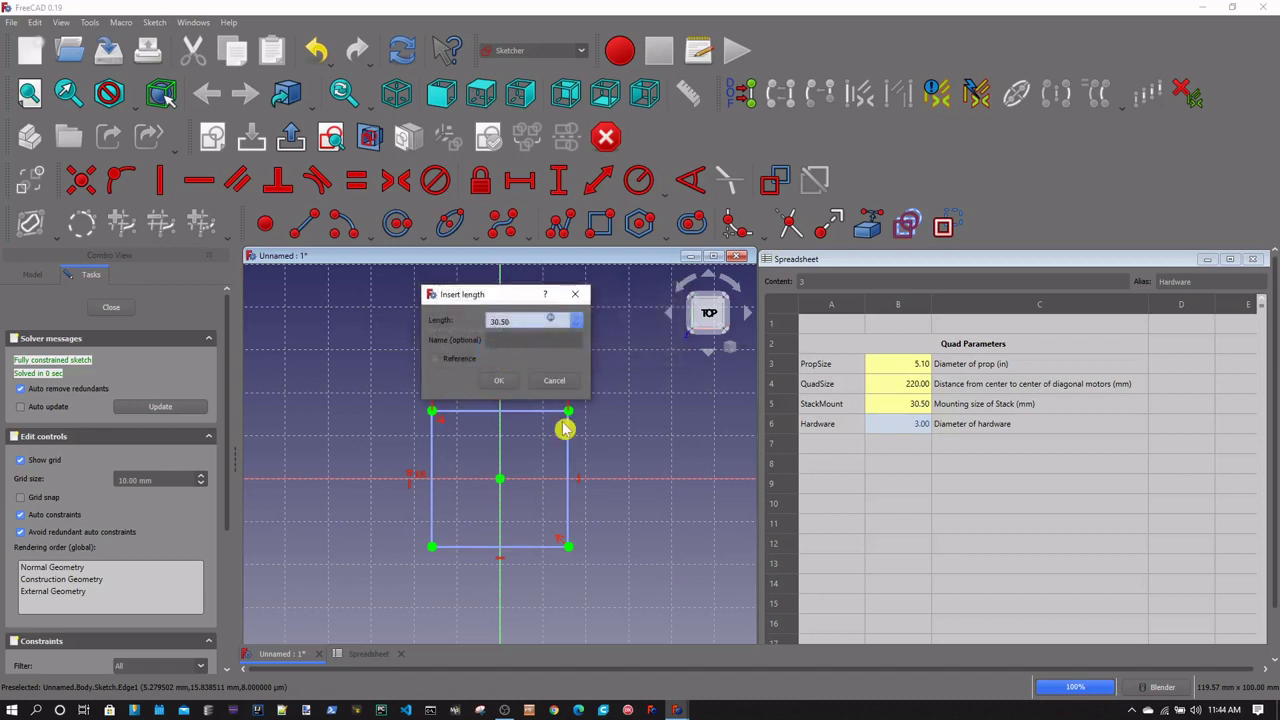
pyautogui.click(498, 381)
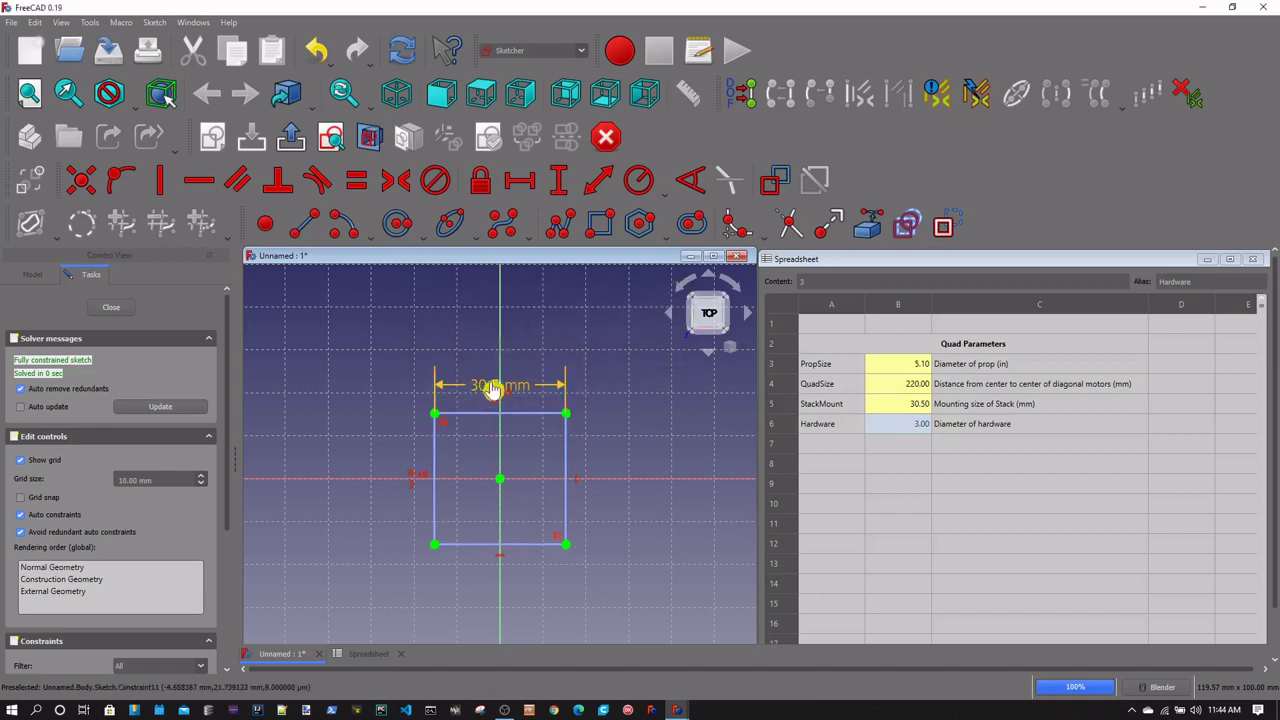
pyautogui.moveTo(486, 383); pyautogui.dragTo(625, 375)
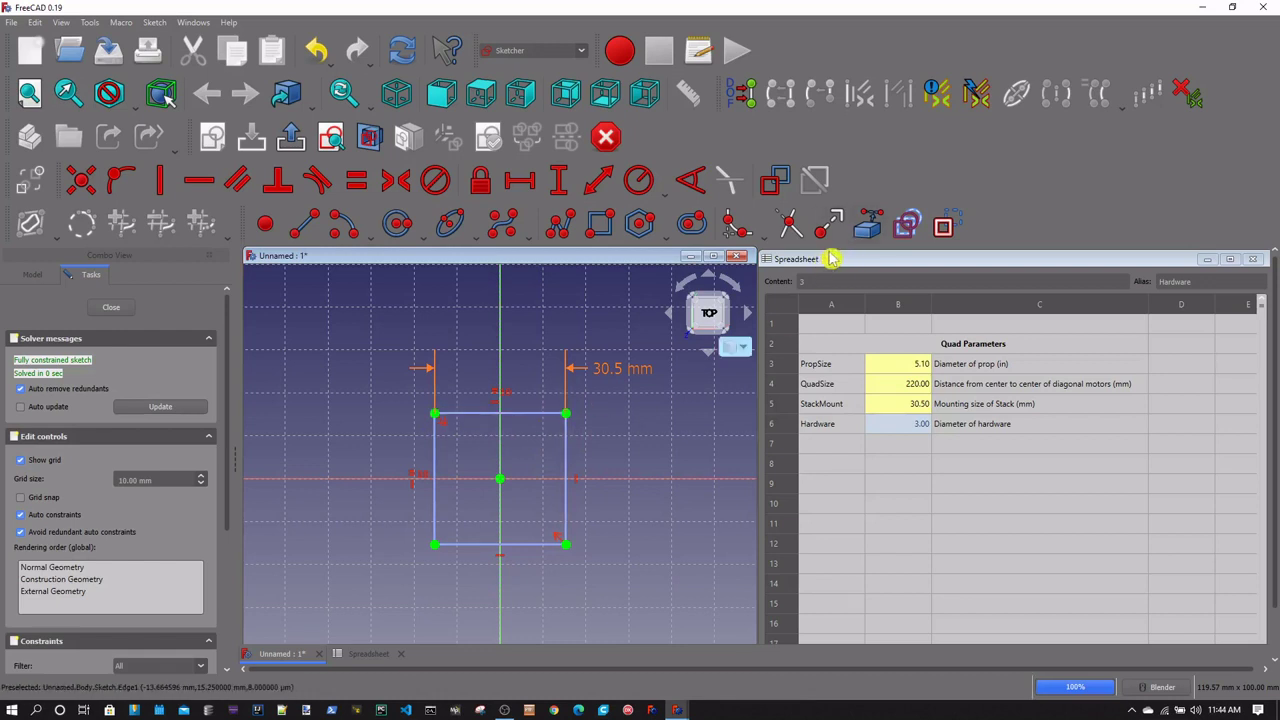
# Sketch four regular-geometry circles about 7 to 9 mm in diameter, one centred on each corner of the construction square
pyautogui.click(958, 234)
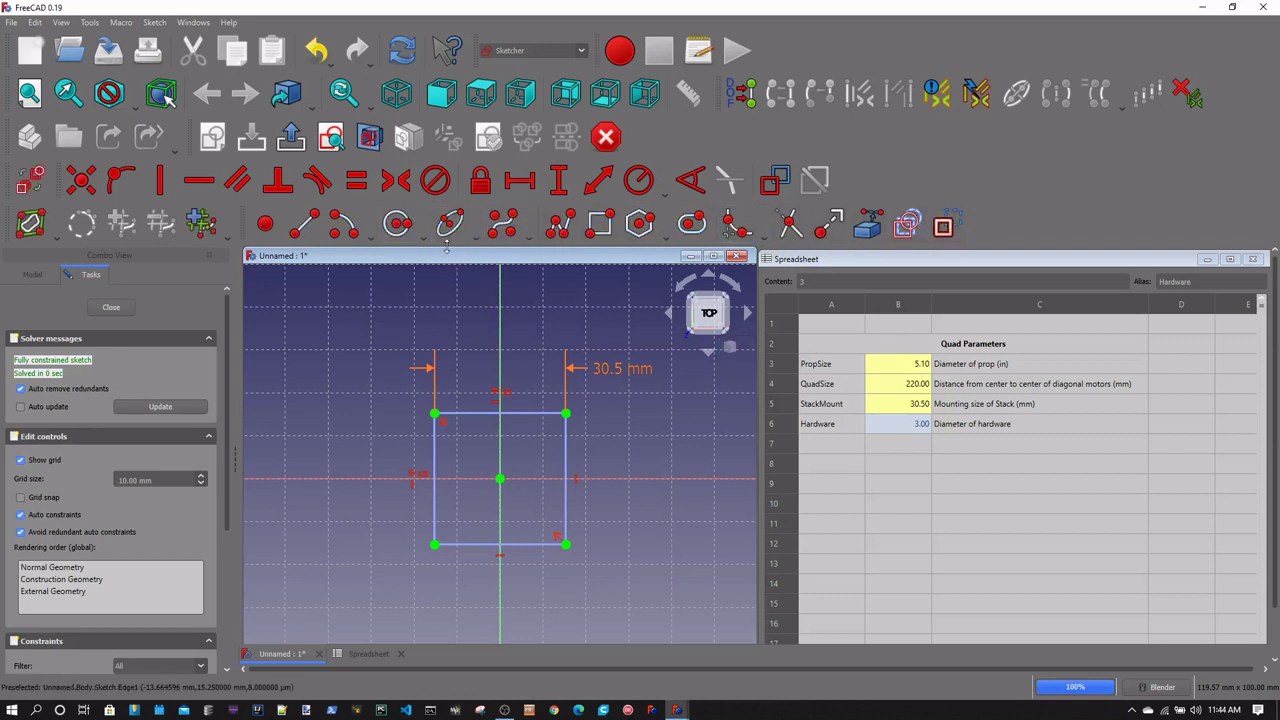
pyautogui.click(434, 413)
pyautogui.press('Delete')
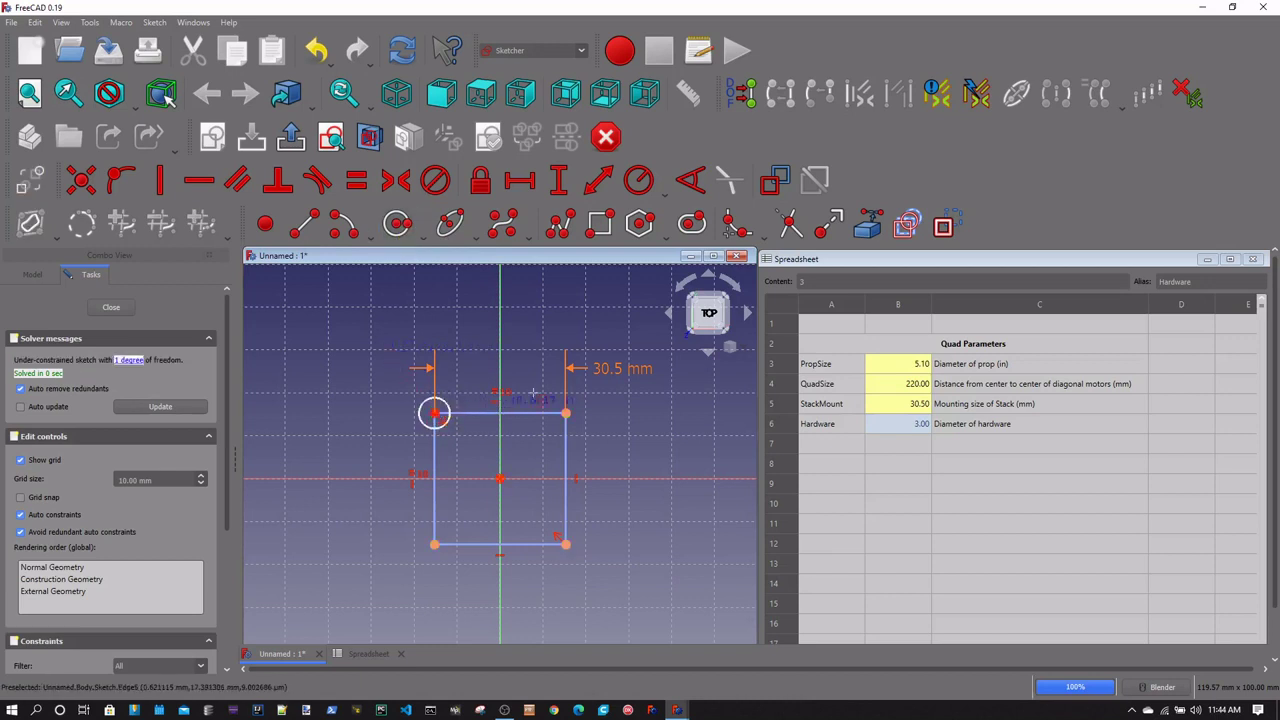
pyautogui.click(566, 413)
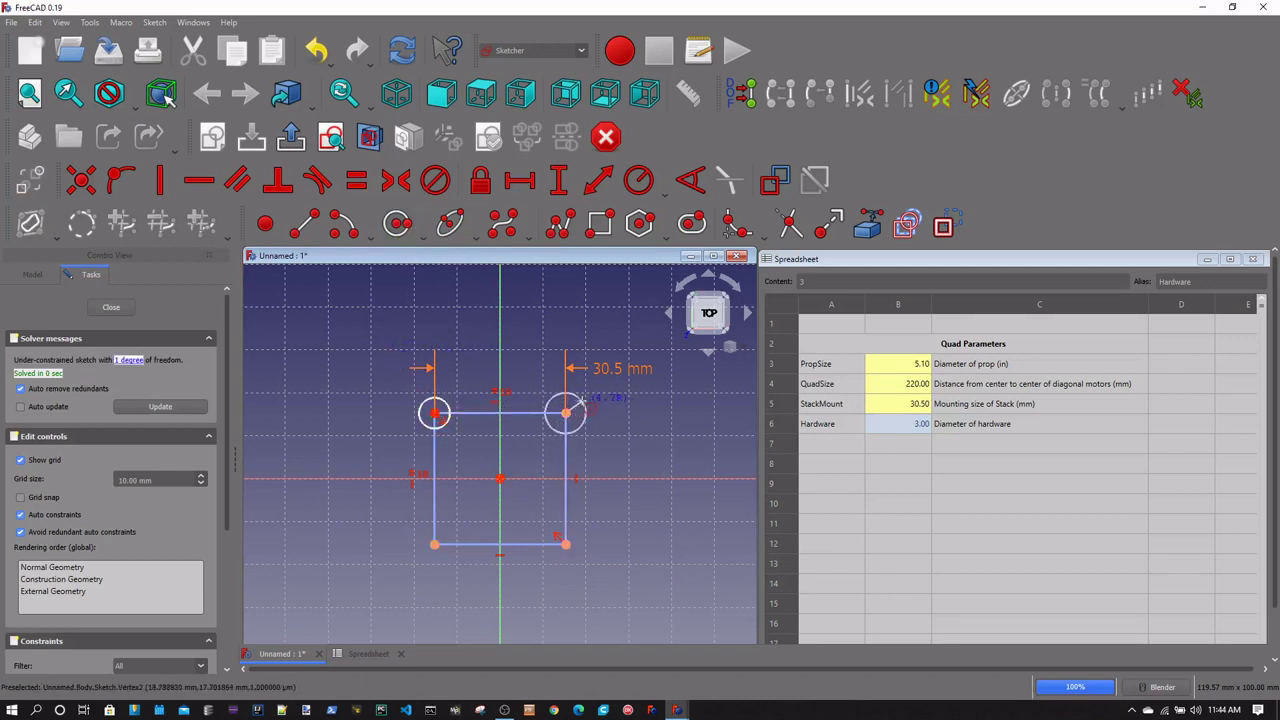
pyautogui.press('Delete')
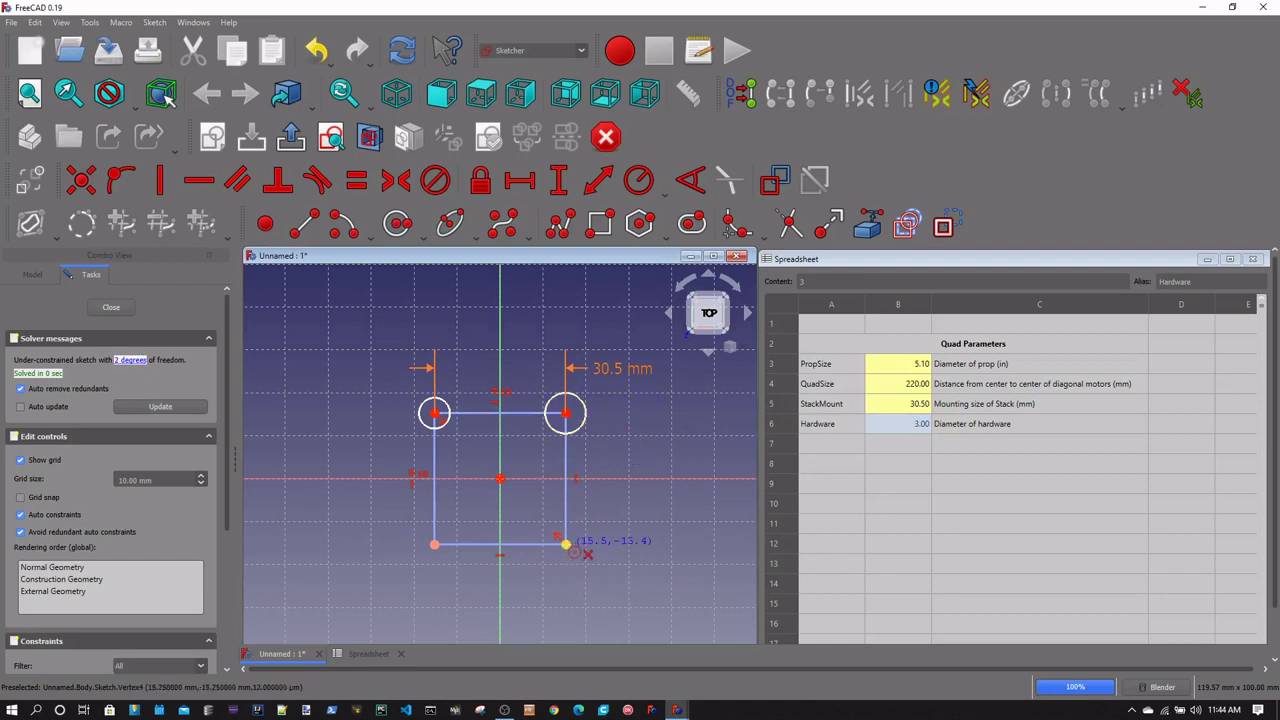
pyautogui.click(584, 551)
pyautogui.press('Delete')
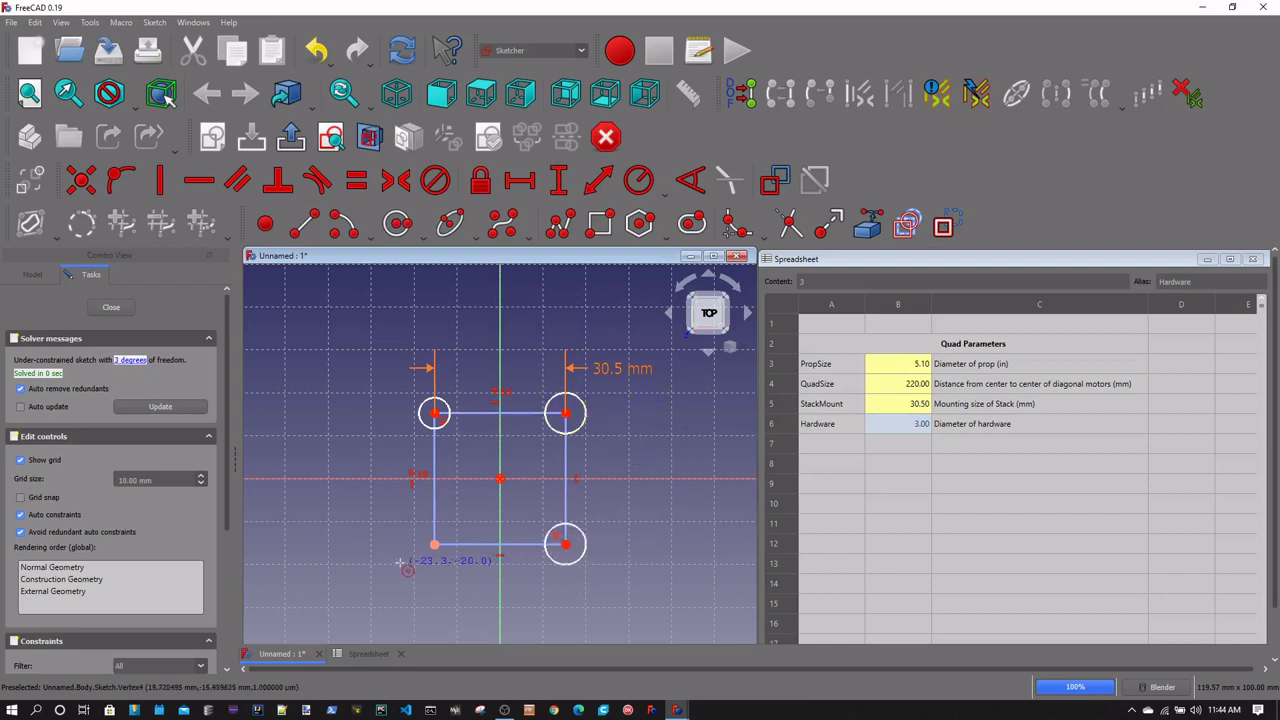
pyautogui.click(452, 539)
pyautogui.press('Delete')
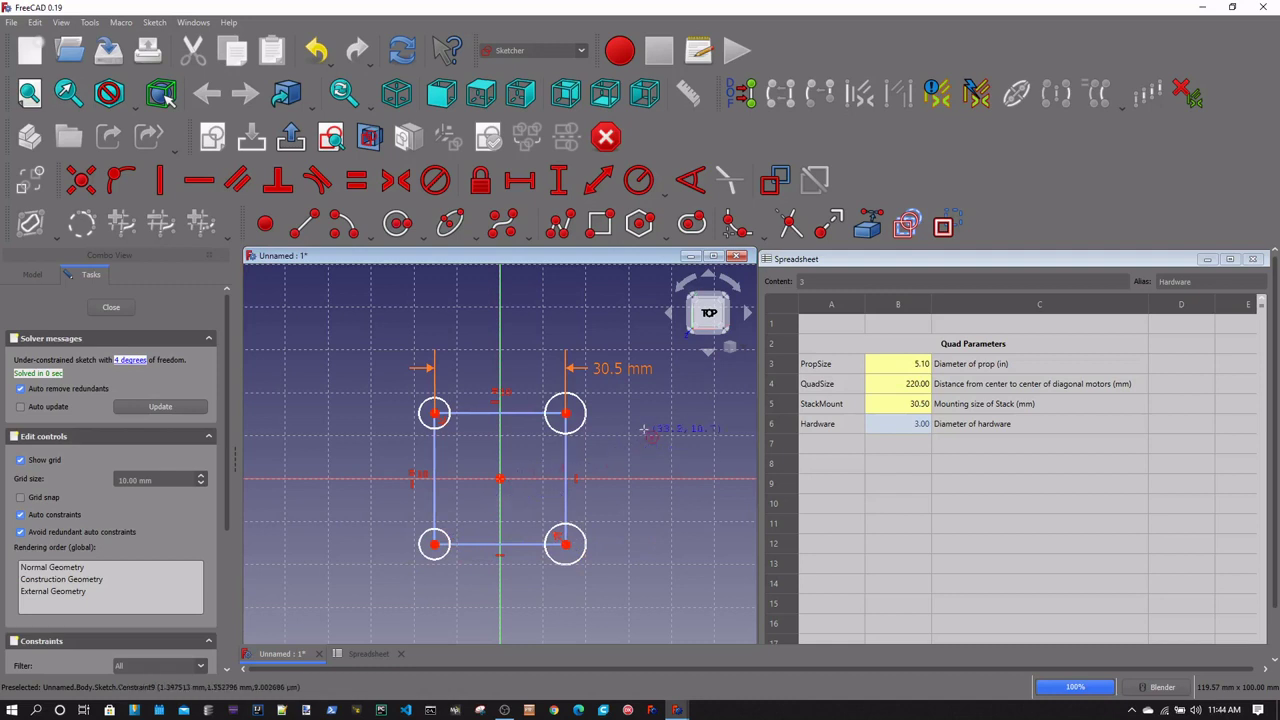
pyautogui.click(416, 432)
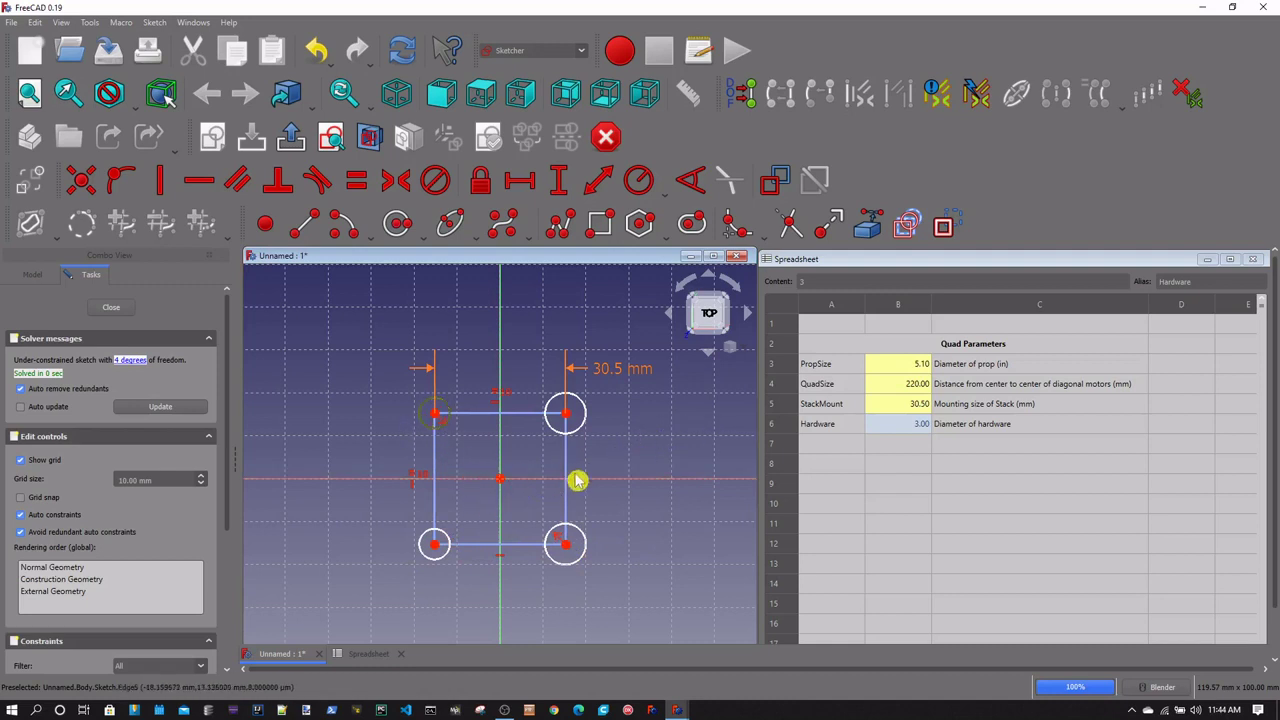
pyautogui.click(589, 425)
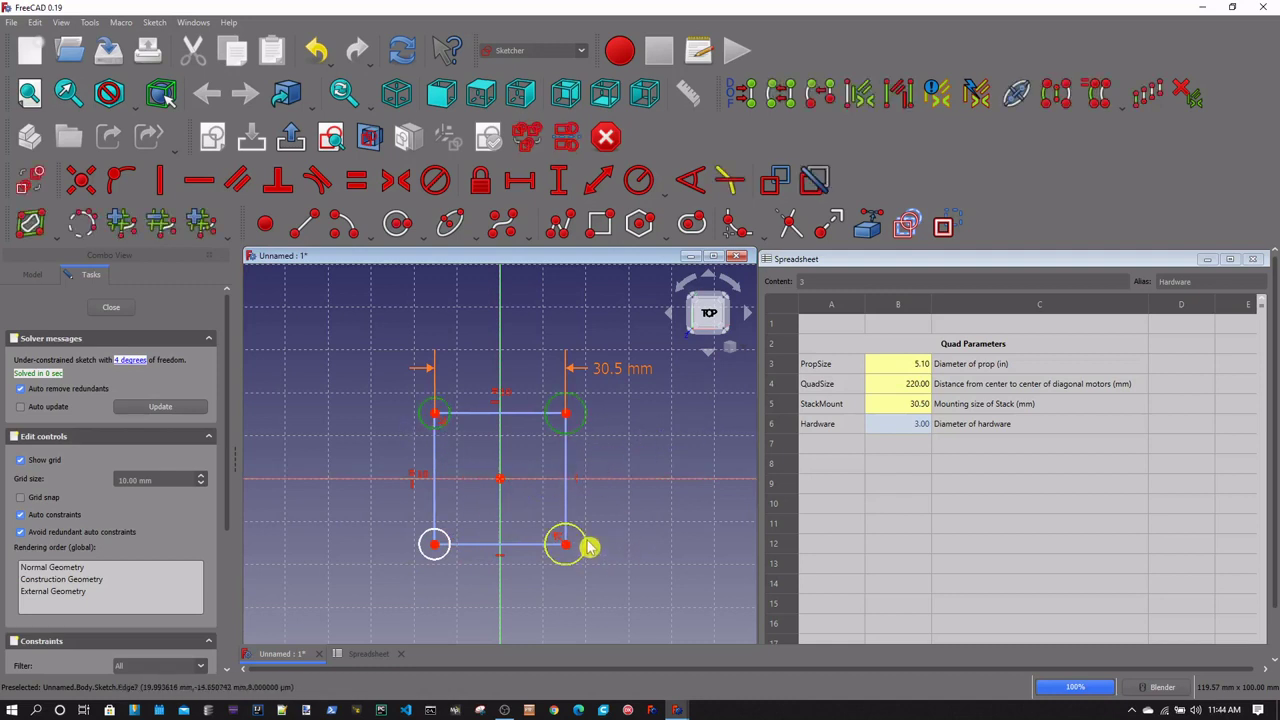
pyautogui.click(590, 544)
pyautogui.click(388, 488)
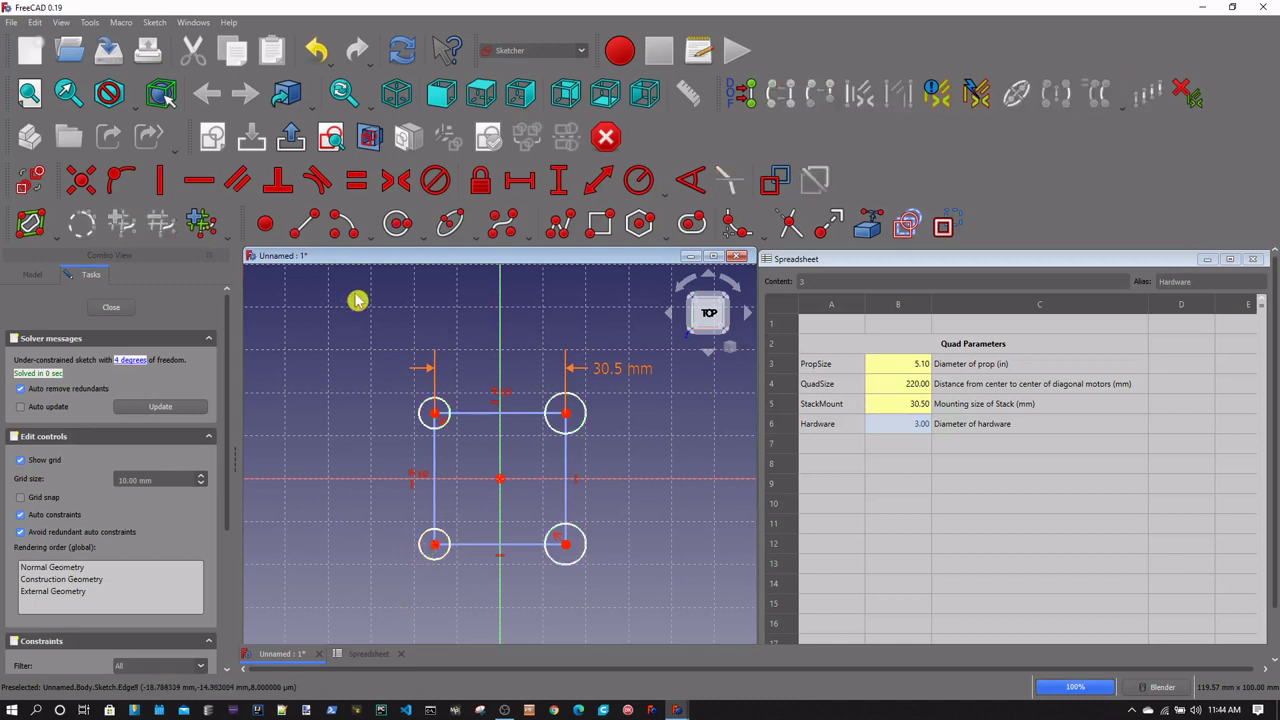
# Constrain the four corner circles to equal size
pyautogui.click(425, 416)
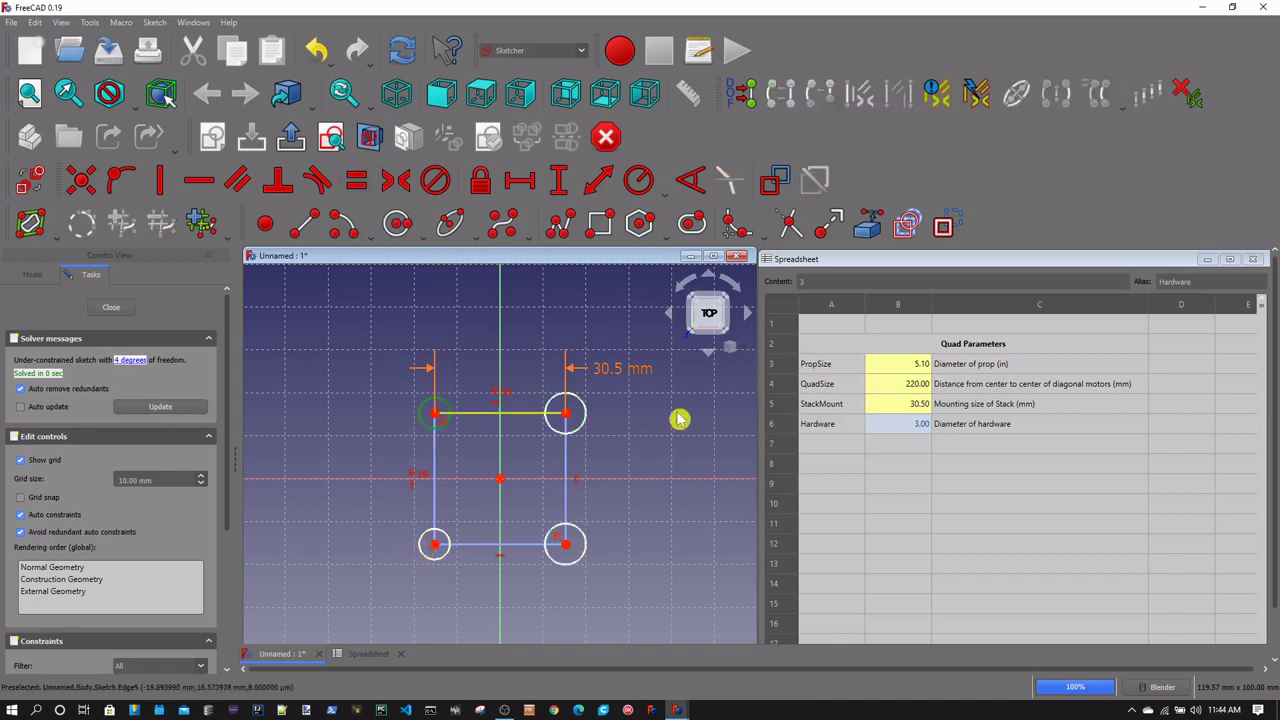
pyautogui.click(586, 417)
pyautogui.click(590, 544)
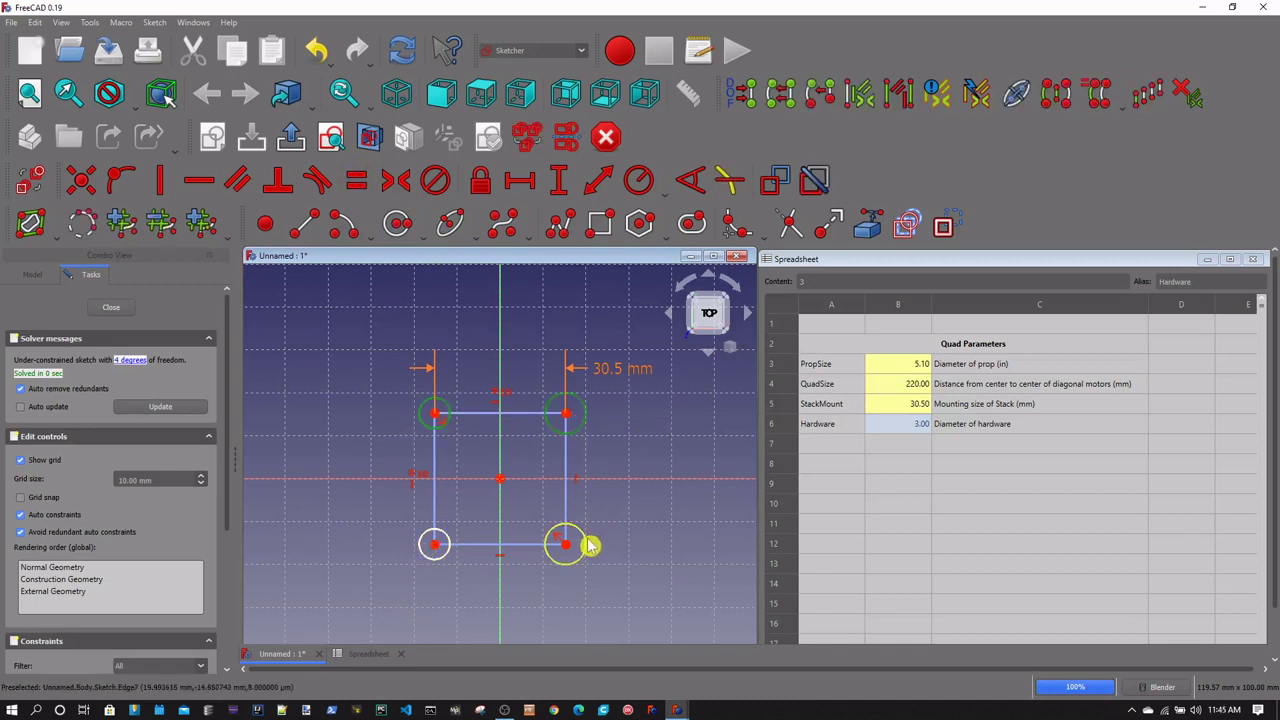
pyautogui.click(445, 567)
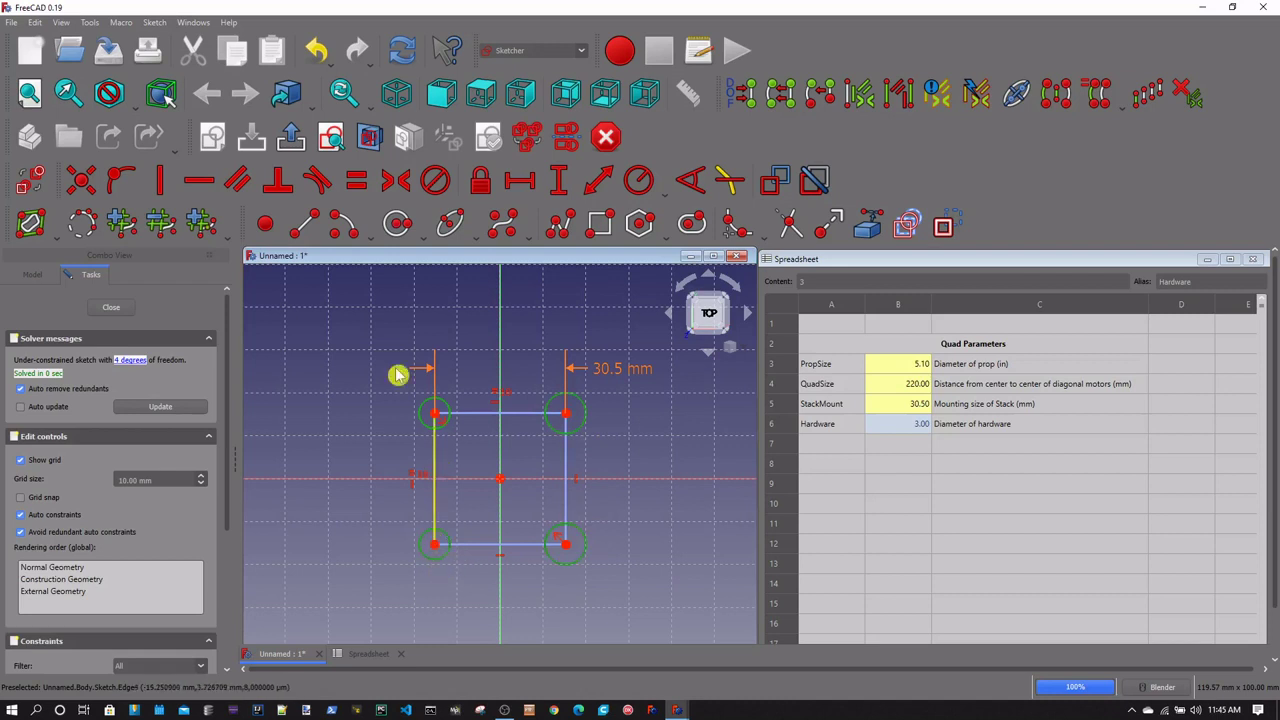
pyautogui.click(357, 183)
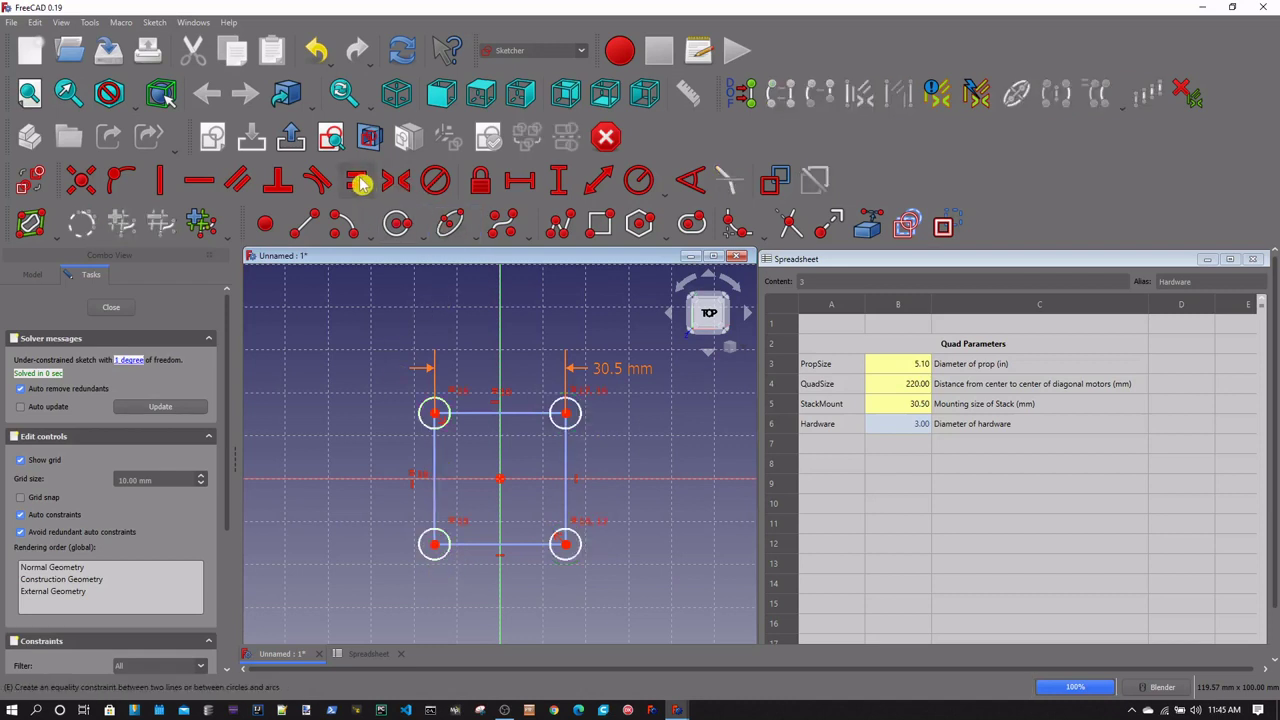
# Add a diameter constraint to the upper-left circle, driven by the formula Spreadsheet.Hardware
pyautogui.click(667, 188)
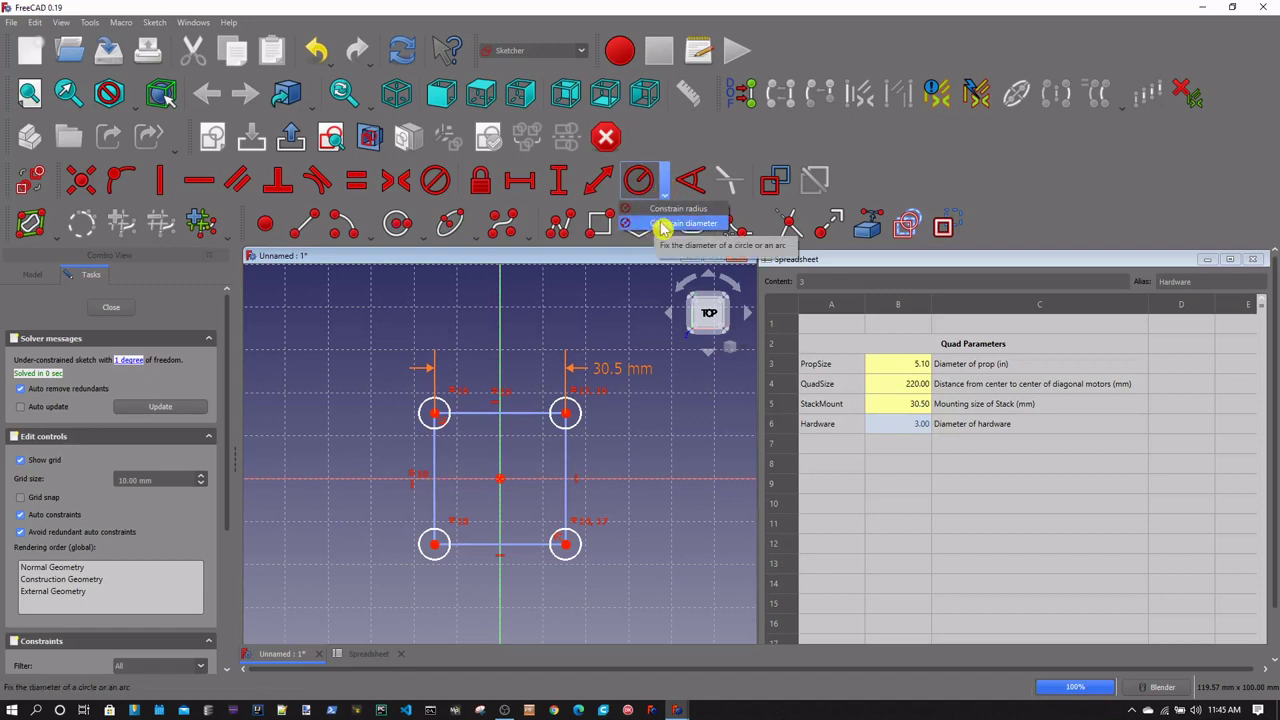
pyautogui.click(666, 223)
pyautogui.click(662, 224)
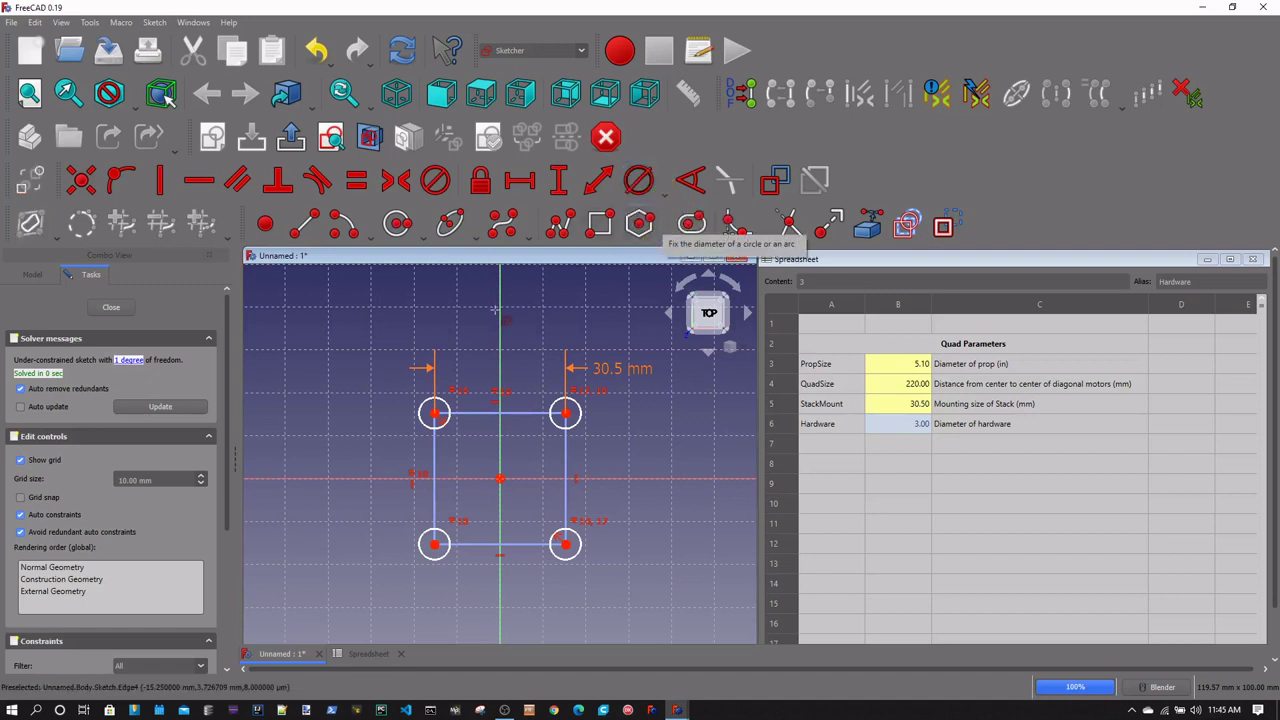
pyautogui.click(421, 408)
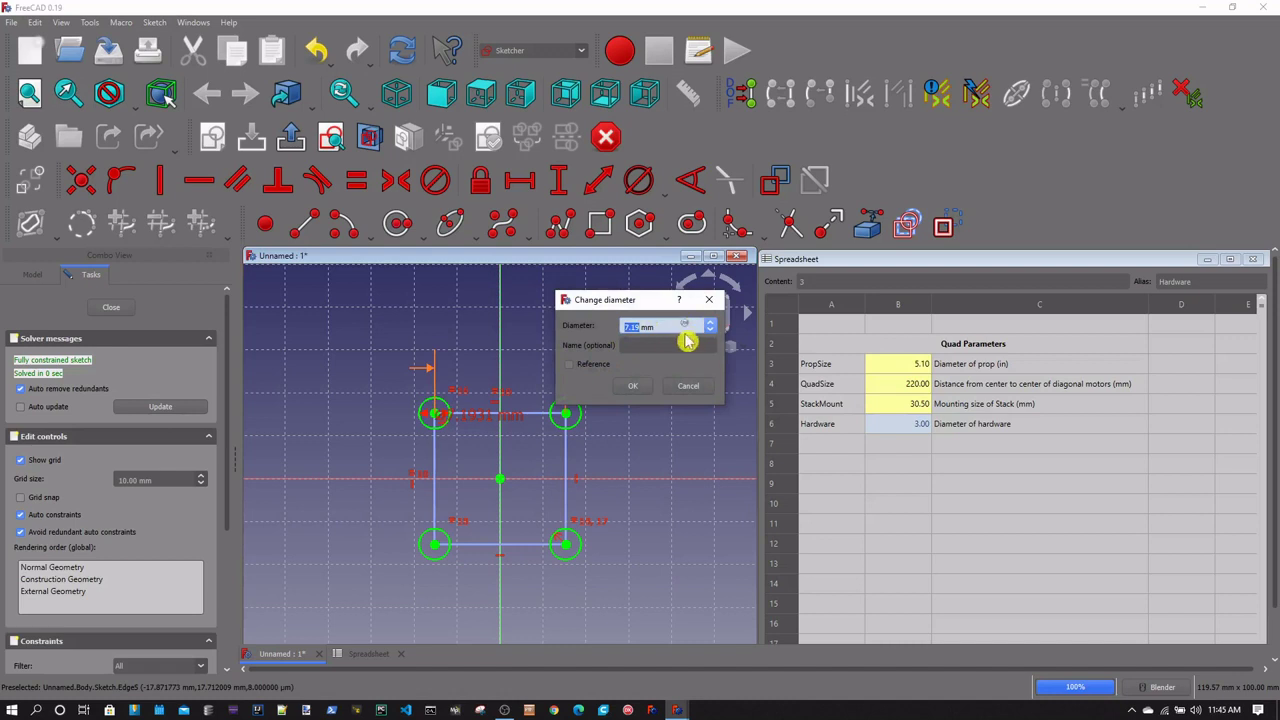
pyautogui.press('=')
pyautogui.write('sp')
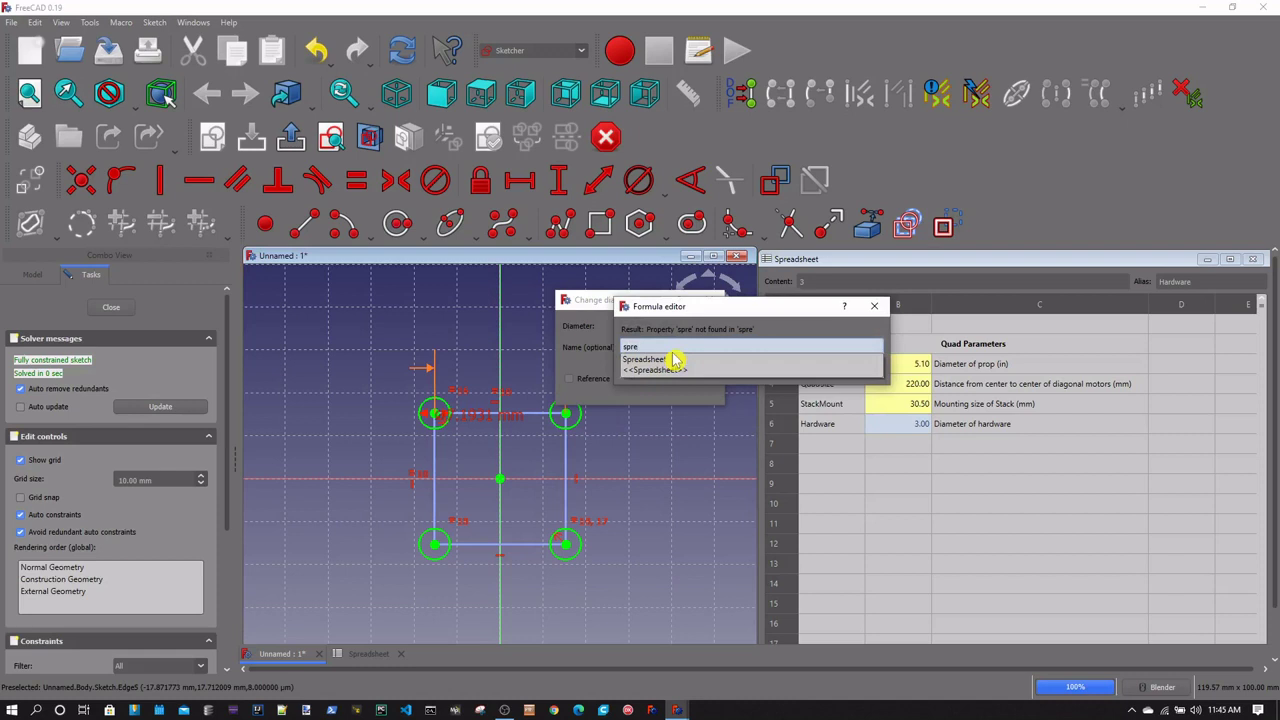
pyautogui.write('re')
pyautogui.click(668, 361)
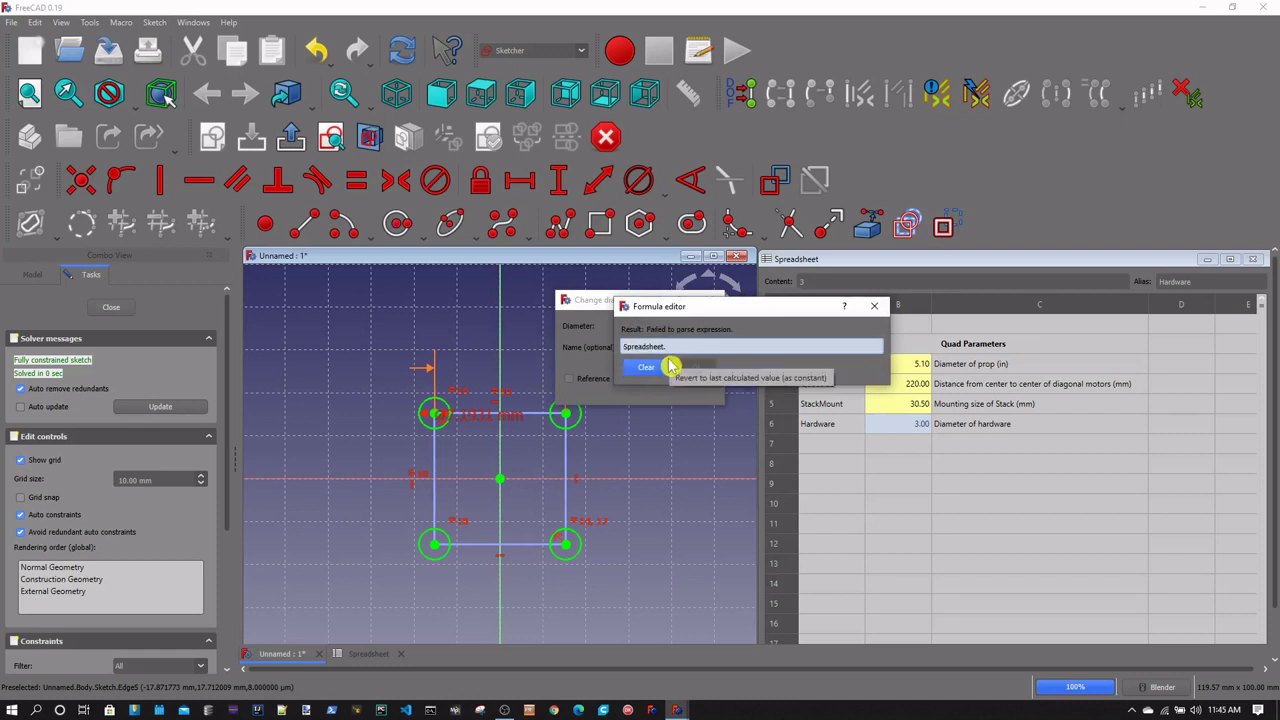
pyautogui.write('har')
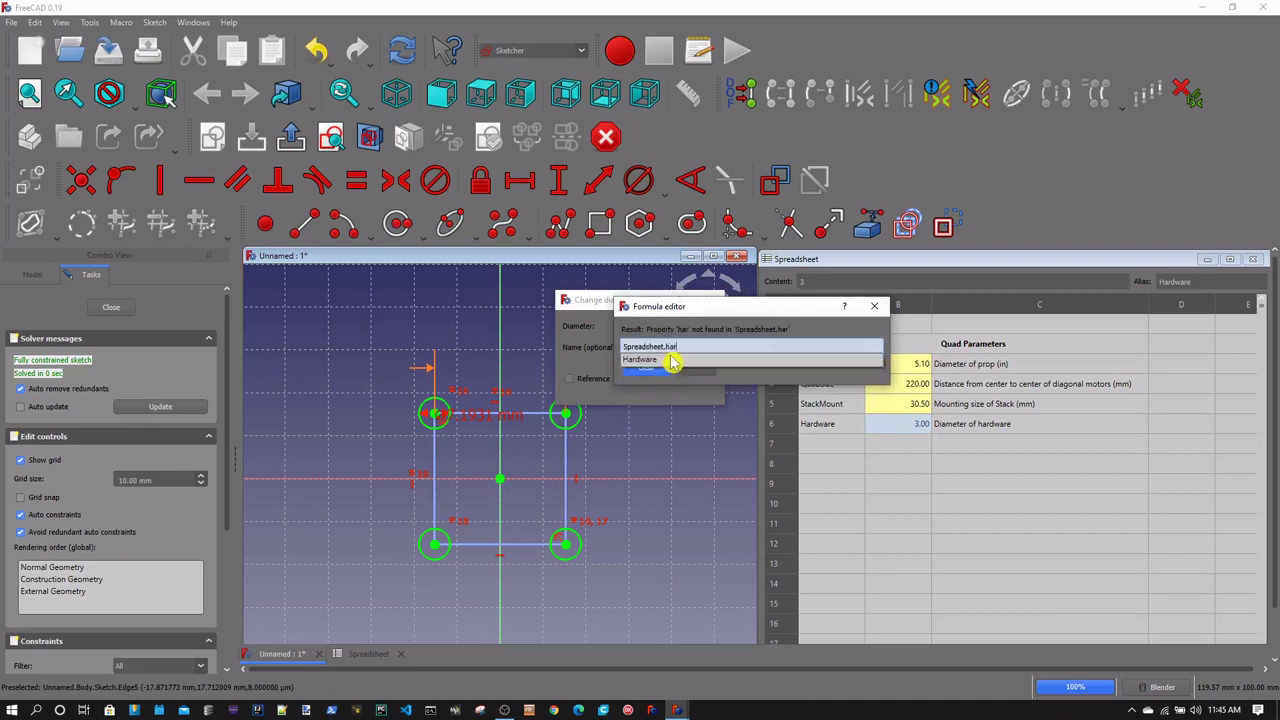
pyautogui.click(651, 361)
pyautogui.click(700, 384)
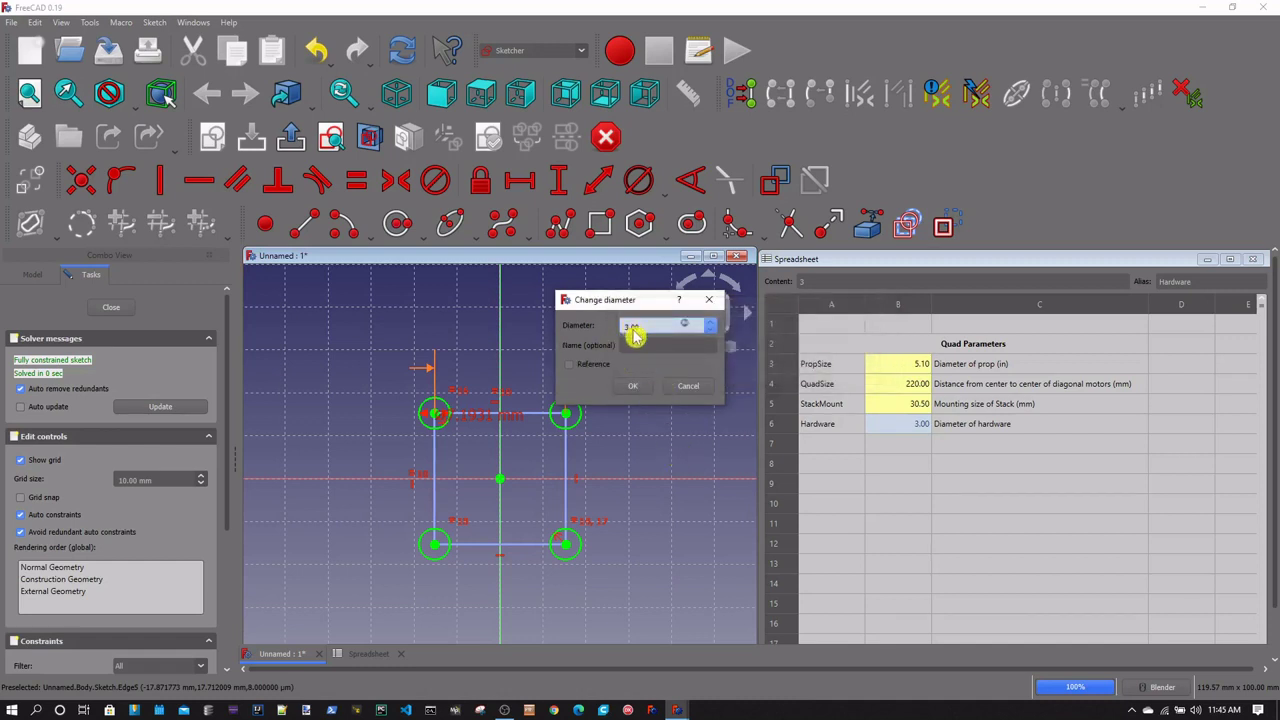
pyautogui.click(634, 386)
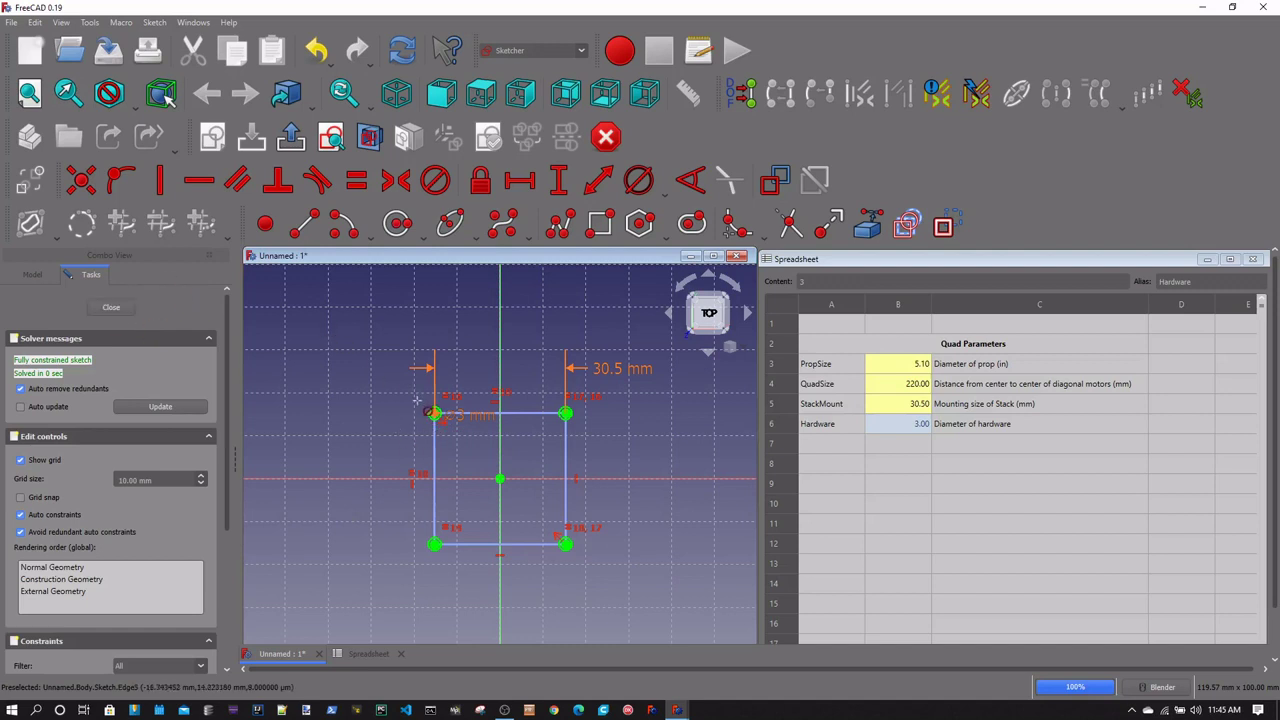
# Move the hole diameter label up and outward, clear of the square's upper-left corner, and close the sketch
pyautogui.moveTo(474, 418); pyautogui.dragTo(366, 383)
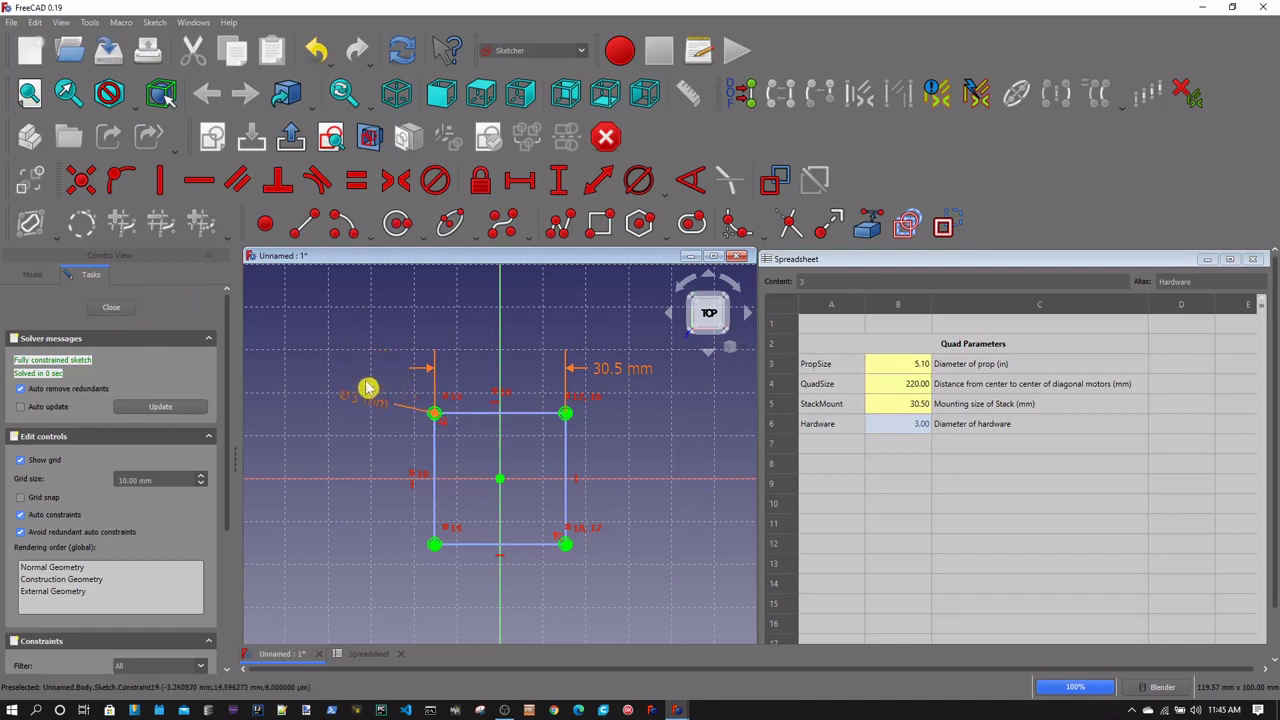
pyautogui.click(108, 308)
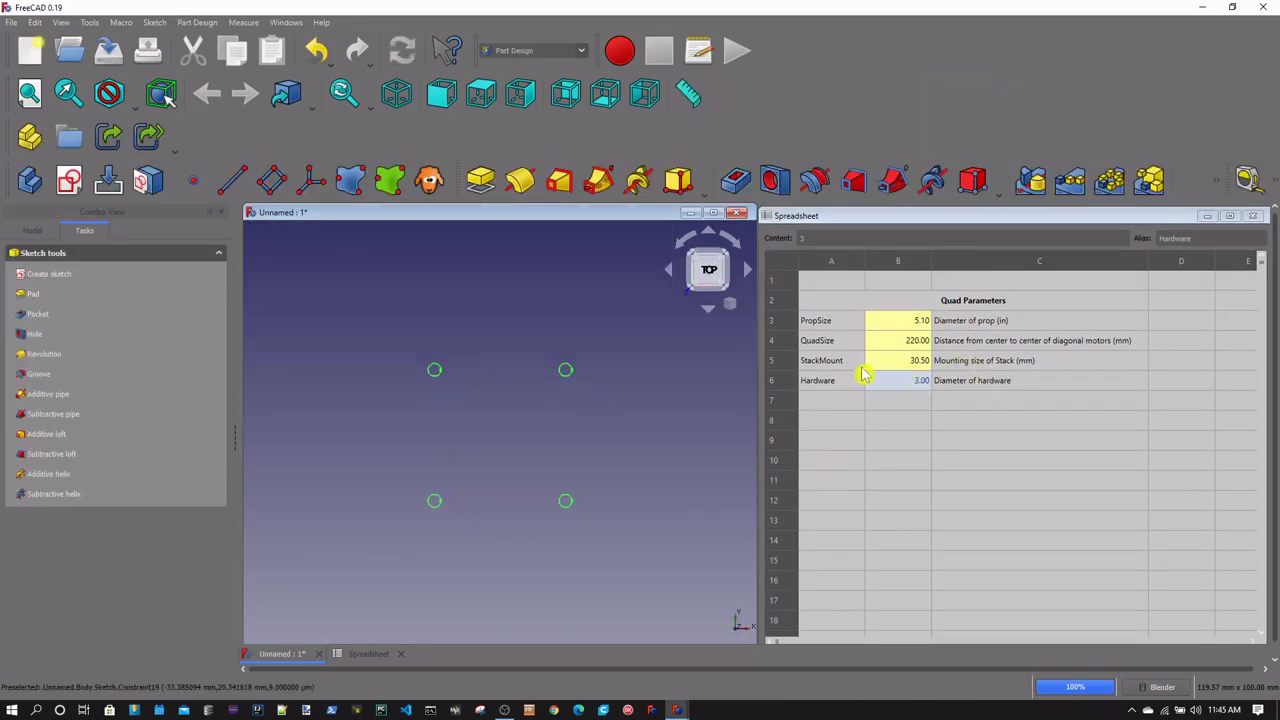
# Set the StackMount parameter to 20 and the Hardware parameter to 2 in the spreadsheet
pyautogui.doubleClick(925, 360)
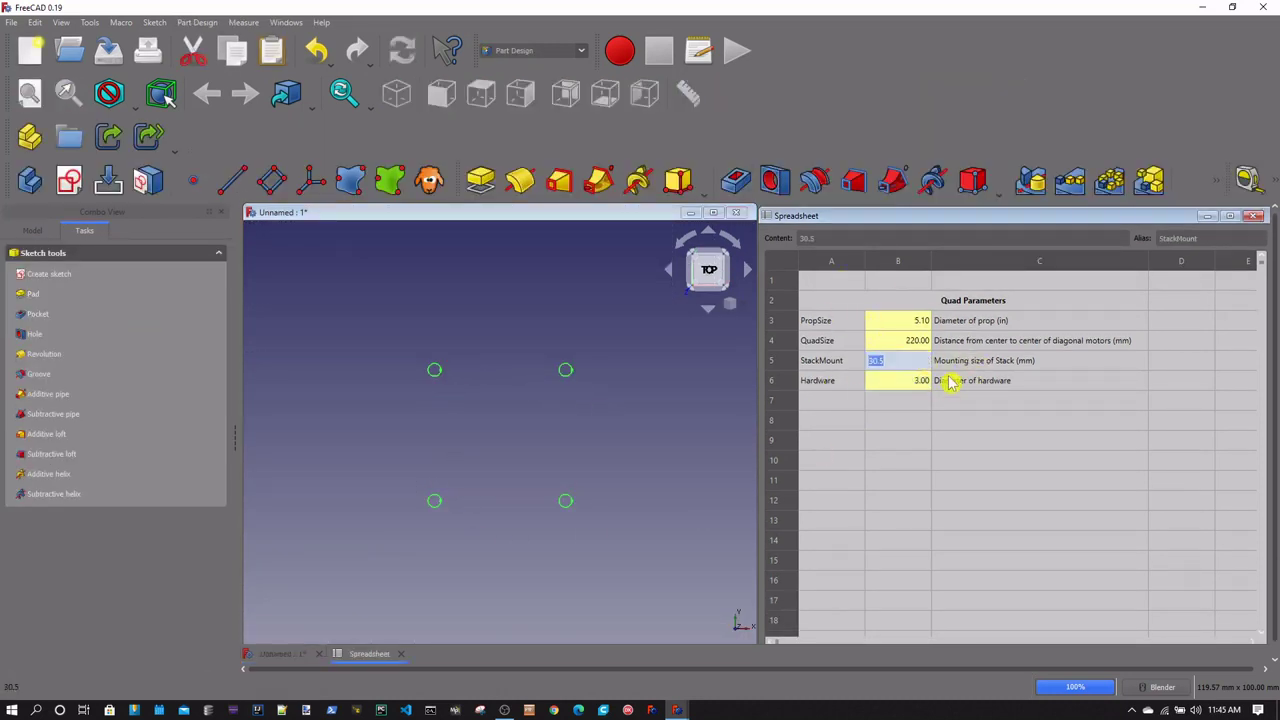
pyautogui.write('20')
pyautogui.press('Return')
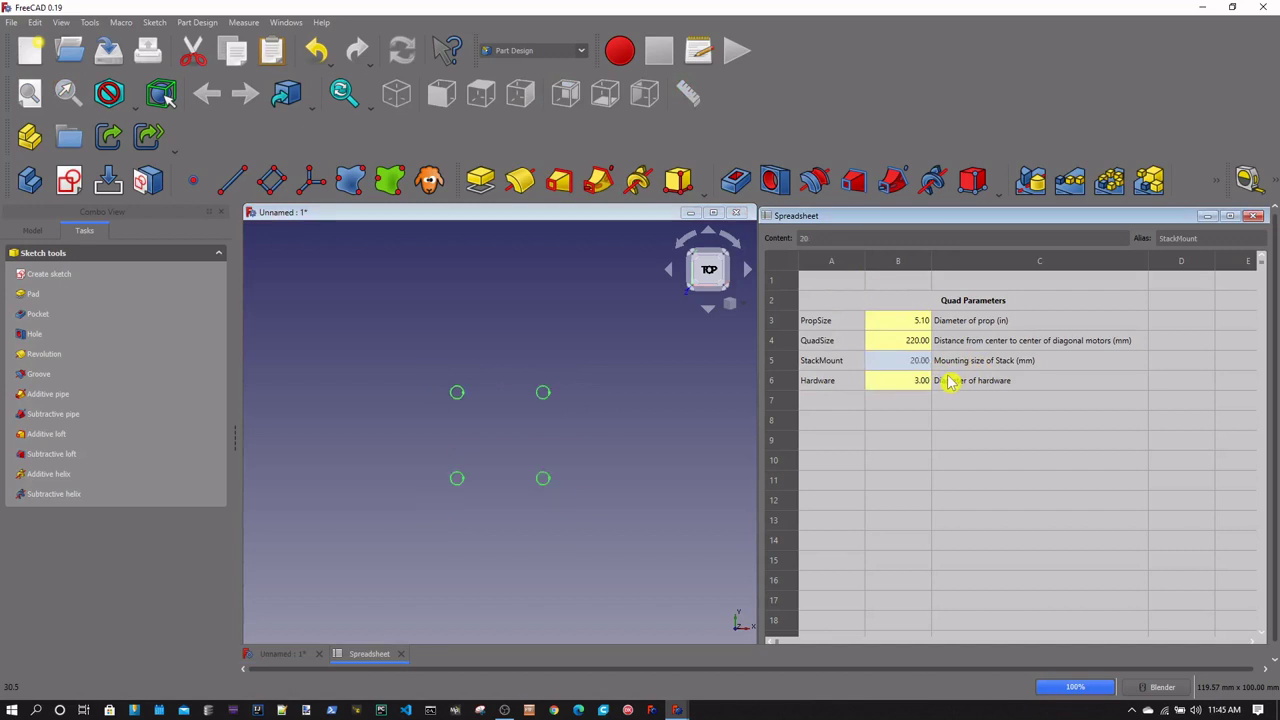
pyautogui.click(920, 386)
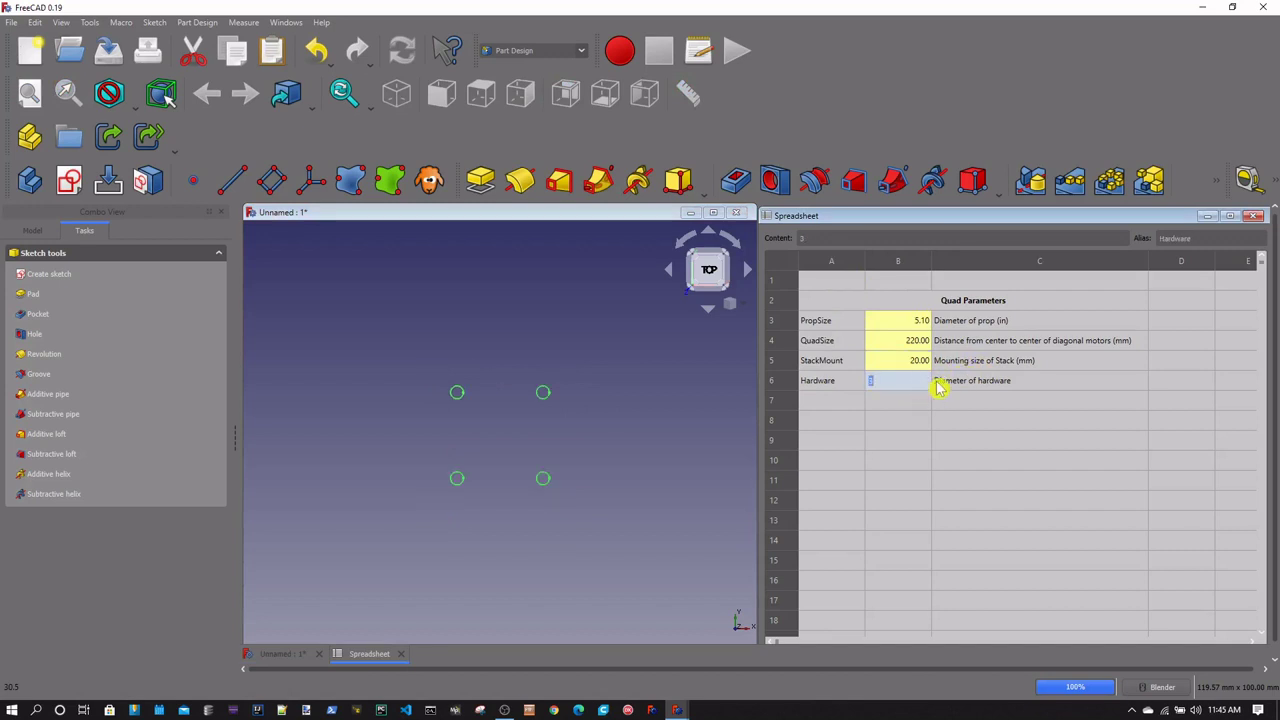
pyautogui.write('2')
pyautogui.press('Return')
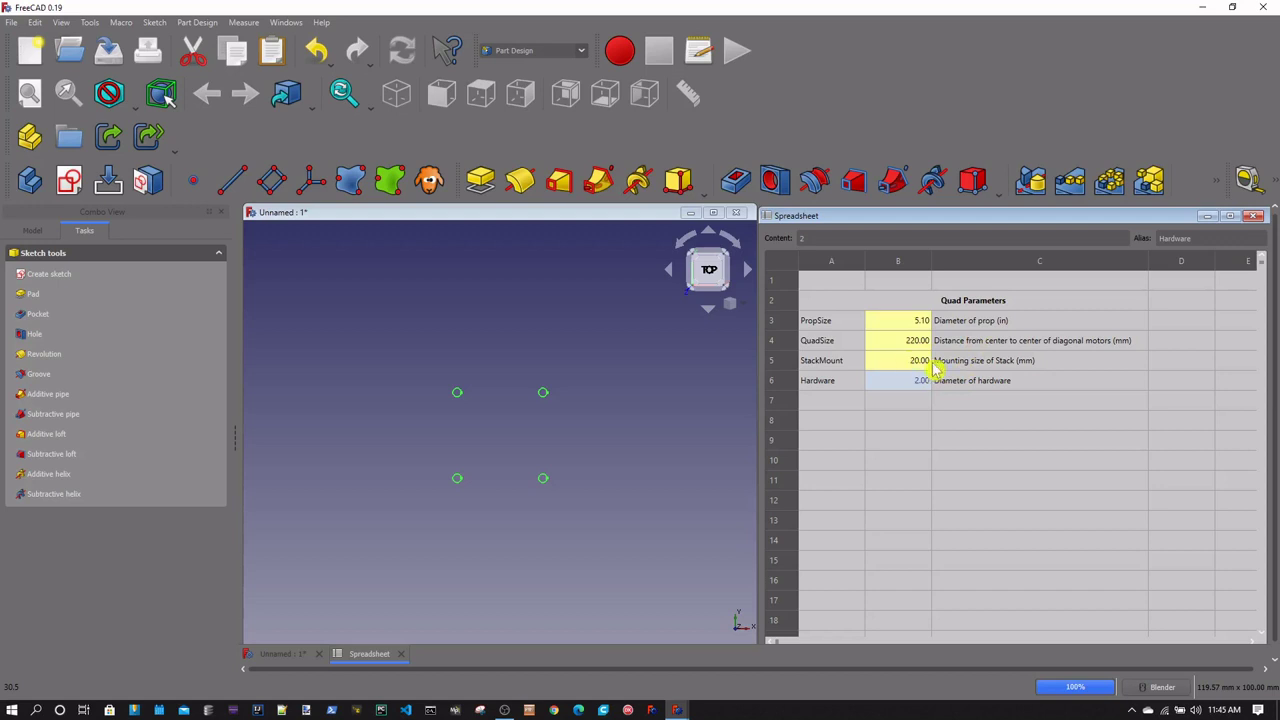
# Try a StackMount value of 50 in the spreadsheet and return it to 30.5
pyautogui.click(918, 364)
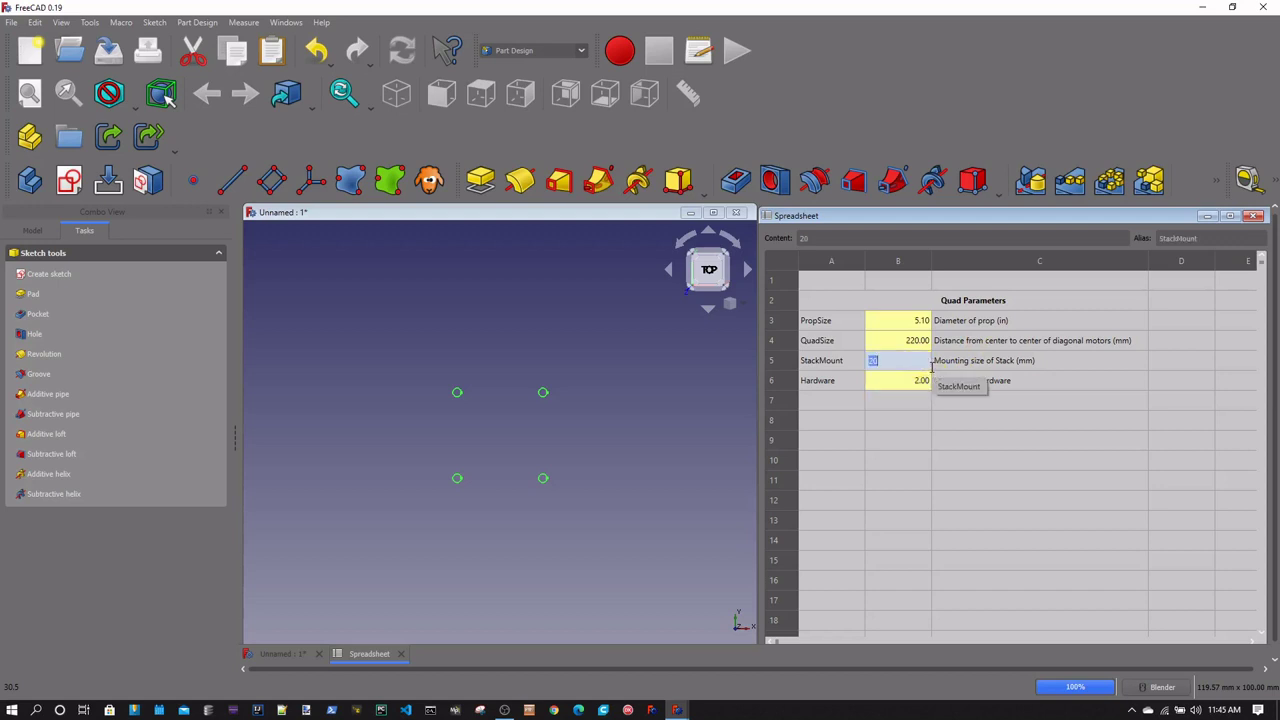
pyautogui.press('Return')
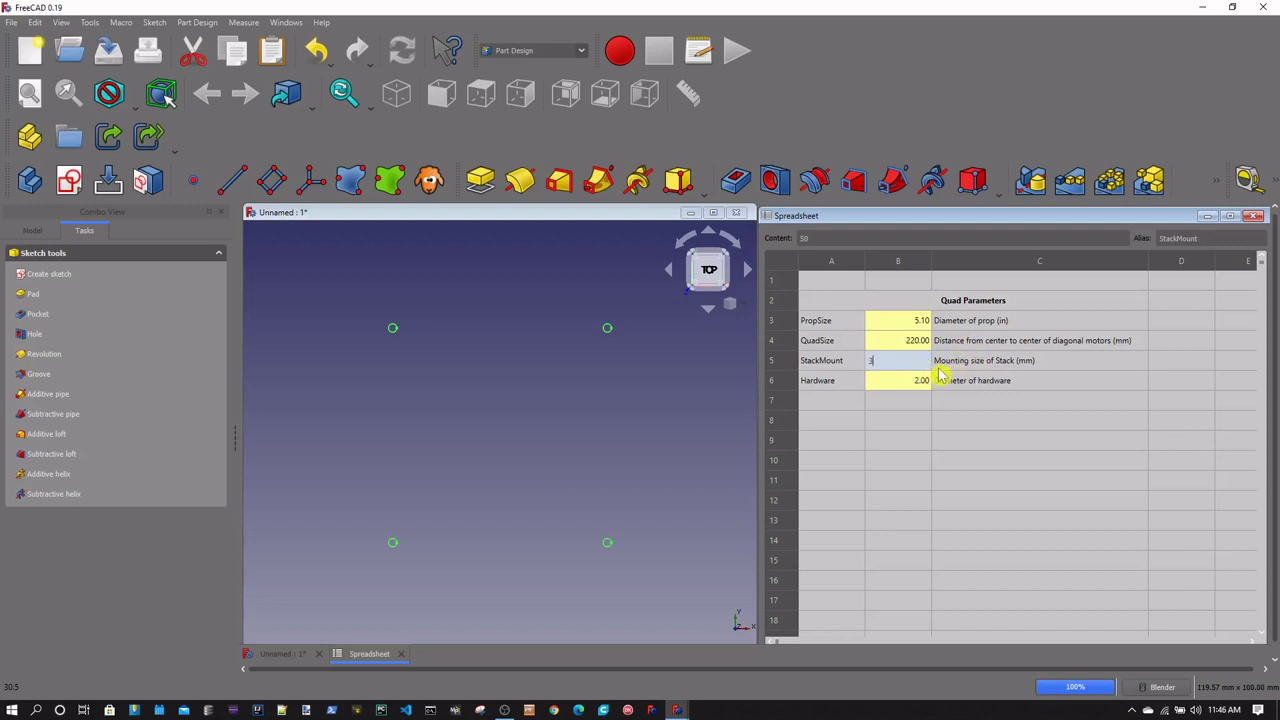
pyautogui.write('30.5')
pyautogui.press('Return')
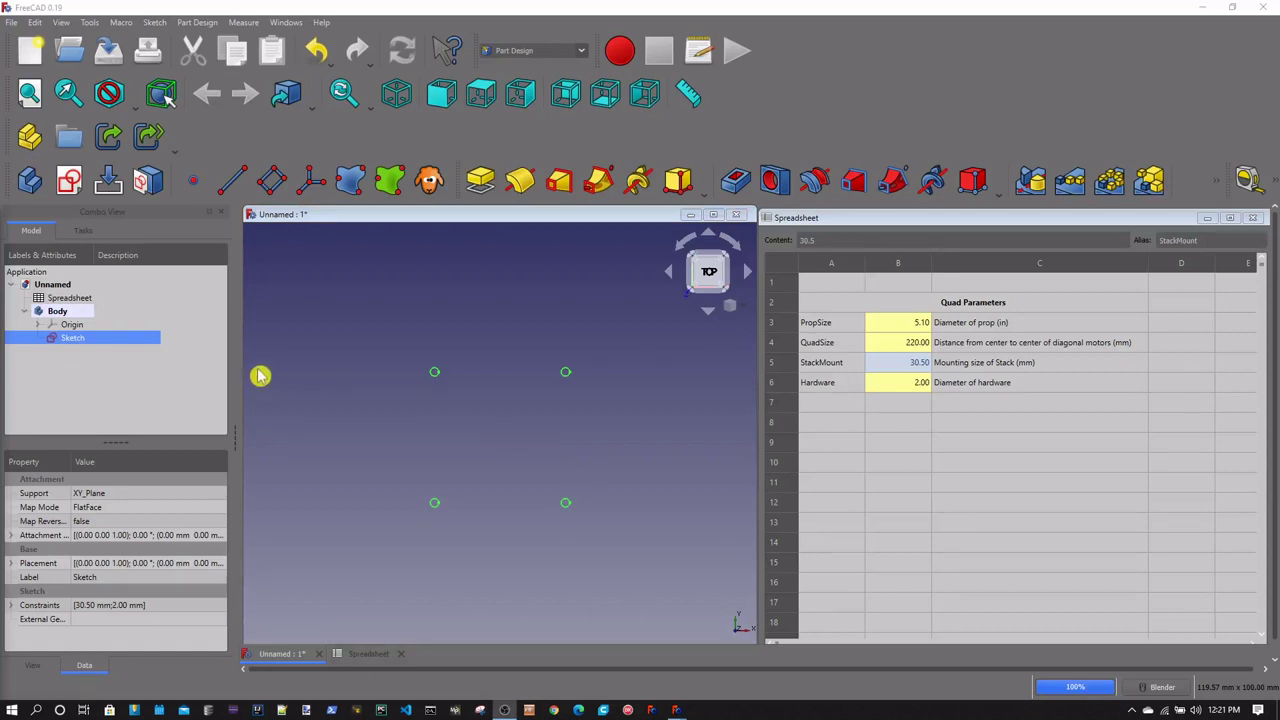
# Reopen the sketch and draw a diagonal line from the origin up to the right, ending at about (97, 52) mm
pyautogui.doubleClick(72, 340)
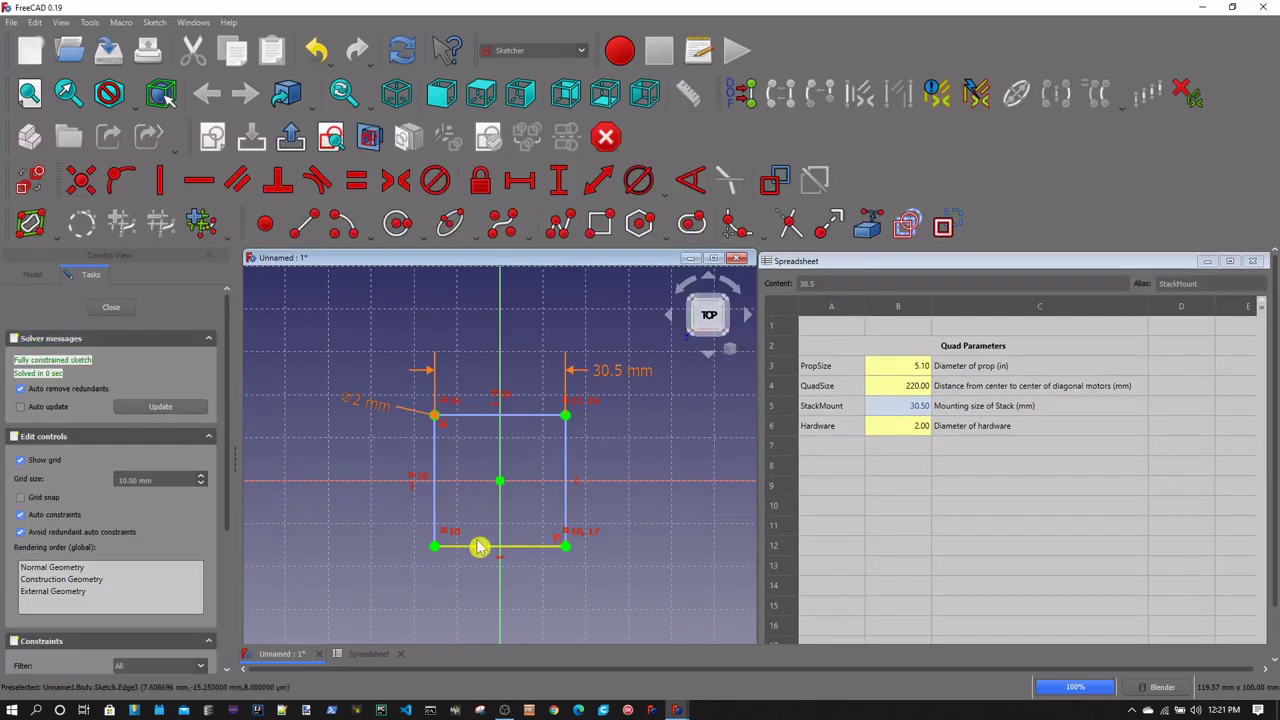
pyautogui.keyDown('shift'); pyautogui.moveTo(634, 506); pyautogui.dragTo(429, 571, button='middle'); pyautogui.keyUp('shift')
pyautogui.moveTo(429, 571); pyautogui.dragTo(423, 606, button='right')
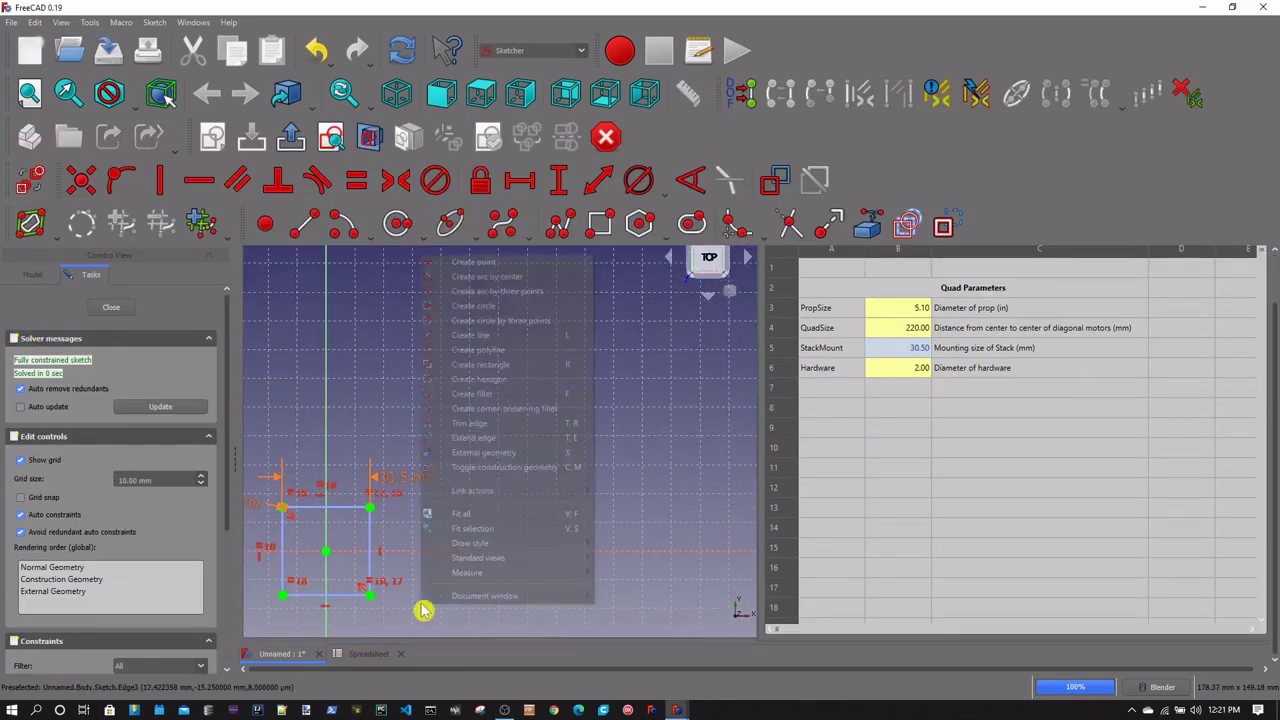
pyautogui.click(383, 430)
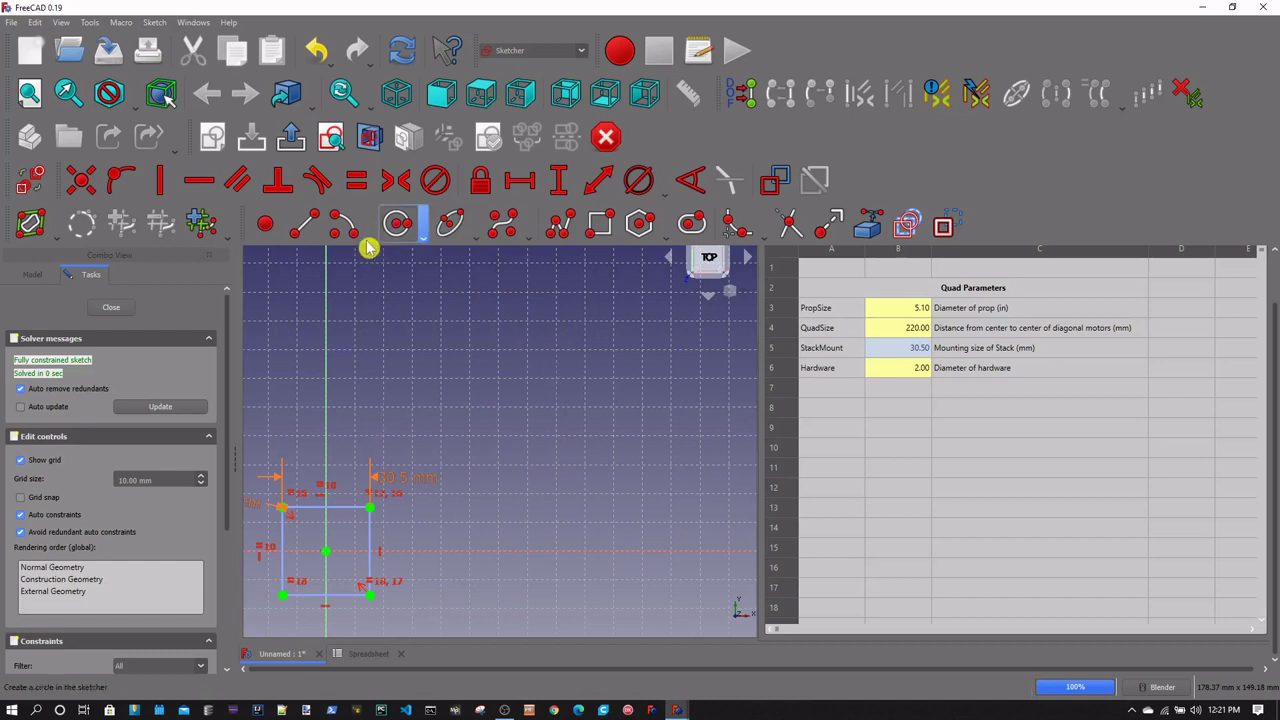
pyautogui.click(306, 223)
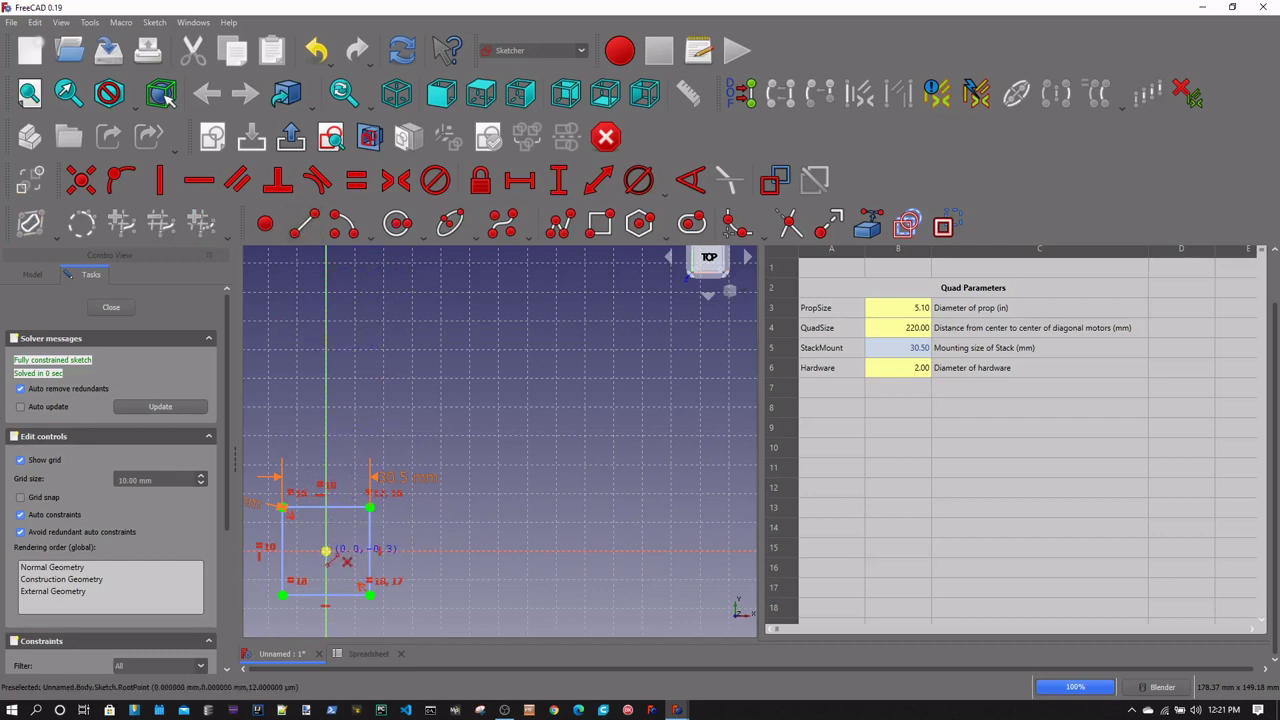
pyautogui.click(353, 541)
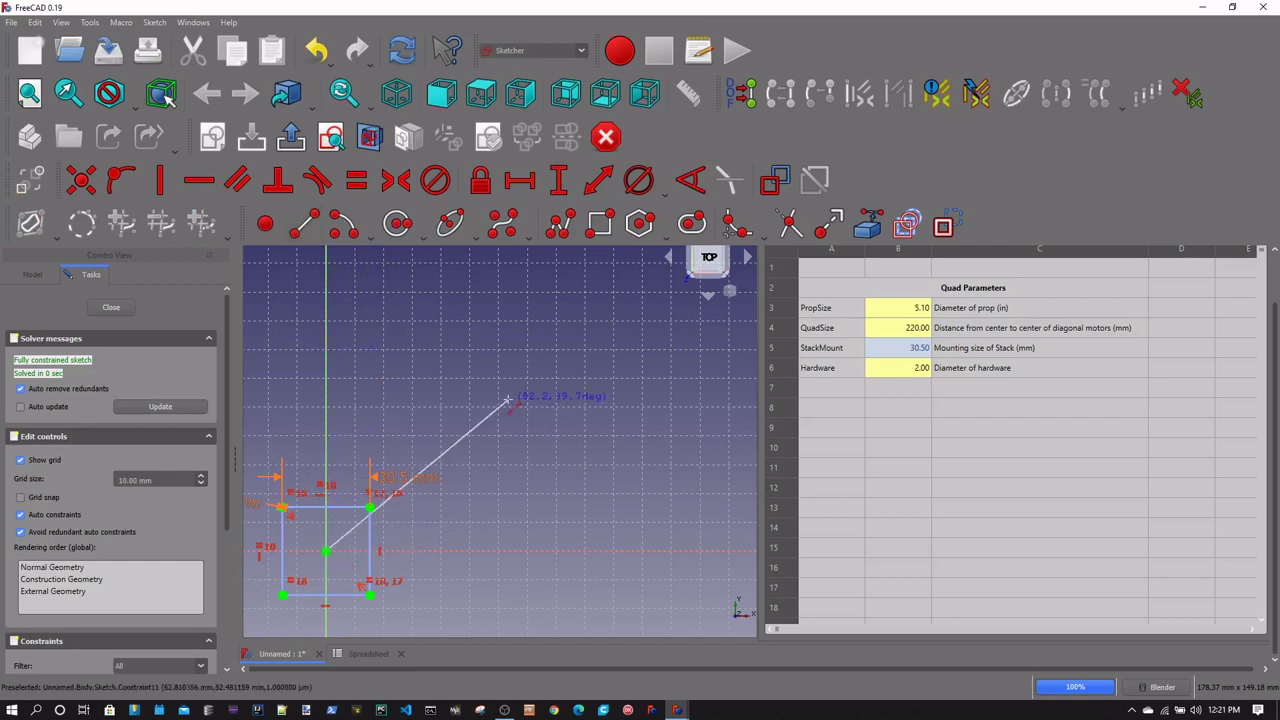
pyautogui.click(600, 402)
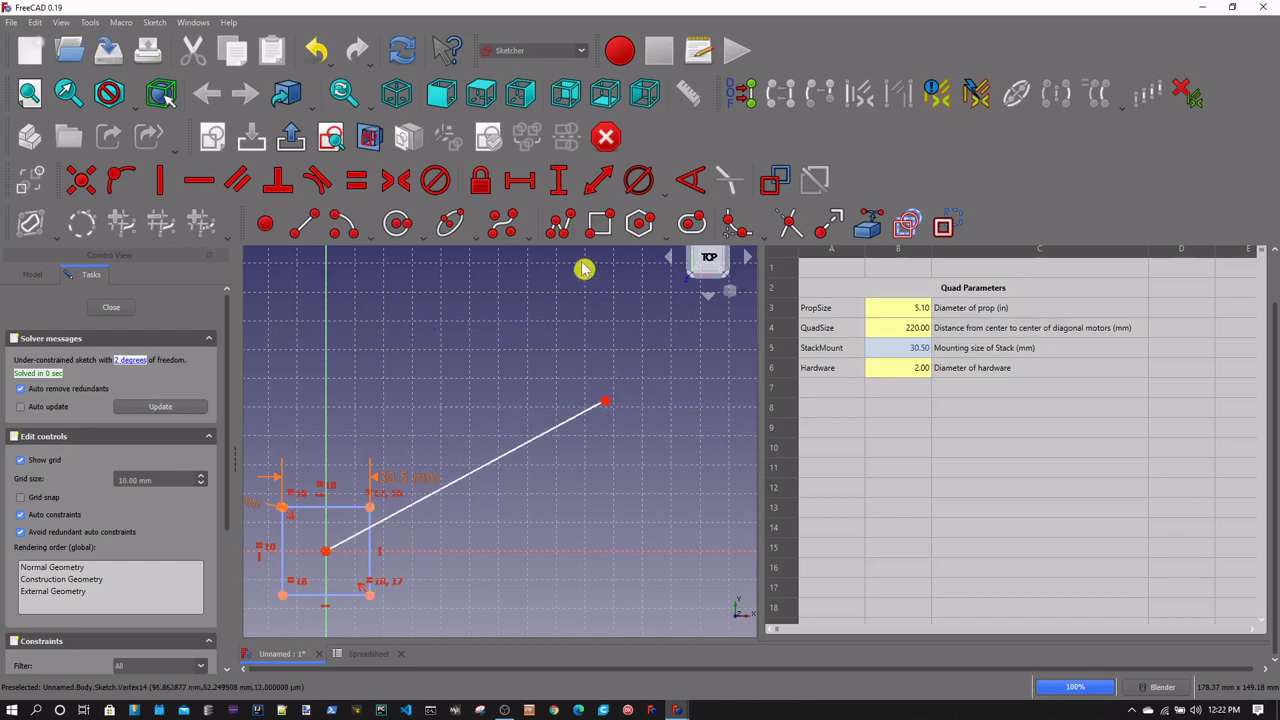
# Sketch a circle about 76 mm in diameter centred on the outer end of the diagonal line
pyautogui.click(399, 224)
pyautogui.click(605, 401)
pyautogui.click(640, 300)
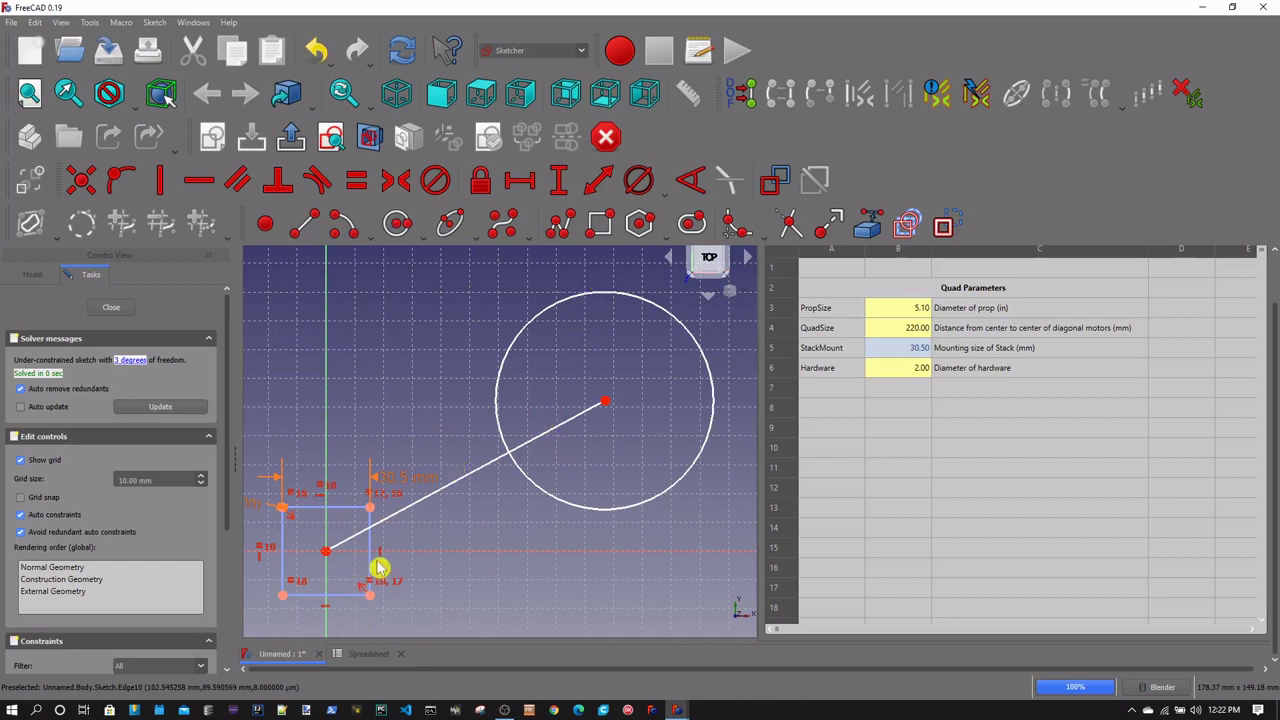
# Add a diameter constraint to the large circle, driven by the formula Spreadsheet.PropSize*25.4
pyautogui.click(640, 183)
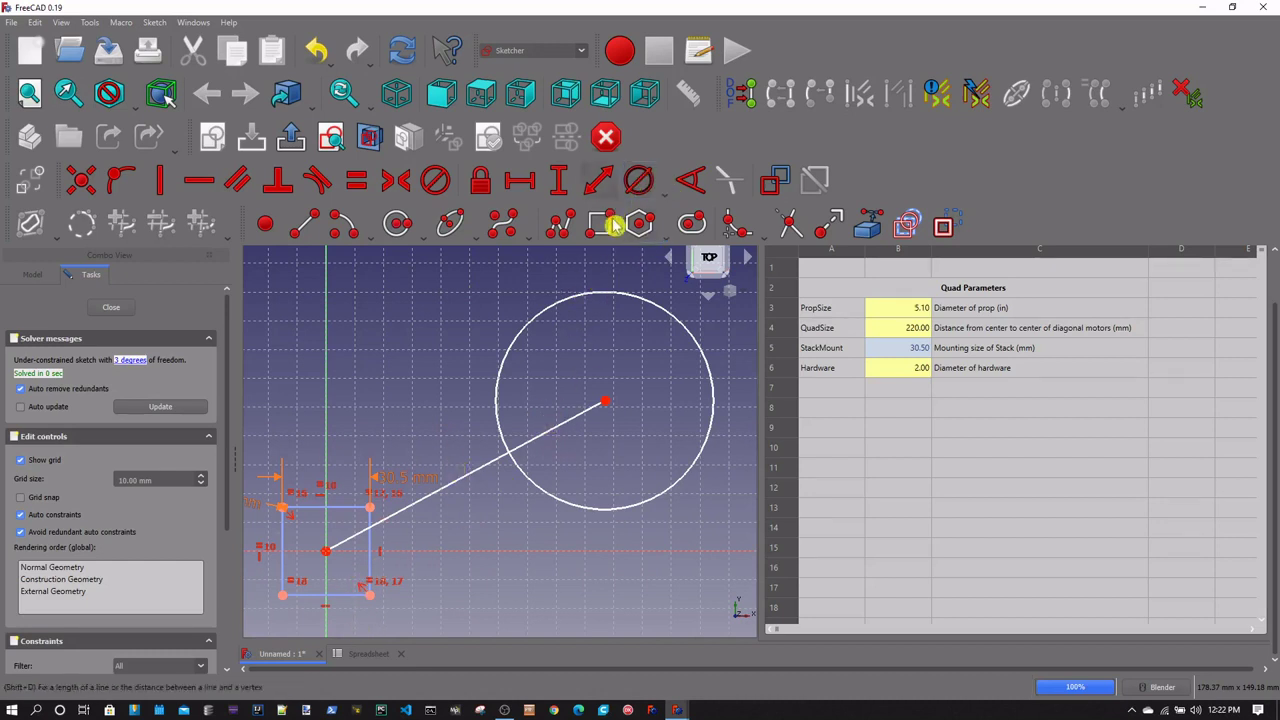
pyautogui.click(533, 326)
pyautogui.moveTo(623, 300); pyautogui.dragTo(452, 240)
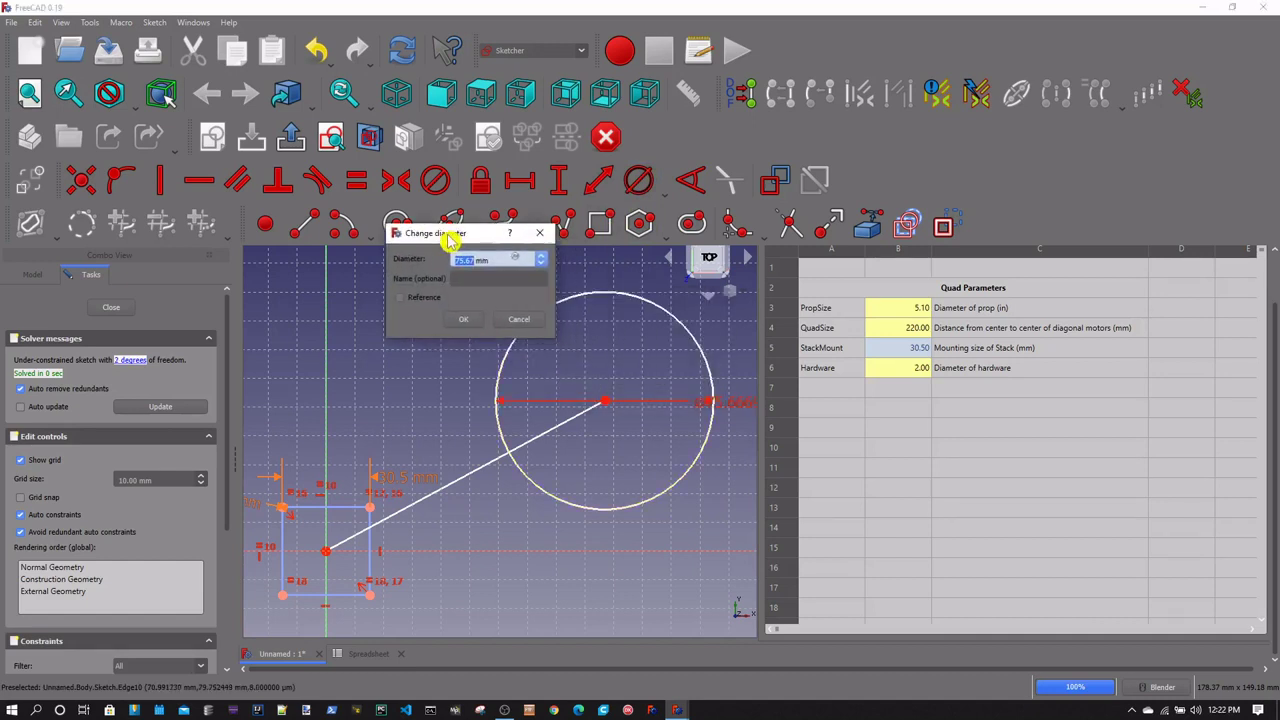
pyautogui.click(516, 260)
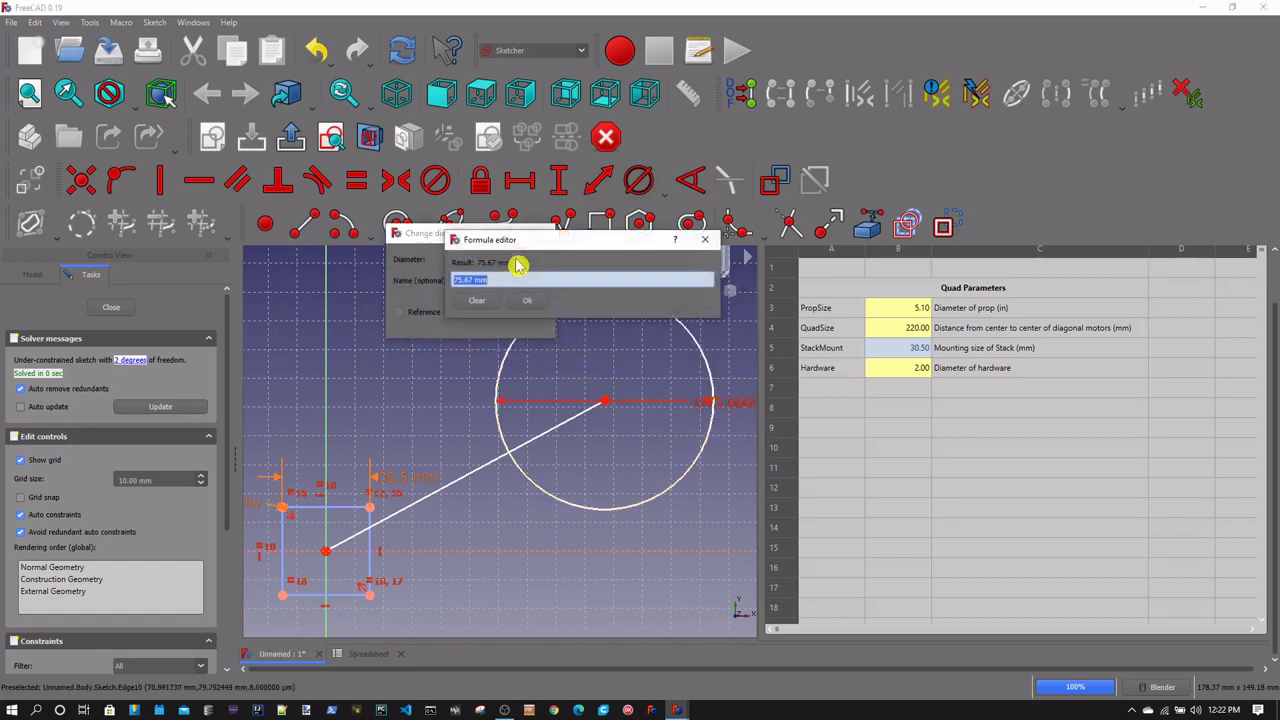
pyautogui.write('sp')
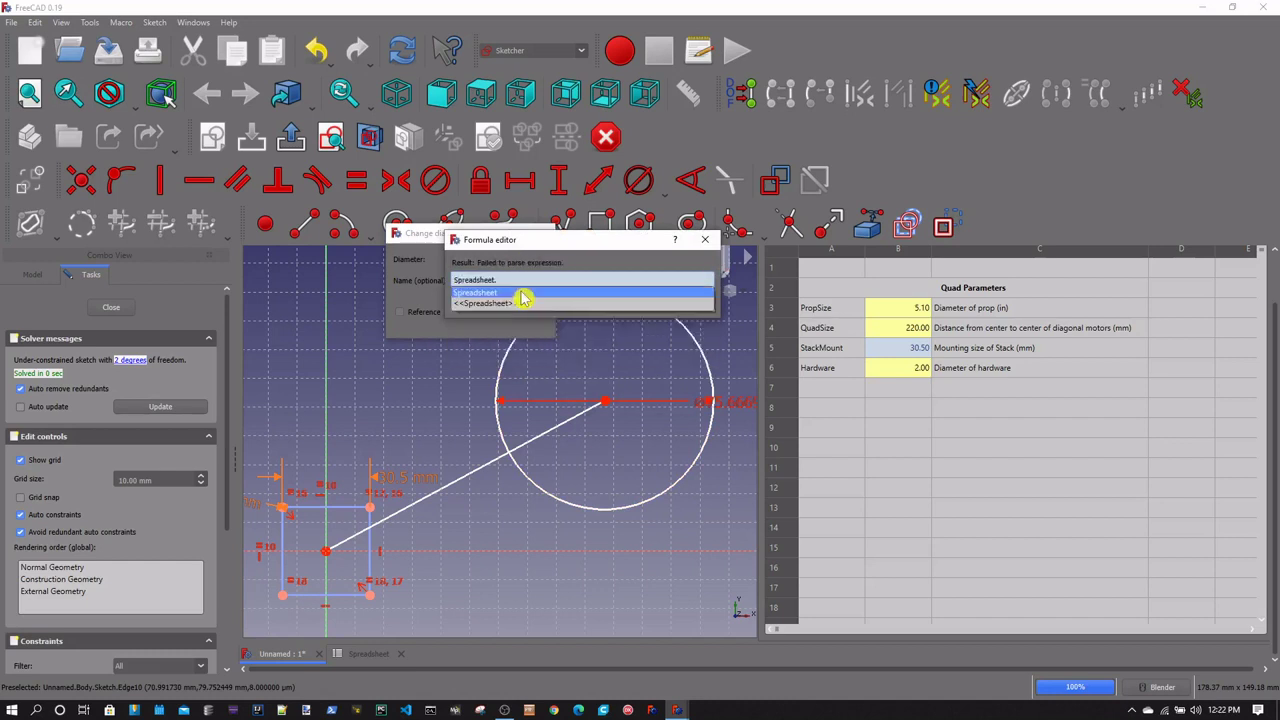
pyautogui.click(522, 296)
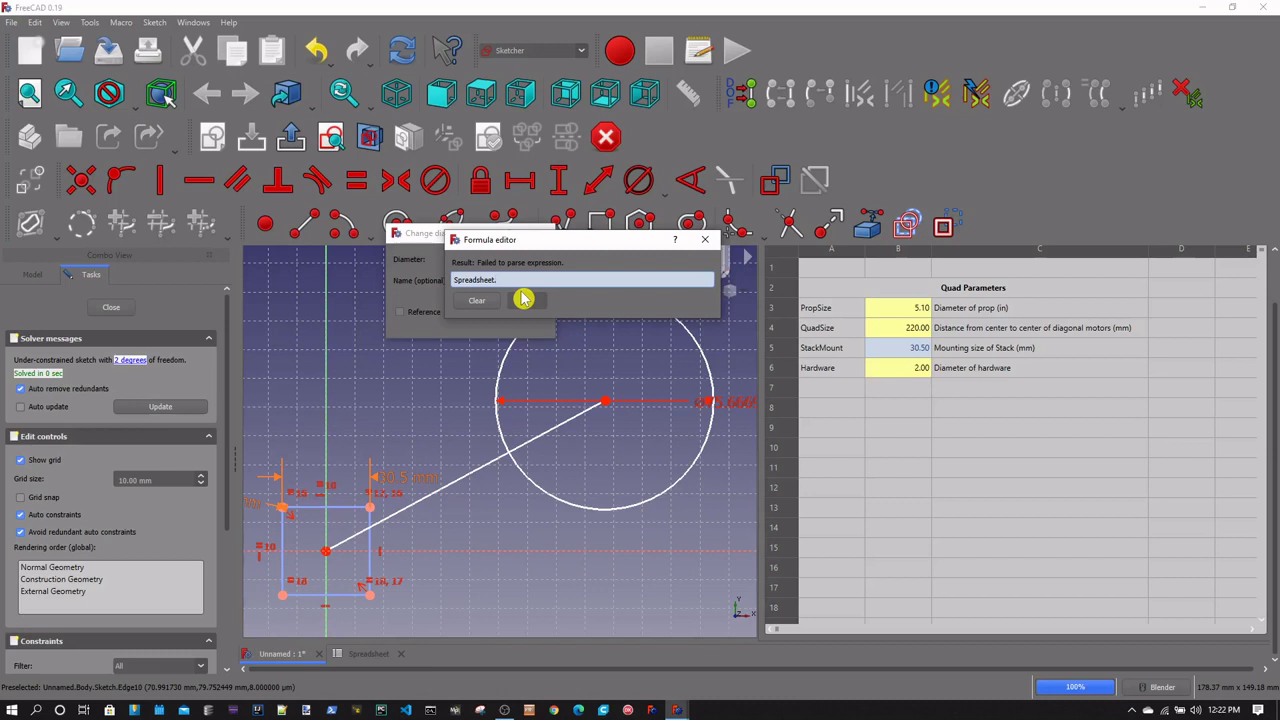
pyautogui.write('Pr')
pyautogui.press('Down')
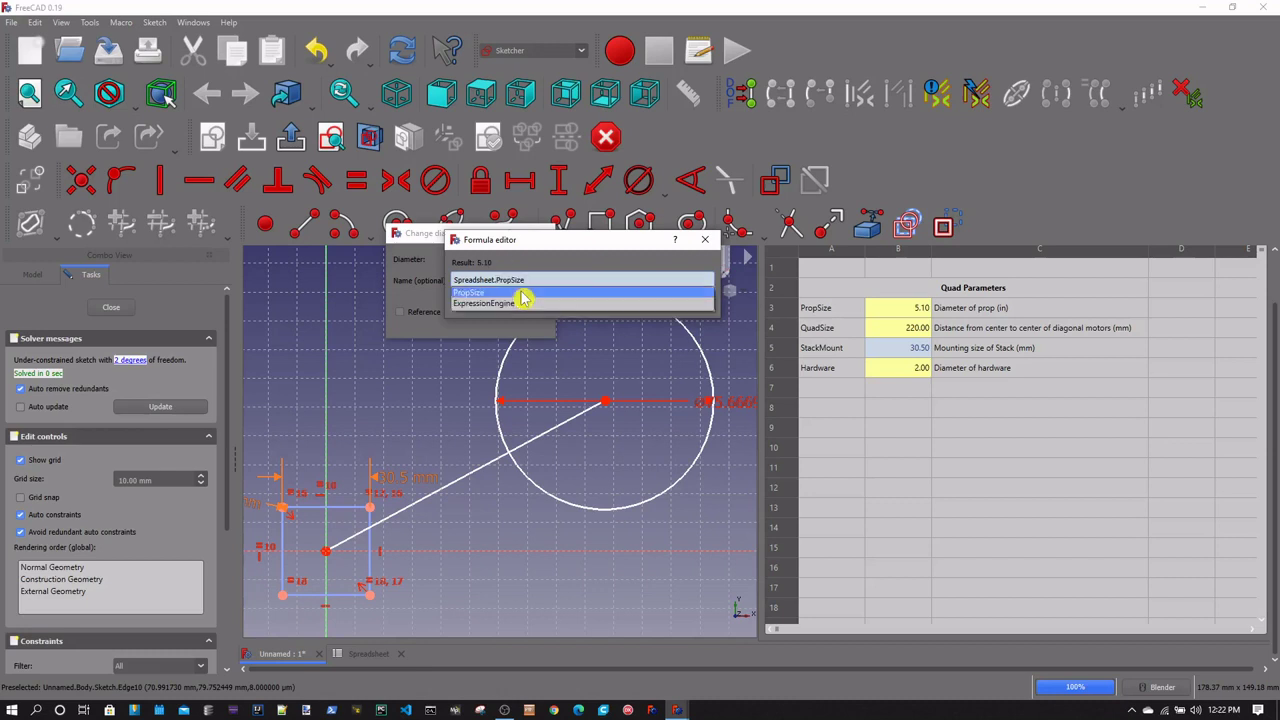
pyautogui.click(522, 293)
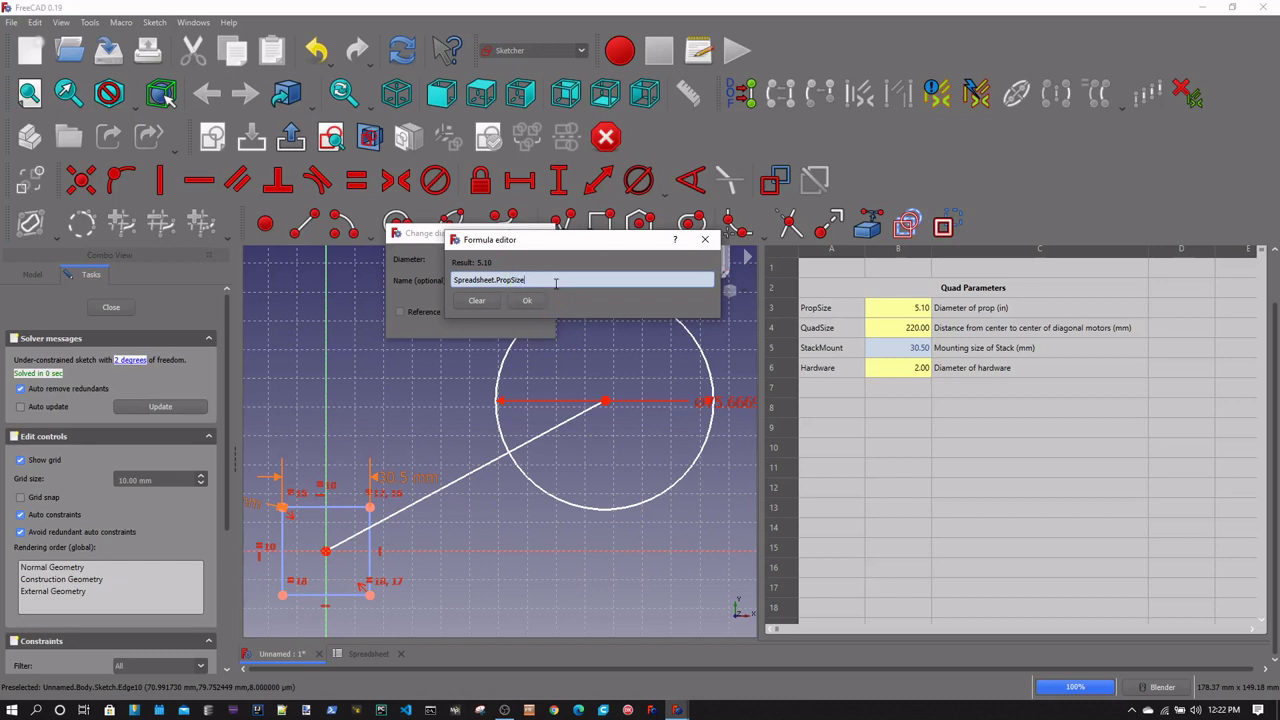
pyautogui.write('*')
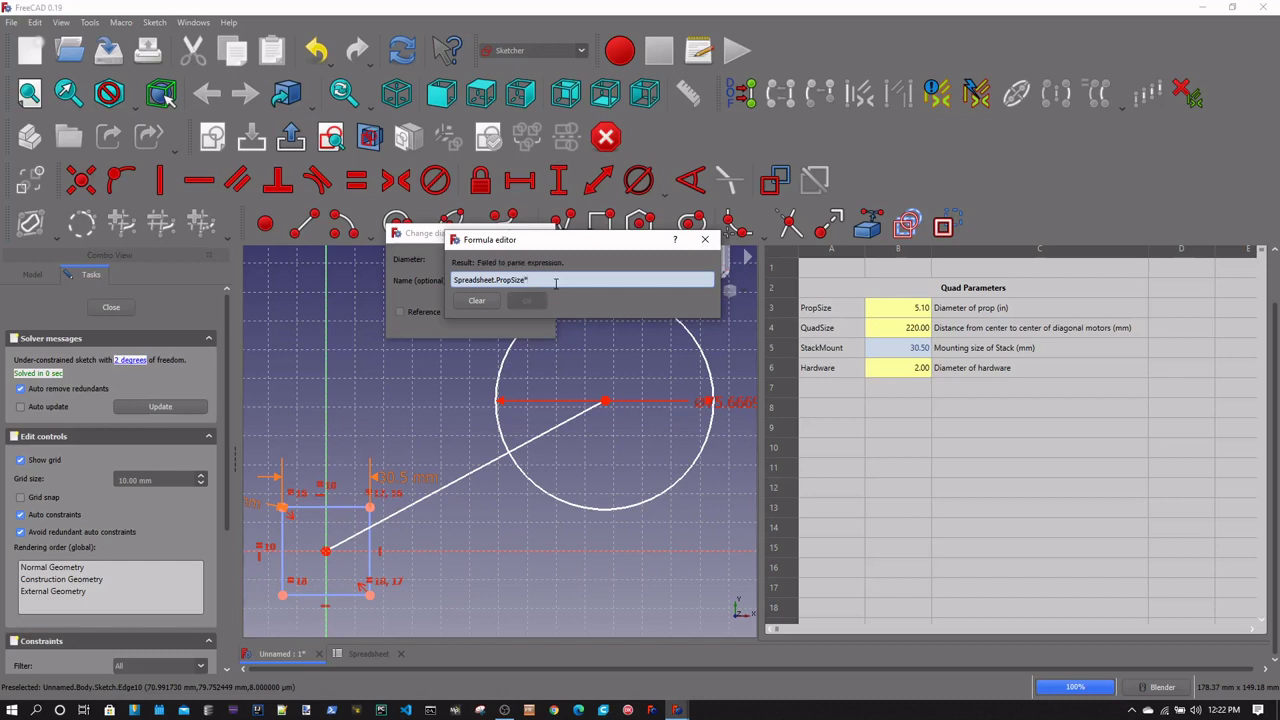
pyautogui.write('25.4')
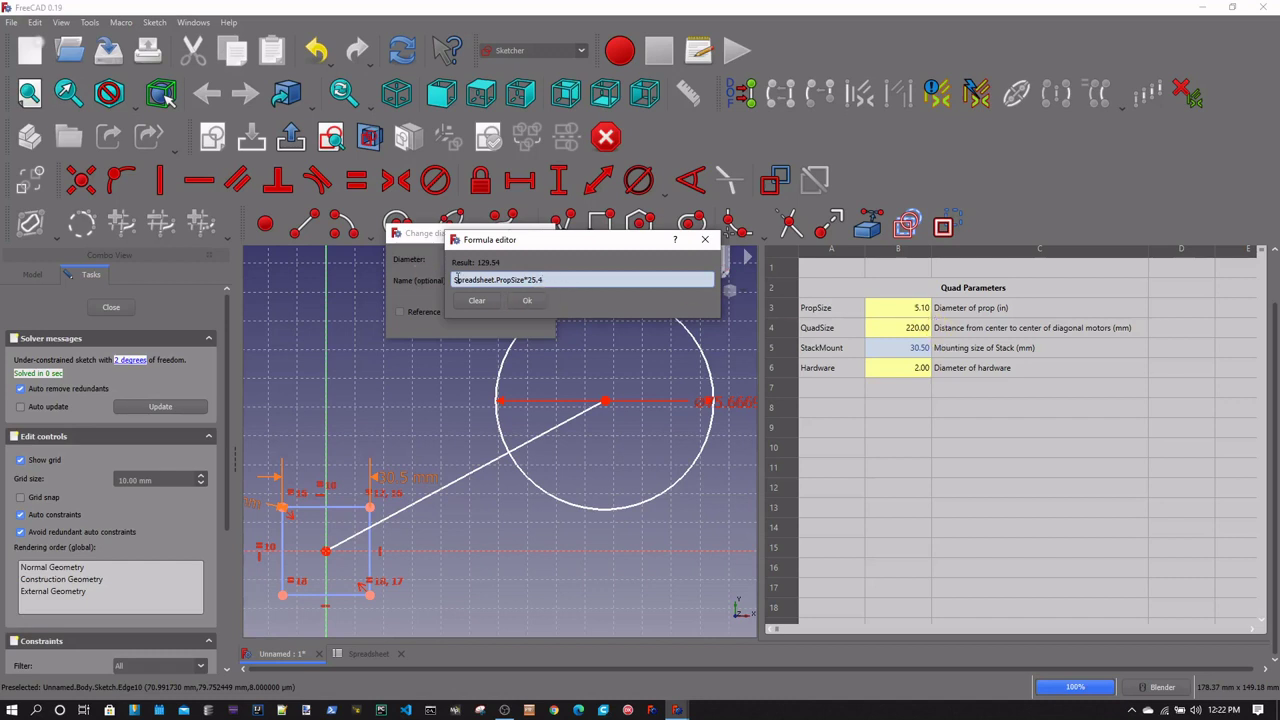
pyautogui.click(531, 309)
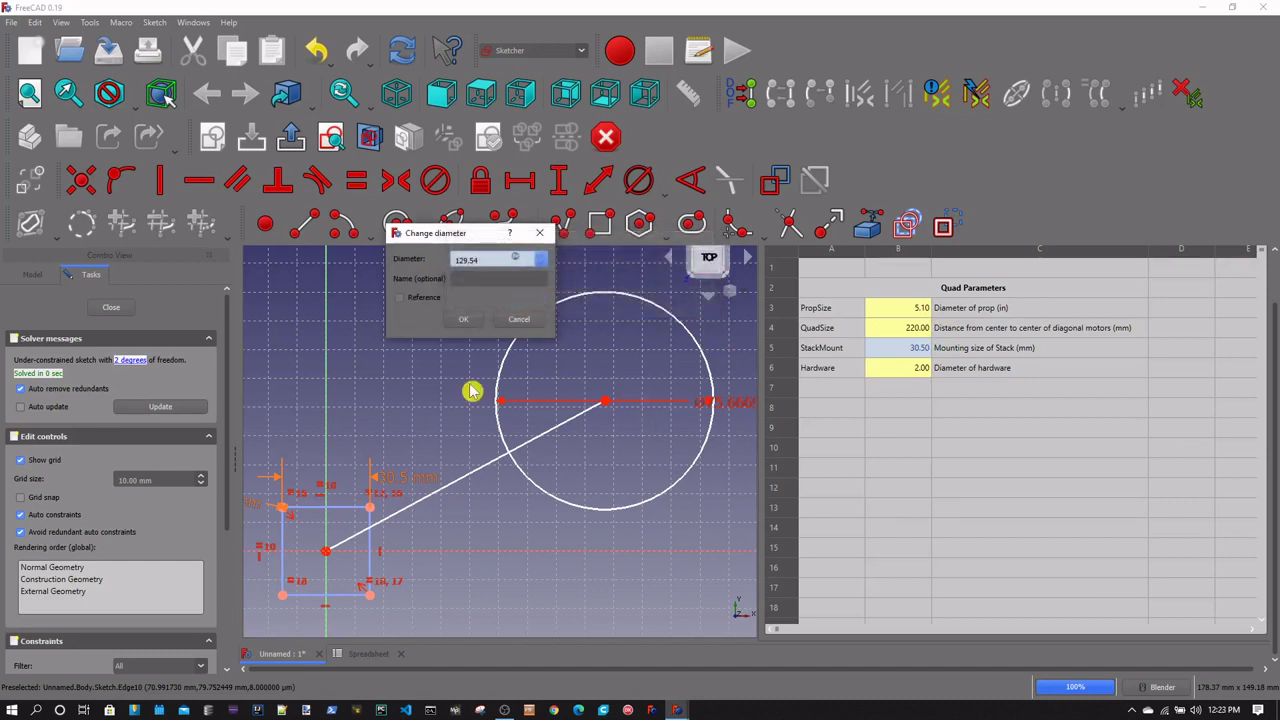
pyautogui.click(462, 320)
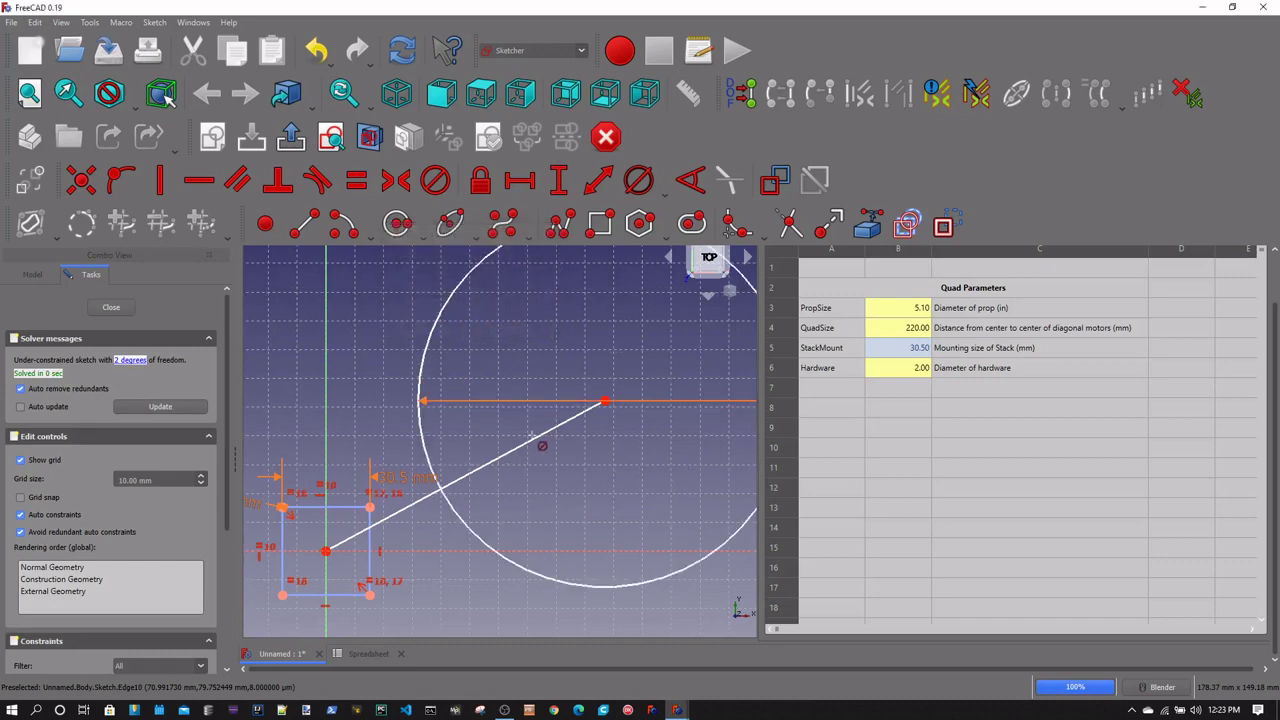
# Add a length constraint to the diagonal line, driven by the formula Spreadsheet.QuadSize/2
pyautogui.scroll(-1, 532, 437)
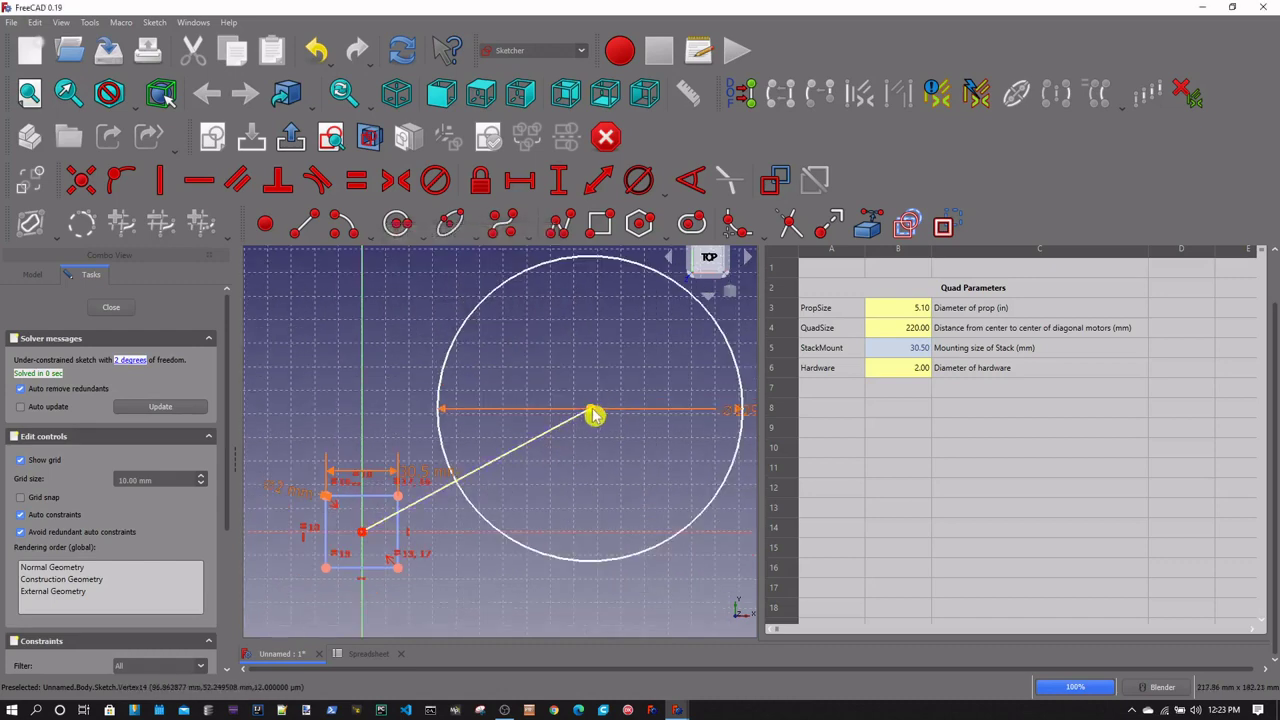
pyautogui.moveTo(590, 410); pyautogui.dragTo(607, 345)
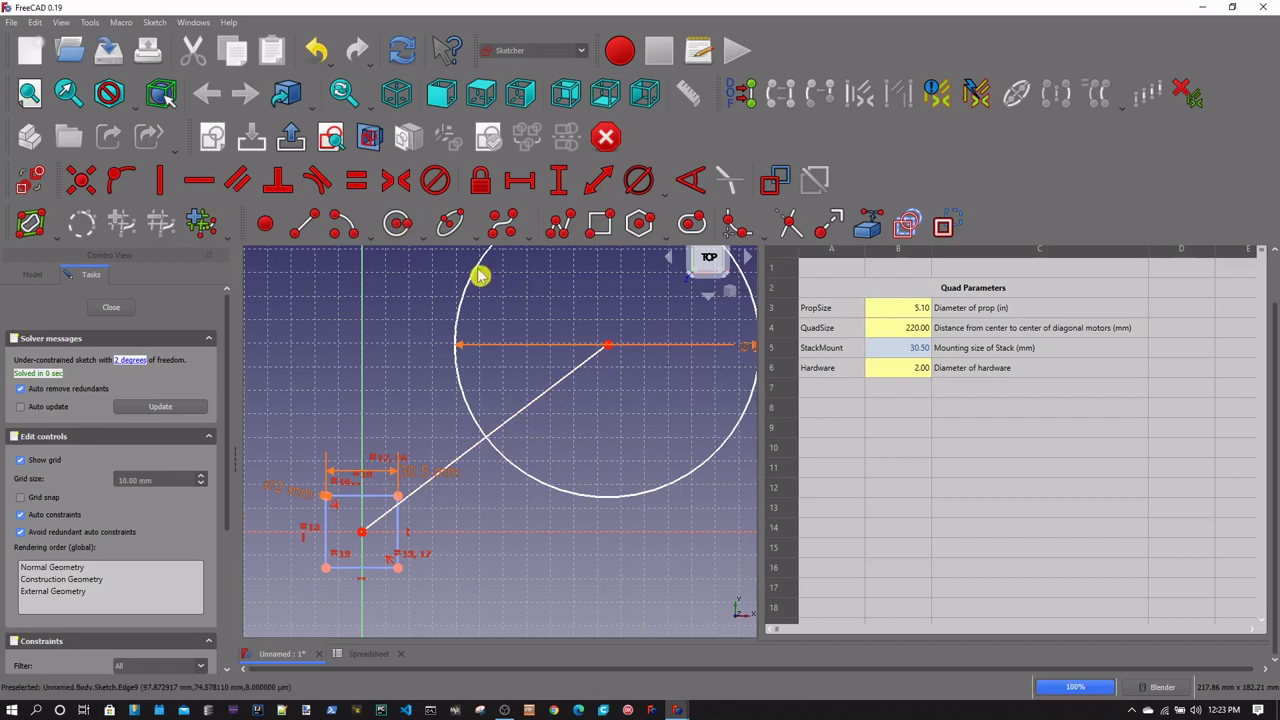
pyautogui.click(603, 183)
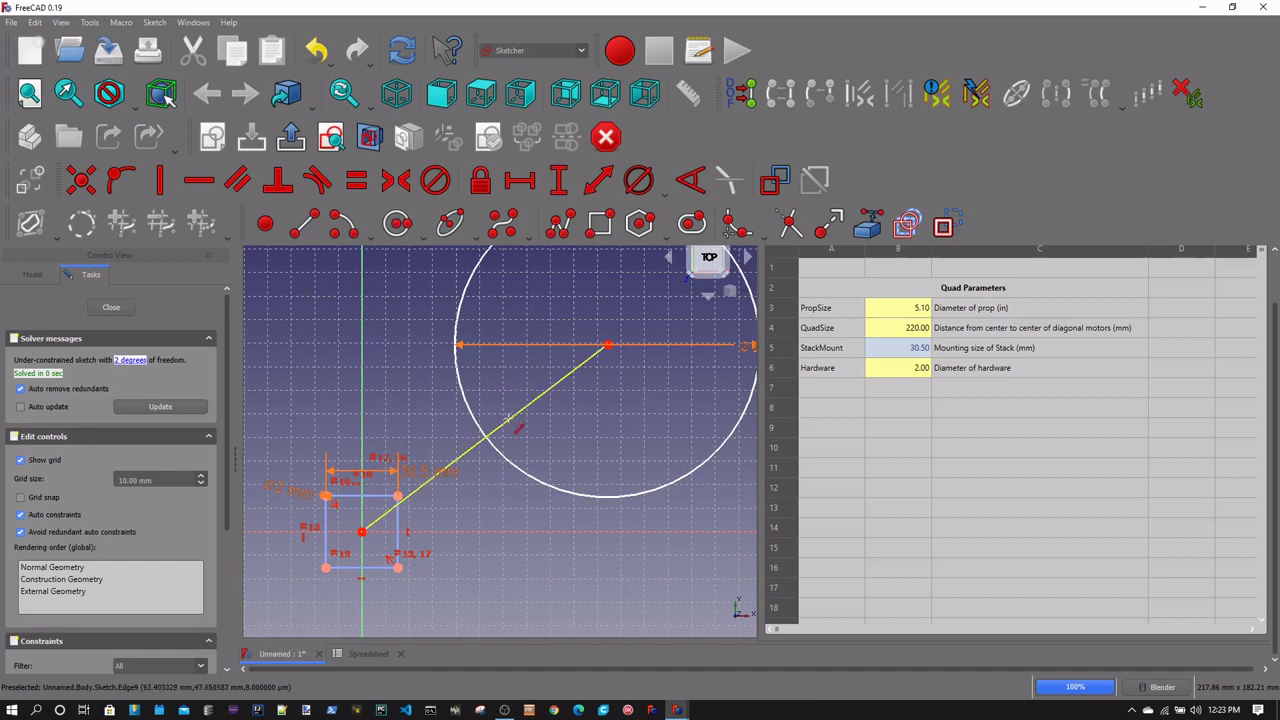
pyautogui.click(509, 418)
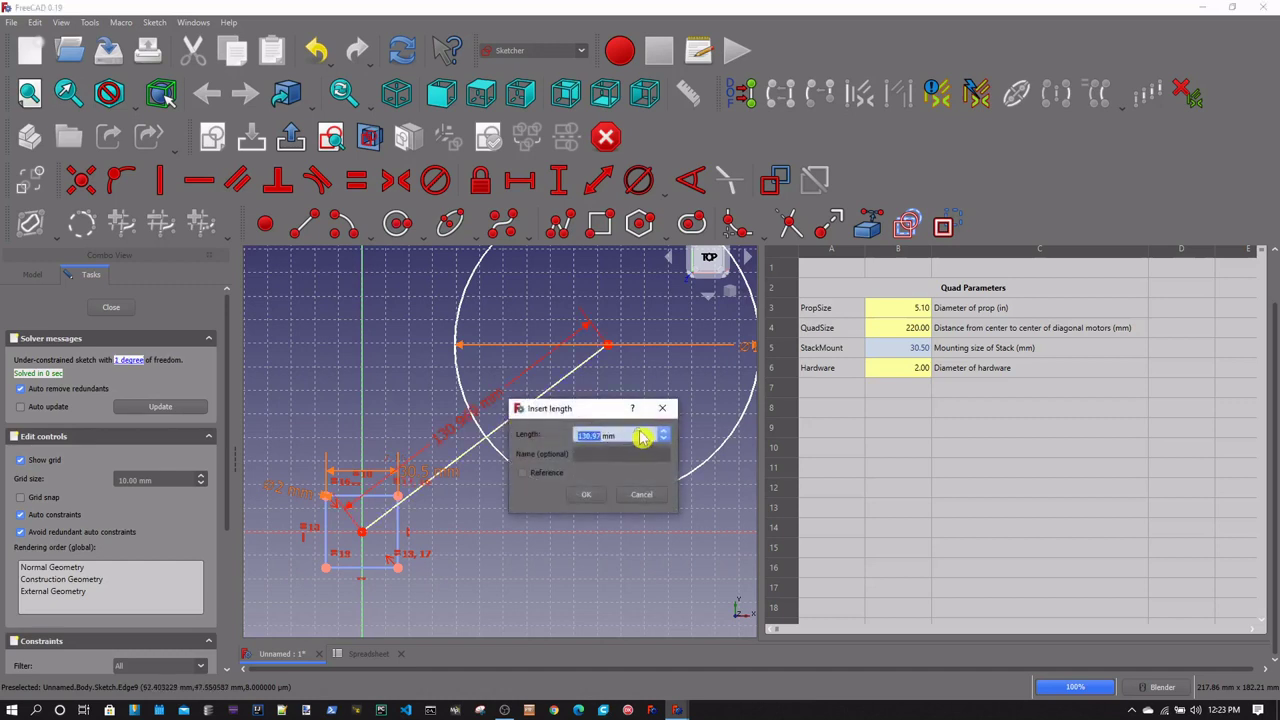
pyautogui.click(652, 435)
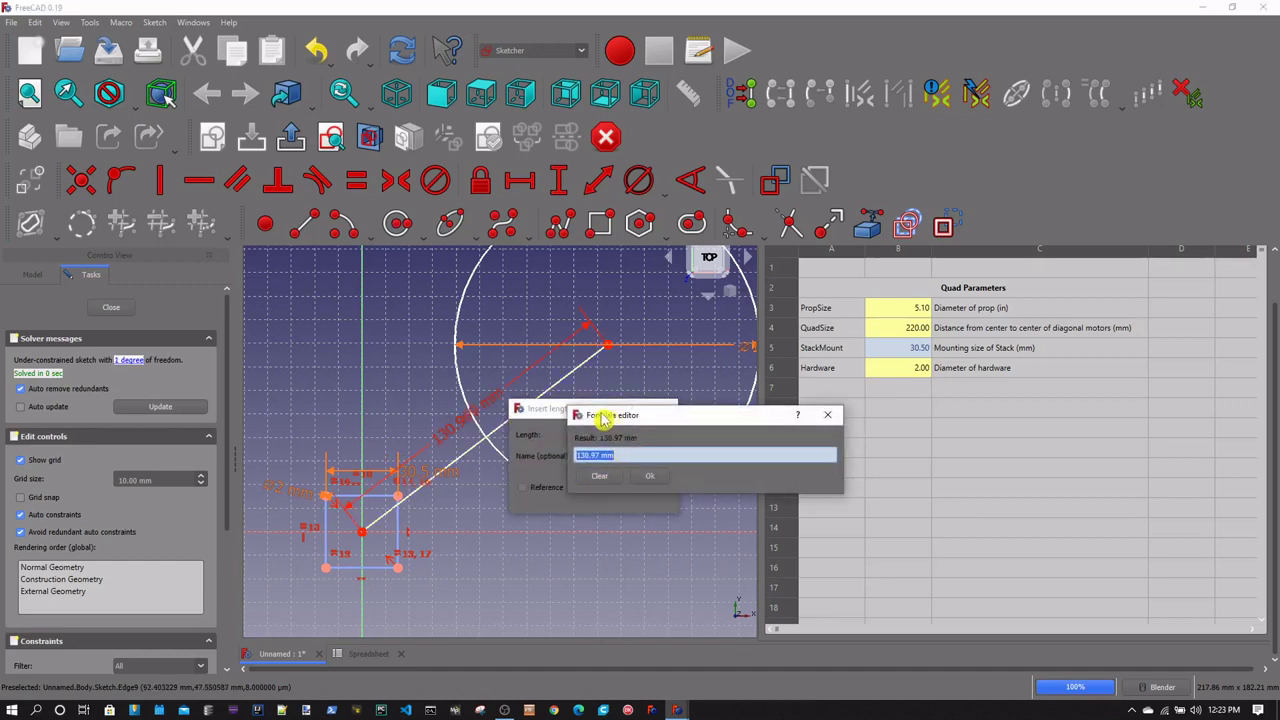
pyautogui.moveTo(603, 420); pyautogui.dragTo(420, 328)
pyautogui.write('Spreadsheet.')
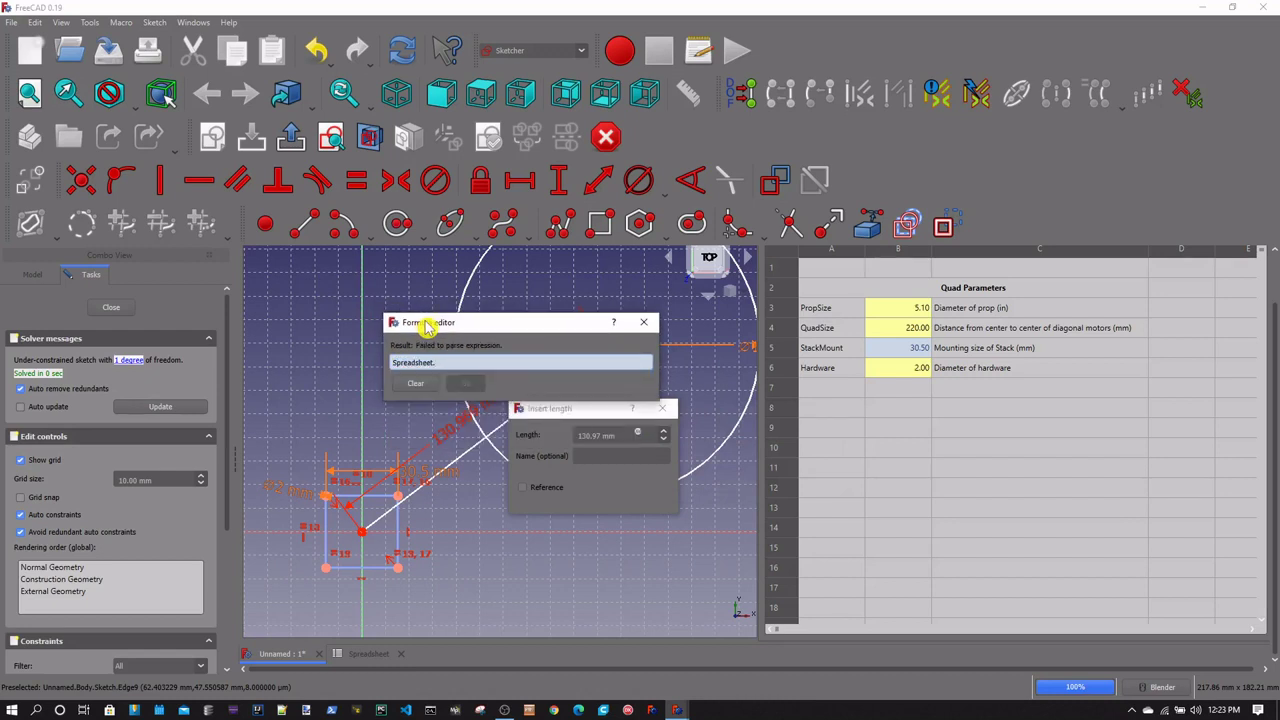
pyautogui.write('Qu')
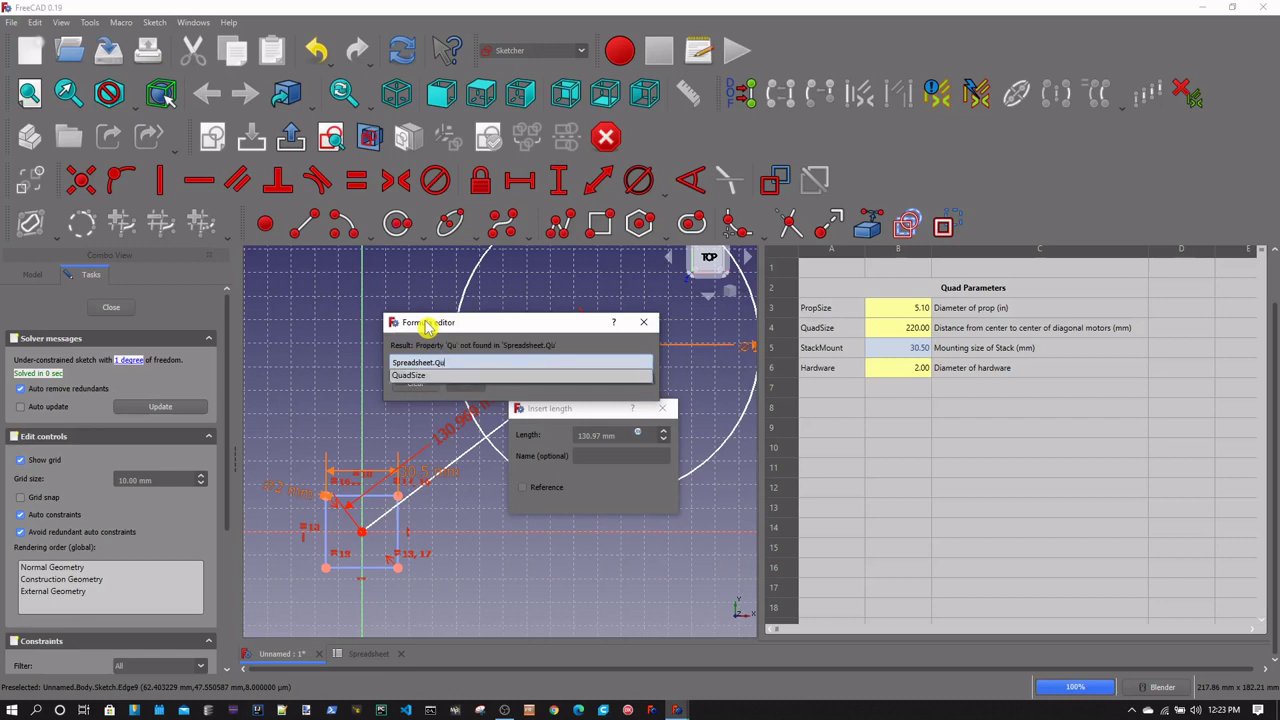
pyautogui.press('Down')
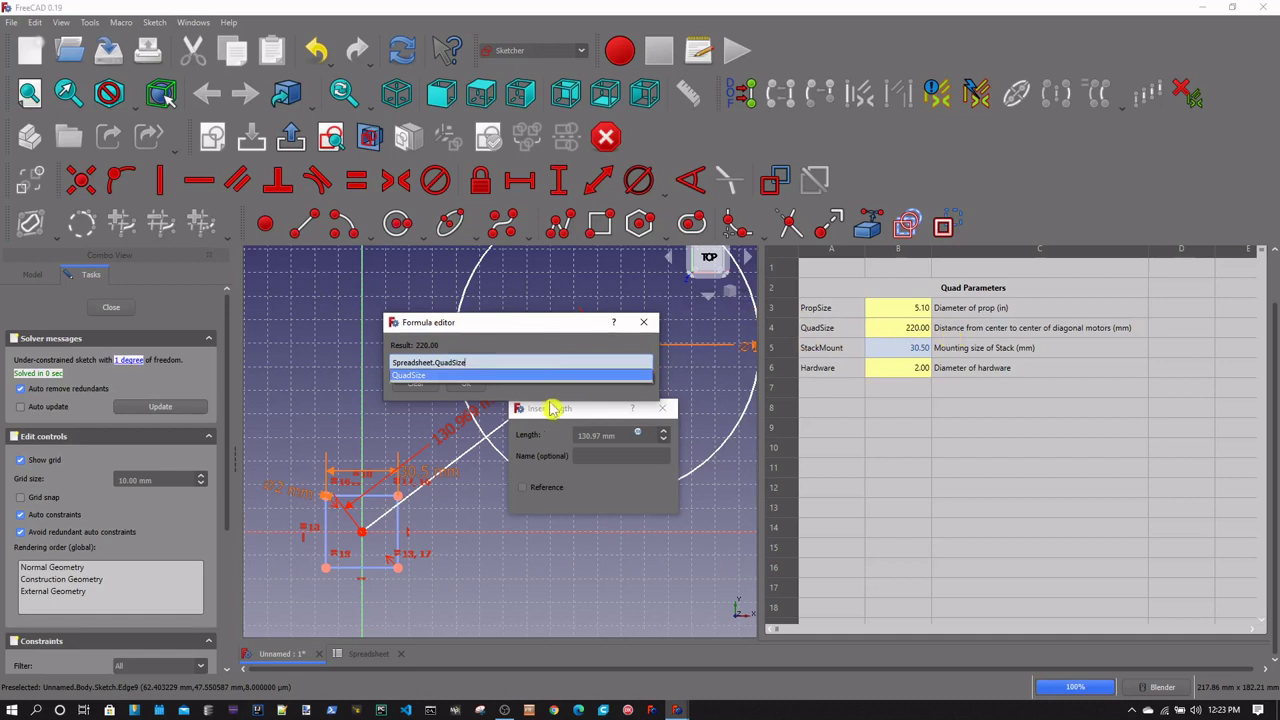
pyautogui.write('/')
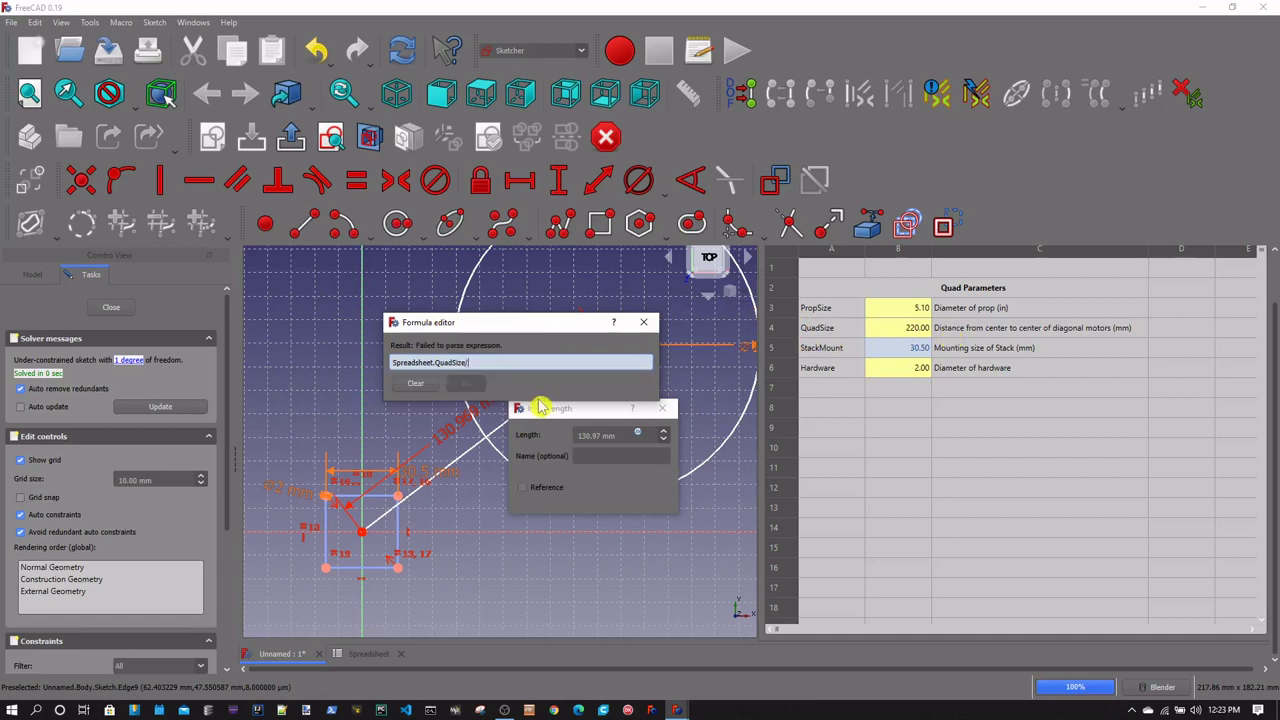
pyautogui.write('2')
pyautogui.press('Return')
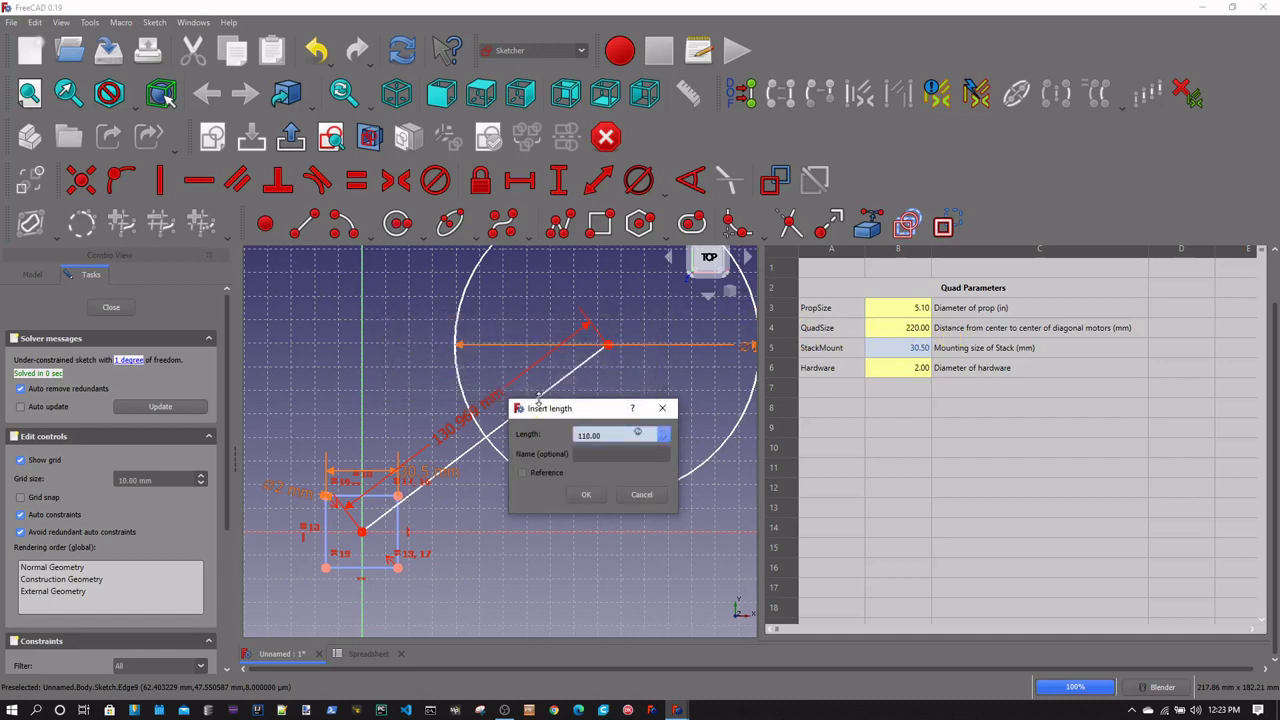
pyautogui.click(586, 496)
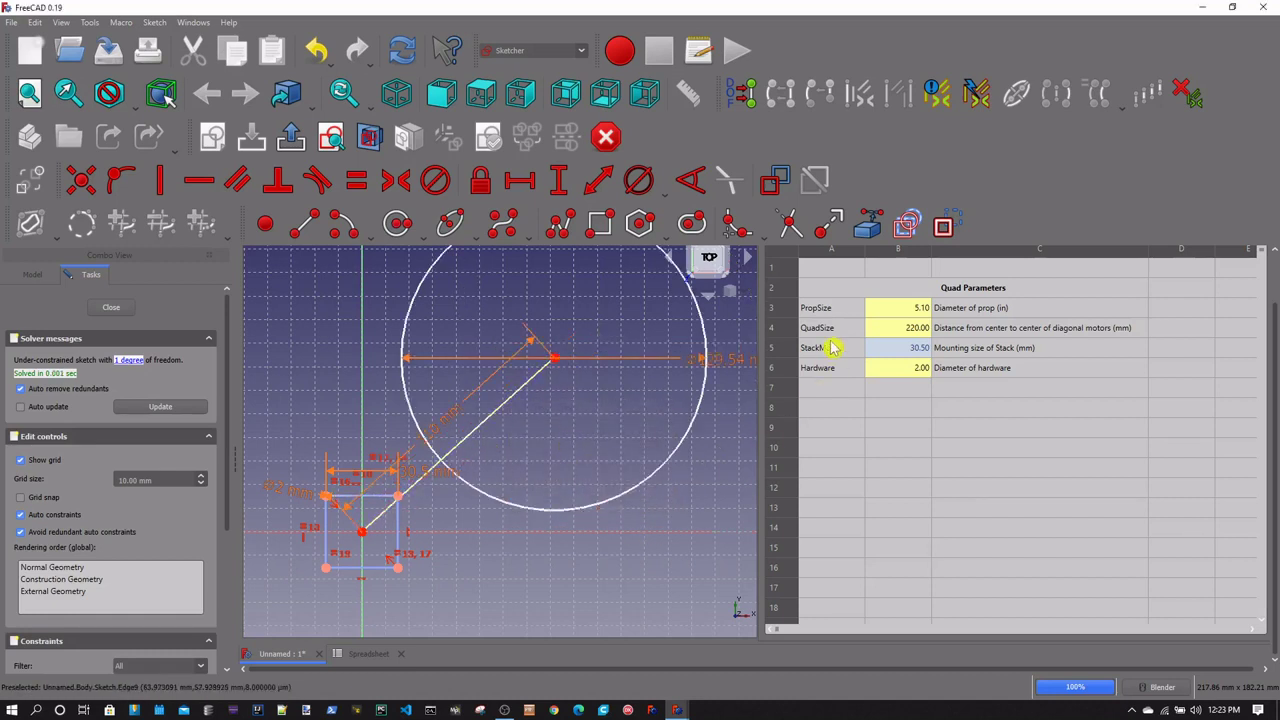
# Move the diagonal line's length dimension below the line and swing the line around the origin to test its remaining freedom
pyautogui.moveTo(449, 429); pyautogui.dragTo(550, 537)
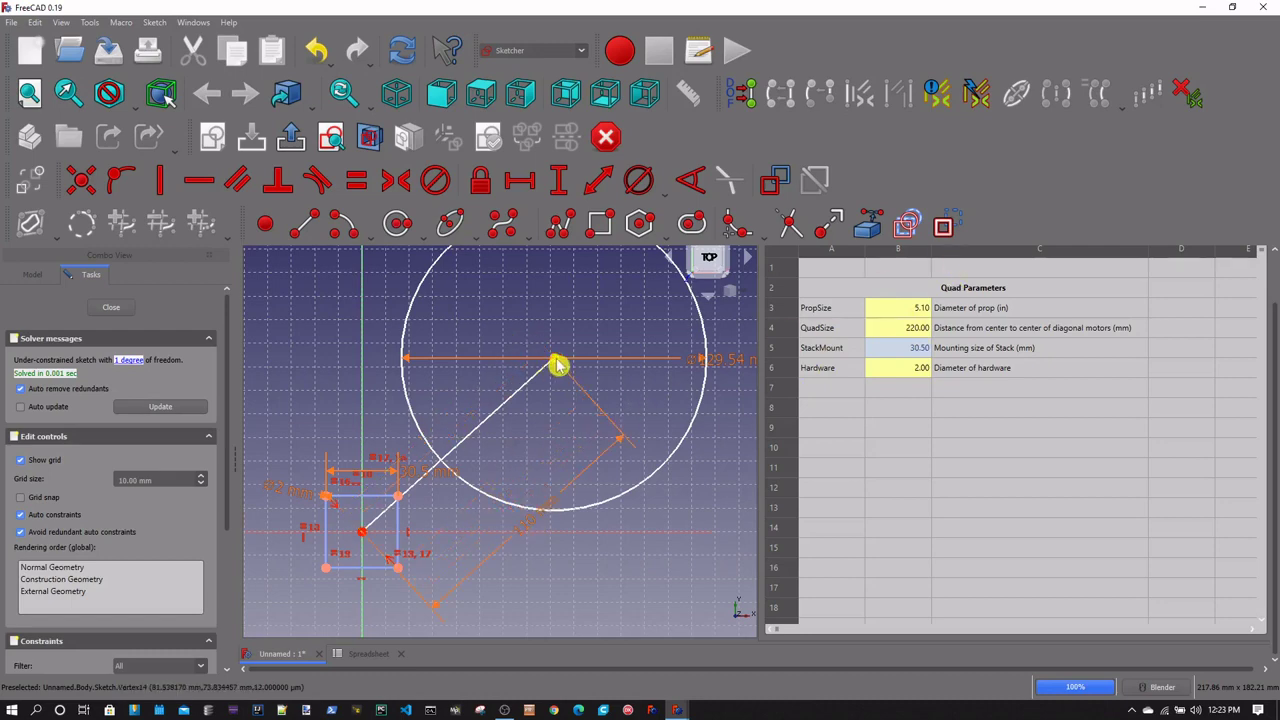
pyautogui.moveTo(558, 365)
pyautogui.mouseDown()
pyautogui.moveTo(534, 351)
pyautogui.moveTo(569, 380)
pyautogui.moveTo(532, 339)
pyautogui.moveTo(569, 378)
pyautogui.moveTo(500, 374)
pyautogui.moveTo(404, 318)
pyautogui.mouseUp()
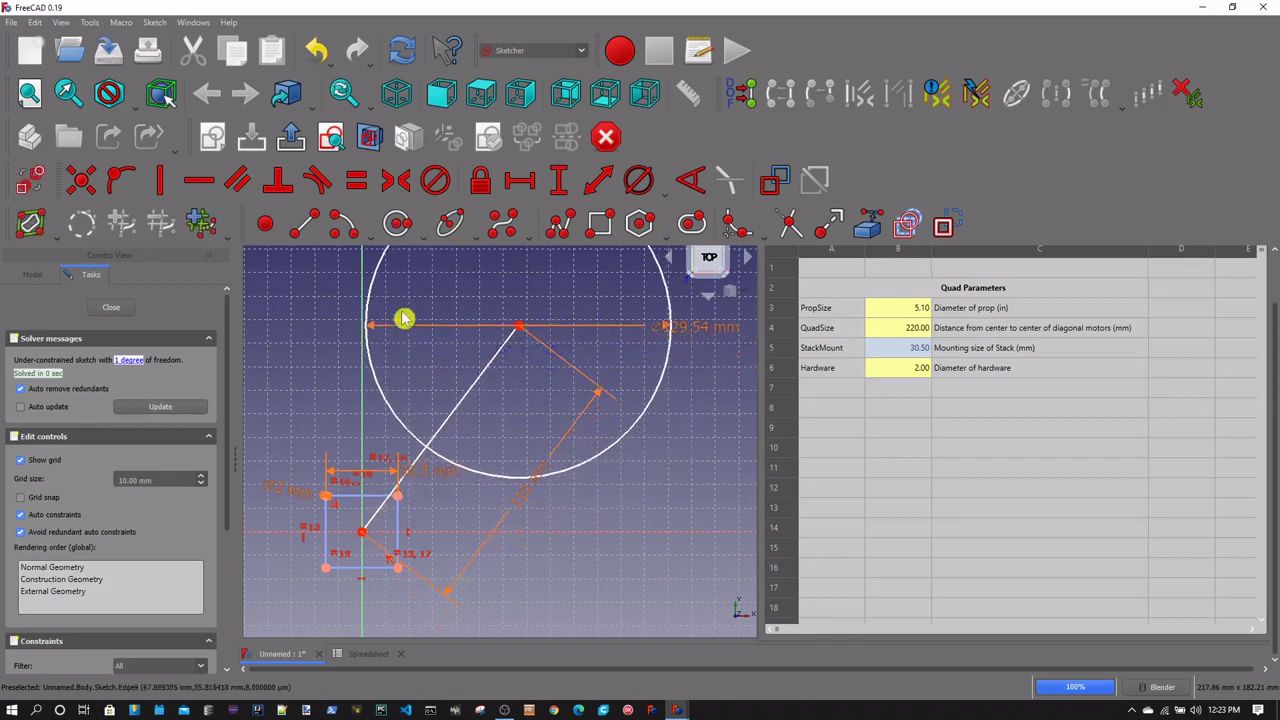
pyautogui.moveTo(466, 409)
pyautogui.mouseDown()
pyautogui.moveTo(527, 498)
pyautogui.moveTo(485, 408)
pyautogui.mouseUp()
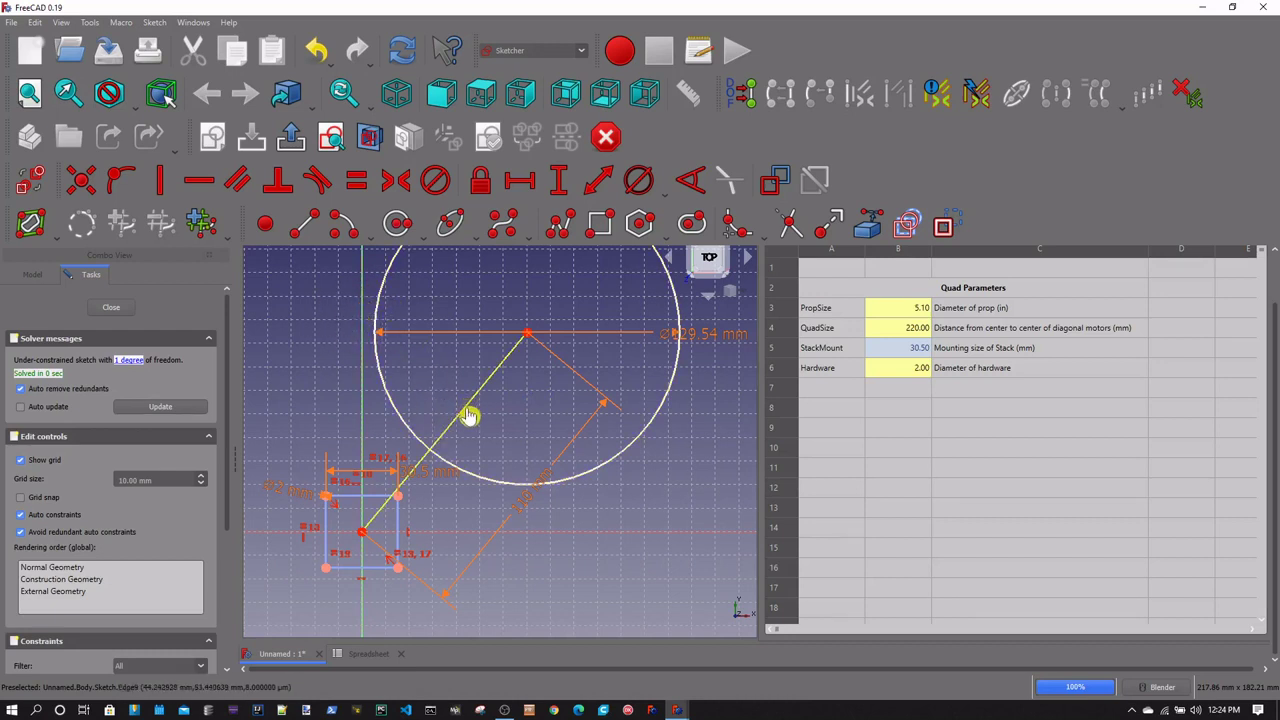
pyautogui.moveTo(469, 416)
pyautogui.mouseDown()
pyautogui.moveTo(462, 406)
pyautogui.moveTo(512, 461)
pyautogui.mouseUp()
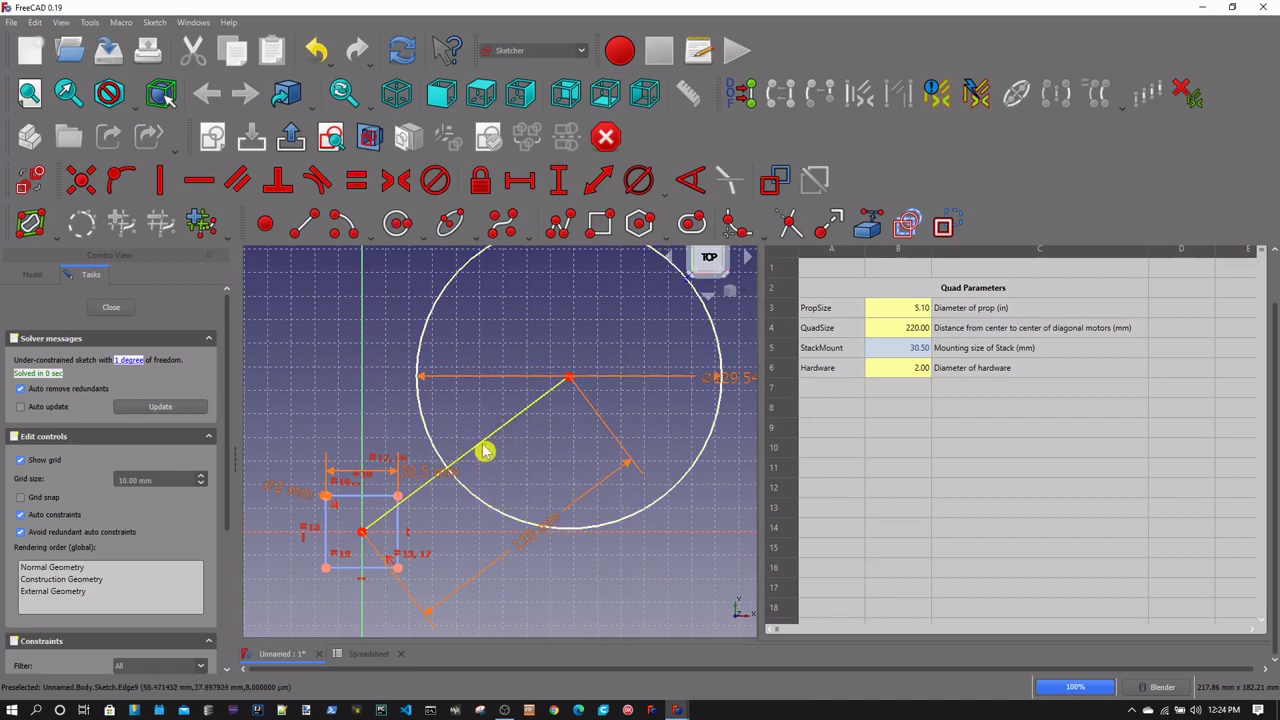
# Constrain the upper-right corner of the stack-mount square to lie on the diagonal line
pyautogui.click(482, 447)
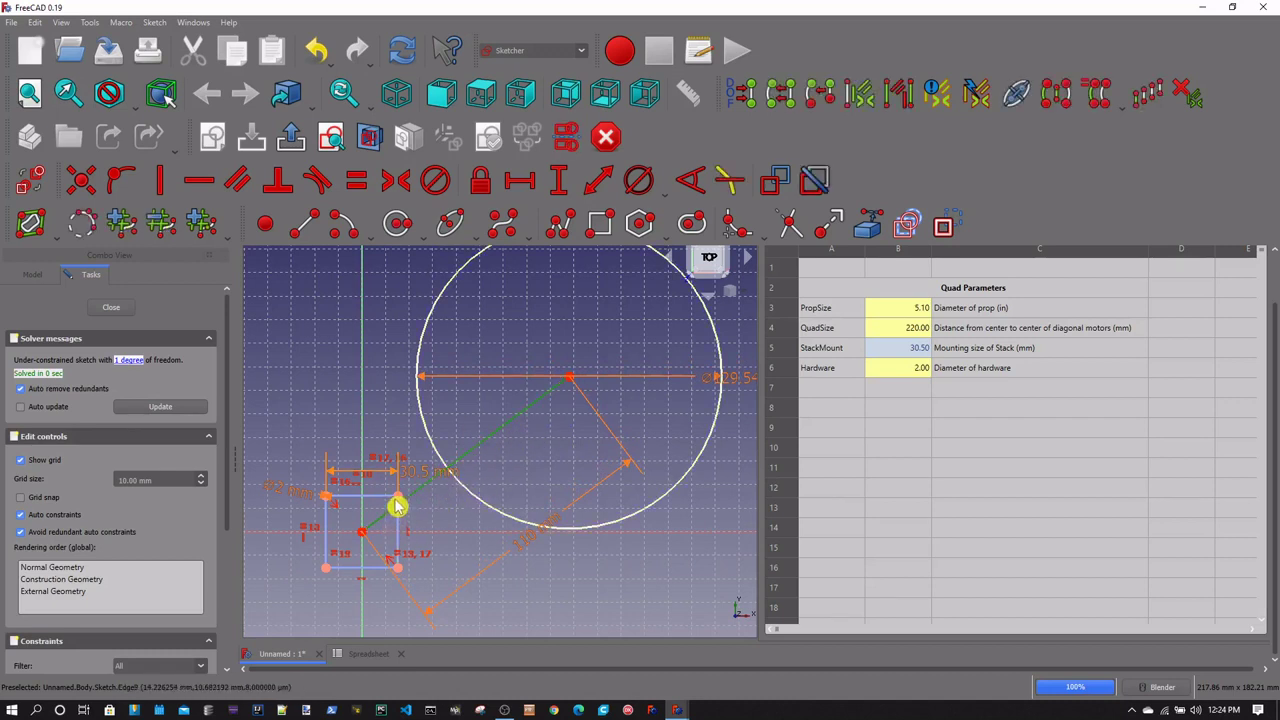
pyautogui.click(401, 502)
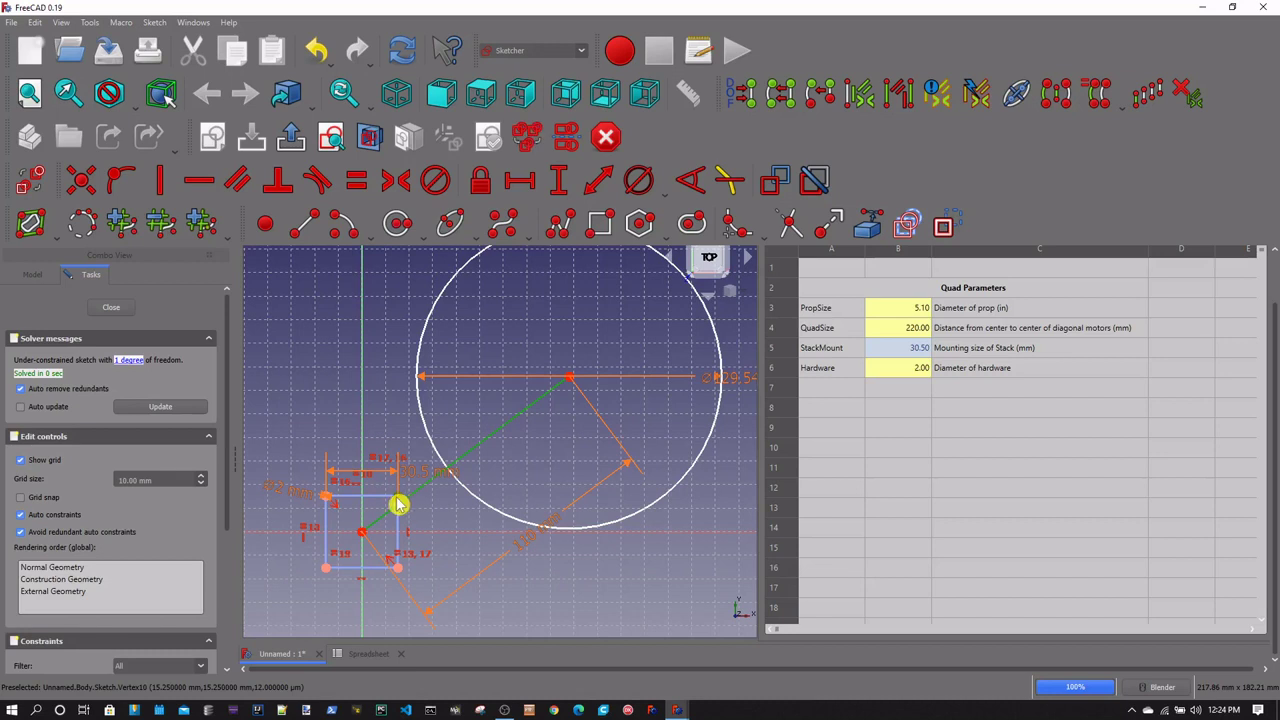
pyautogui.click(123, 180)
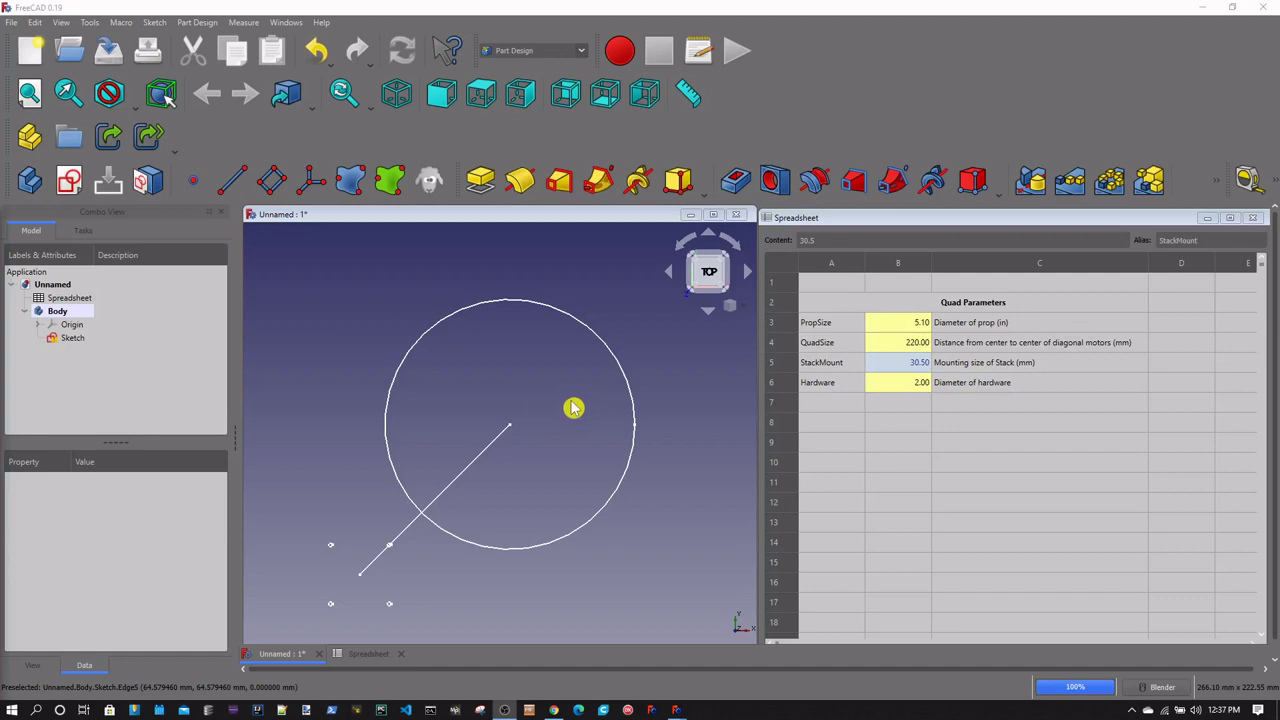
# Switch to the Spreadsheet workbench and merge cells A8 to C8 below the quad parameters
pyautogui.click(853, 428)
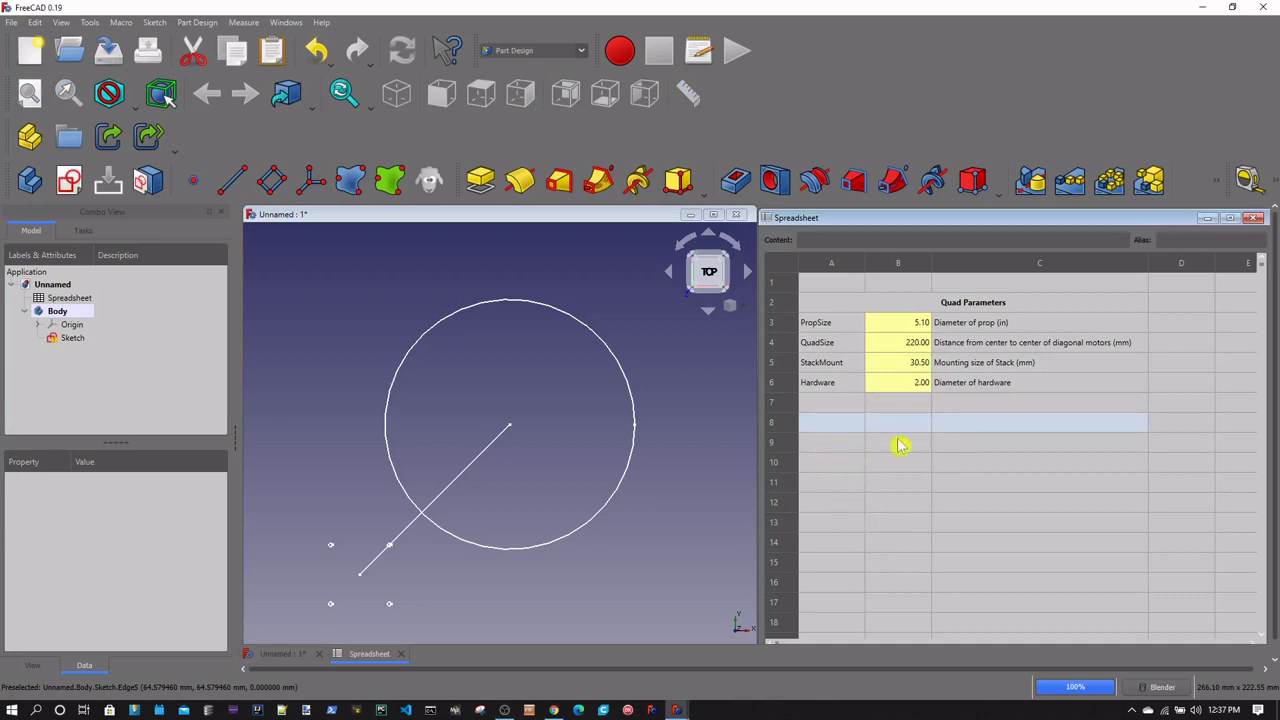
pyautogui.click(581, 50)
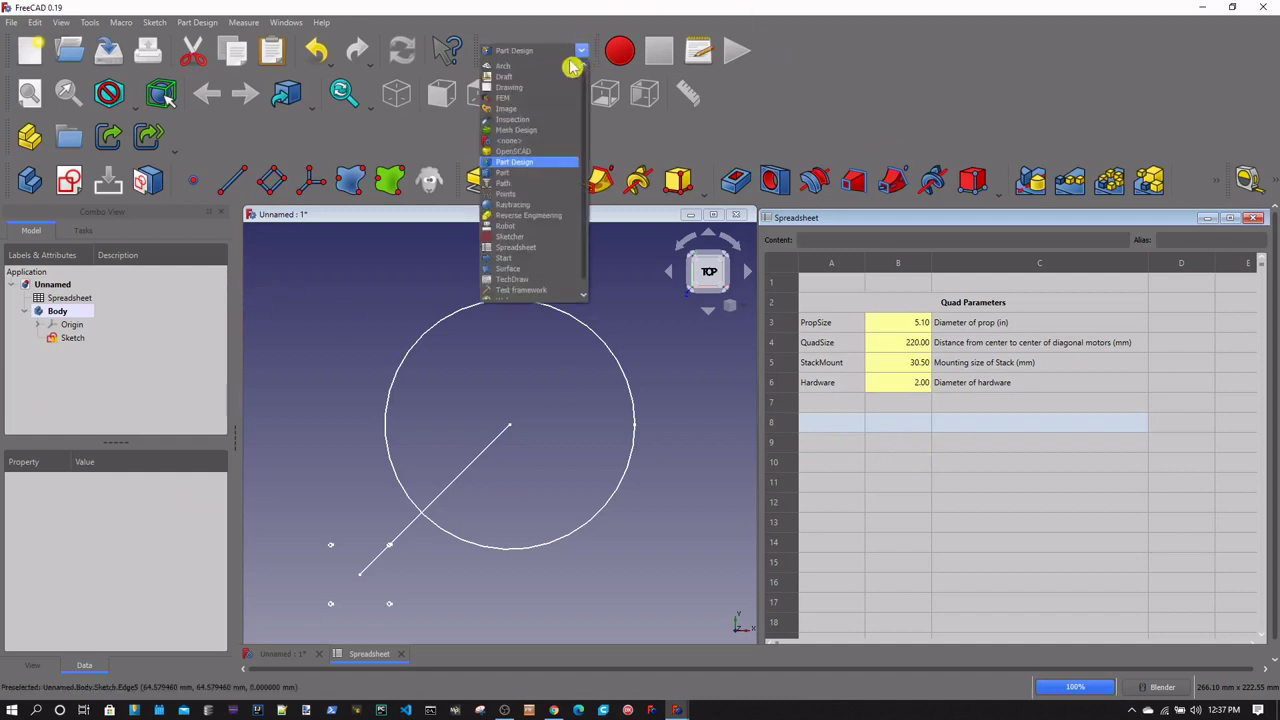
pyautogui.click(530, 250)
pyautogui.click(847, 428)
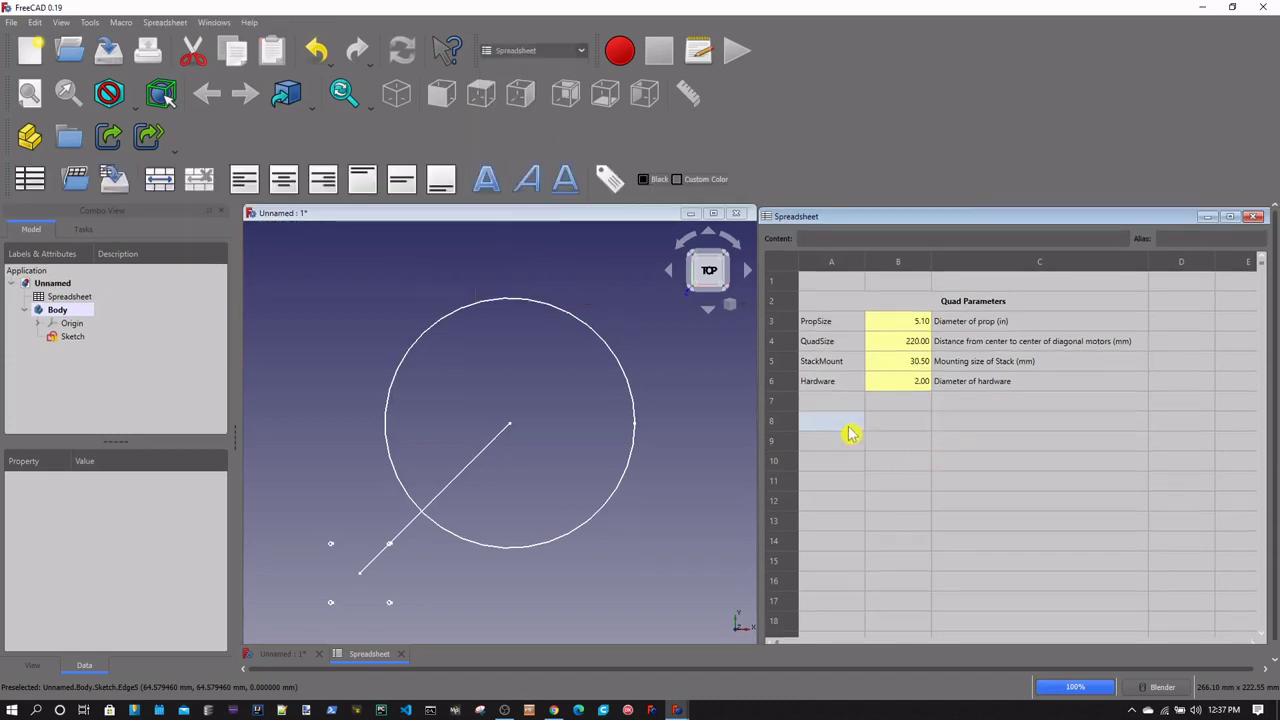
pyautogui.moveTo(847, 432); pyautogui.dragTo(1010, 434)
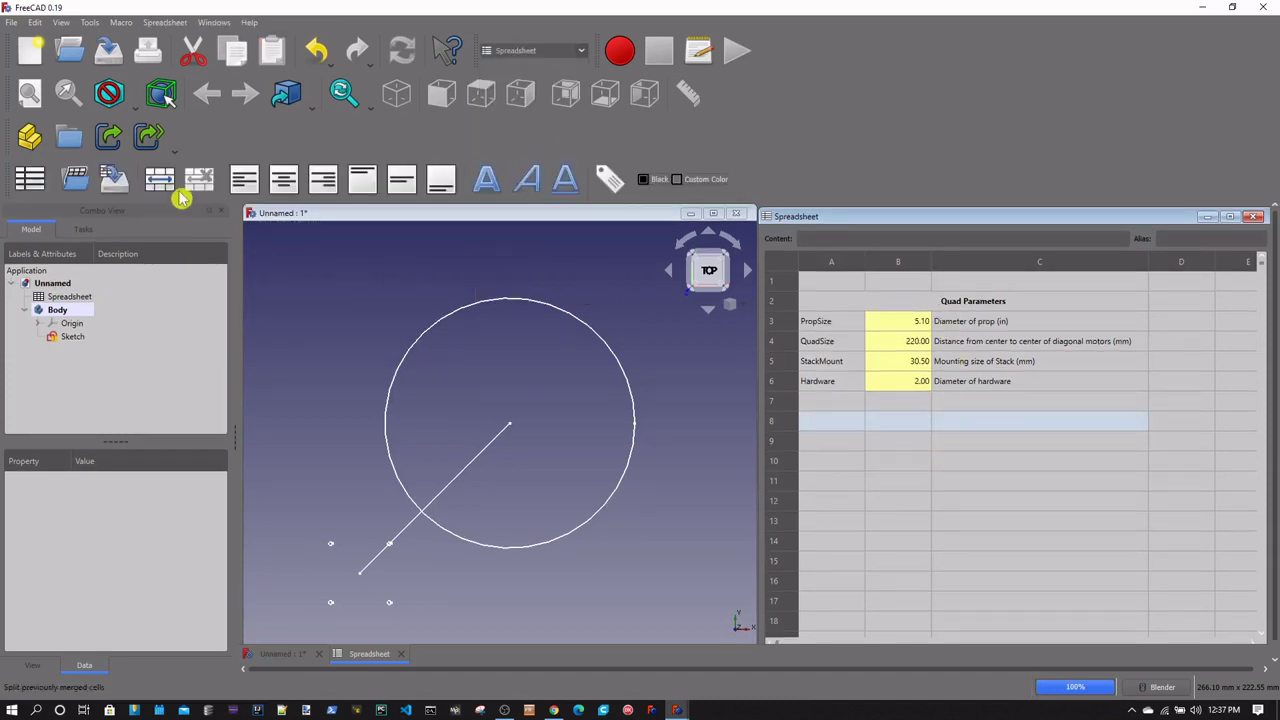
pyautogui.click(160, 179)
# Format the merged row 8 cell as horizontally centered and bold, and enter the heading Motor Parameters
pyautogui.rightClick(894, 429)
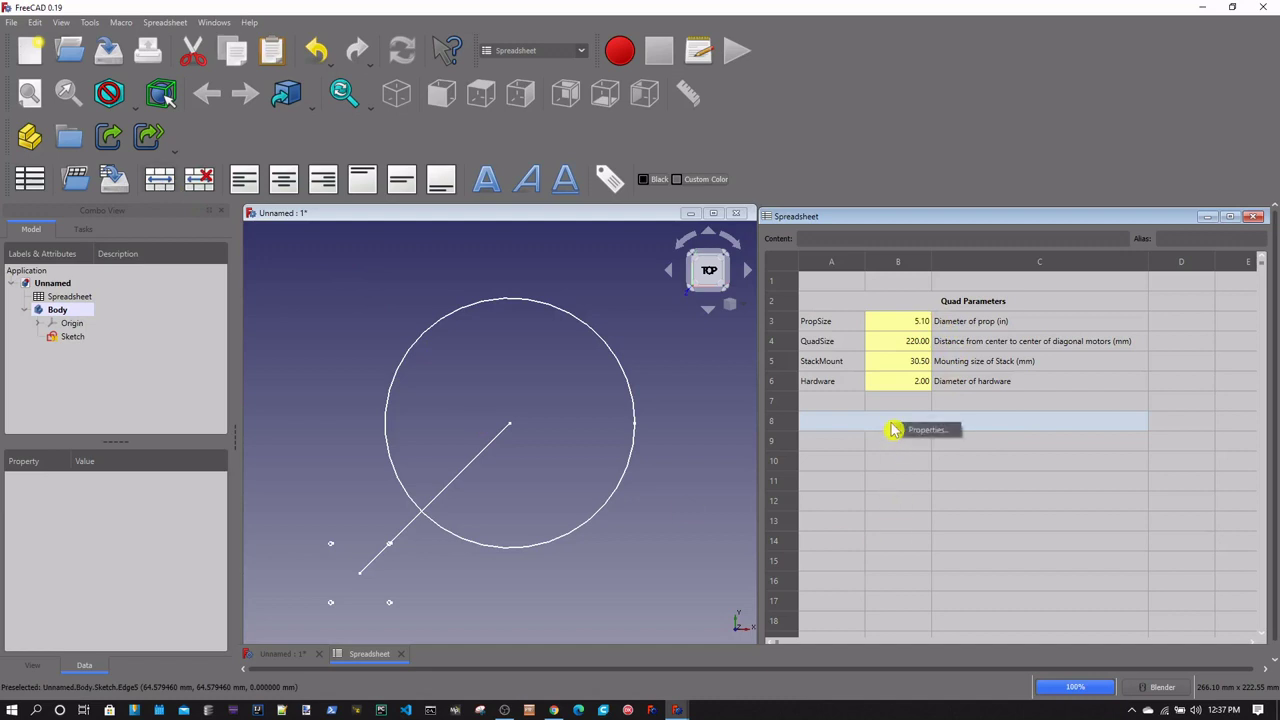
pyautogui.click(918, 430)
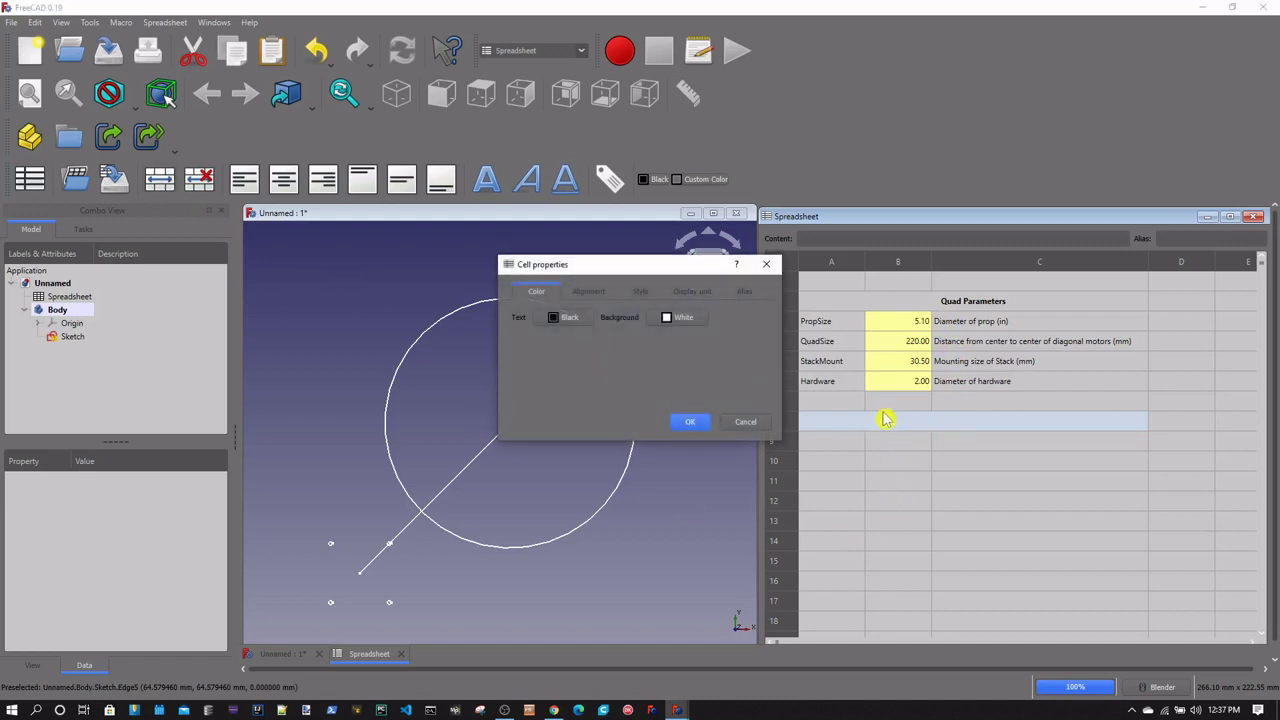
pyautogui.click(590, 291)
pyautogui.click(518, 343)
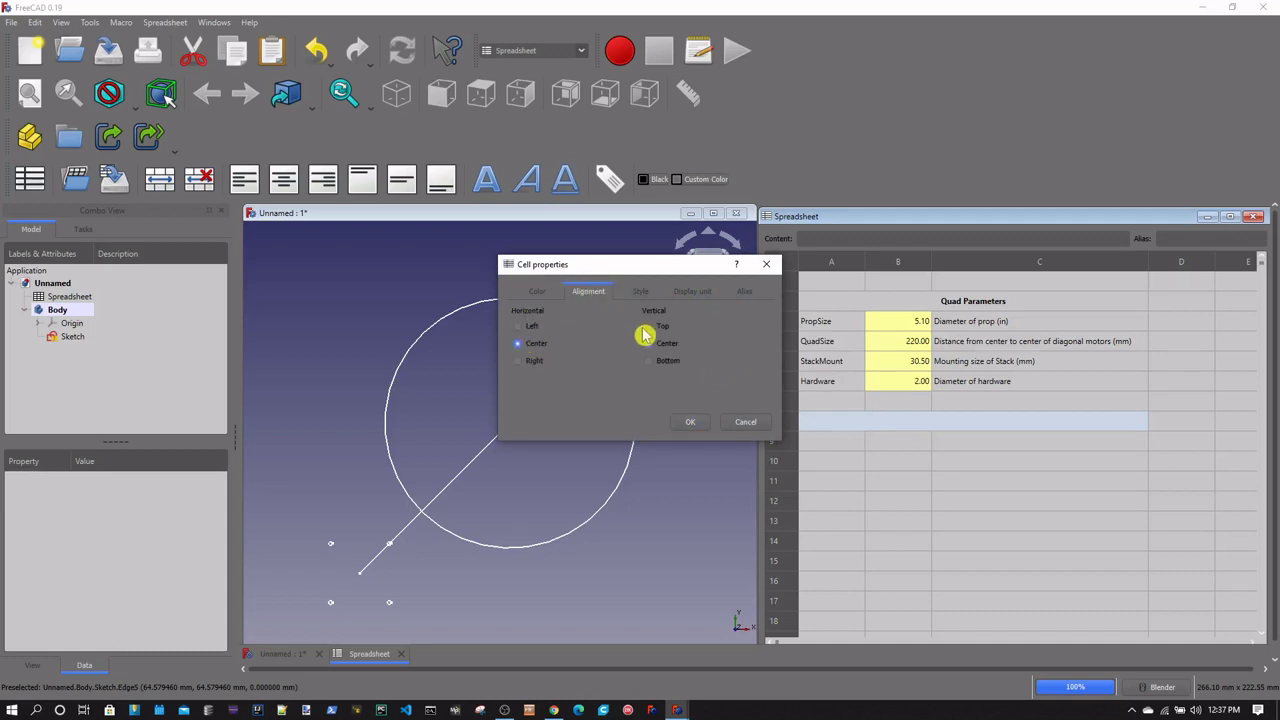
pyautogui.click(645, 292)
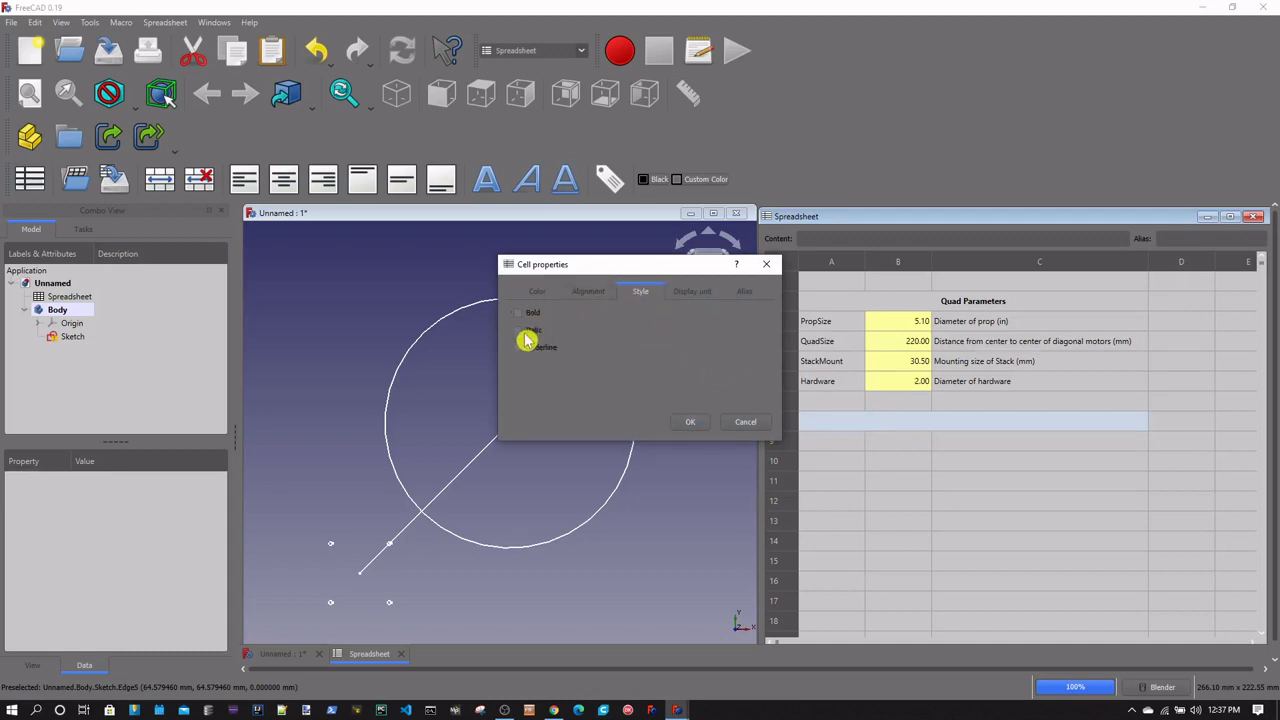
pyautogui.click(518, 313)
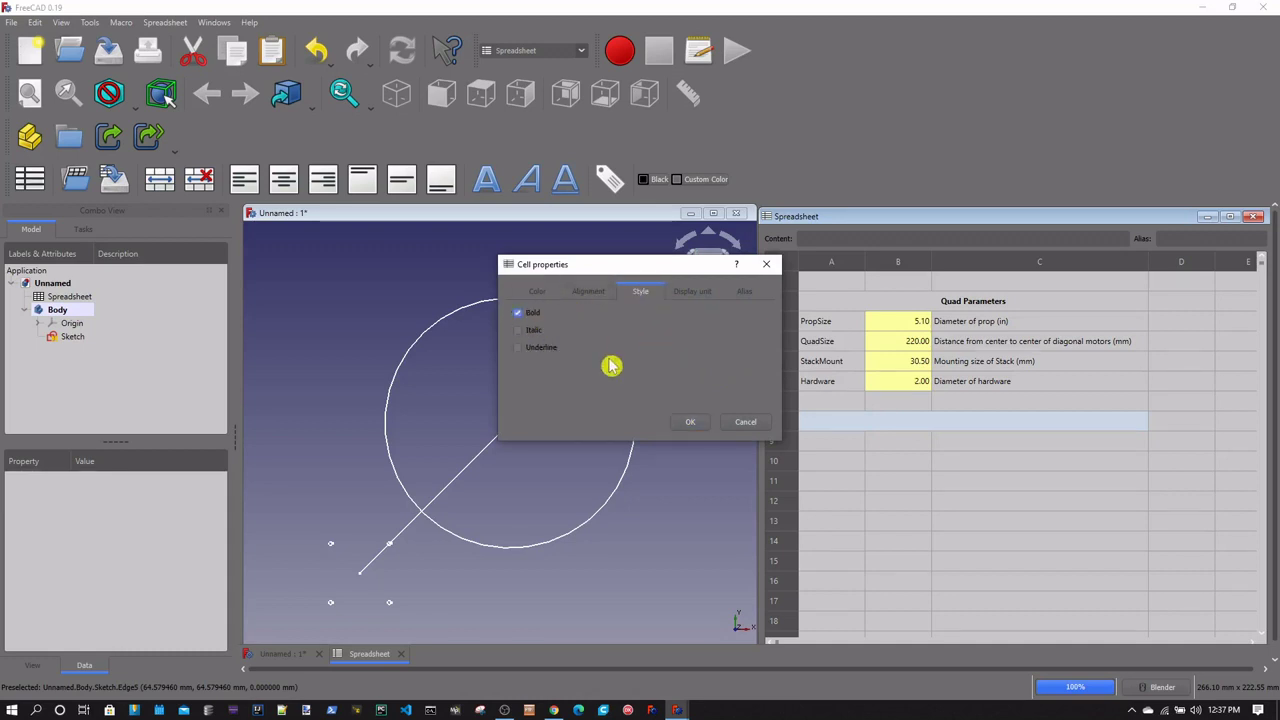
pyautogui.click(690, 422)
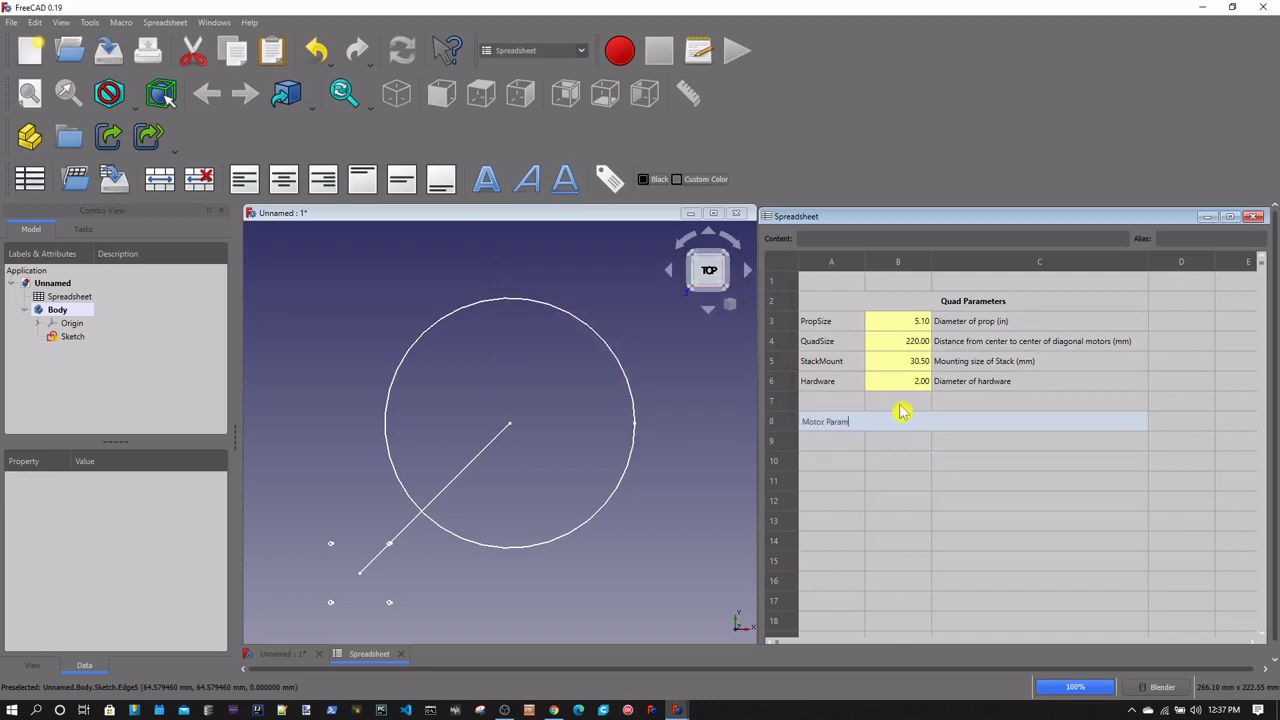
pyautogui.press('Return')
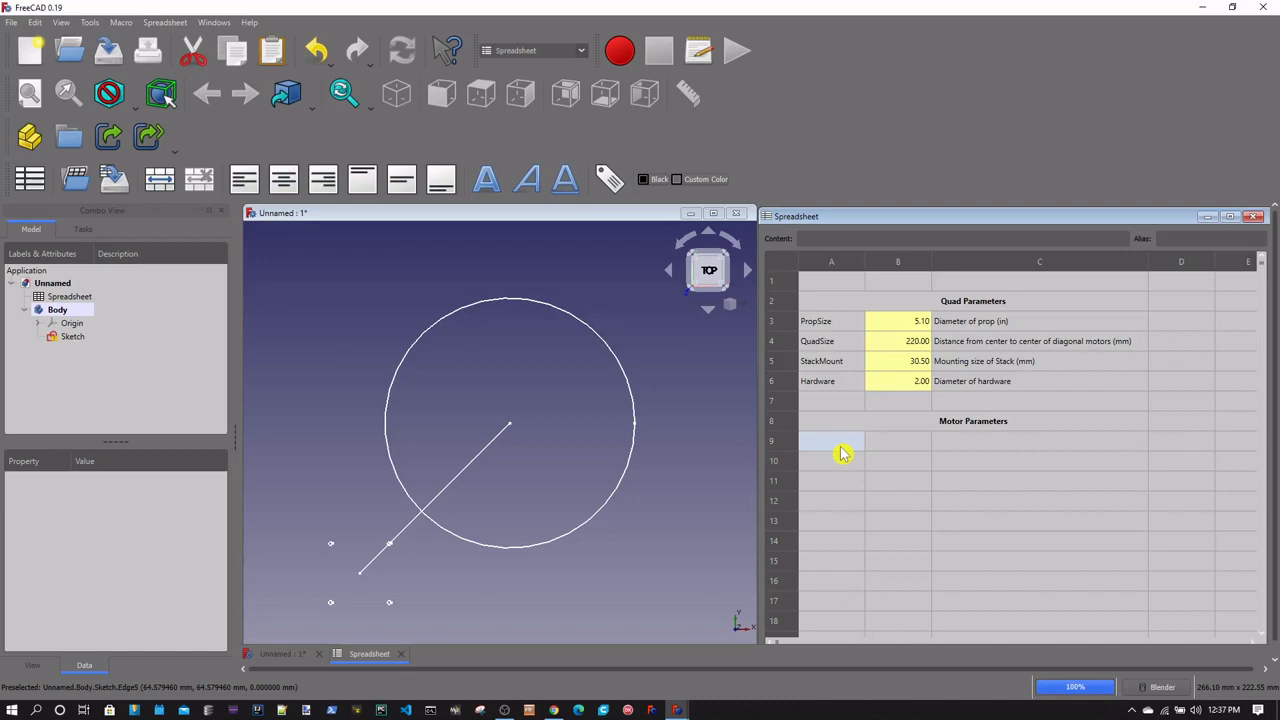
# Enter the label MotorMount in A9 and the description "Center to center distance of diagonal motor screws (mm)" in C9
pyautogui.write('MotorMount')
pyautogui.click(996, 450)
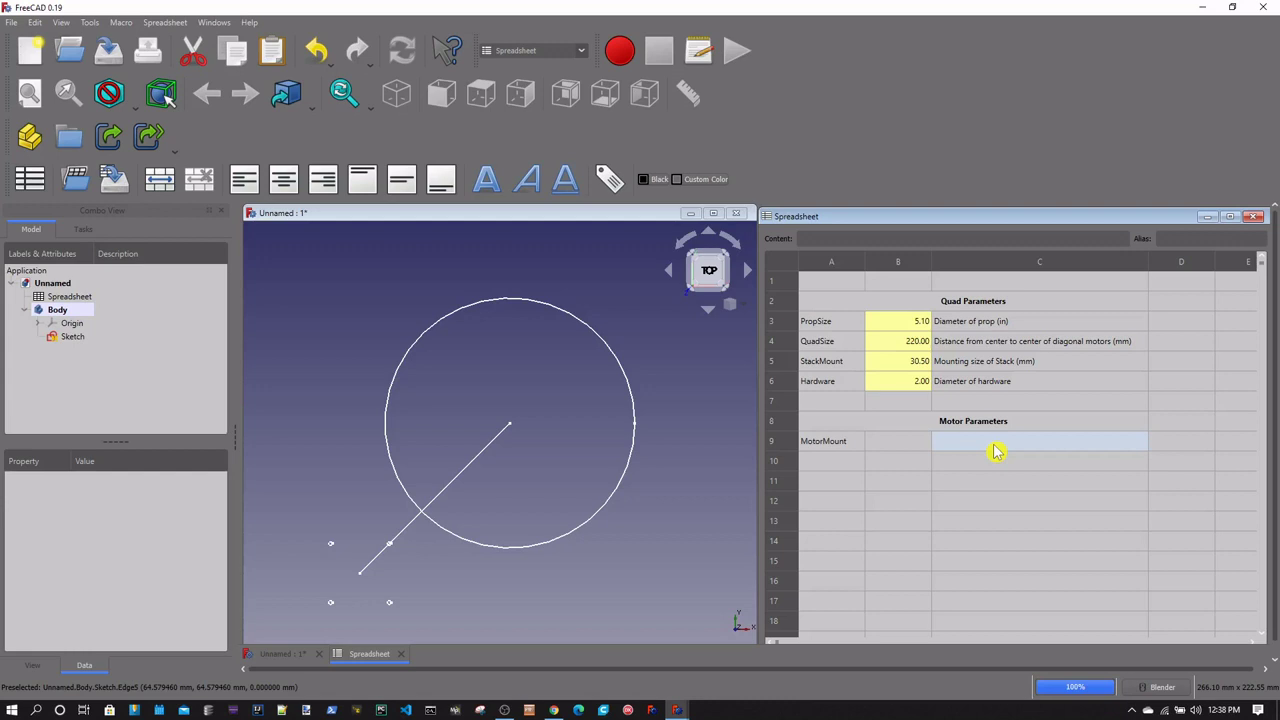
pyautogui.write('ce')
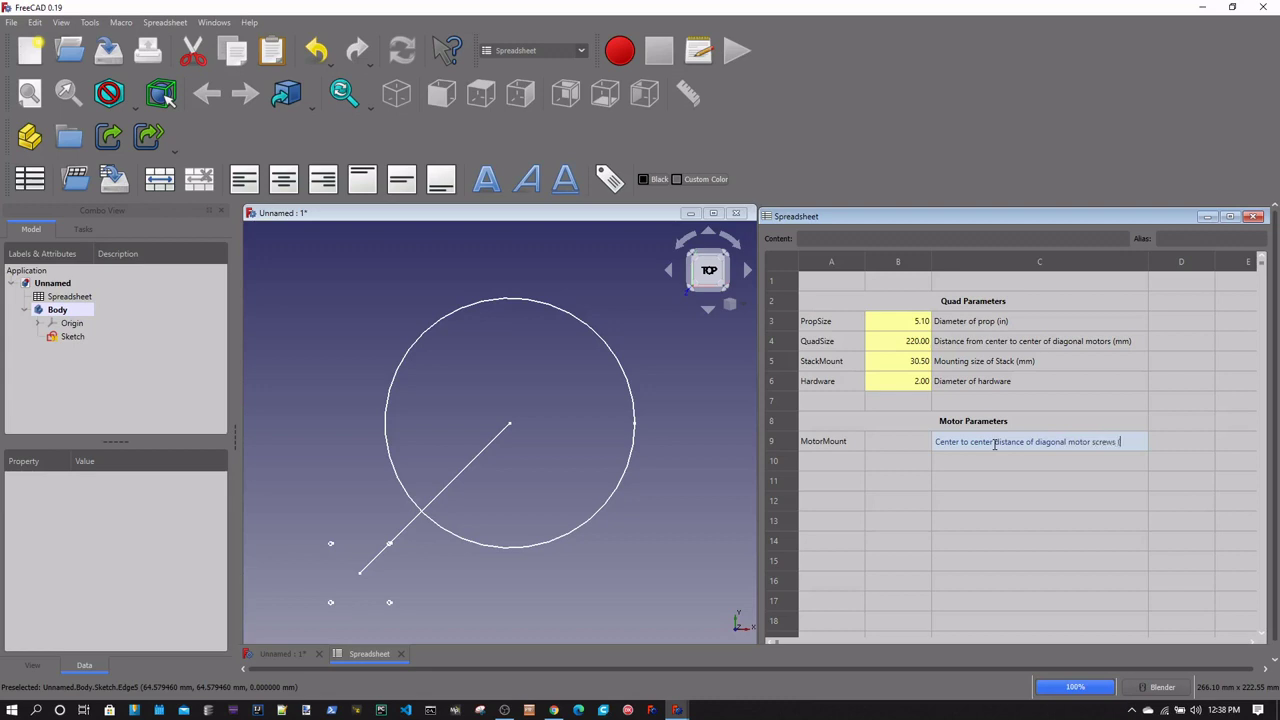
pyautogui.press('Return')
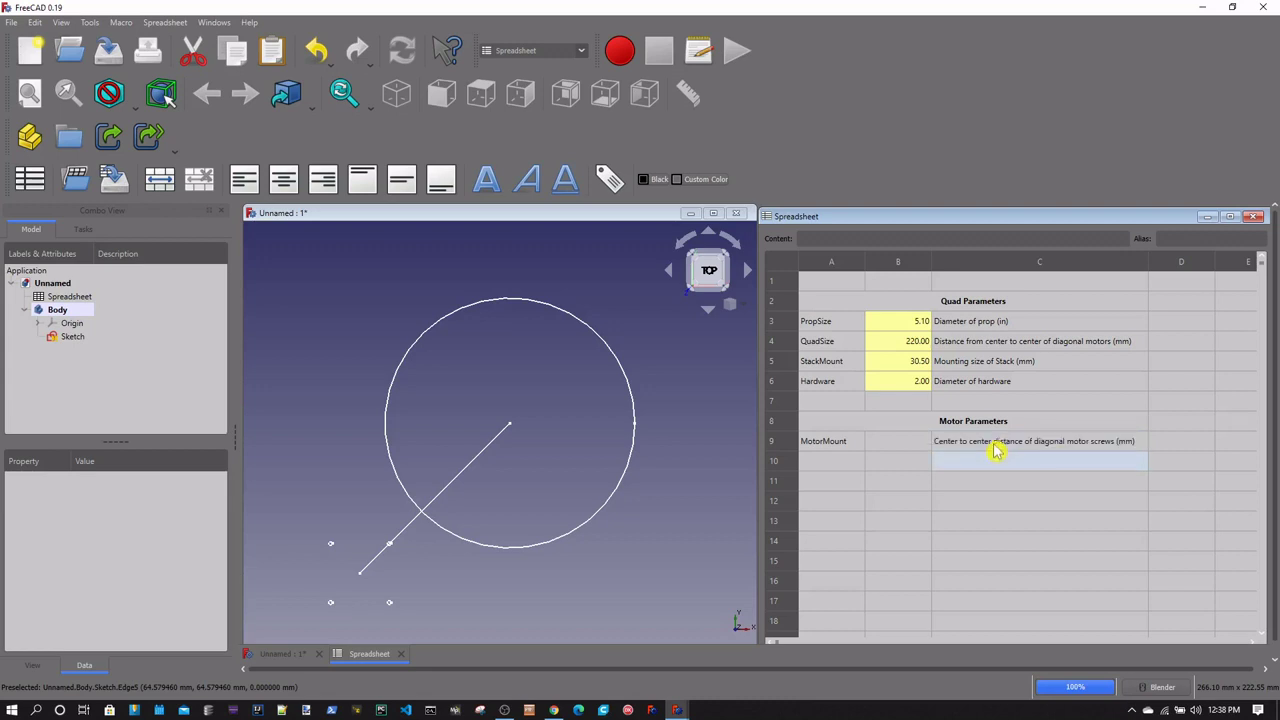
# Enter the label MotorHardware in A10 and the description "Diameter of motor mounting screws (mm)" in C10
pyautogui.click(815, 463)
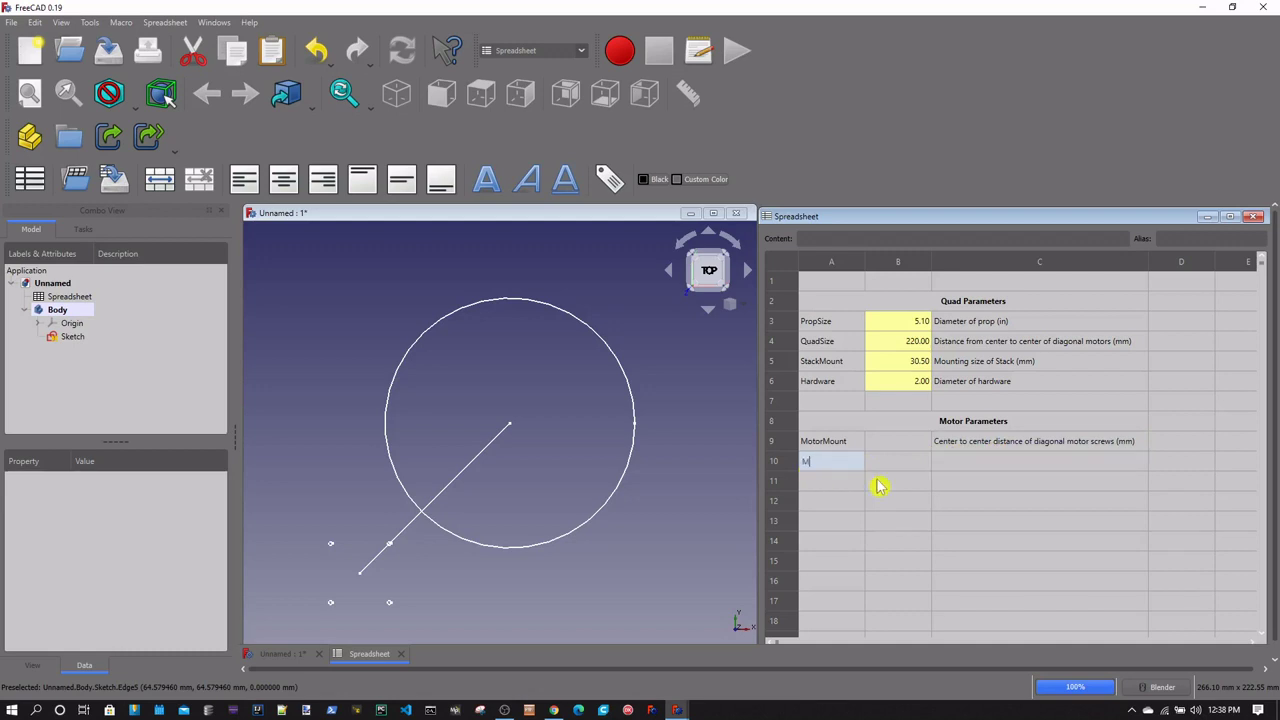
pyautogui.write('otorHardware')
pyautogui.press('Tab')
pyautogui.press('Tab')
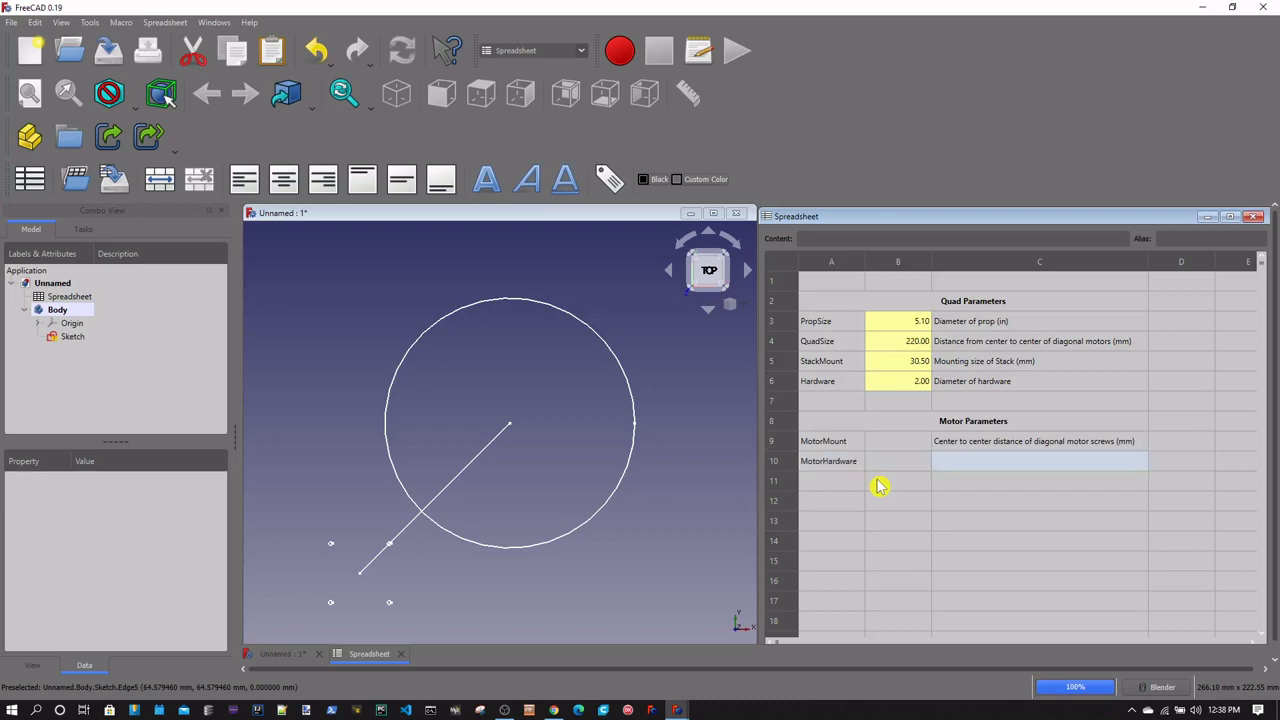
pyautogui.write('Da')
pyautogui.write('ame')
pyautogui.write('ter of motor moun')
pyautogui.write('ting screws (mm)')
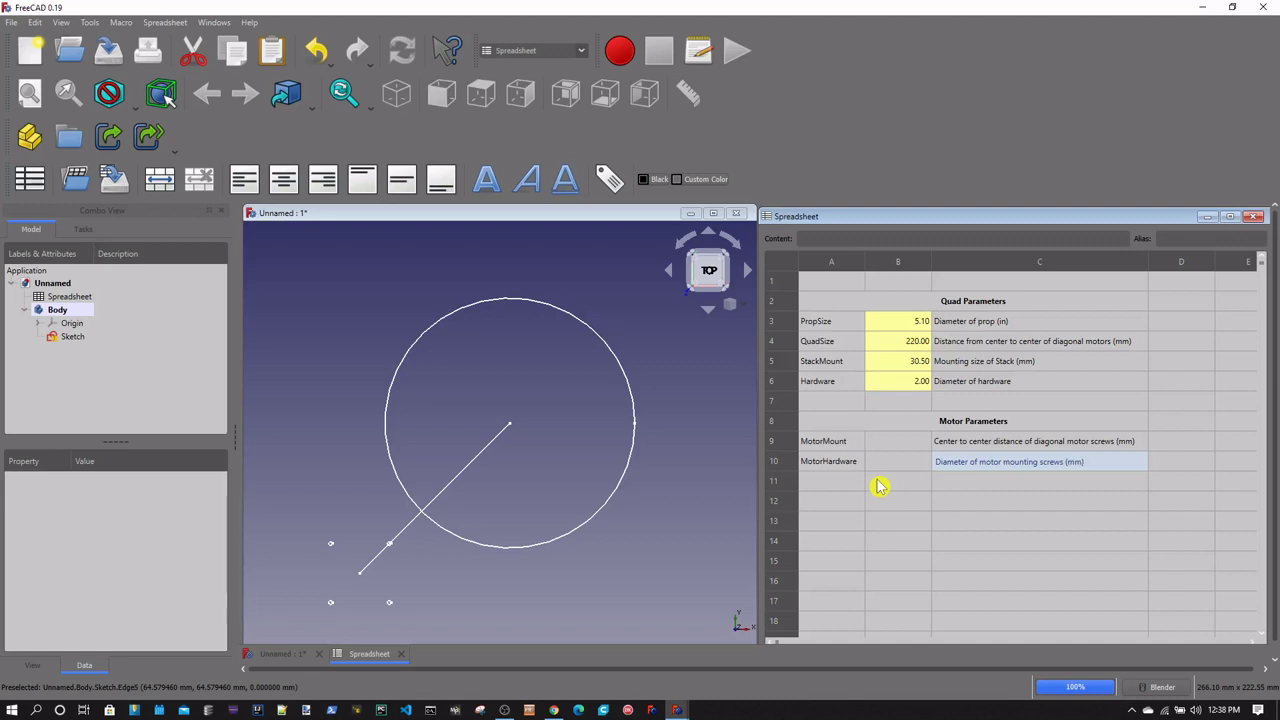
# Enter the label CenterHole in A11 and the description "Diameter of motor shaft access hole" in C11
pyautogui.click(848, 481)
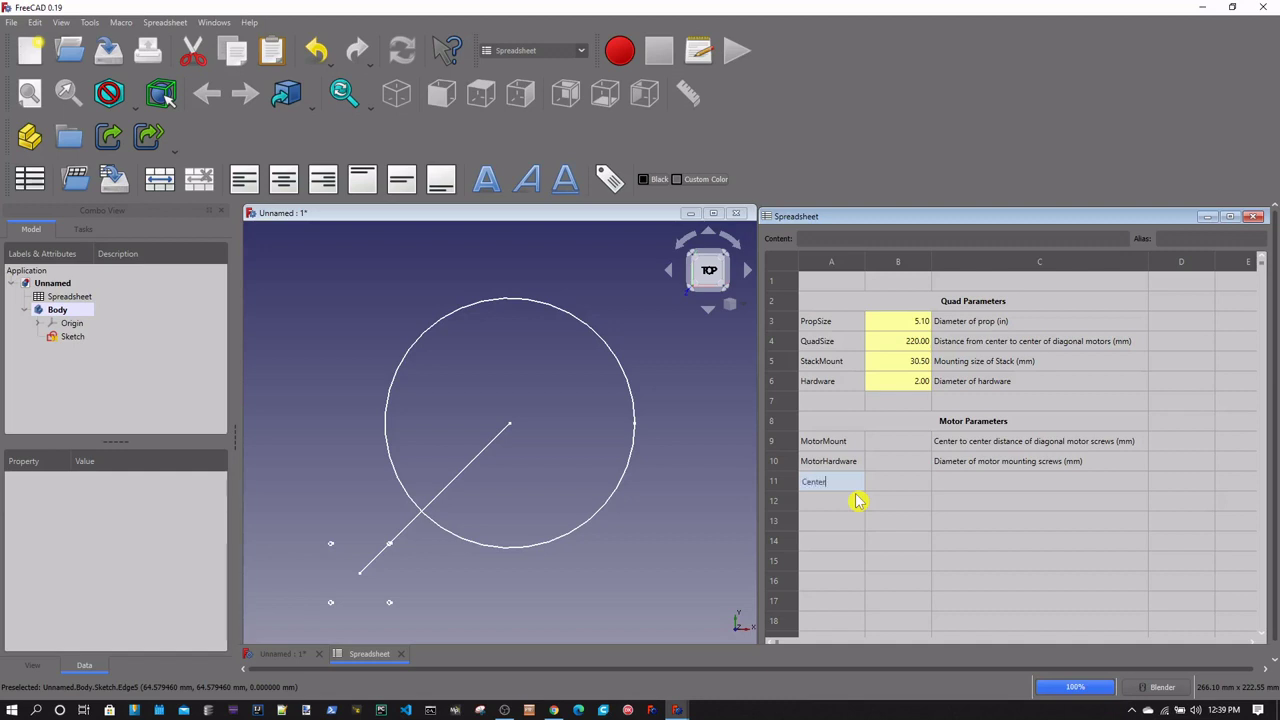
pyautogui.press('Tab')
pyautogui.press('Tab')
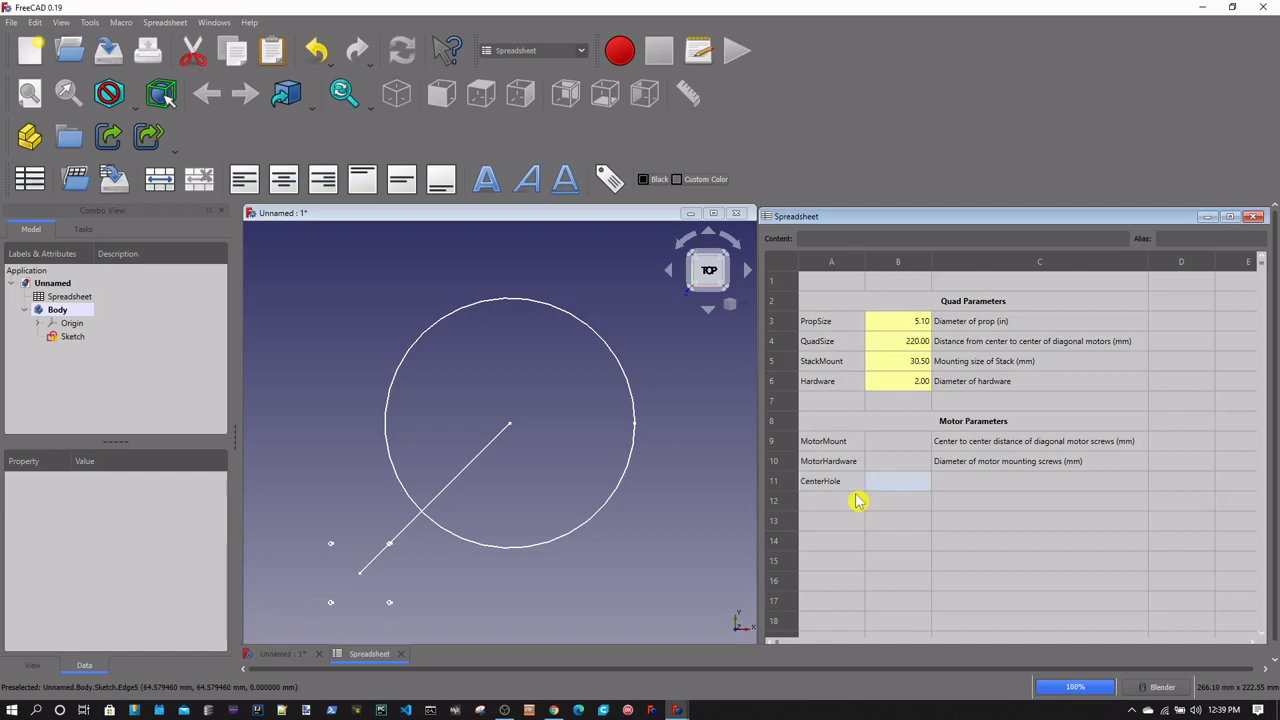
pyautogui.write('Diamet')
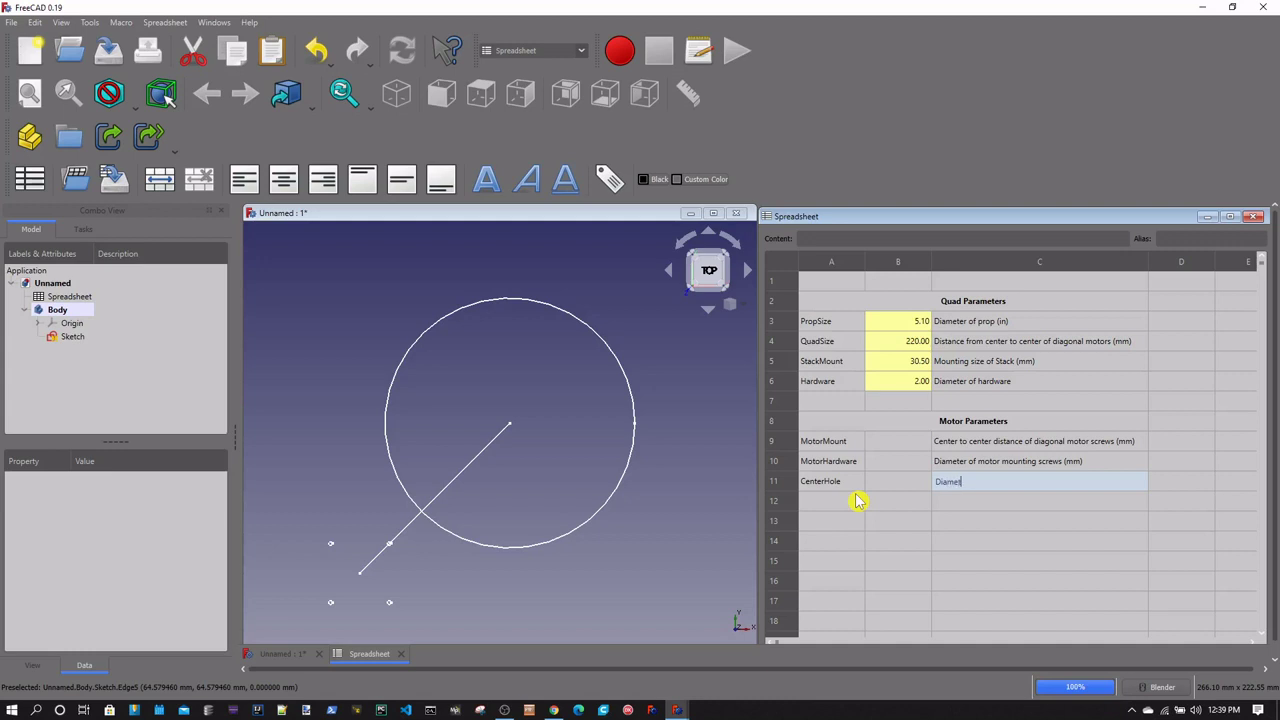
pyautogui.write('er of motor shaft access hole')
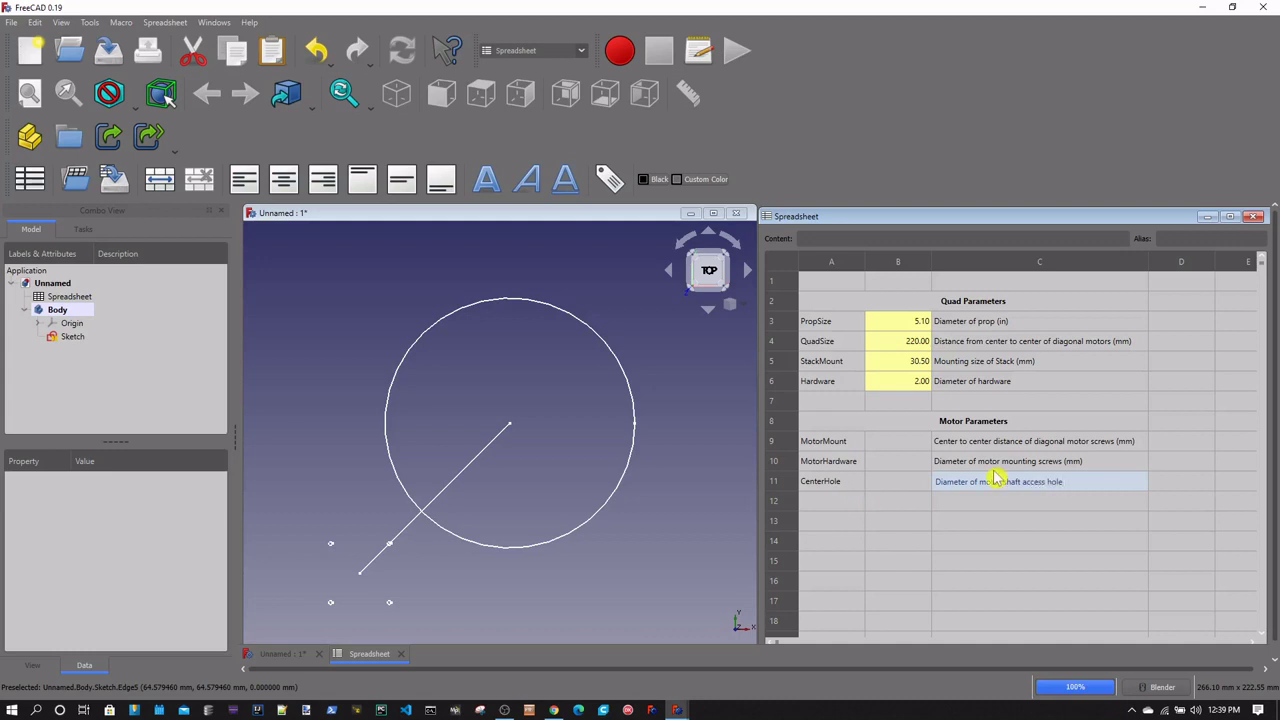
# Fill in the motor parameter values in column B: 16 for MotorMount, 3 for MotorHardware and 6 for CenterHole
pyautogui.click(904, 444)
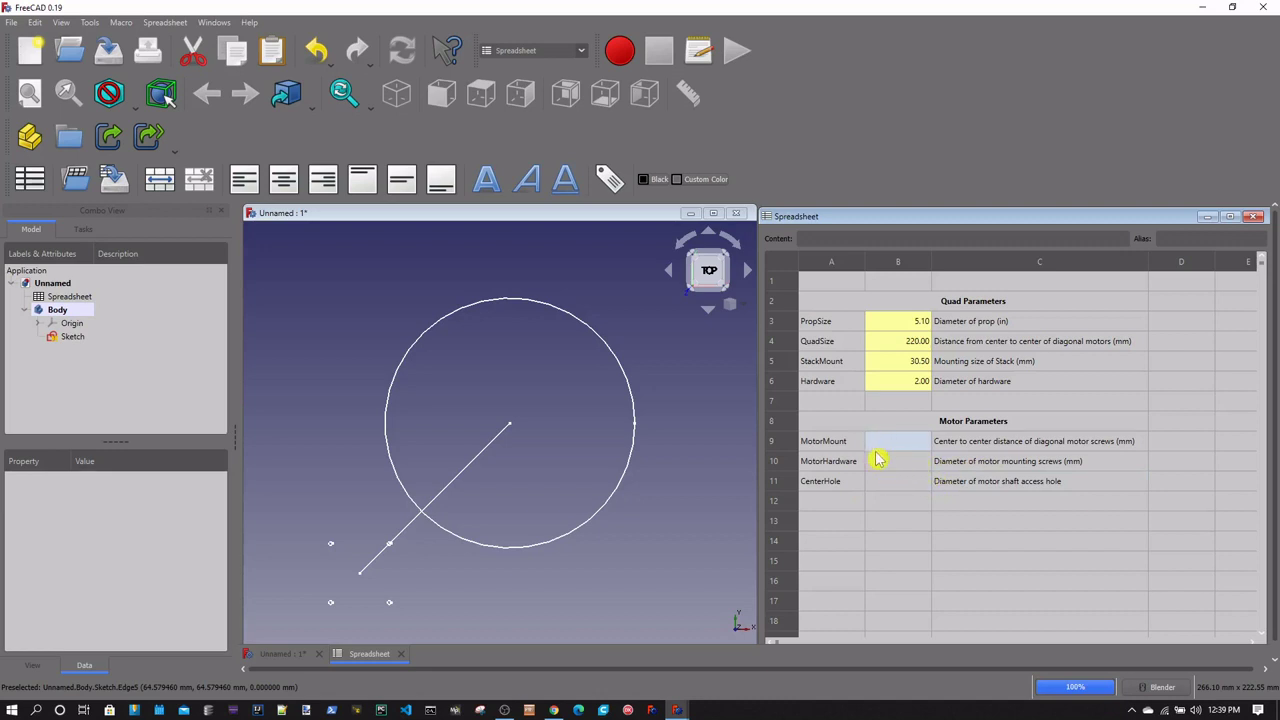
pyautogui.write('16')
pyautogui.press('Return')
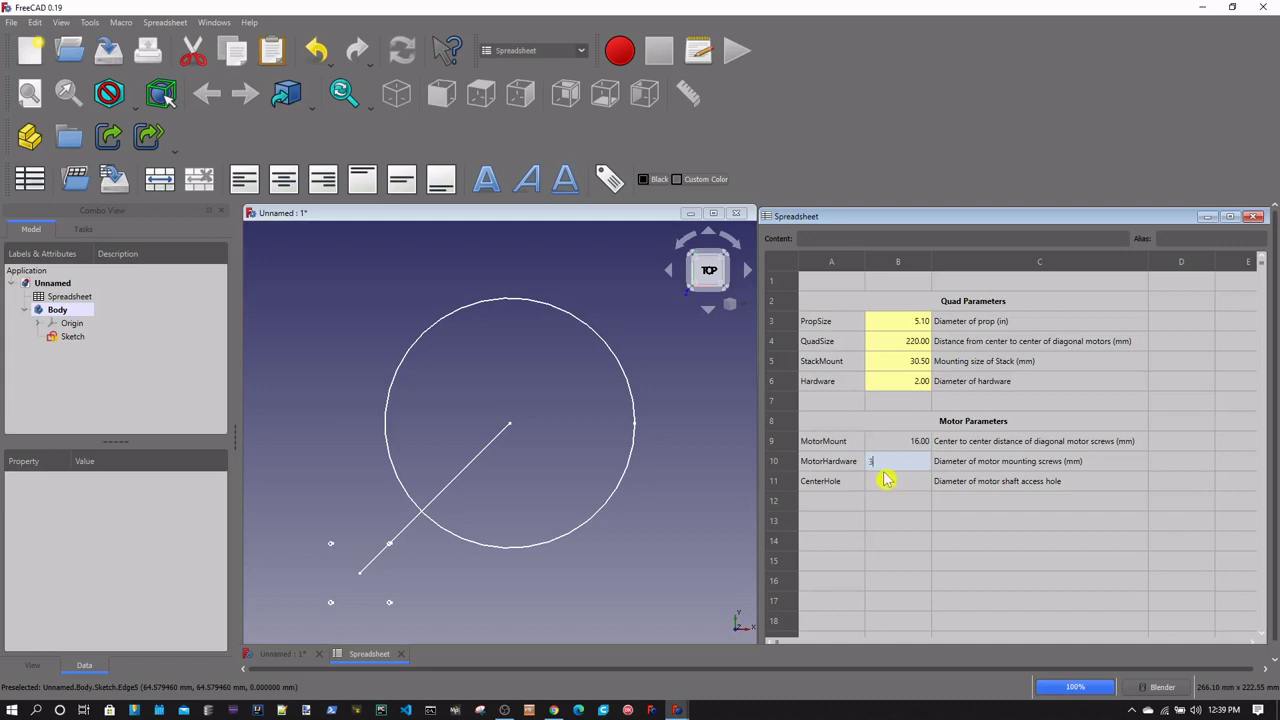
pyautogui.write('3')
pyautogui.press('Return')
pyautogui.click(898, 490)
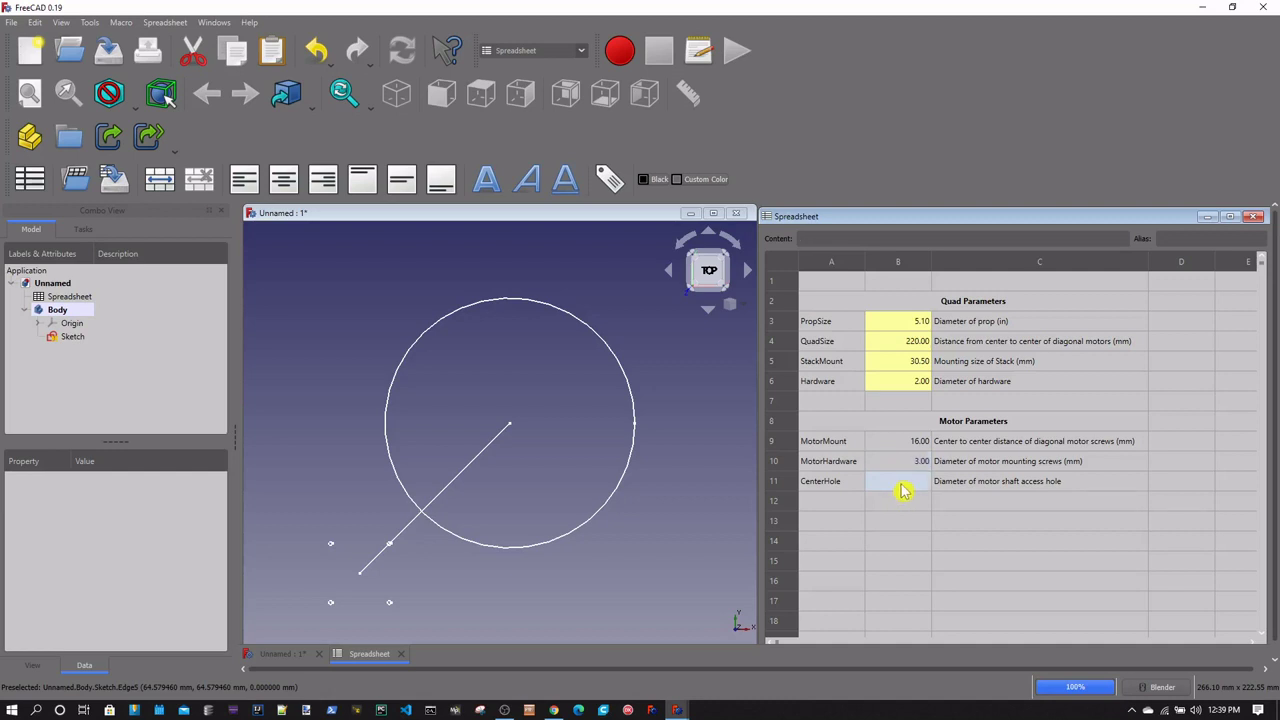
pyautogui.write('6')
pyautogui.press('Return')
# Assign the alias MotorMount to cell B9 in its cell properties
pyautogui.rightClick(907, 448)
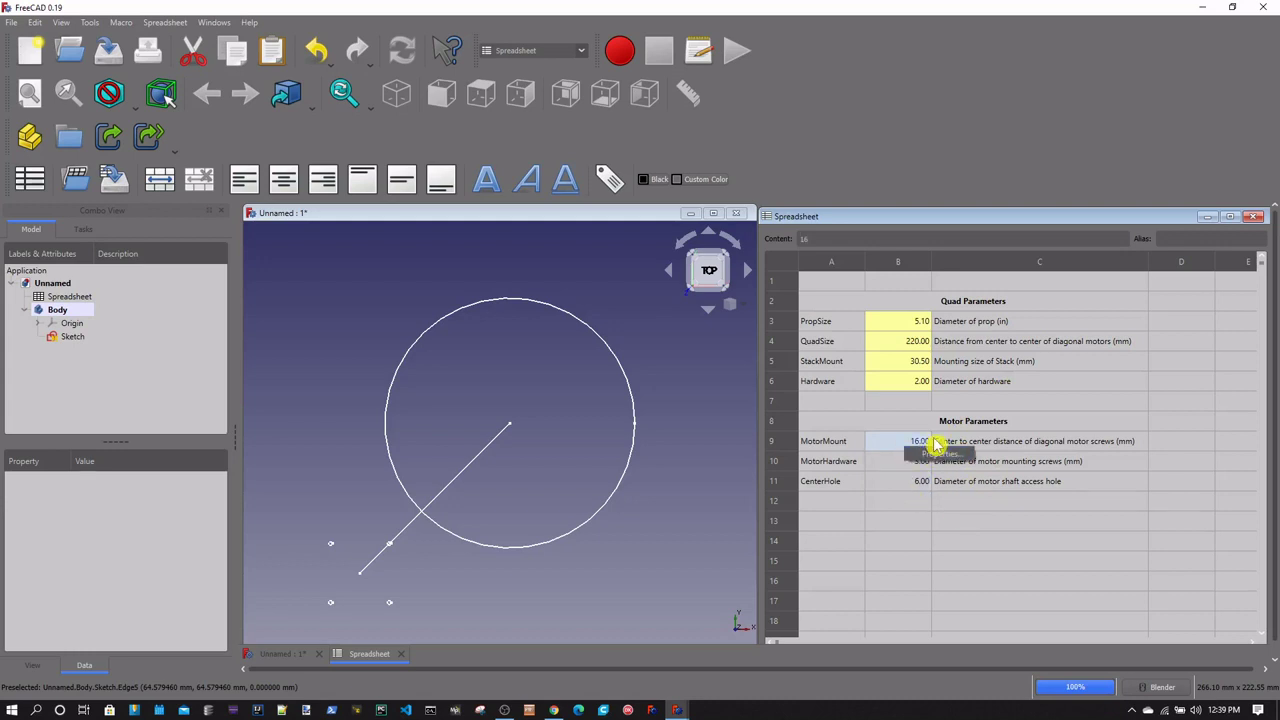
pyautogui.click(934, 457)
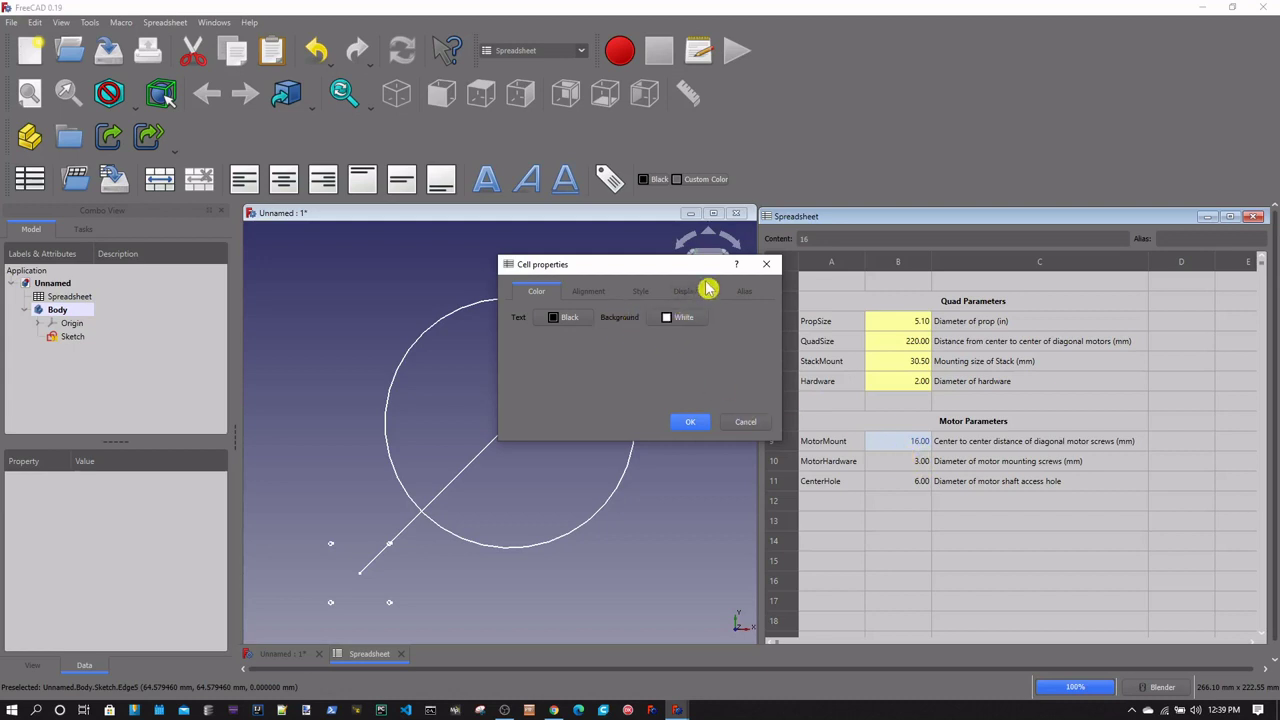
pyautogui.moveTo(650, 275); pyautogui.dragTo(557, 276)
pyautogui.click(648, 293)
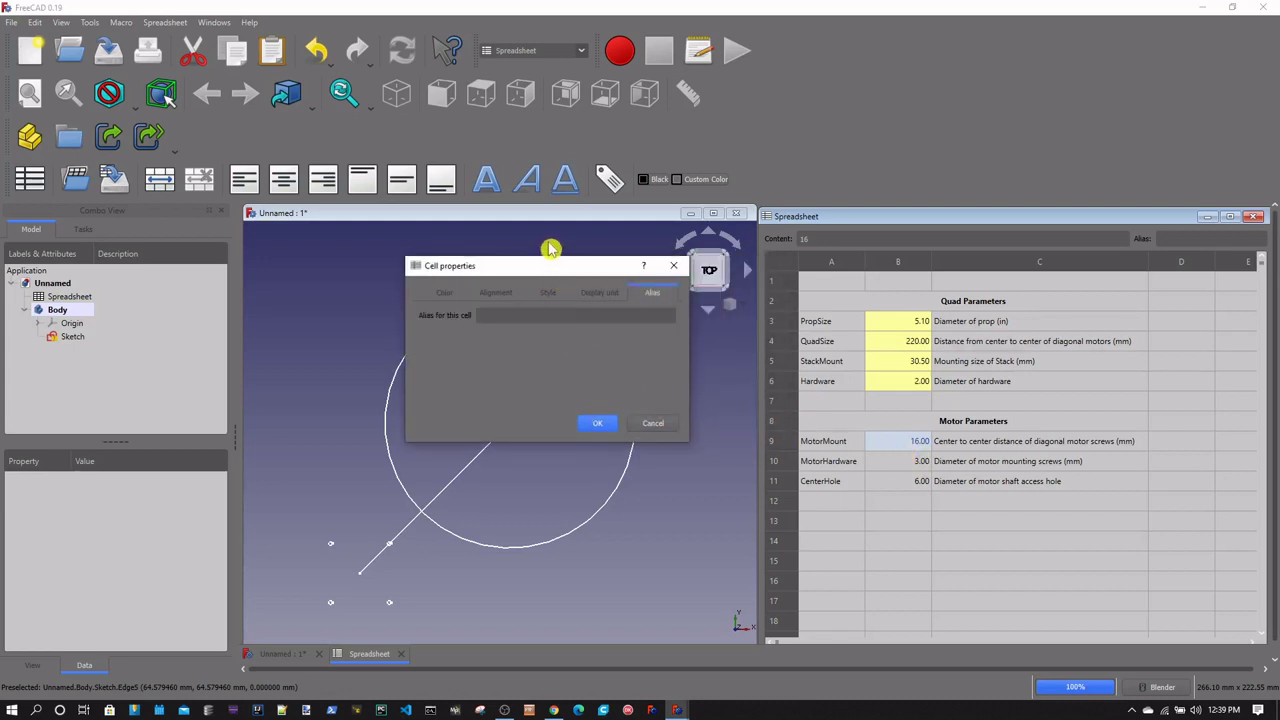
pyautogui.click(528, 314)
pyautogui.write('MotorMount')
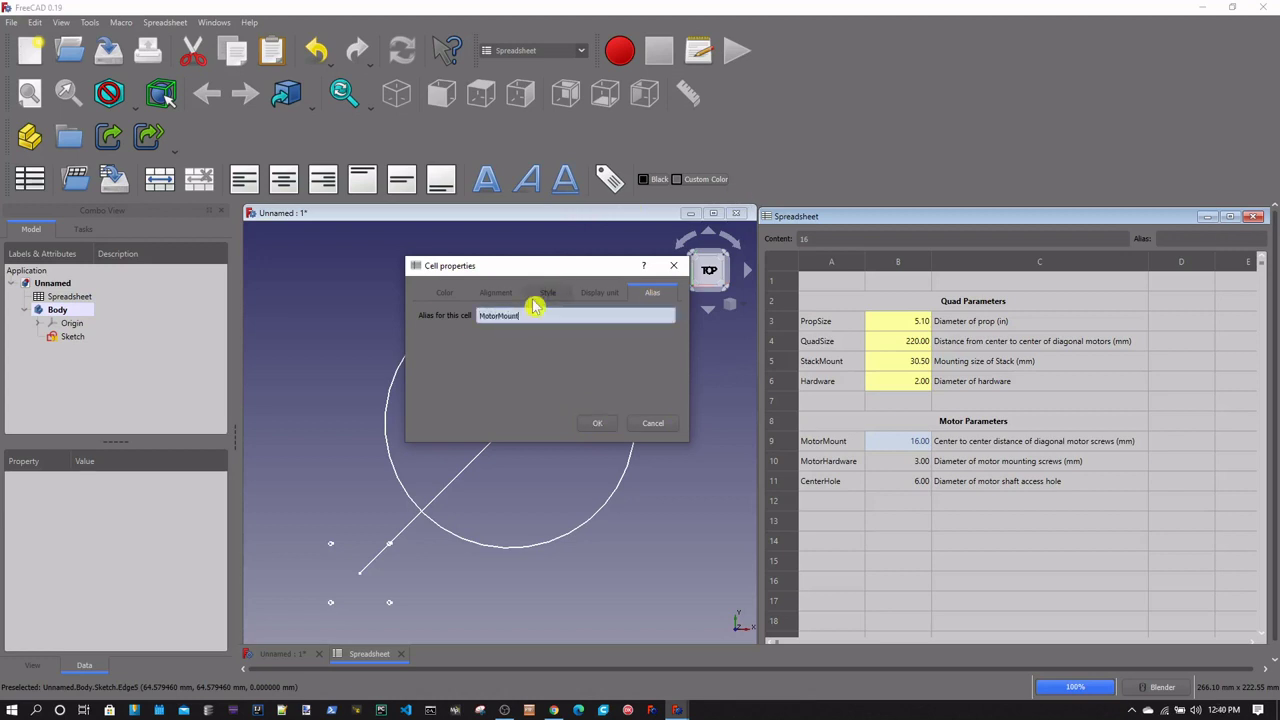
pyautogui.click(592, 425)
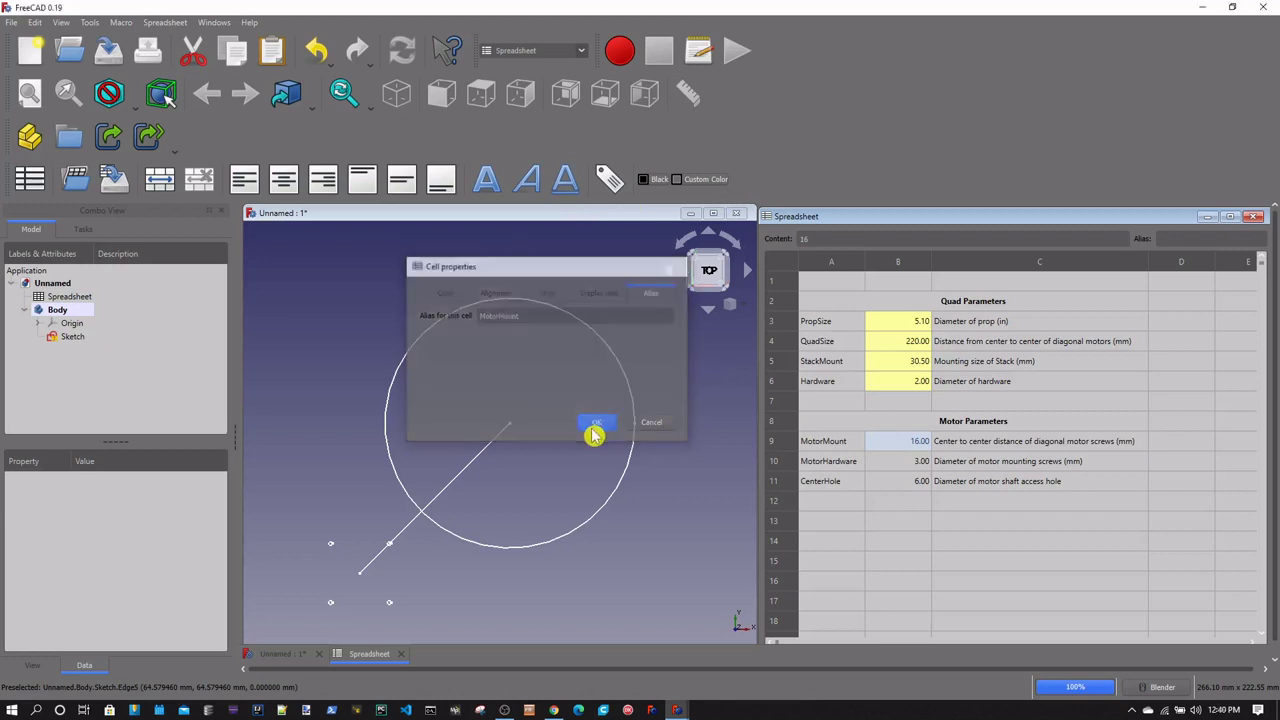
# Assign the alias MotorHardware to cell B10 in its cell properties
pyautogui.click(911, 465)
pyautogui.rightClick(905, 465)
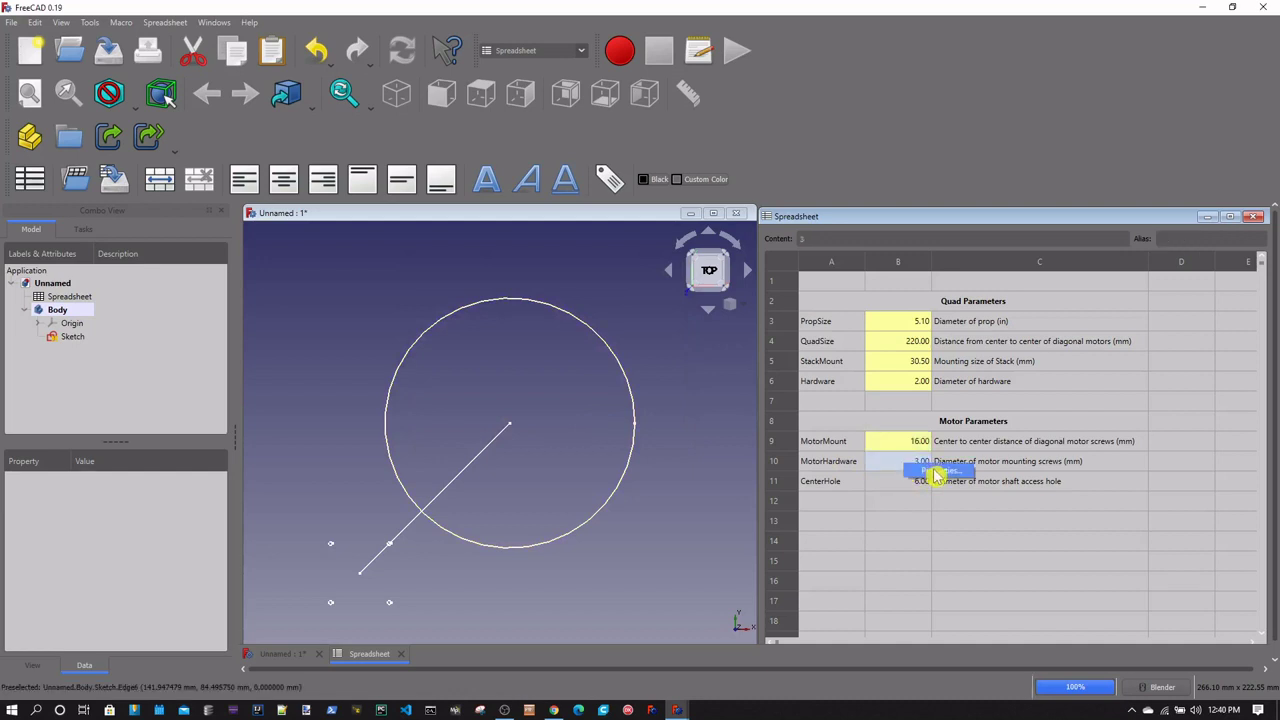
pyautogui.click(940, 470)
pyautogui.click(745, 291)
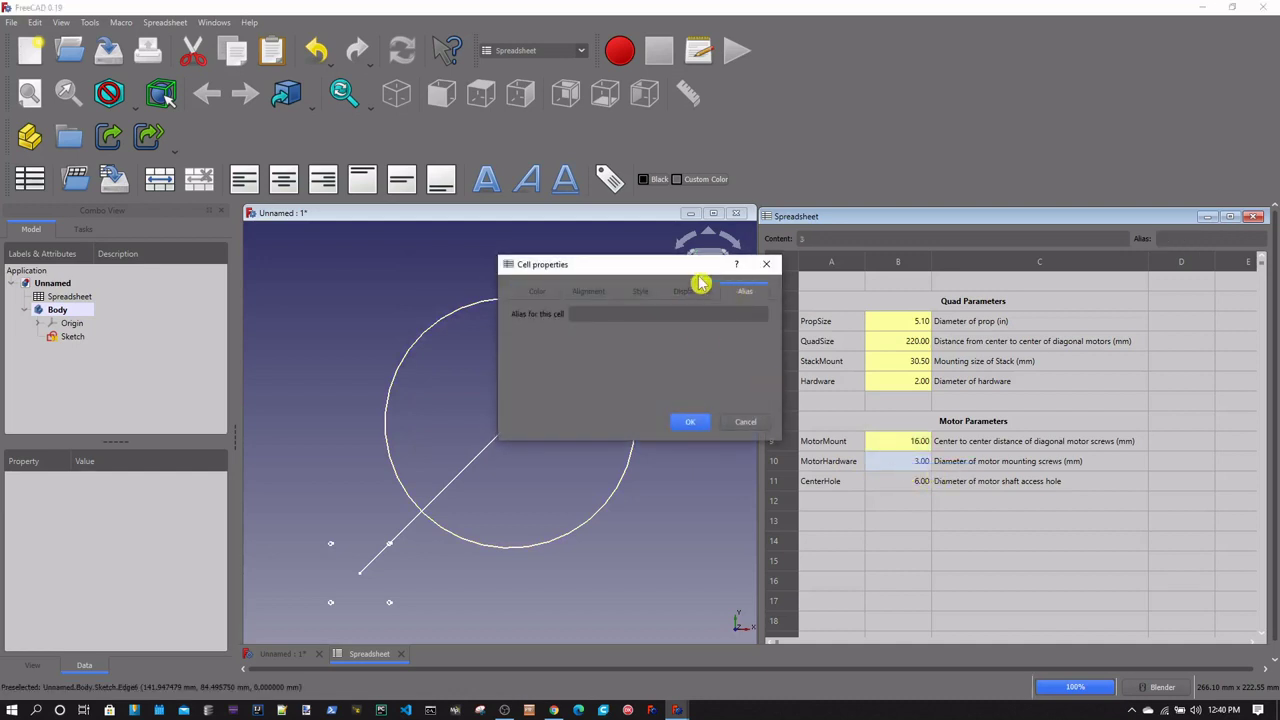
pyautogui.click(594, 314)
pyautogui.write('Moptor')
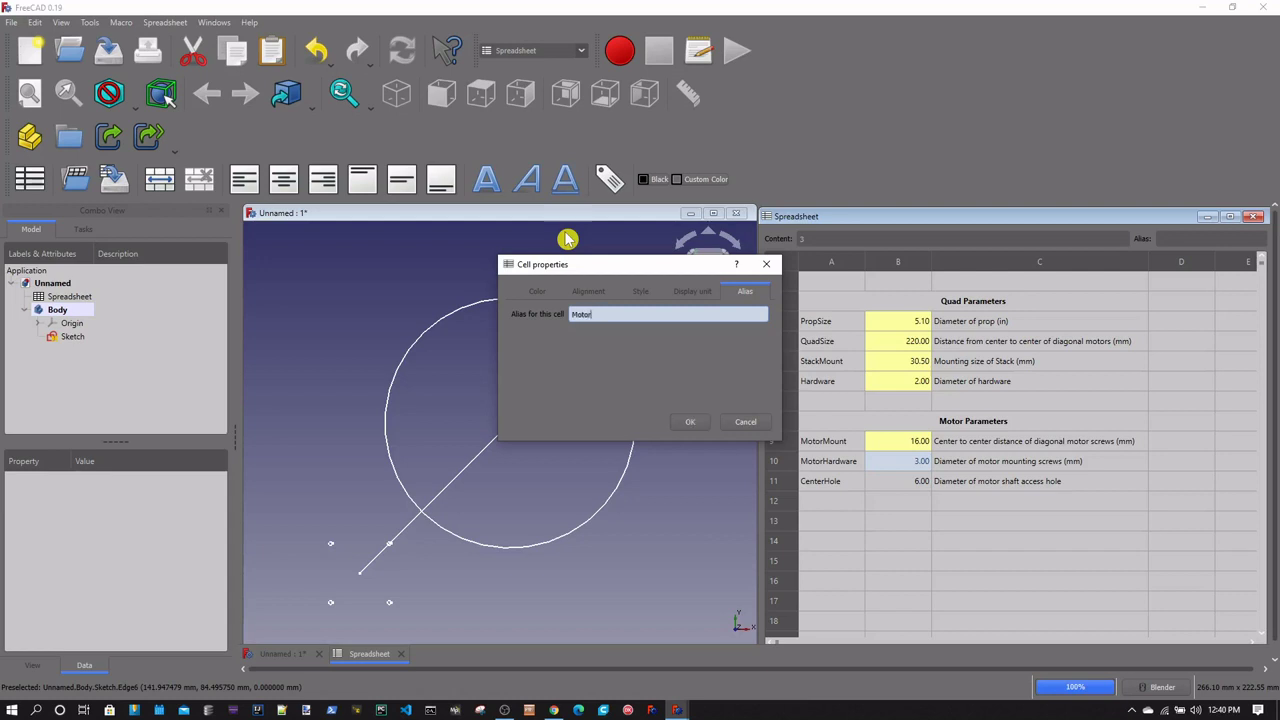
pyautogui.write('Hardware')
pyautogui.click(690, 421)
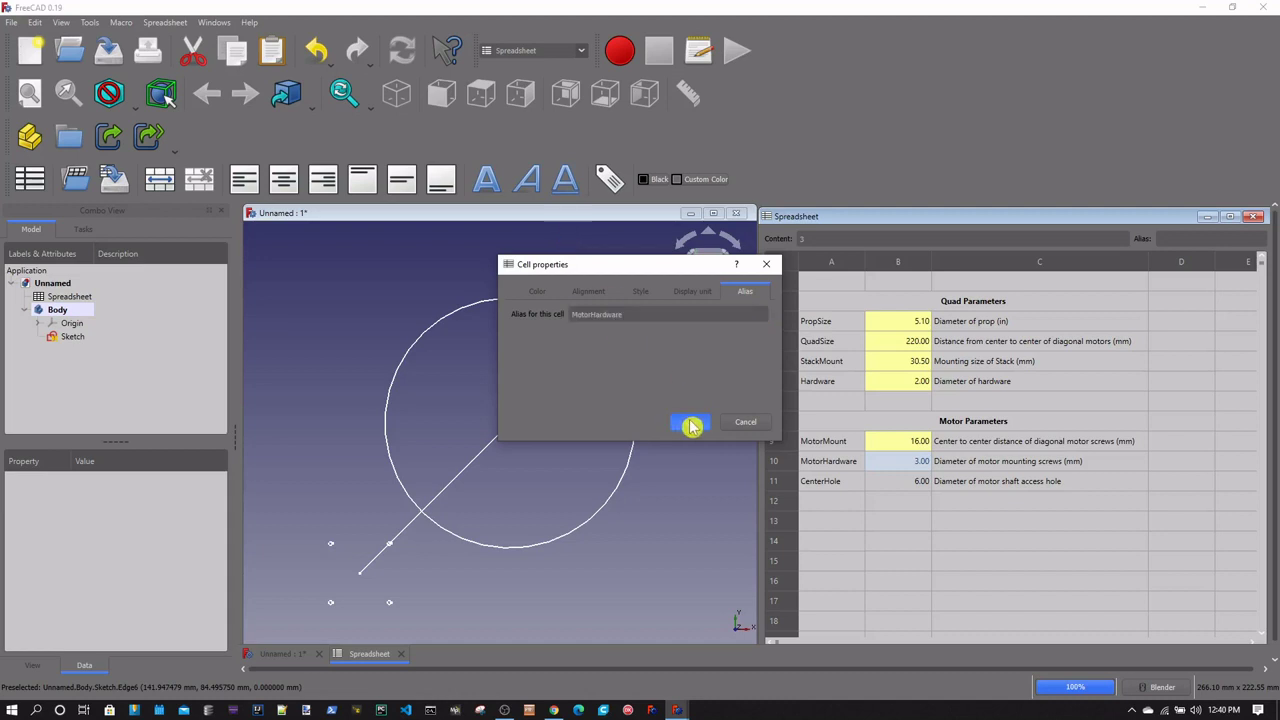
# Assign the alias CenterHole to cell B11 in its cell properties
pyautogui.click(900, 484)
pyautogui.rightClick(896, 484)
pyautogui.click(930, 492)
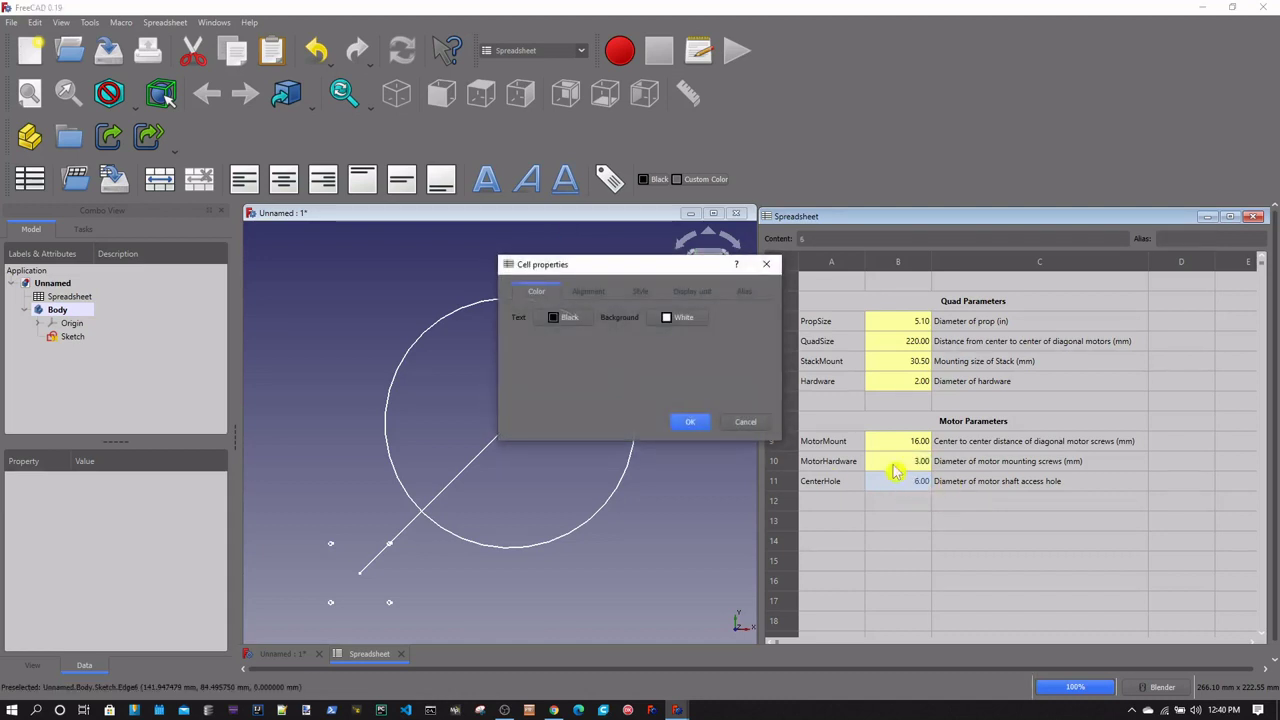
pyautogui.click(745, 292)
pyautogui.click(597, 313)
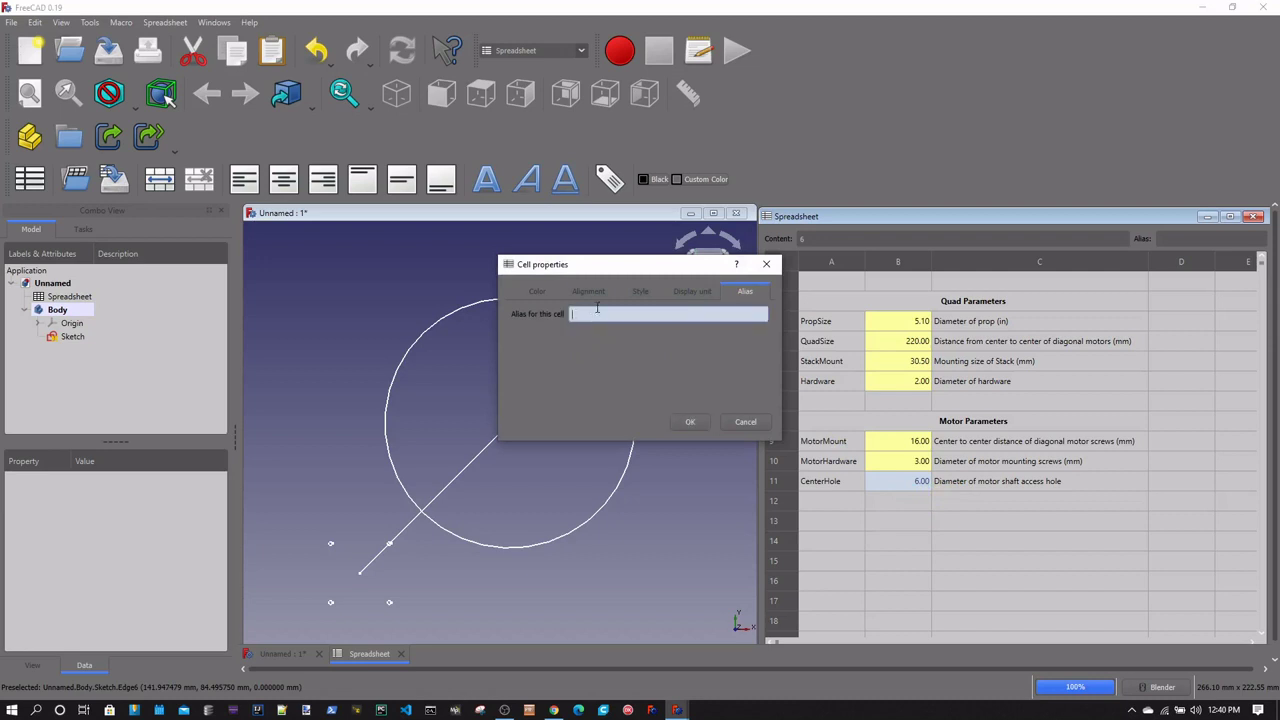
pyautogui.write('CenterHole')
pyautogui.click(690, 421)
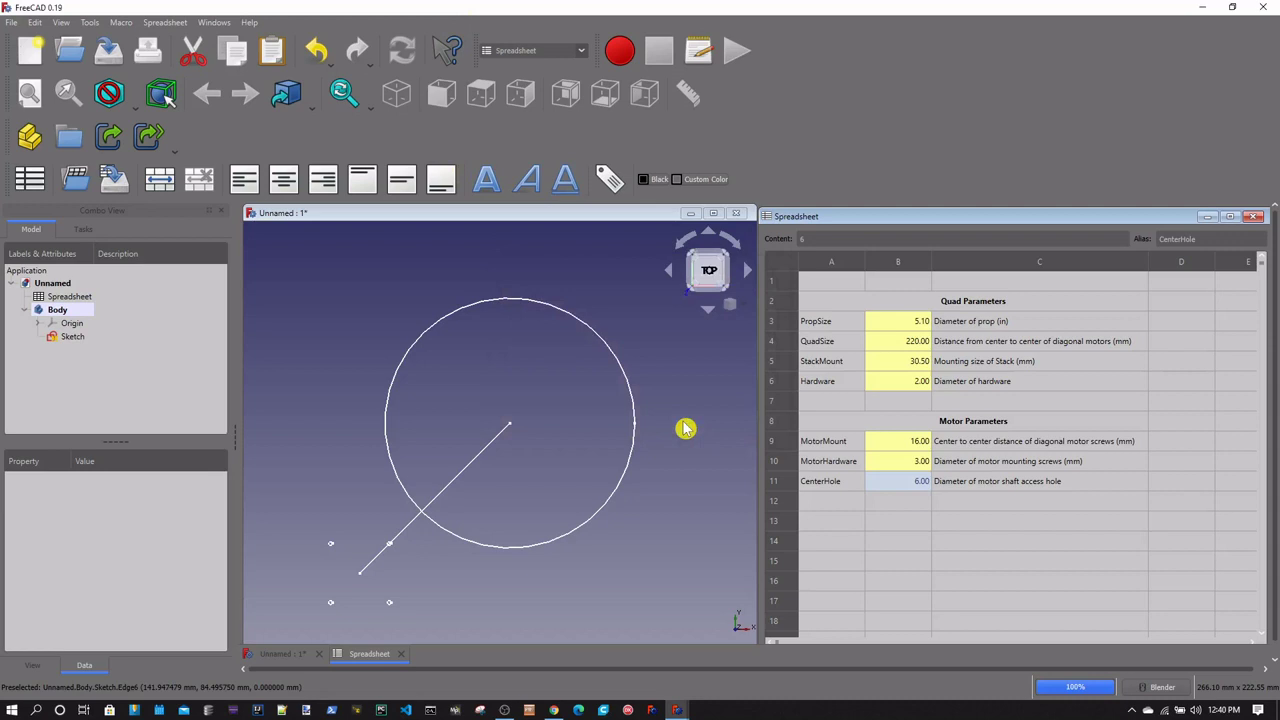
# Return to the 3D view and open the body's existing sketch for editing
pyautogui.click(590, 318)
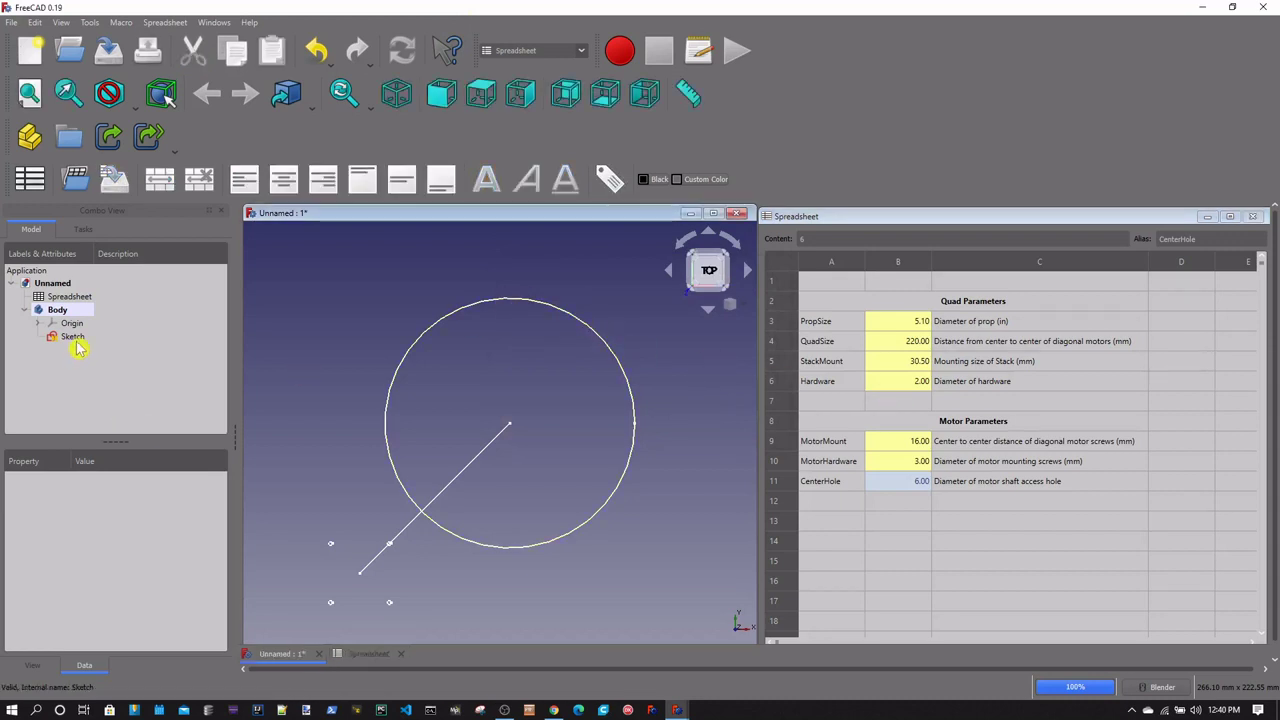
pyautogui.click(578, 51)
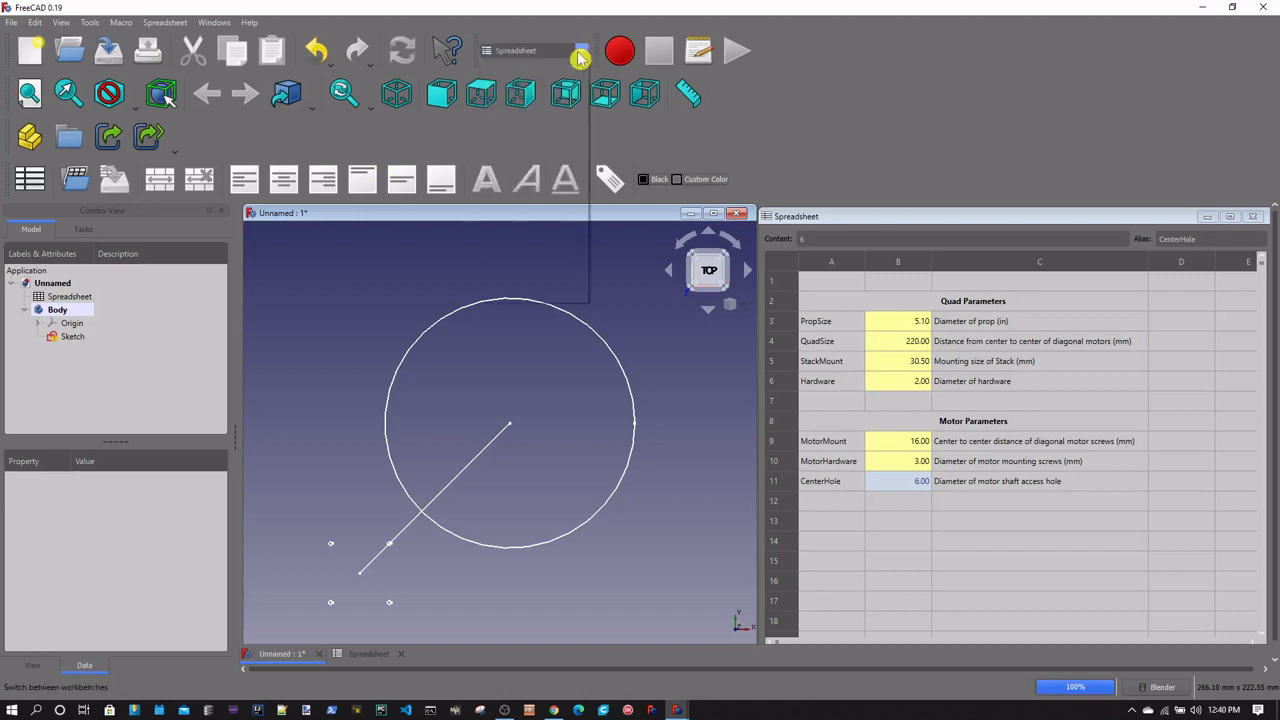
pyautogui.click(342, 325)
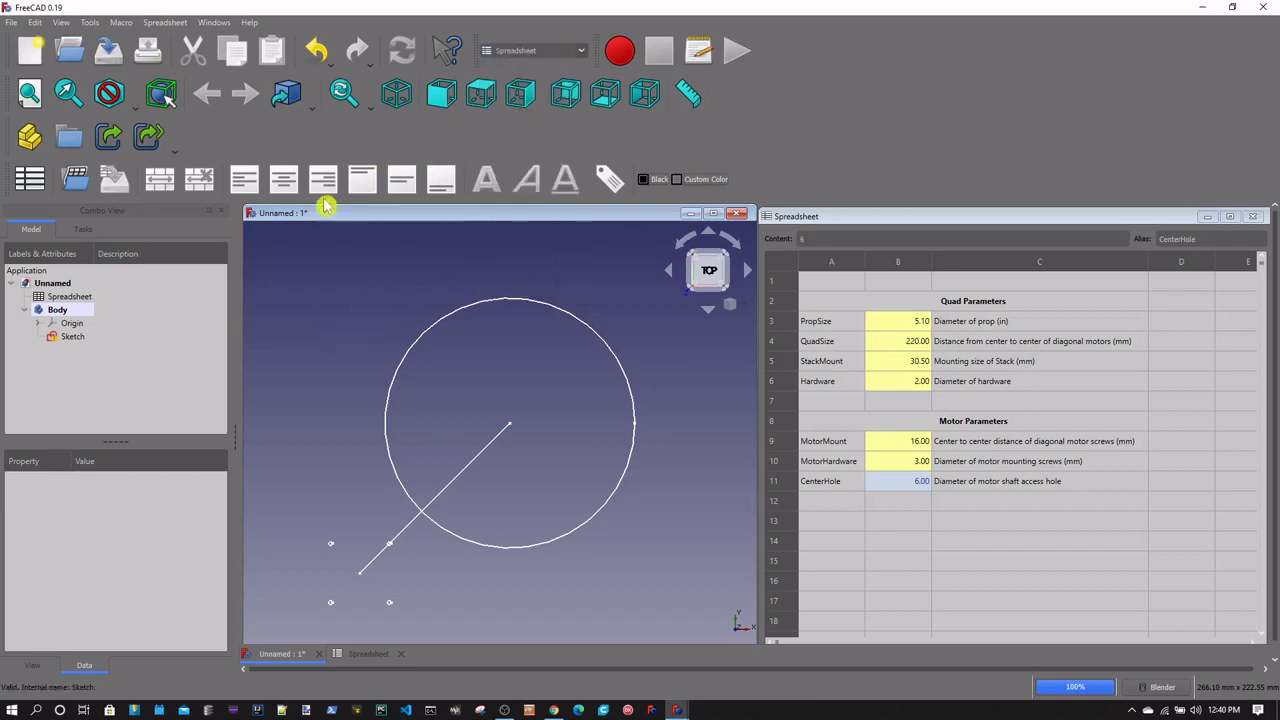
pyautogui.doubleClick(72, 340)
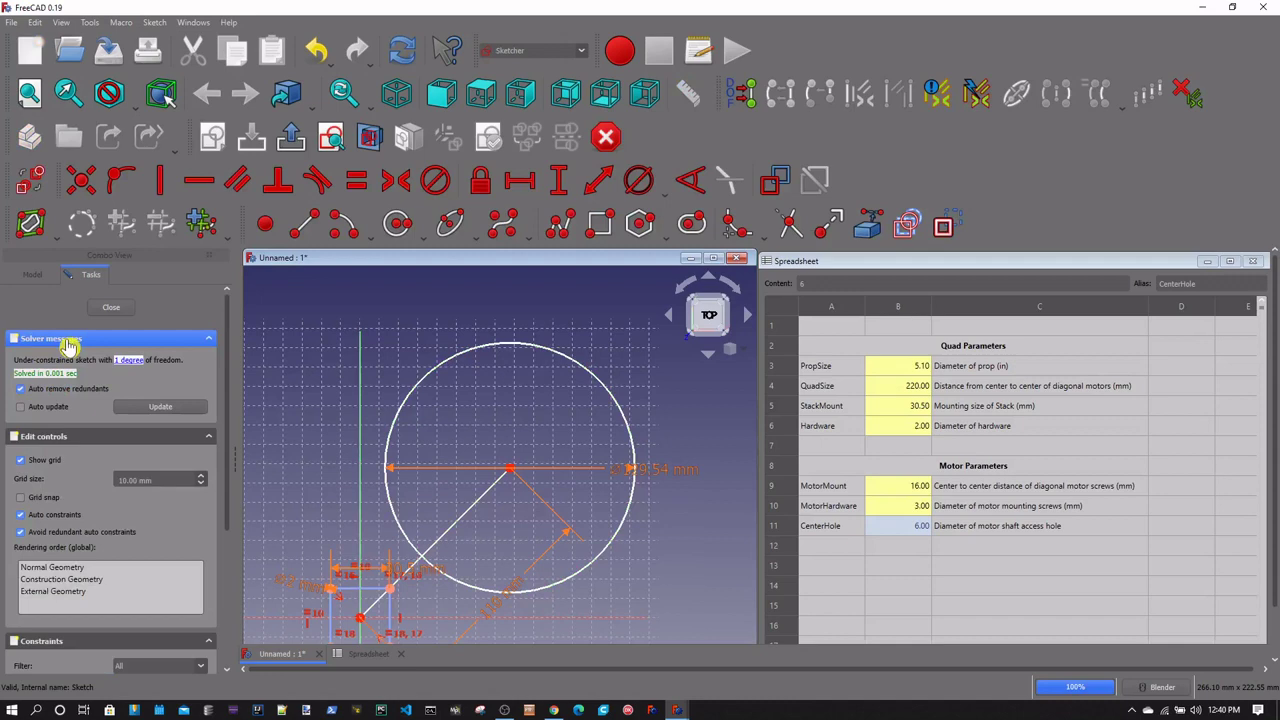
# Draw a four-segment polyline running diagonally from upper left to lower right through the center of the prop circle
pyautogui.scroll(-3, 611, 454)
pyautogui.scroll(5, 603, 506)
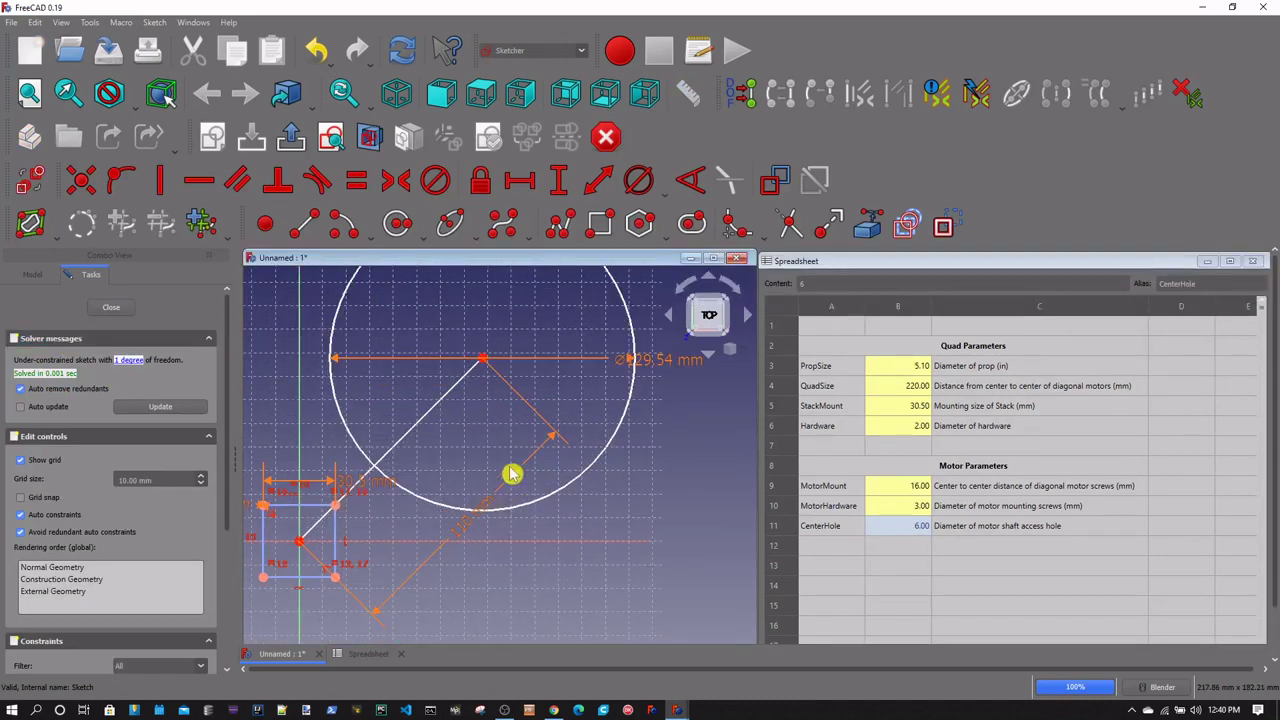
pyautogui.scroll(5, 470, 355)
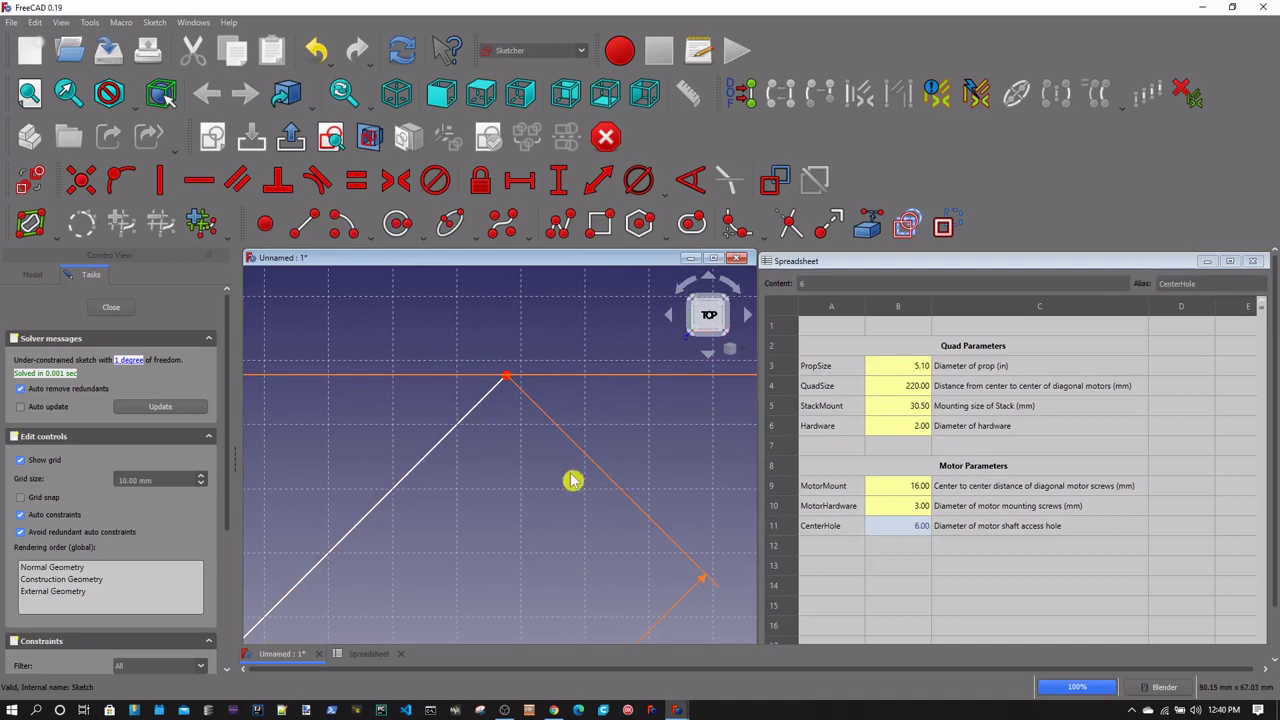
pyautogui.scroll(-3, 534, 491)
pyautogui.moveTo(529, 471); pyautogui.dragTo(500, 534, button='middle')
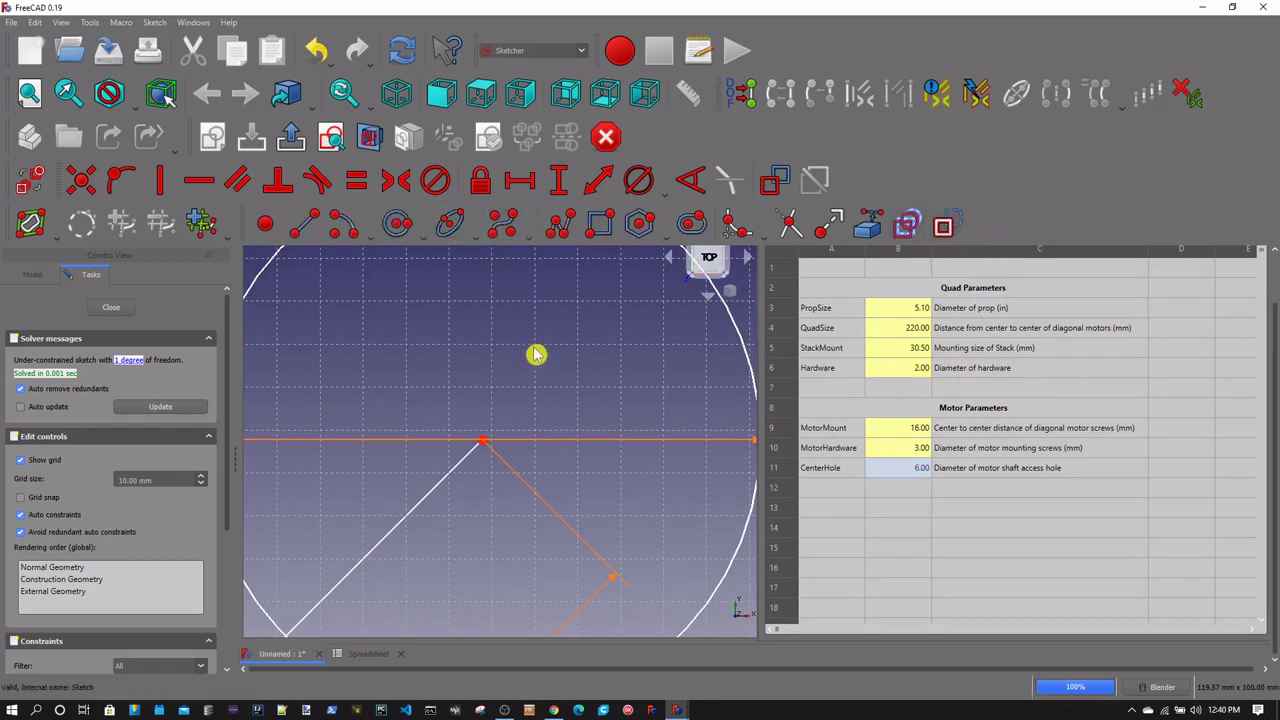
pyautogui.click(562, 230)
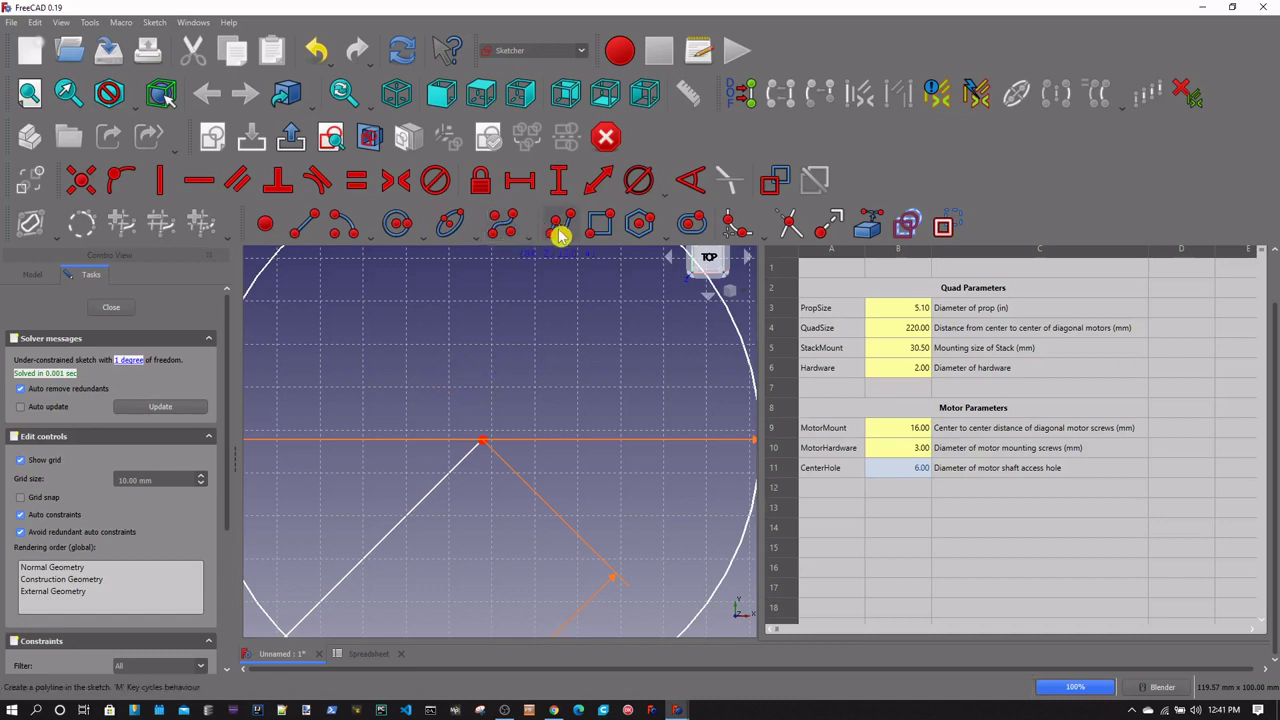
pyautogui.click(420, 375)
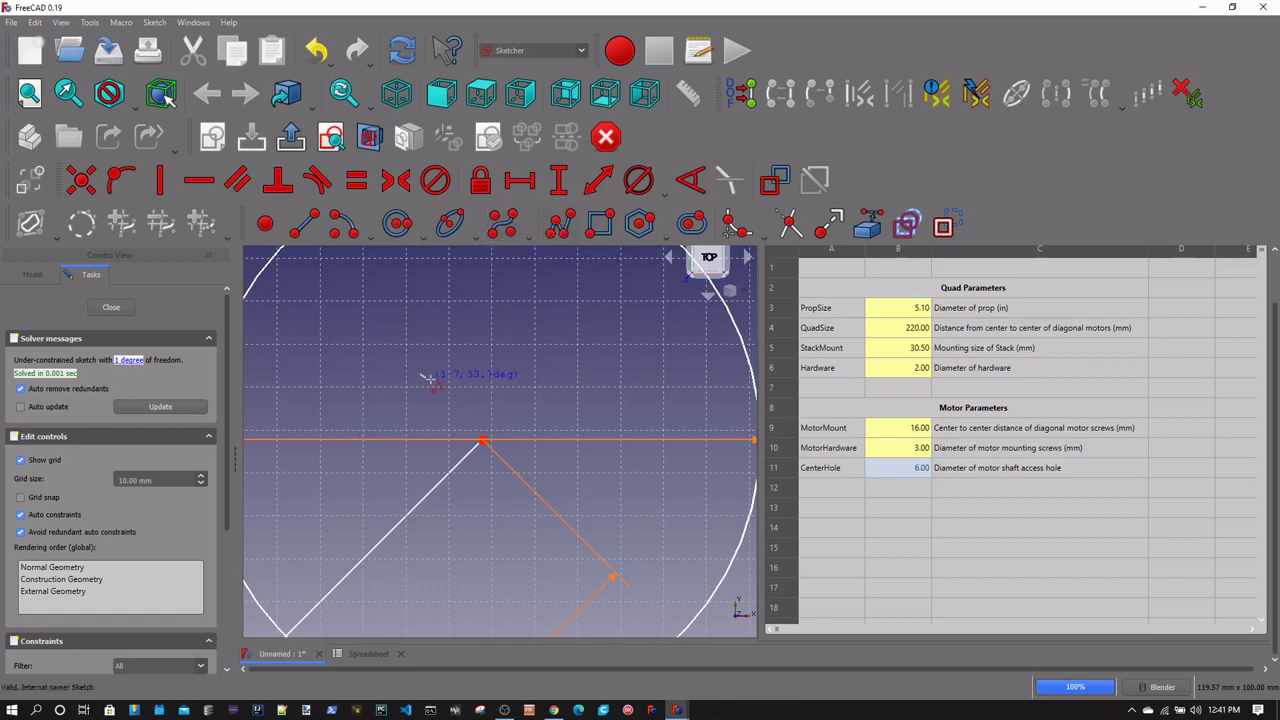
pyautogui.click(437, 388)
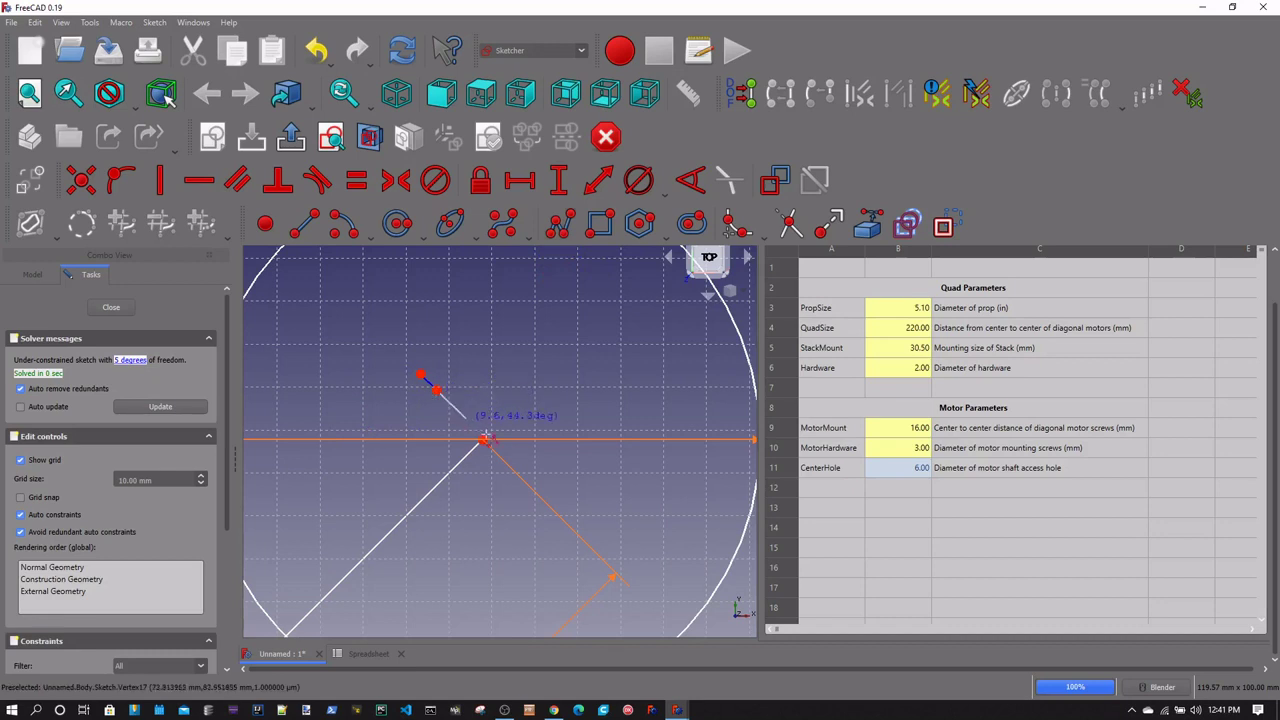
pyautogui.click(517, 481)
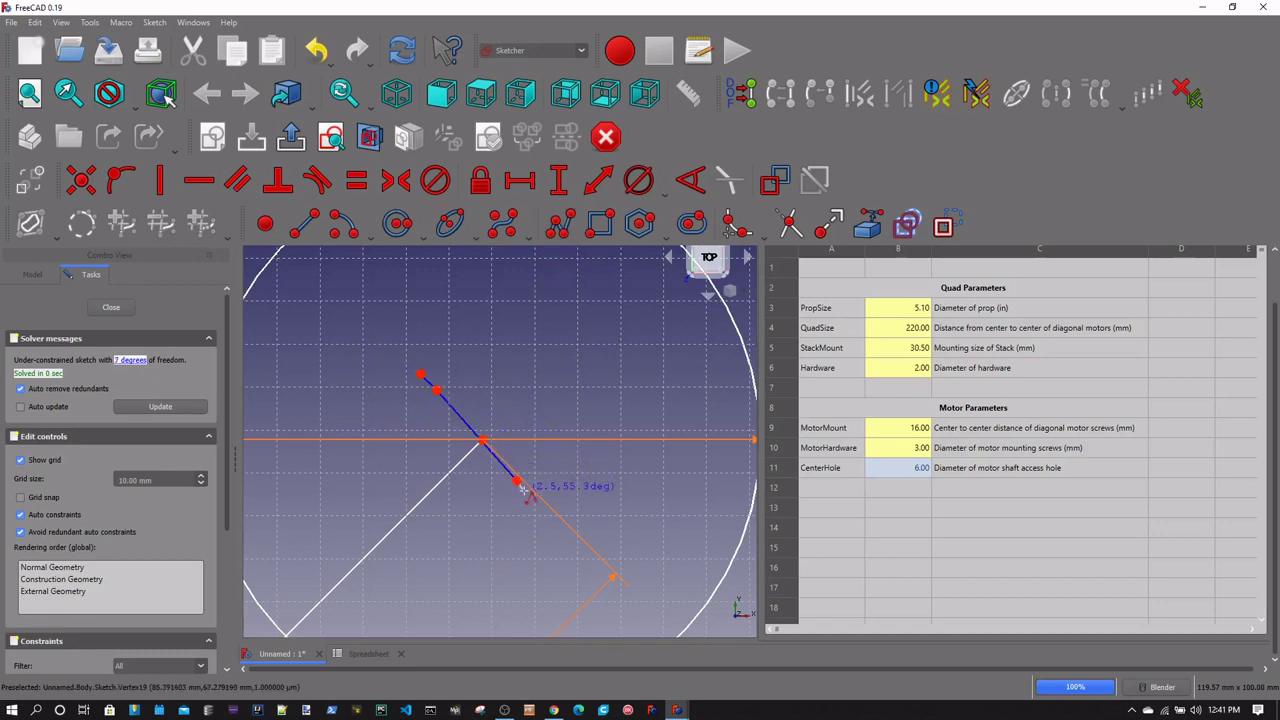
pyautogui.click(536, 504)
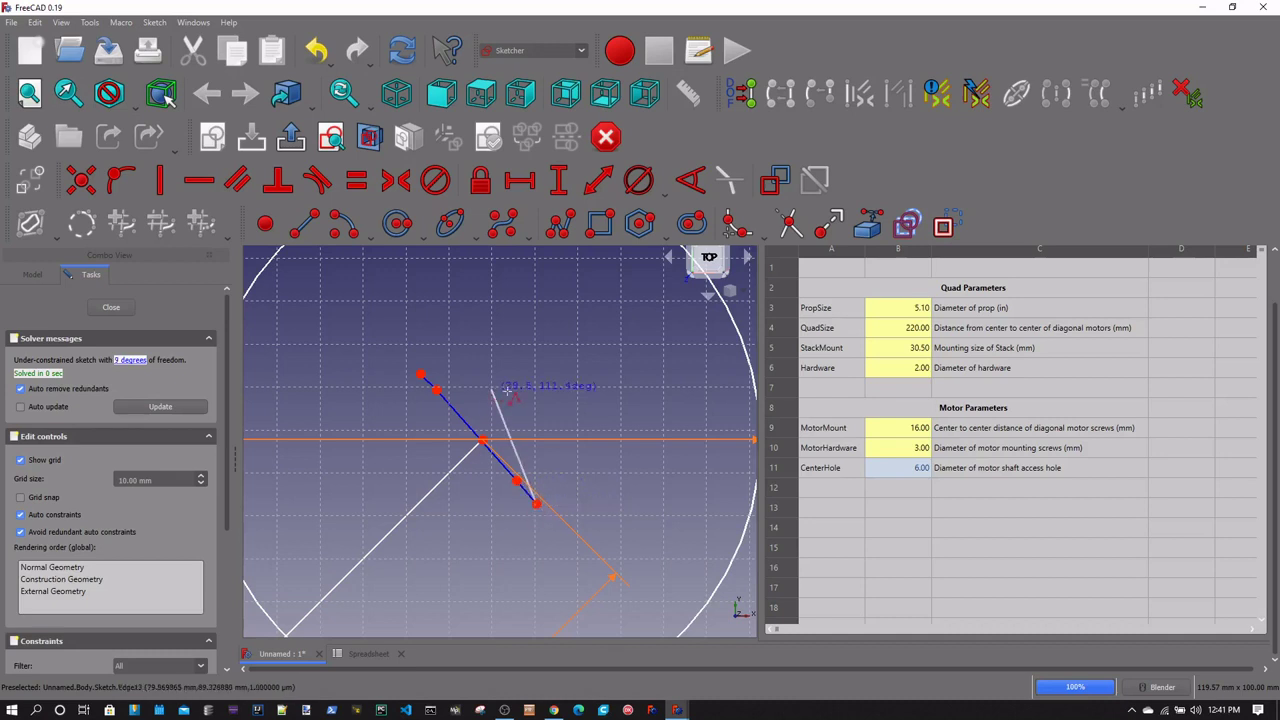
# Draw a second four-segment polyline from lower left to upper right, crossing the first at the prop circle's center
pyautogui.click(412, 477)
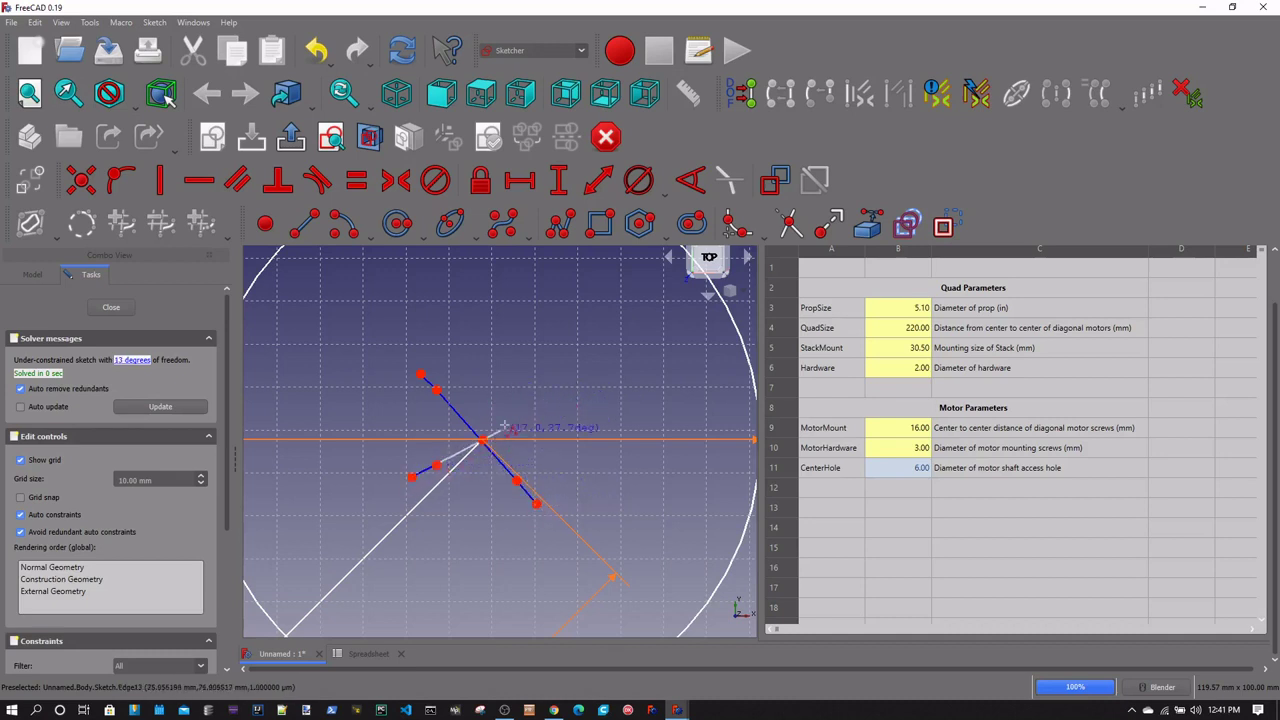
pyautogui.click(560, 400)
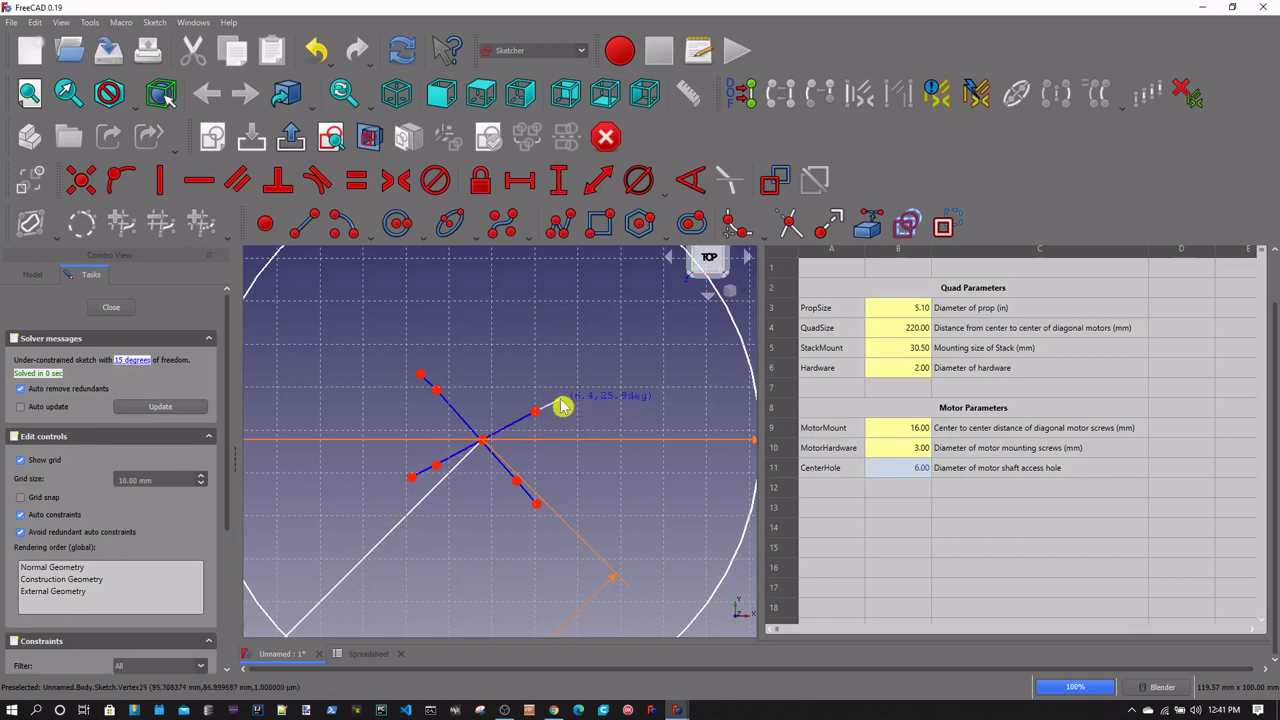
pyautogui.rightClick(464, 388)
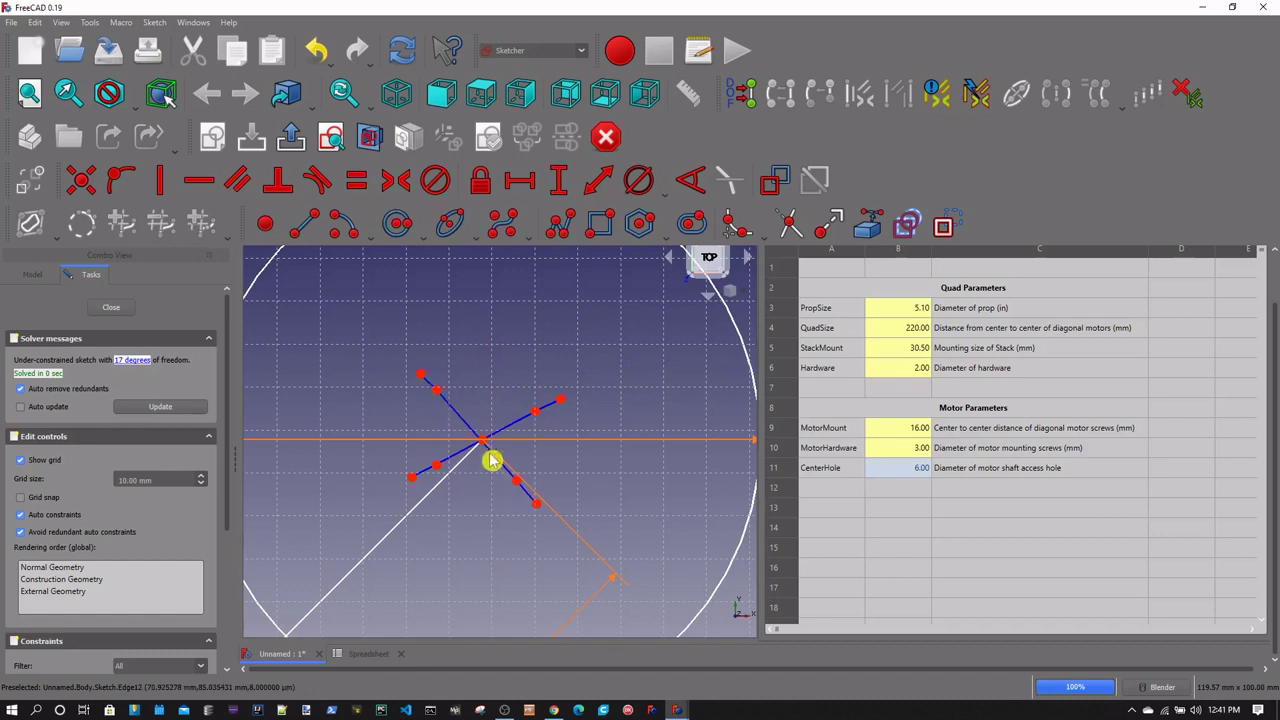
# Make the center and outer segments of each crossing line parallel to one another, one line at a time
pyautogui.click(430, 387)
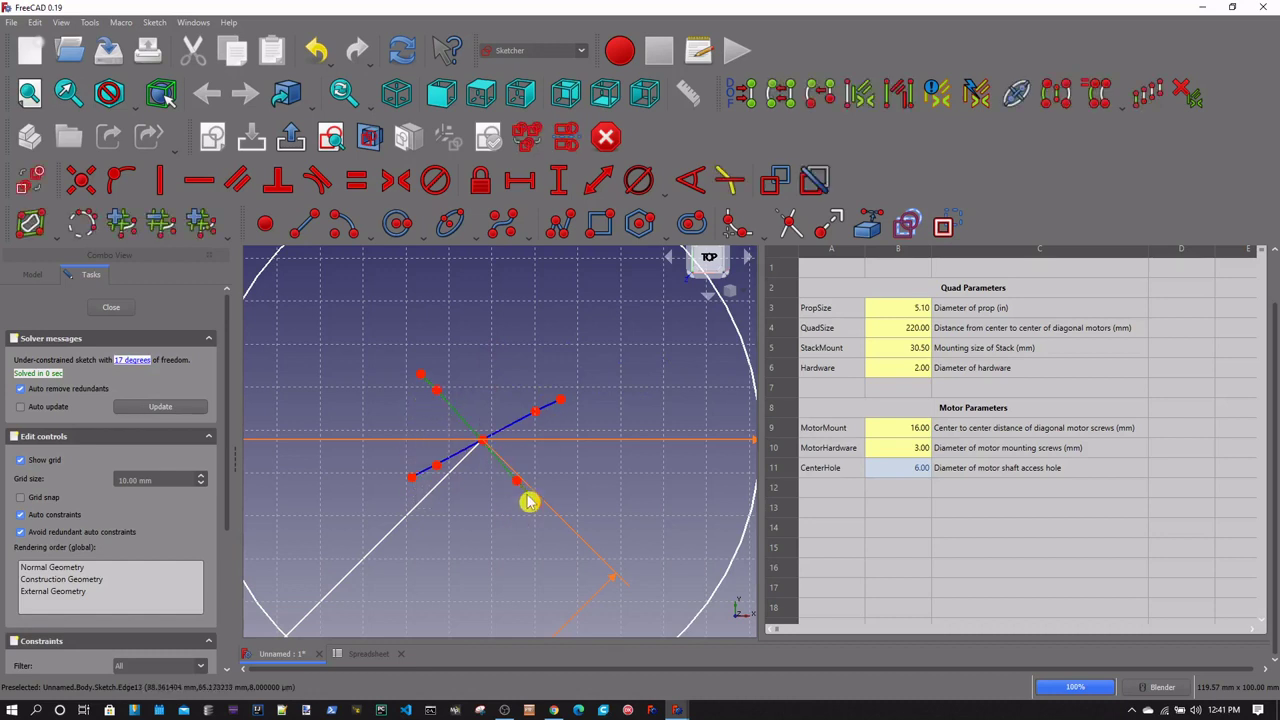
pyautogui.click(242, 183)
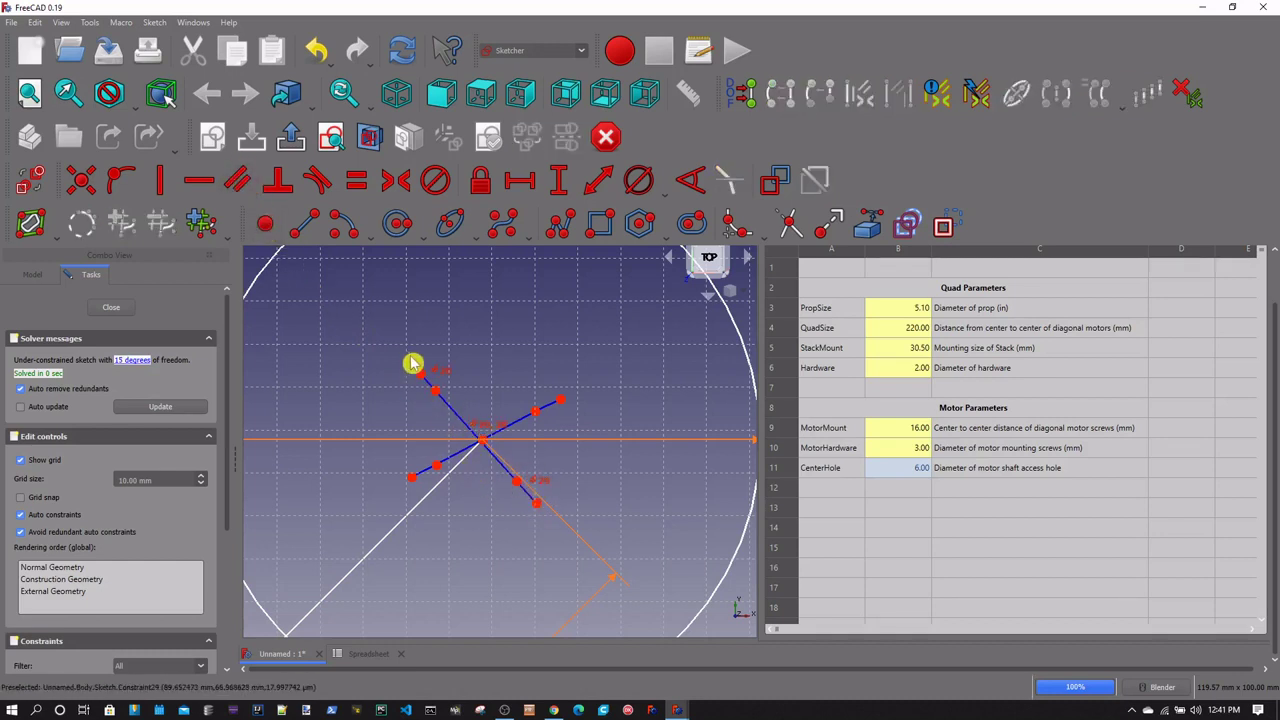
pyautogui.click(424, 473)
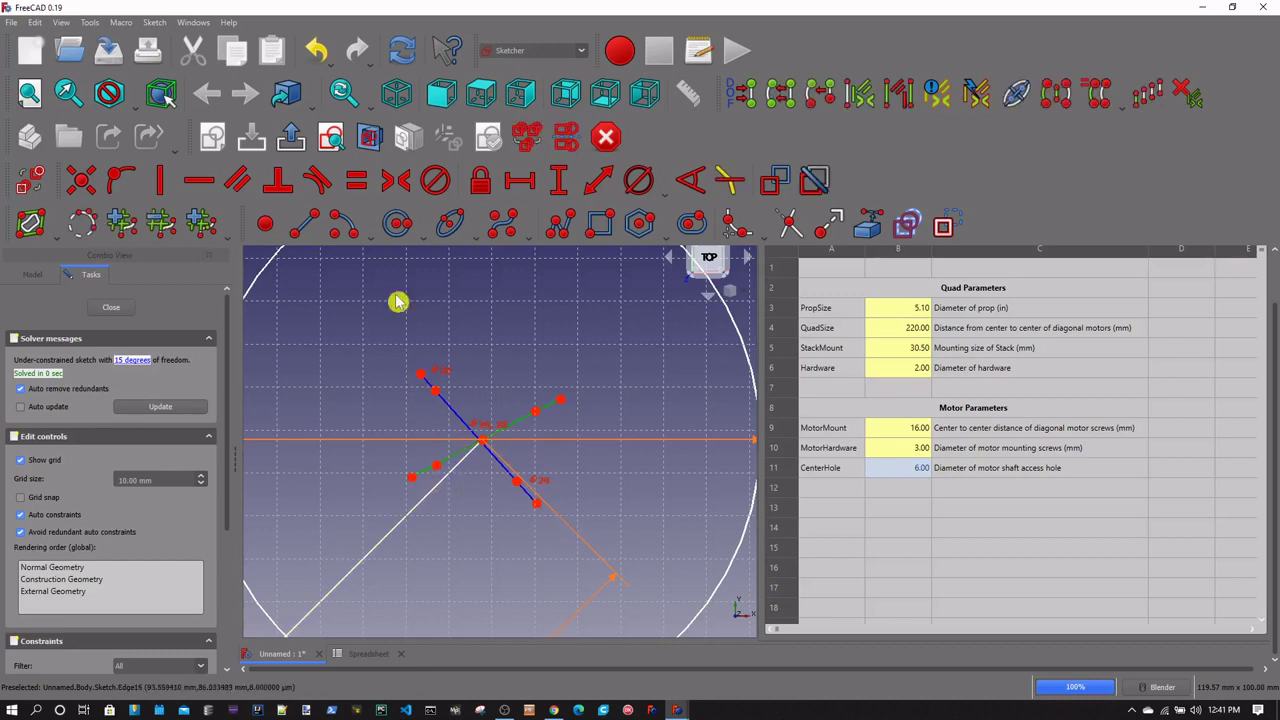
pyautogui.click(238, 183)
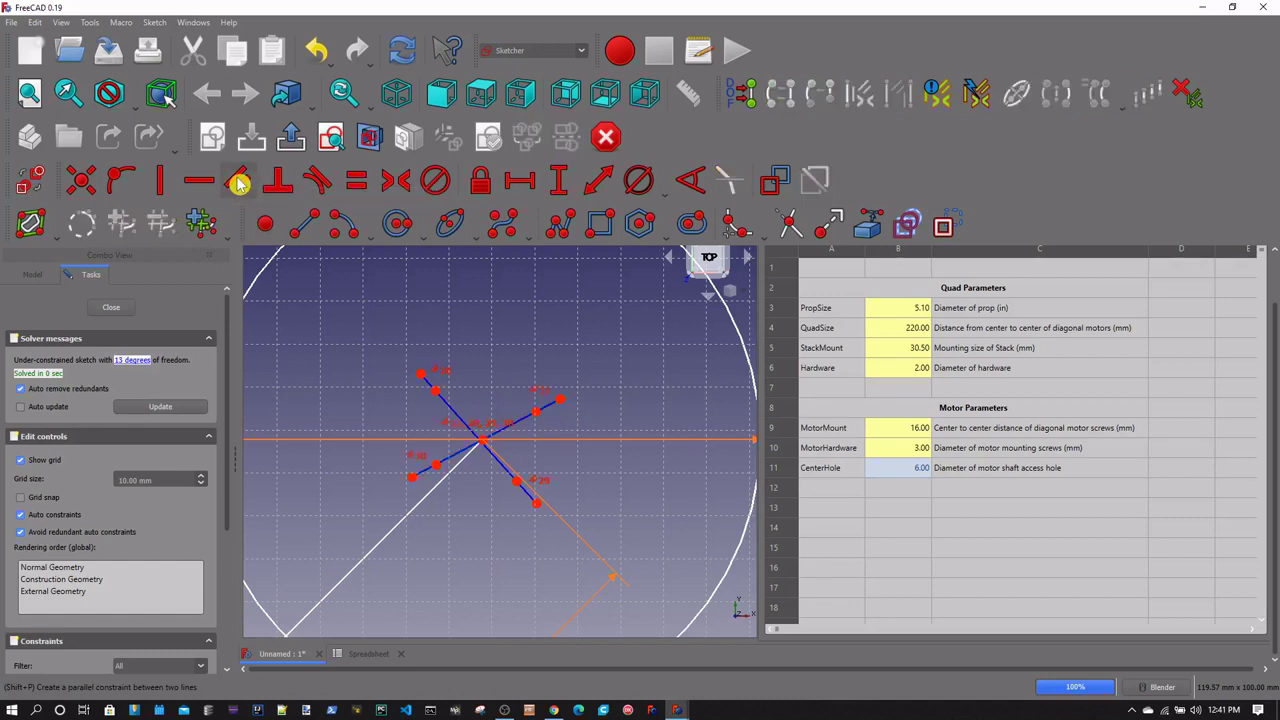
# Constrain the center segments of the two crossing lines perpendicular to each other
pyautogui.click(457, 417)
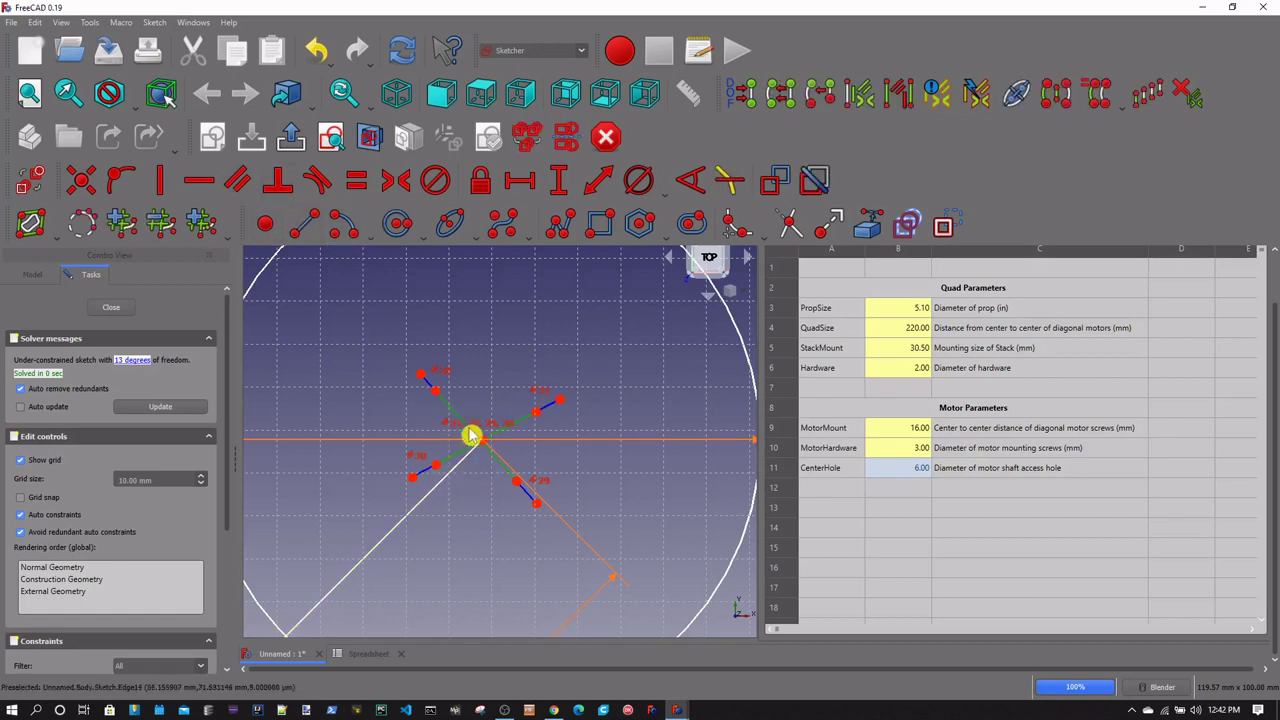
pyautogui.click(285, 270)
pyautogui.click(277, 183)
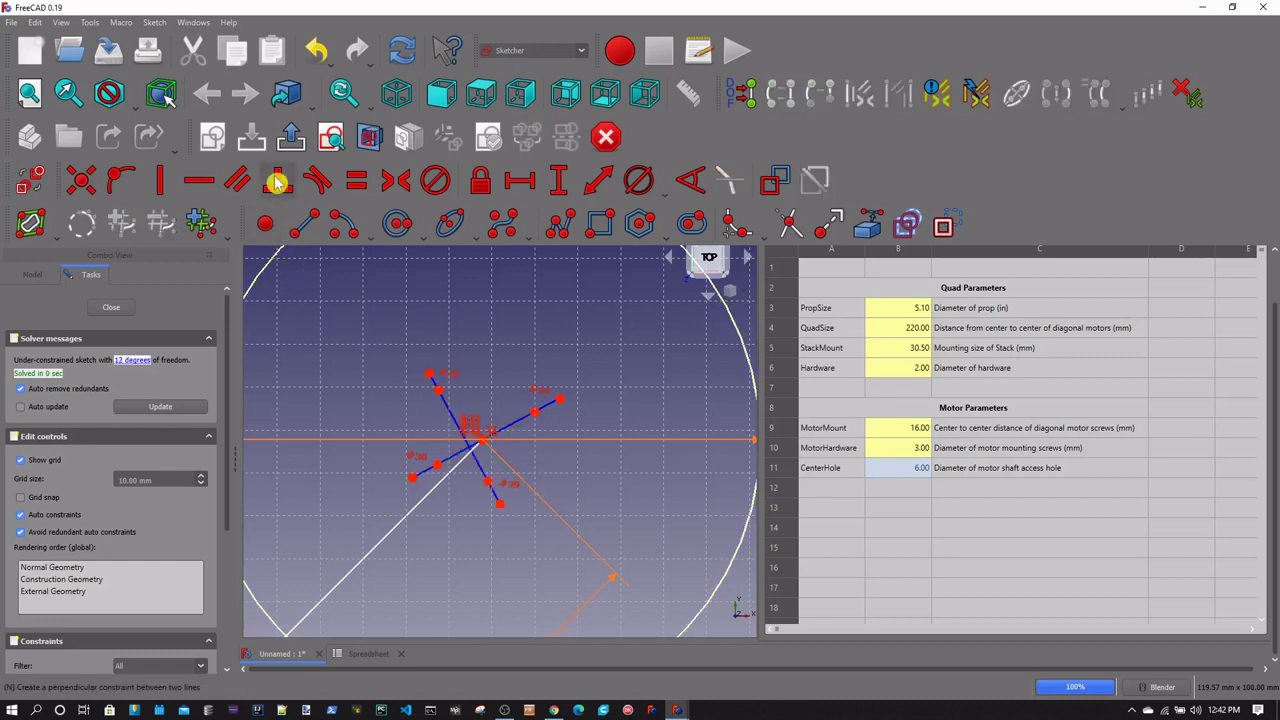
# Constrain the prop circle's center point to lie on both center segments so the two lines cross there
pyautogui.click(460, 461)
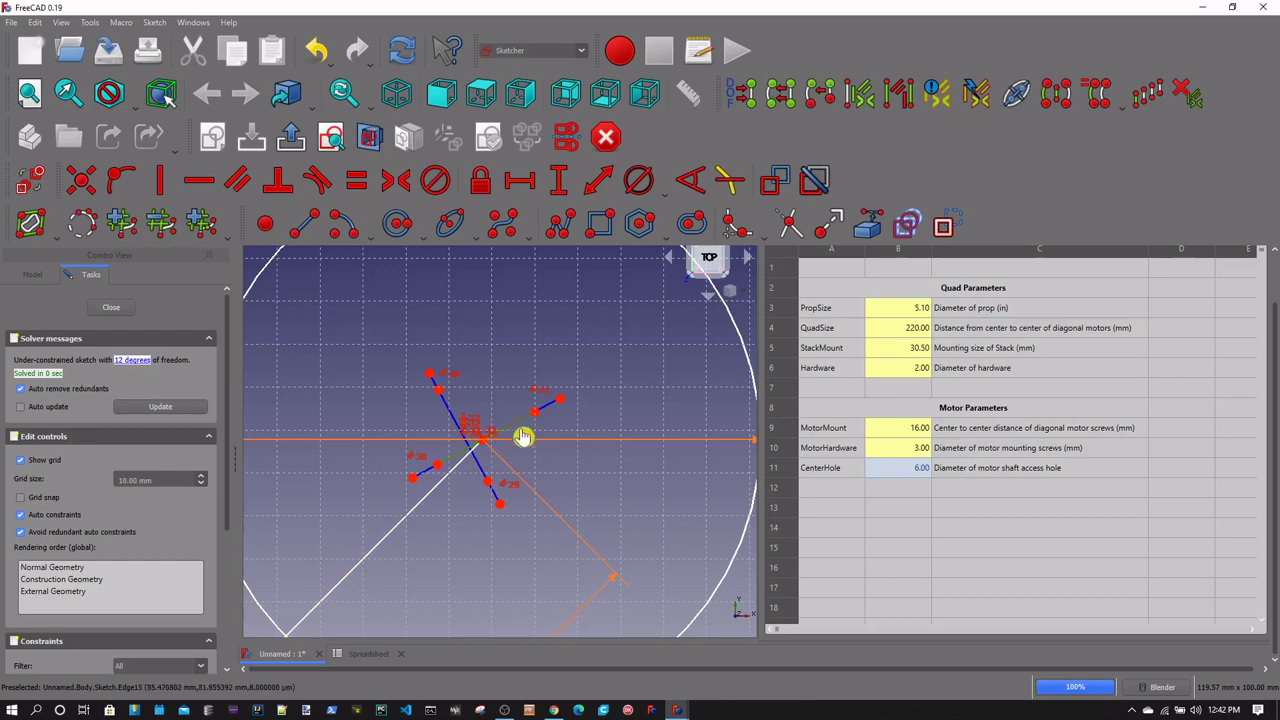
pyautogui.moveTo(522, 437)
pyautogui.mouseDown()
pyautogui.moveTo(530, 447)
pyautogui.moveTo(484, 442)
pyautogui.mouseUp()
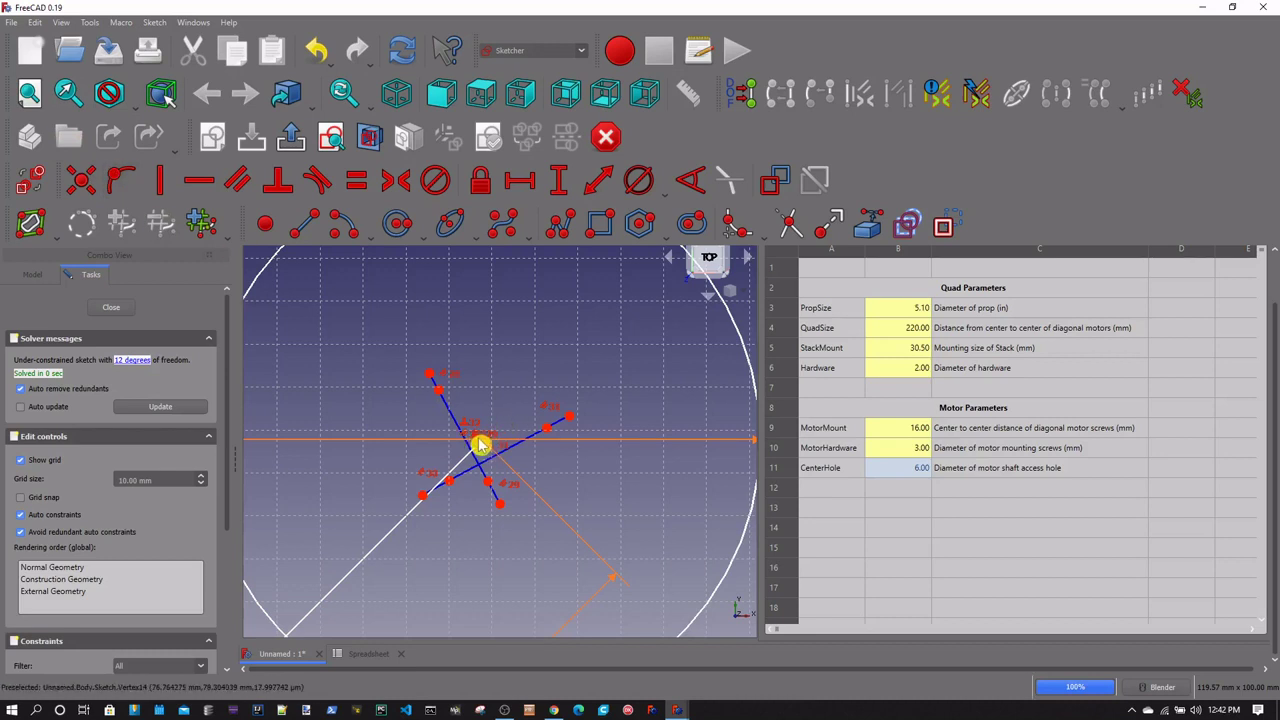
pyautogui.click(487, 446)
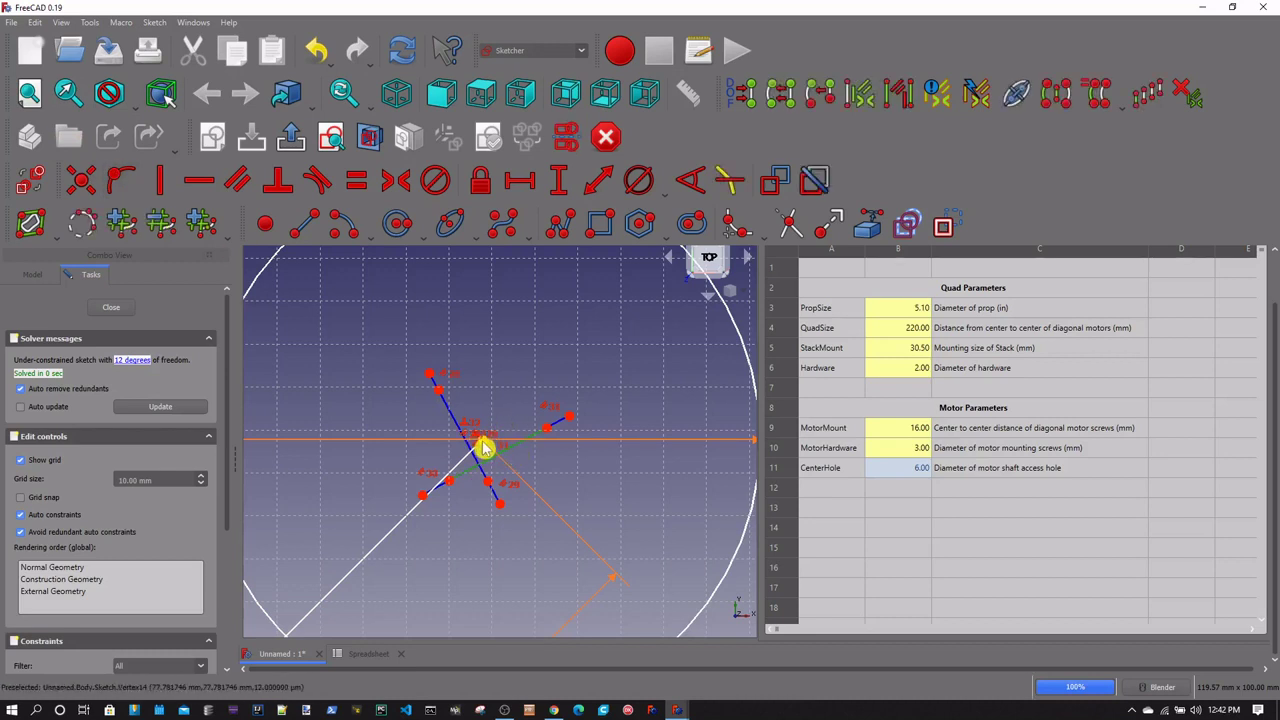
pyautogui.click(490, 446)
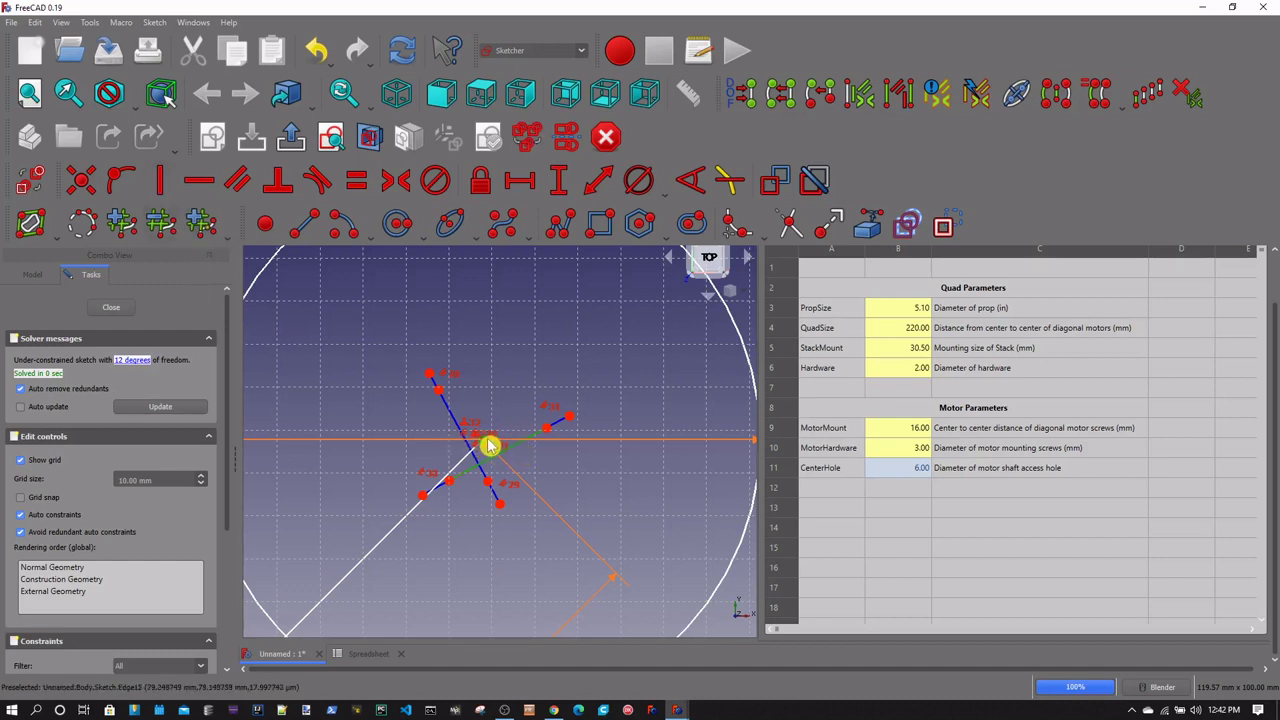
pyautogui.click(122, 182)
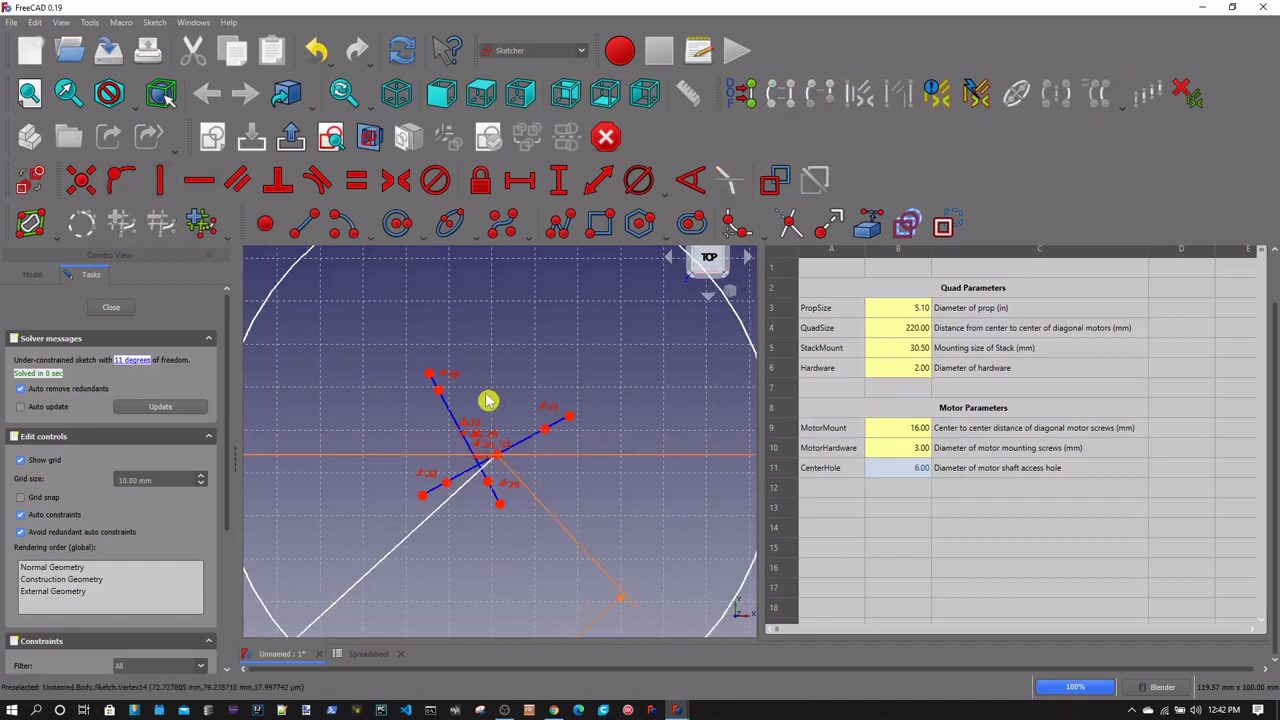
pyautogui.click(450, 418)
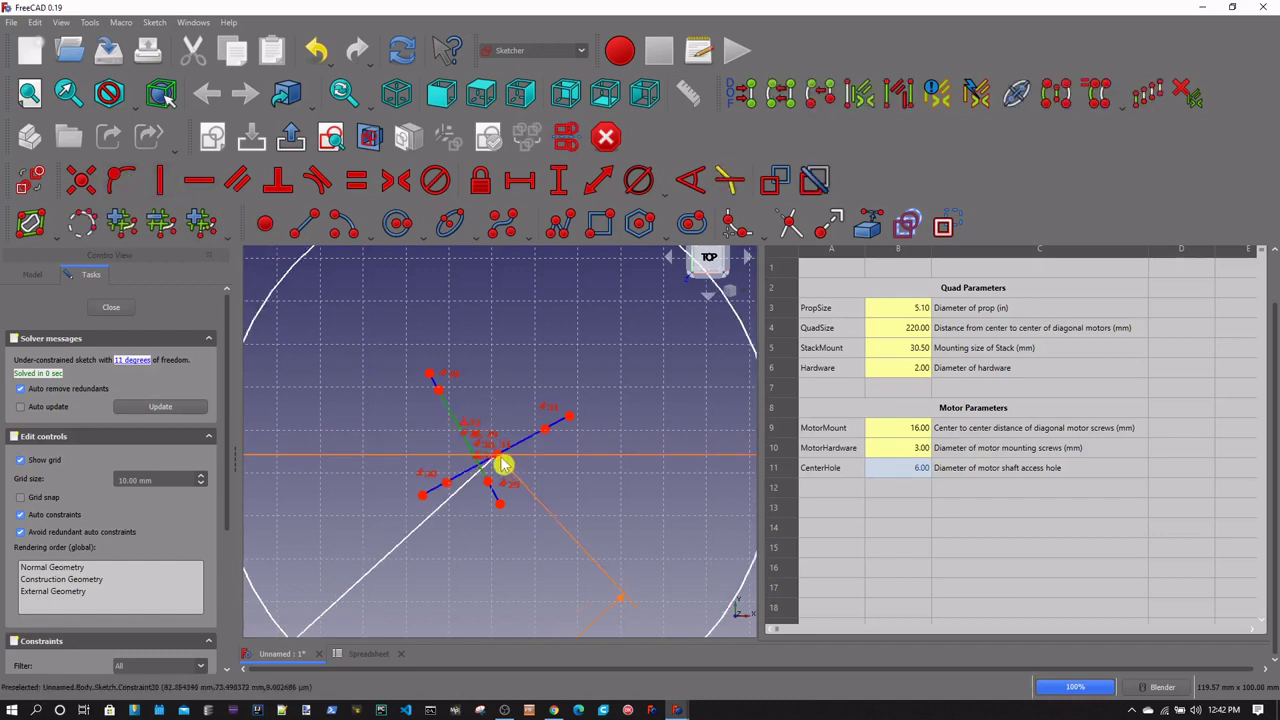
pyautogui.click(500, 459)
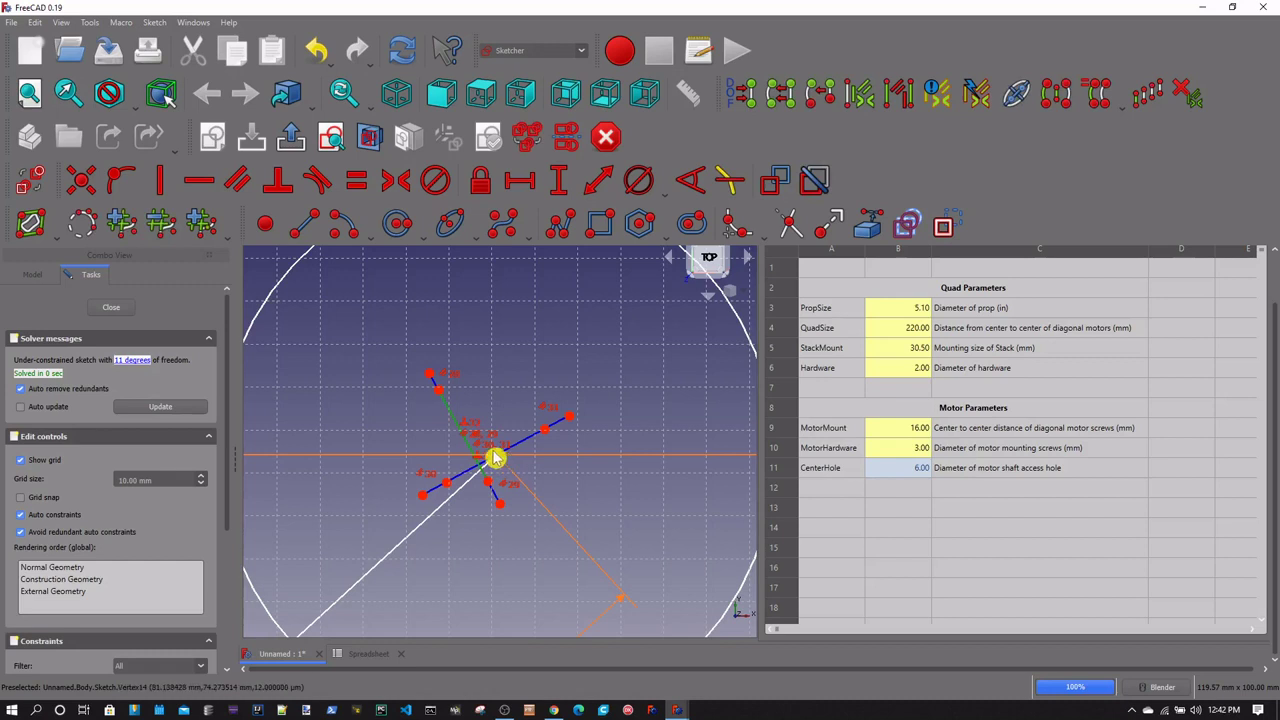
pyautogui.click(119, 181)
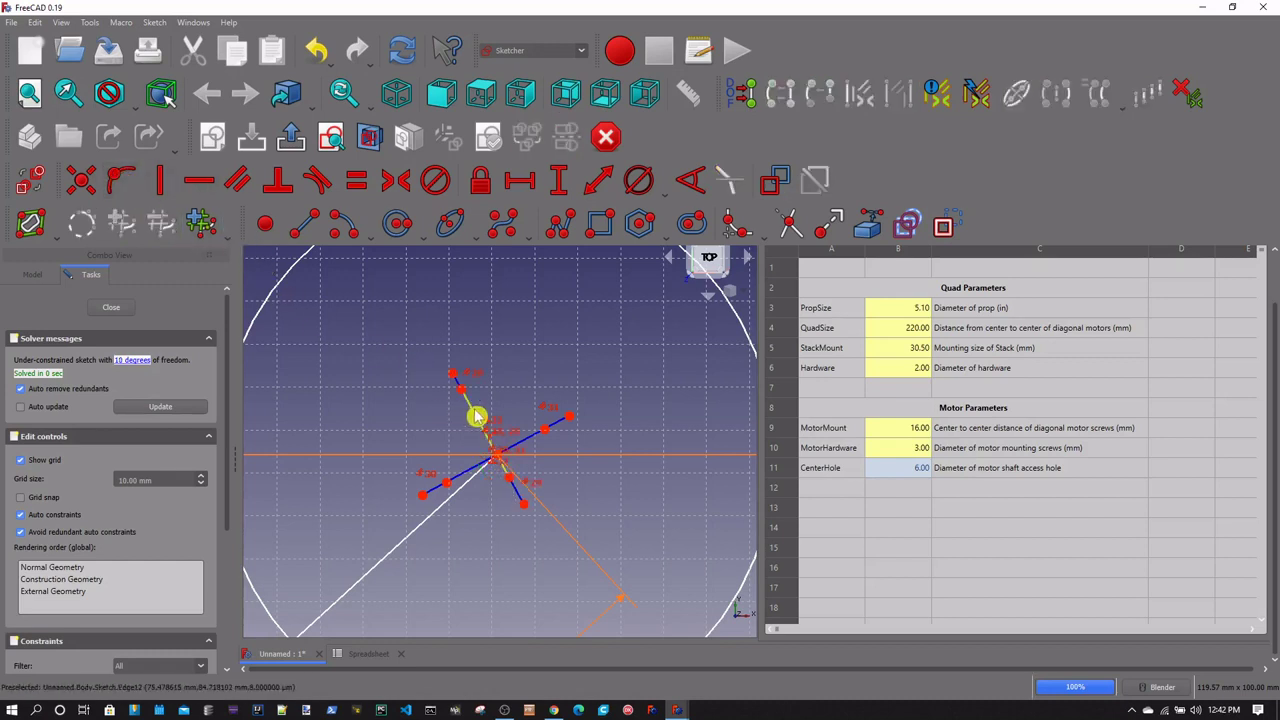
# Make the four outer segments equal in length, and make the two center segments equal to each other
pyautogui.moveTo(482, 427); pyautogui.dragTo(485, 421)
pyautogui.click(563, 432)
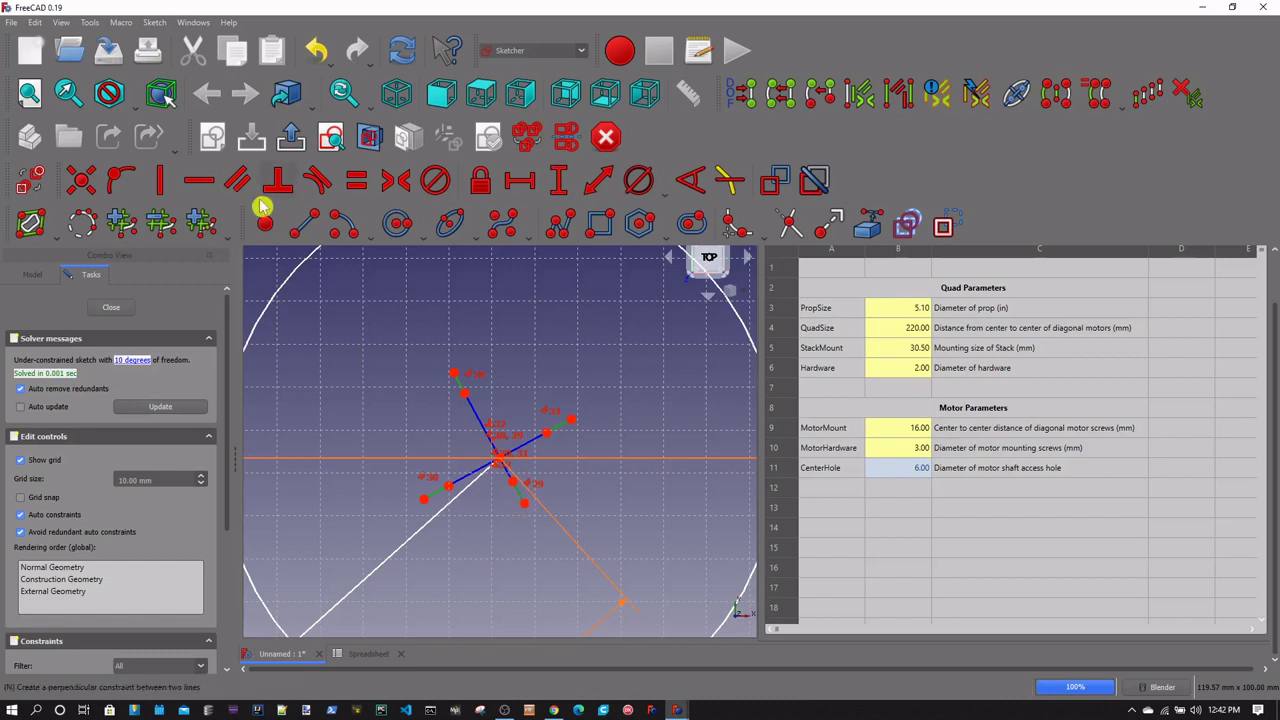
pyautogui.click(358, 183)
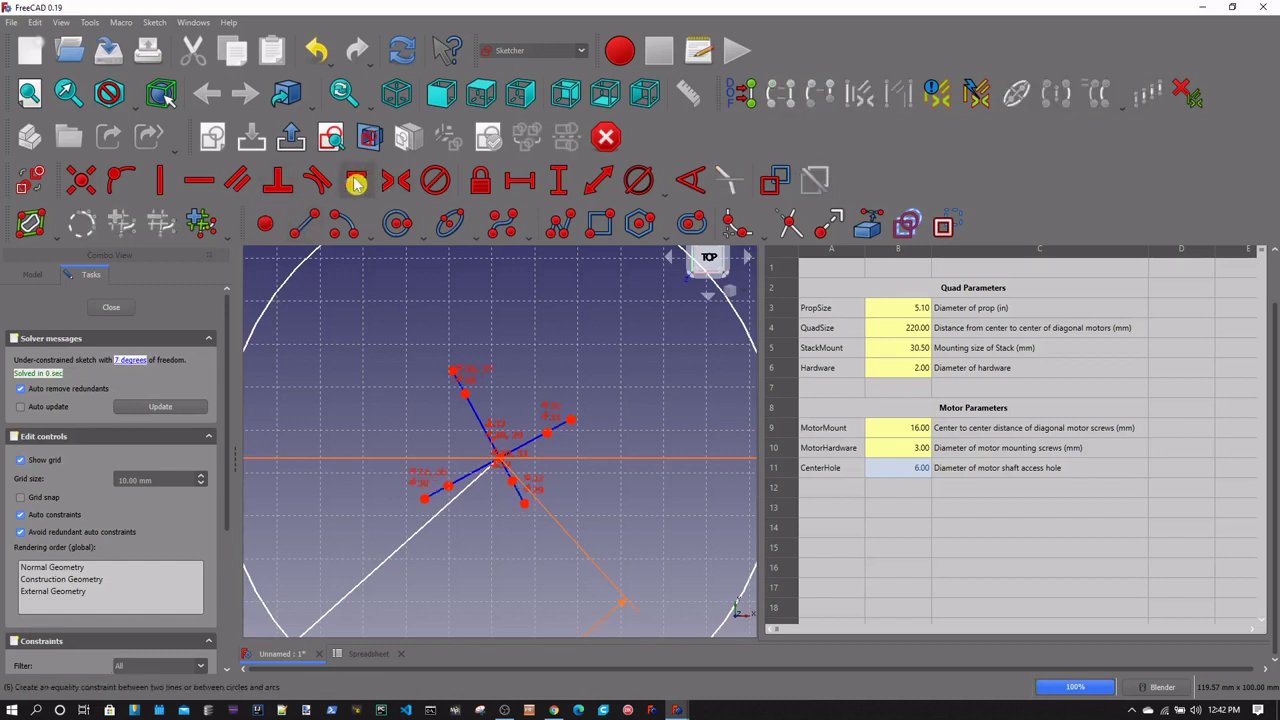
pyautogui.click(478, 423)
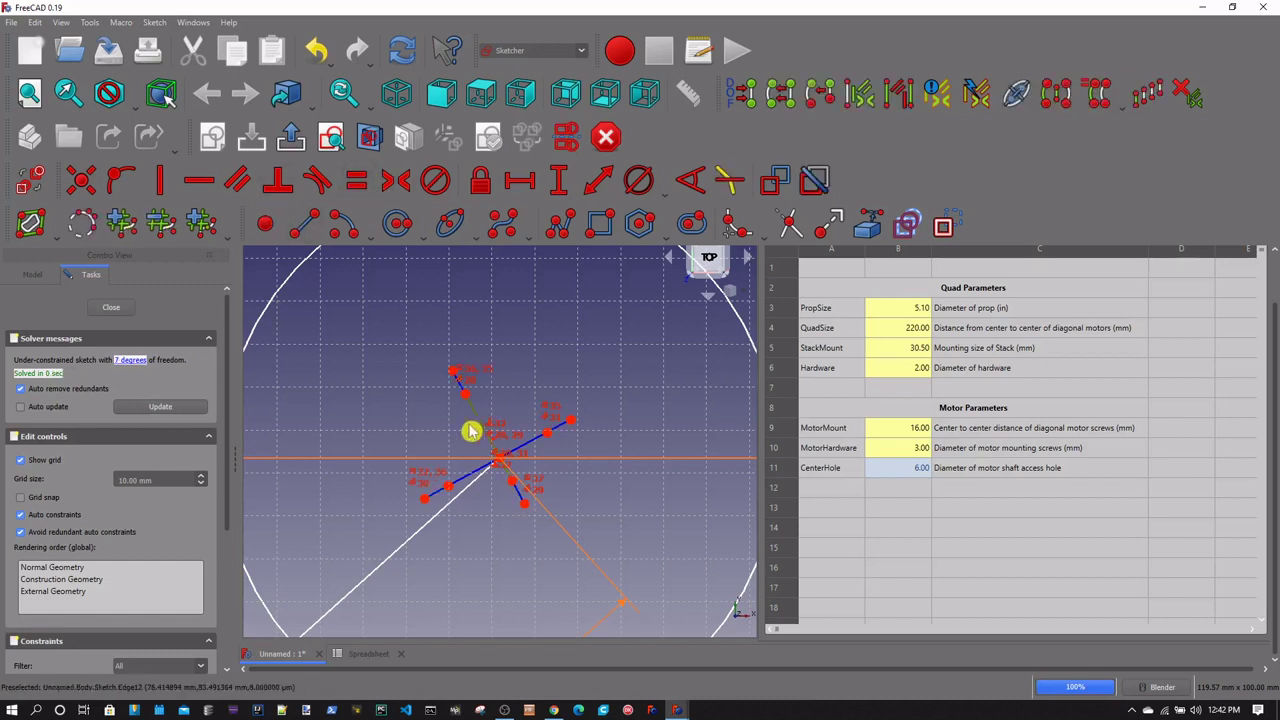
pyautogui.click(468, 484)
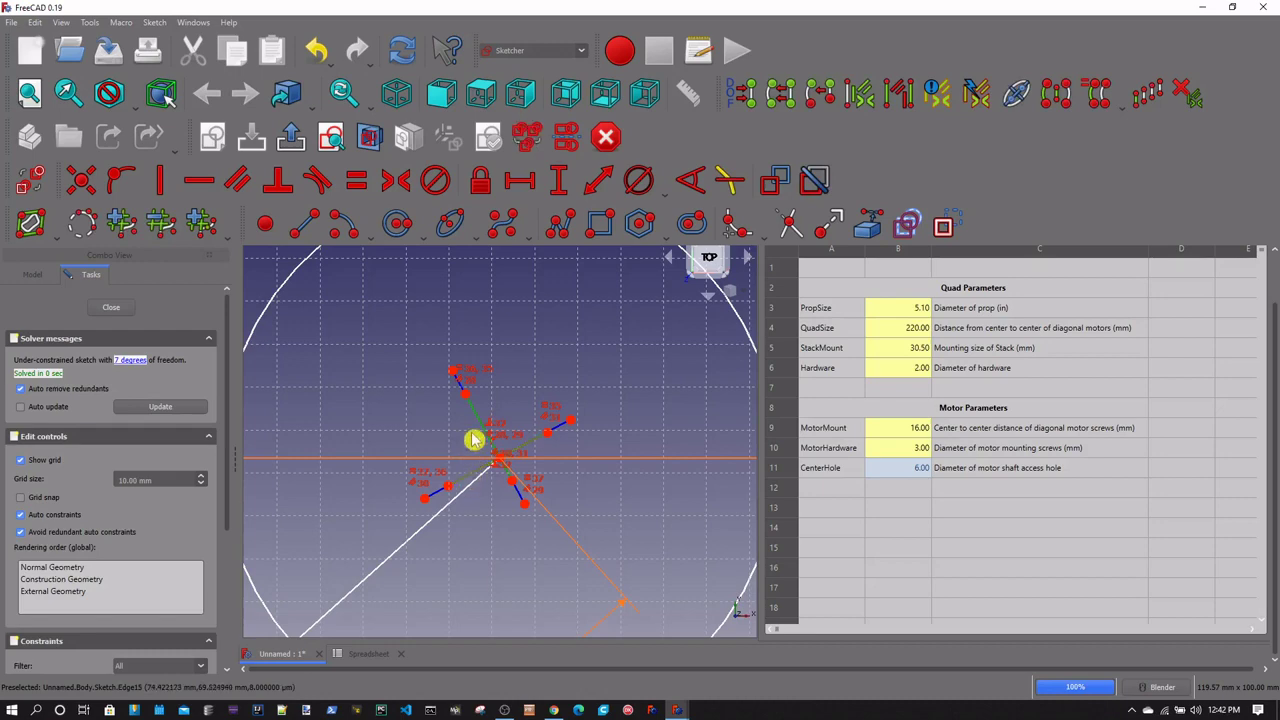
pyautogui.click(358, 183)
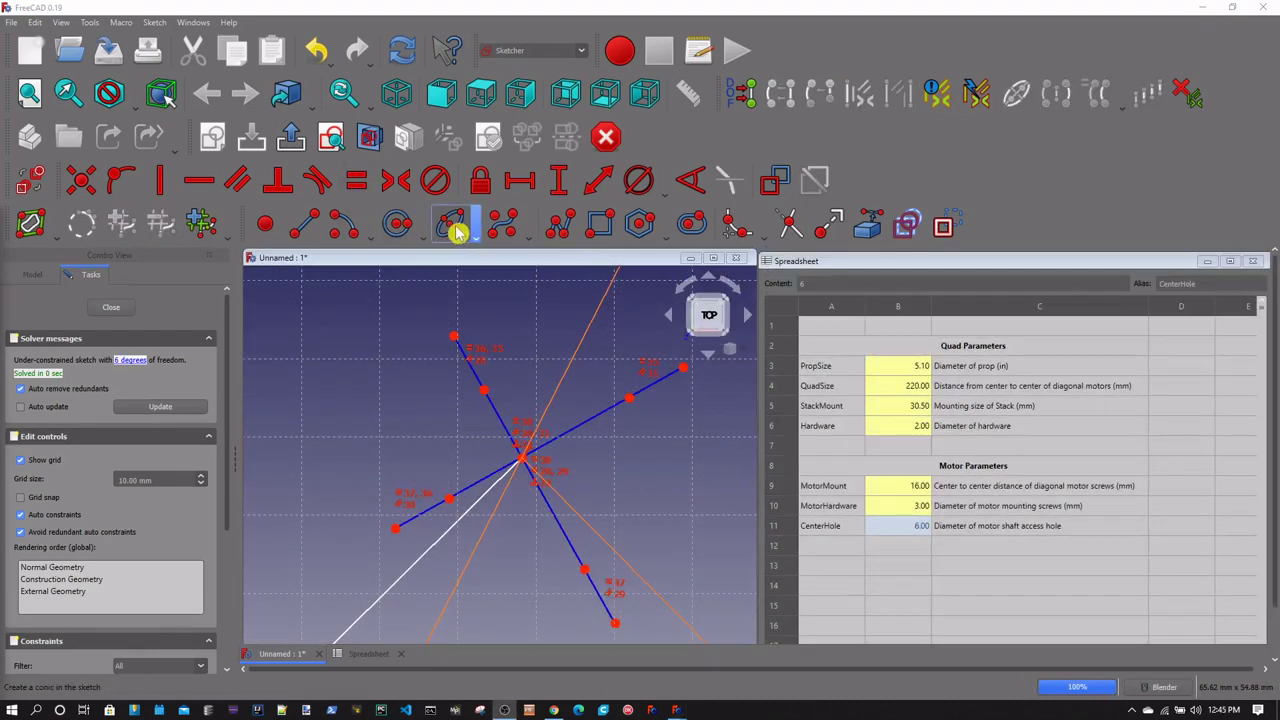
# Draw two concentric circles at the crossing point, one through the upper-left line's inner endpoint and one through its outer endpoint
pyautogui.click(418, 237)
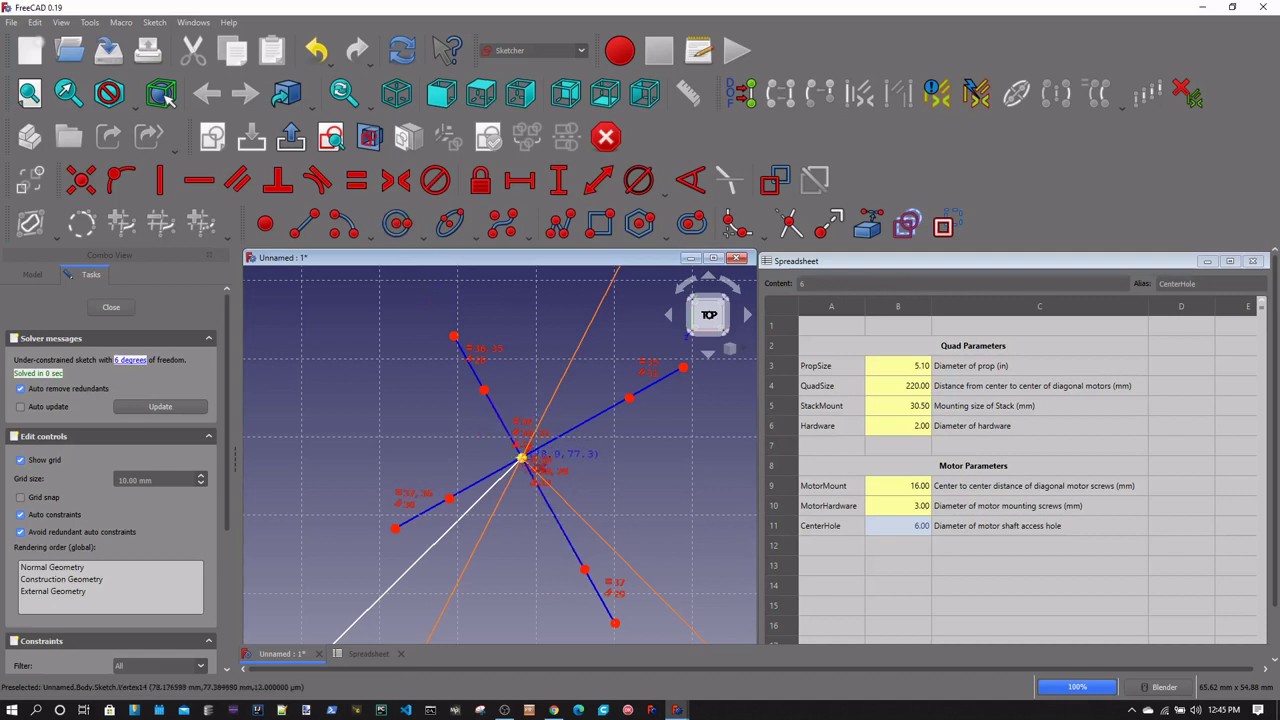
pyautogui.click(520, 462)
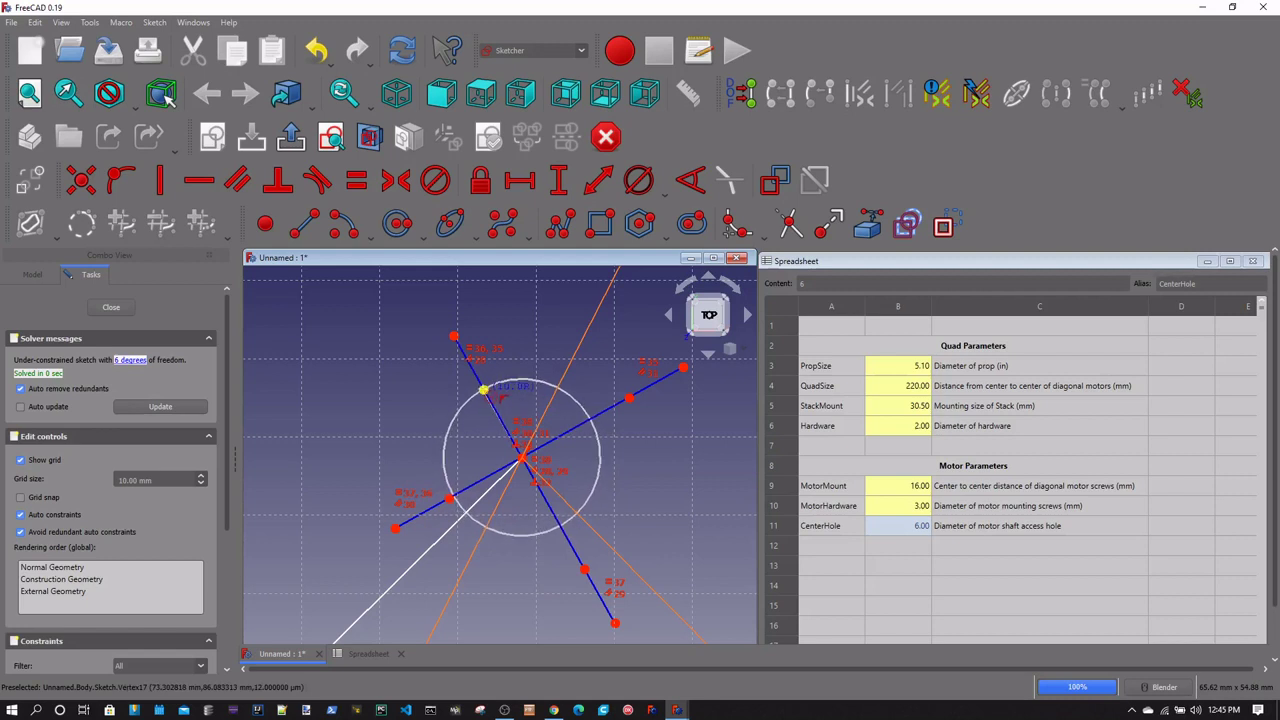
pyautogui.click(484, 392)
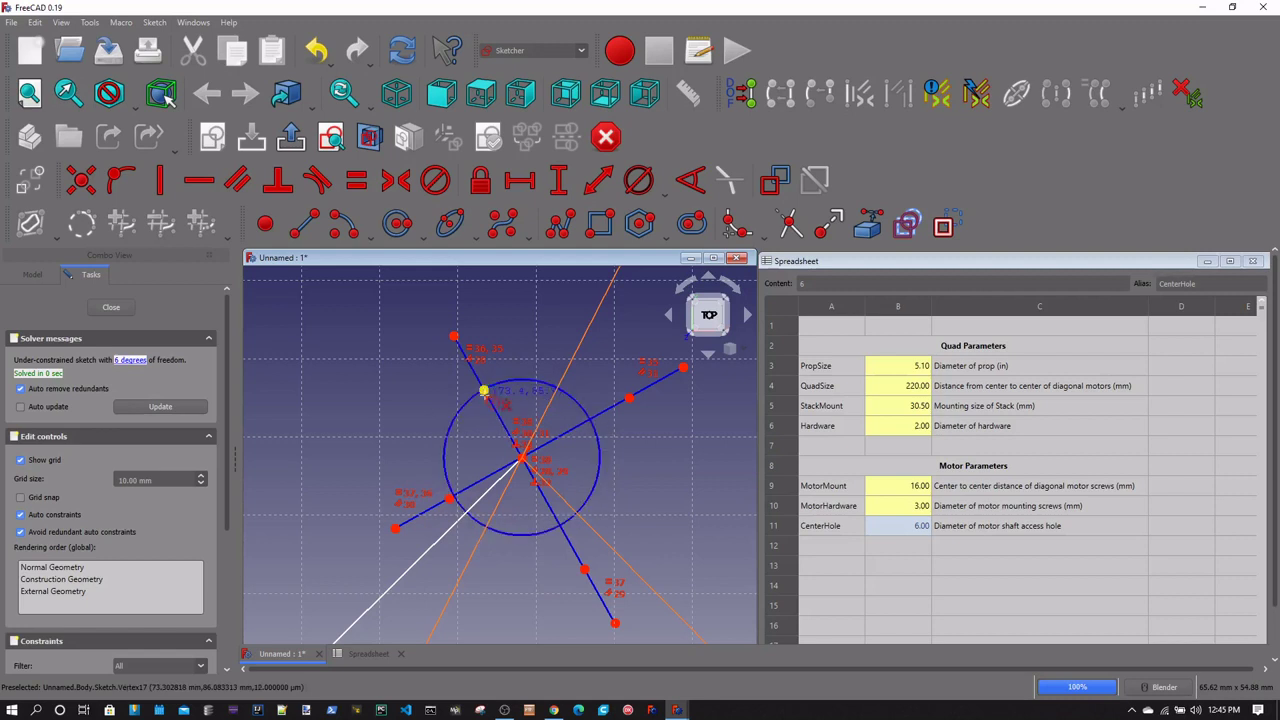
pyautogui.click(523, 461)
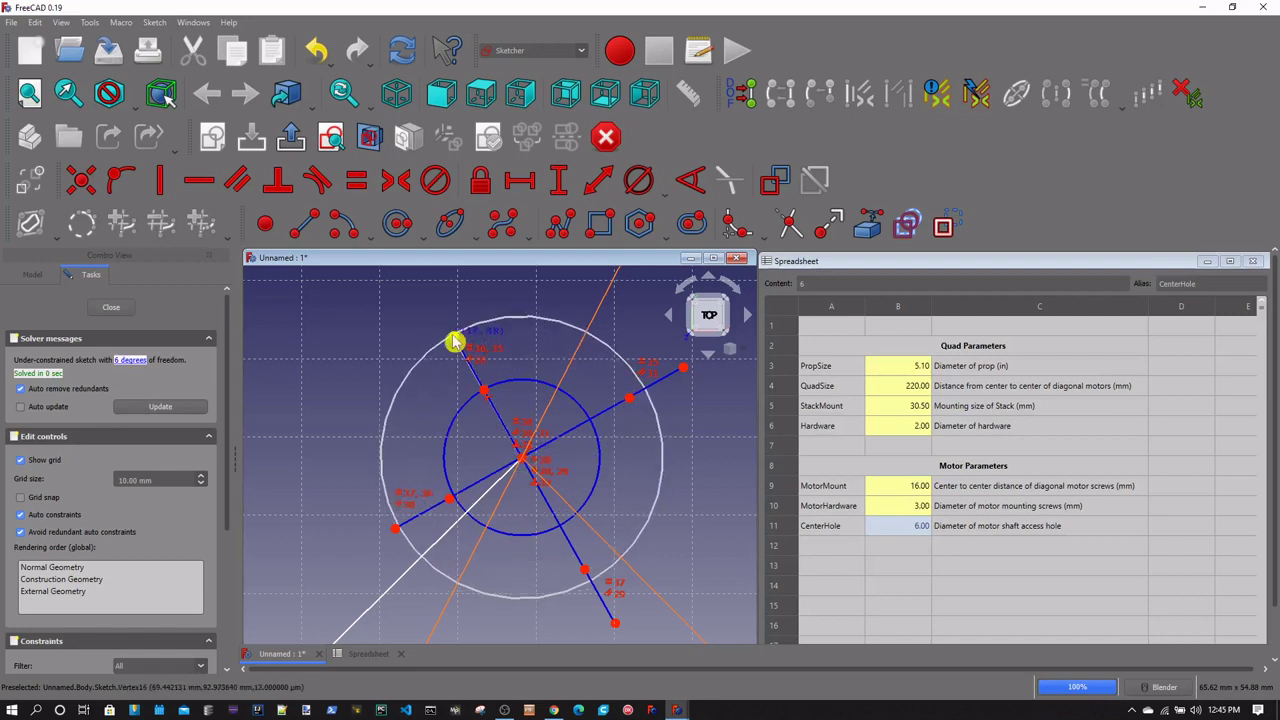
pyautogui.click(453, 336)
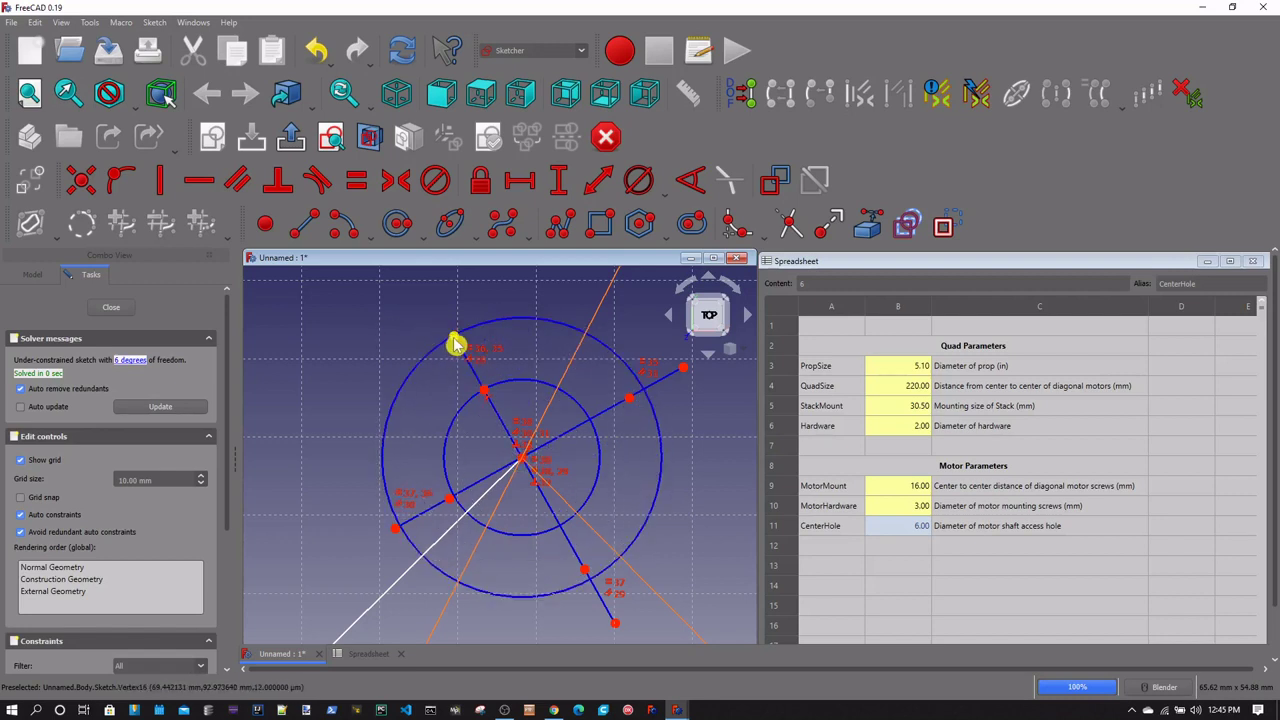
# Constrain the lower-left line's outer endpoint to lie on the larger concentric circle
pyautogui.click(397, 534)
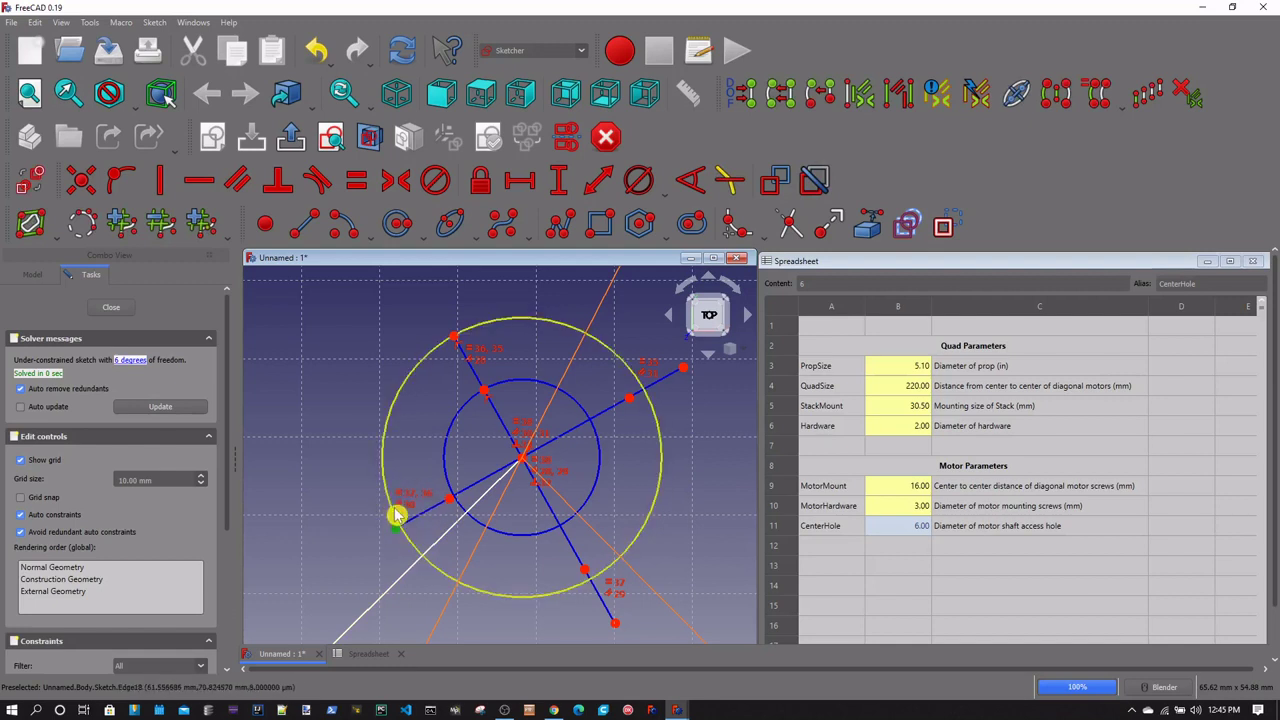
pyautogui.click(397, 515)
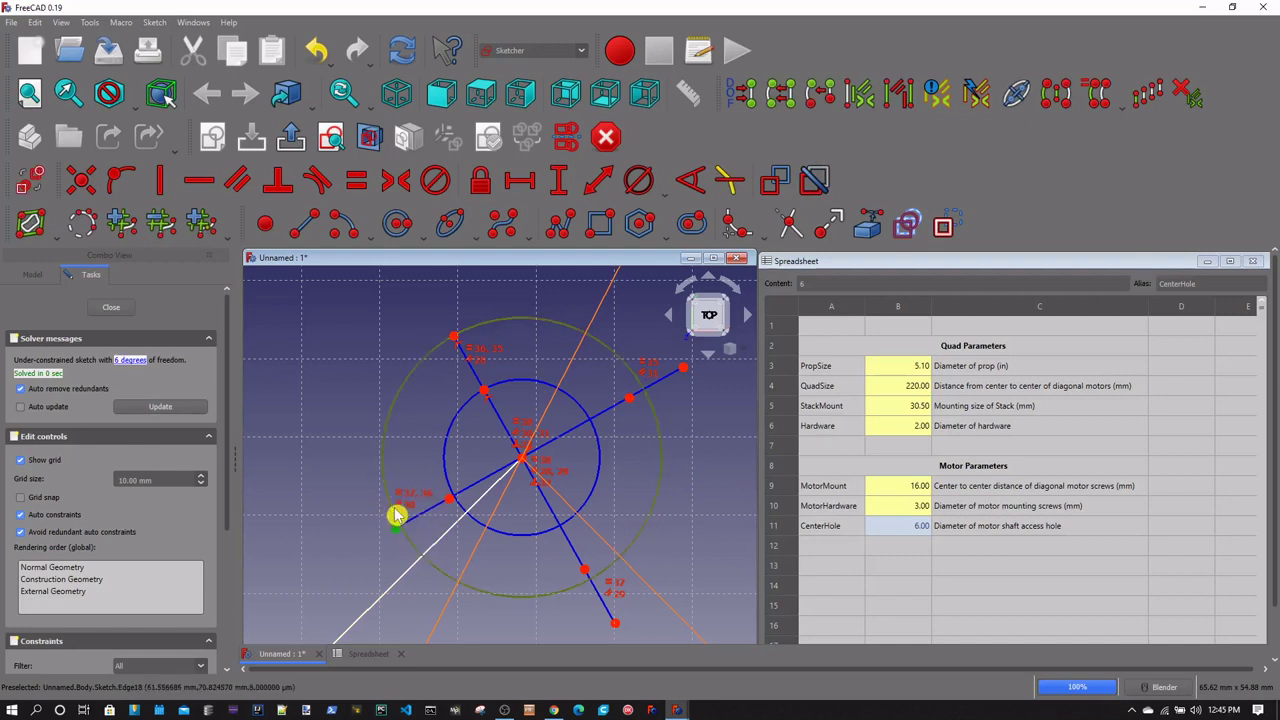
pyautogui.click(122, 181)
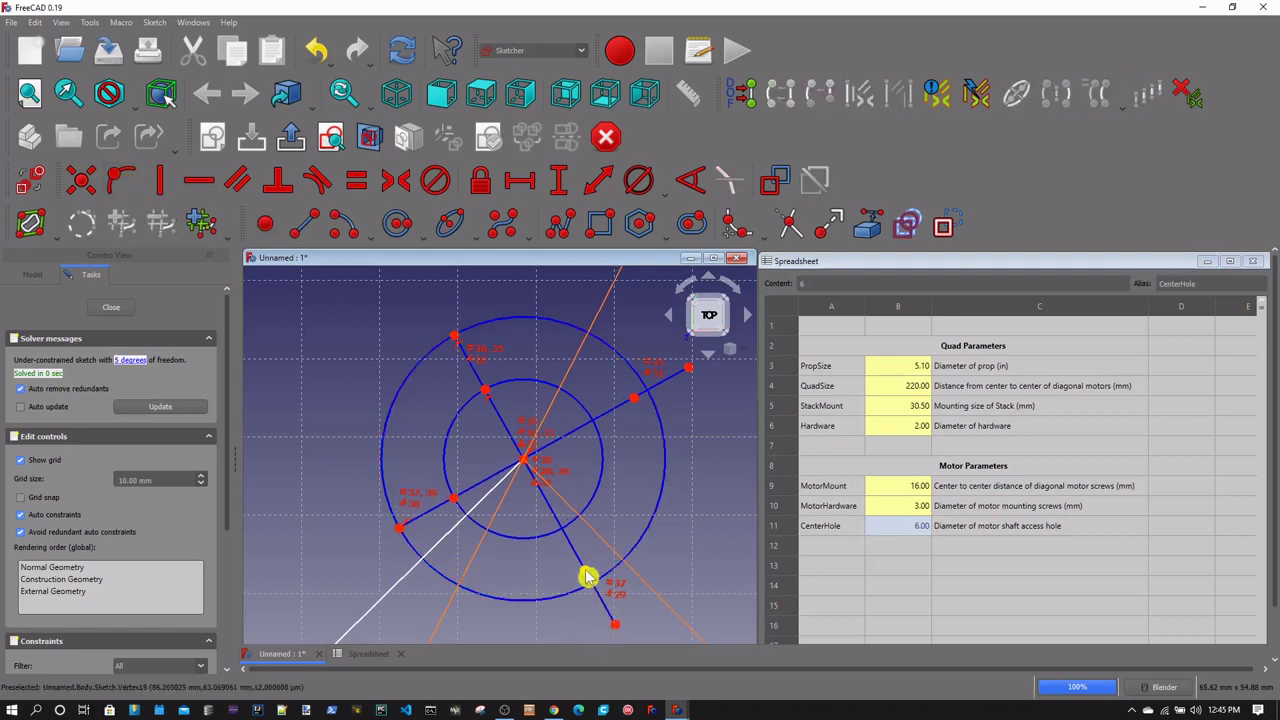
# Constrain the lower-right line's inner endpoint onto the smaller concentric circle, and move the outer geometry to test the constraints
pyautogui.moveTo(588, 578); pyautogui.dragTo(577, 557)
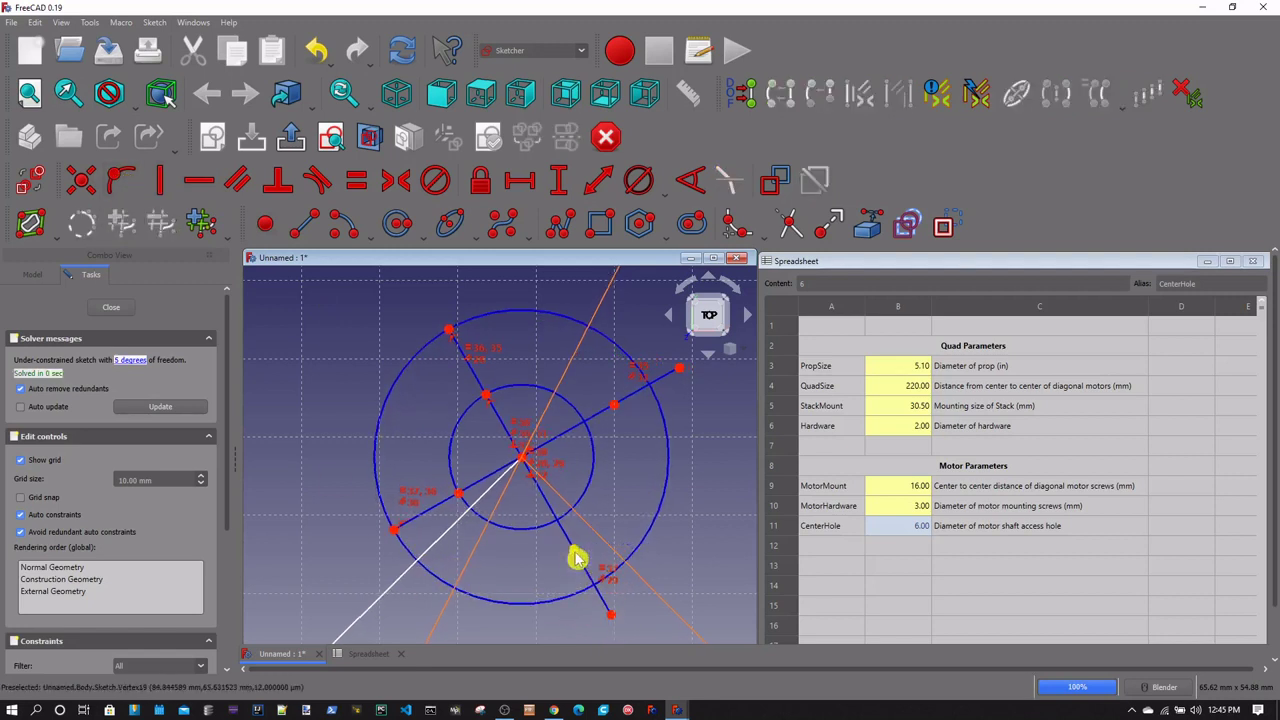
pyautogui.click(566, 547)
pyautogui.click(552, 522)
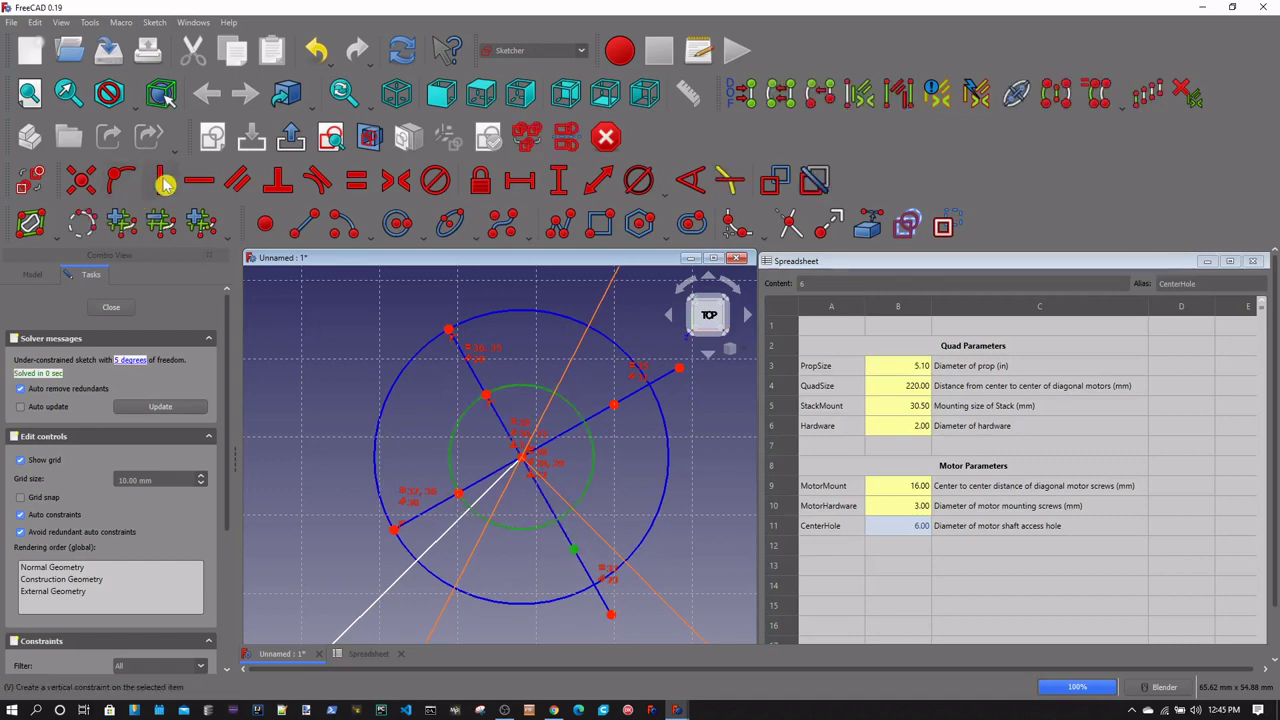
pyautogui.click(120, 180)
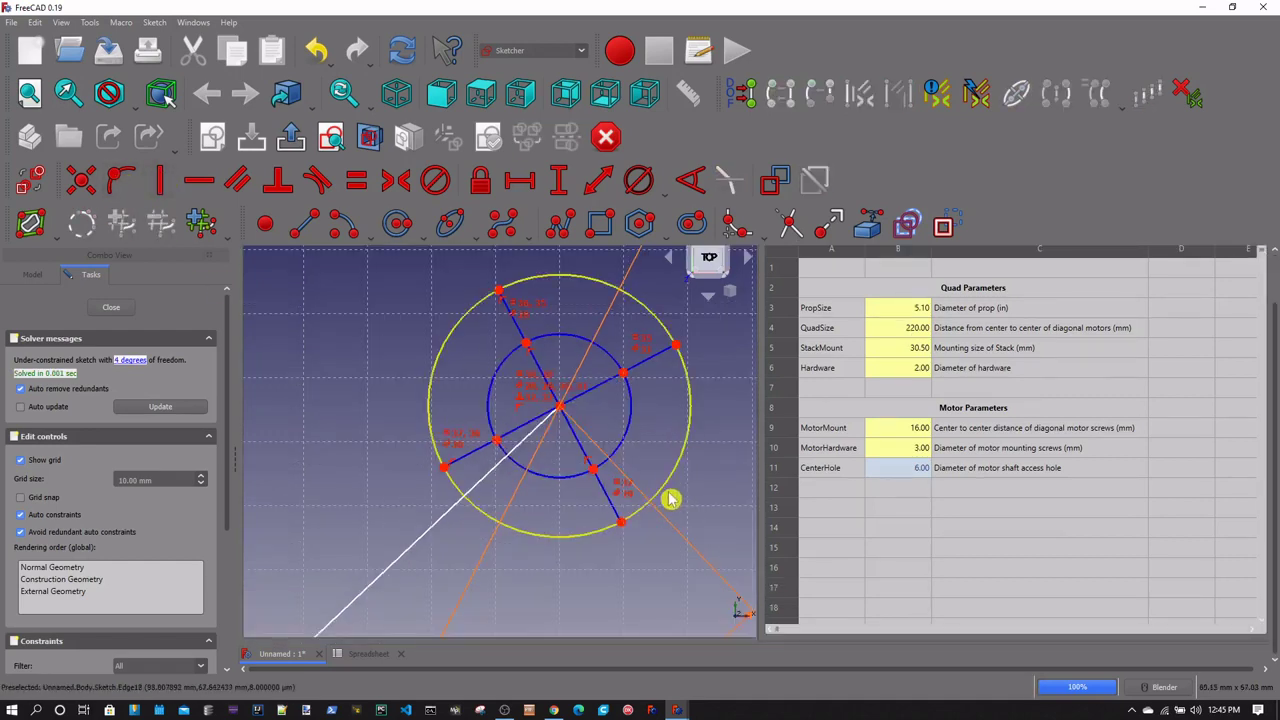
pyautogui.moveTo(670, 499)
pyautogui.mouseDown()
pyautogui.moveTo(608, 526)
pyautogui.moveTo(620, 529)
pyautogui.moveTo(607, 491)
pyautogui.moveTo(586, 503)
pyautogui.moveTo(599, 505)
pyautogui.mouseUp()
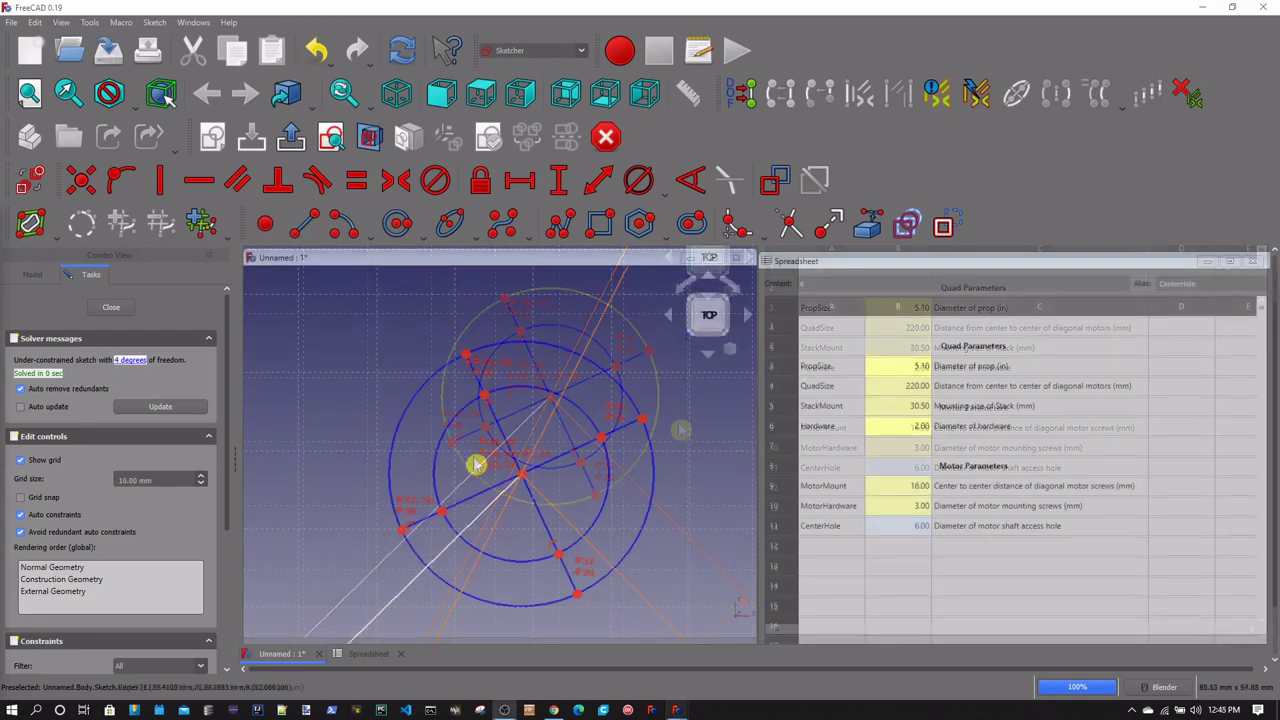
pyautogui.moveTo(474, 503)
pyautogui.mouseDown()
pyautogui.moveTo(480, 457)
pyautogui.moveTo(414, 553)
pyautogui.mouseUp()
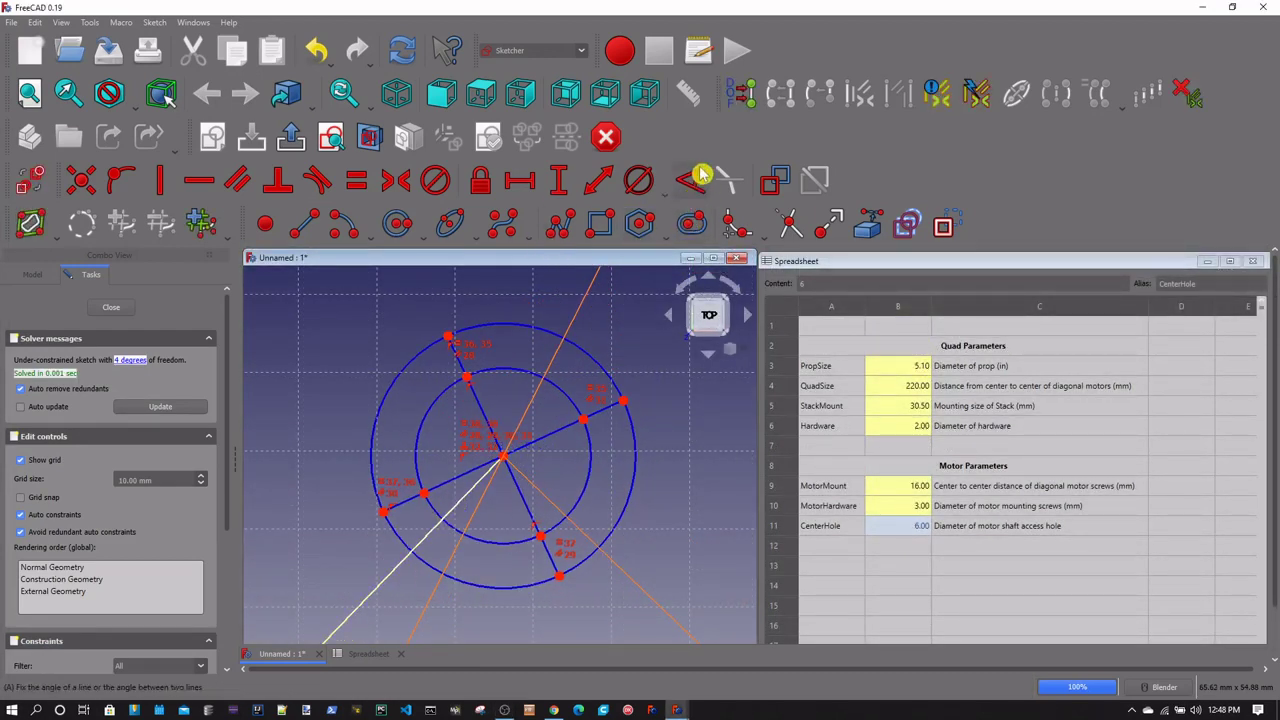
# Constrain the angle between the diagonal arm line and the motor cross's center segment to 45°
pyautogui.click(391, 582)
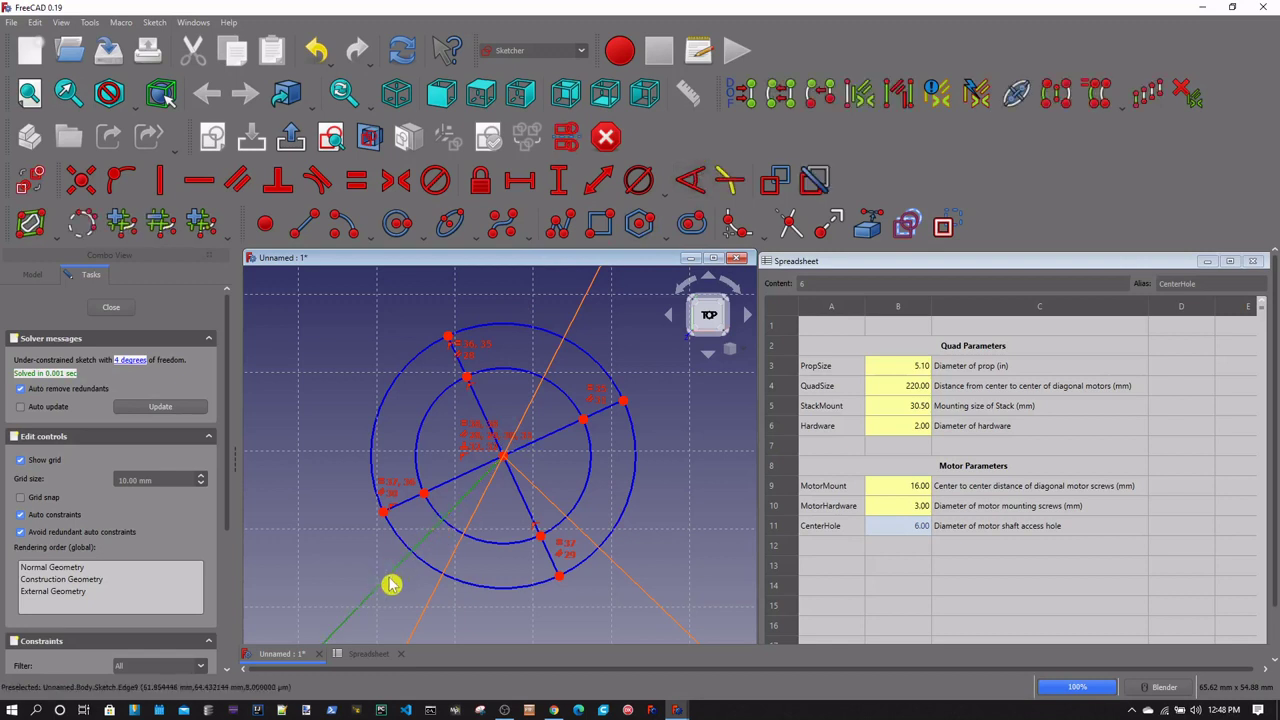
pyautogui.click(450, 490)
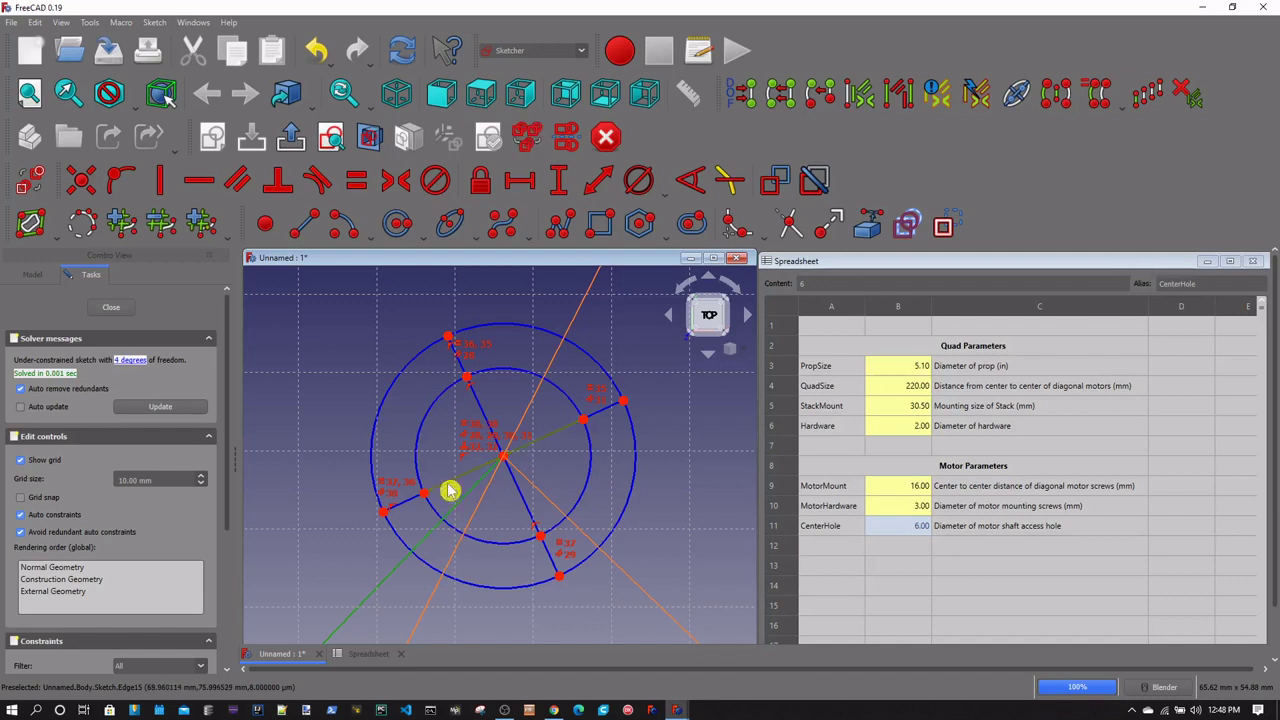
pyautogui.click(691, 182)
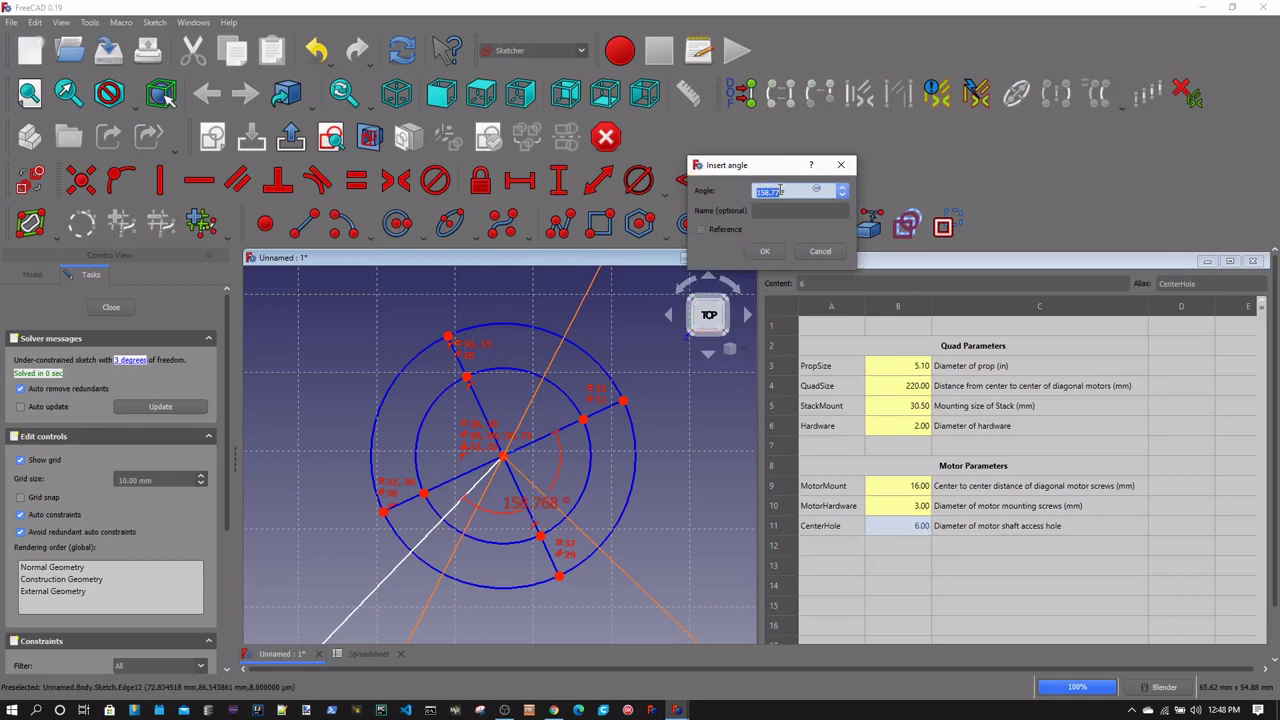
pyautogui.press('Return')
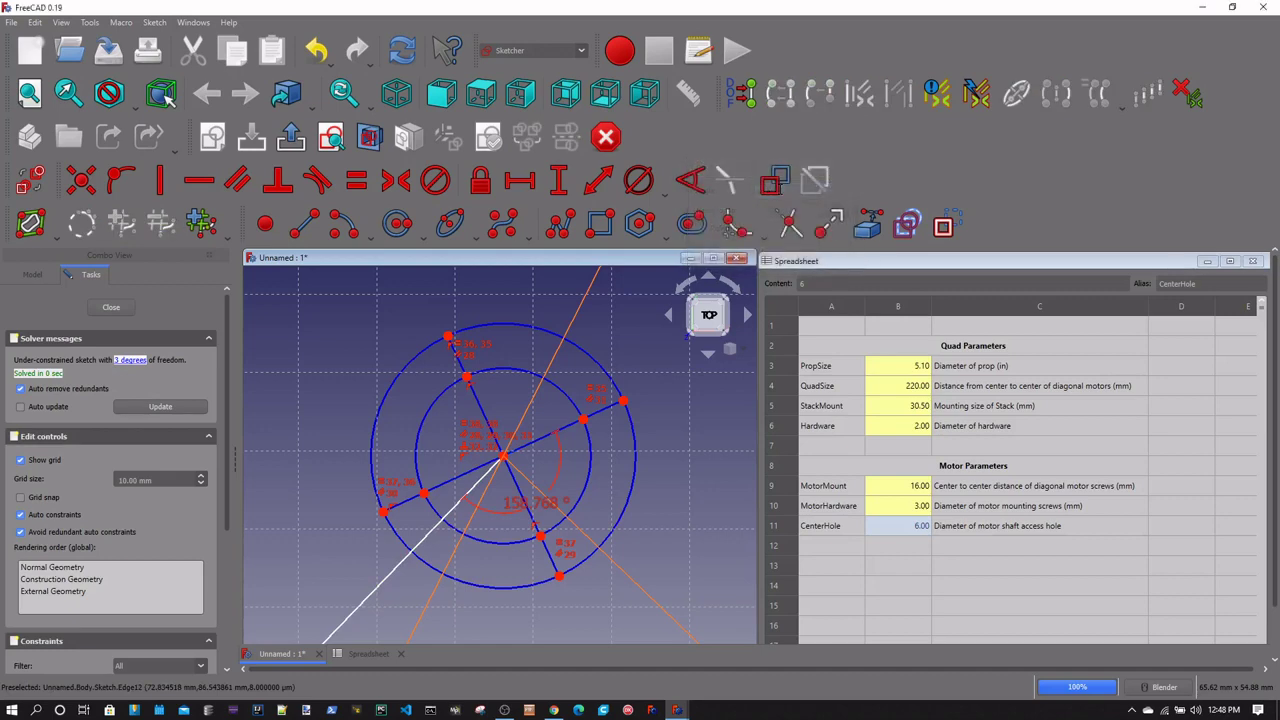
# Resize the outer and inner construction circles freehand to test that the motor cross follows its constraints
pyautogui.scroll(2, 537, 337)
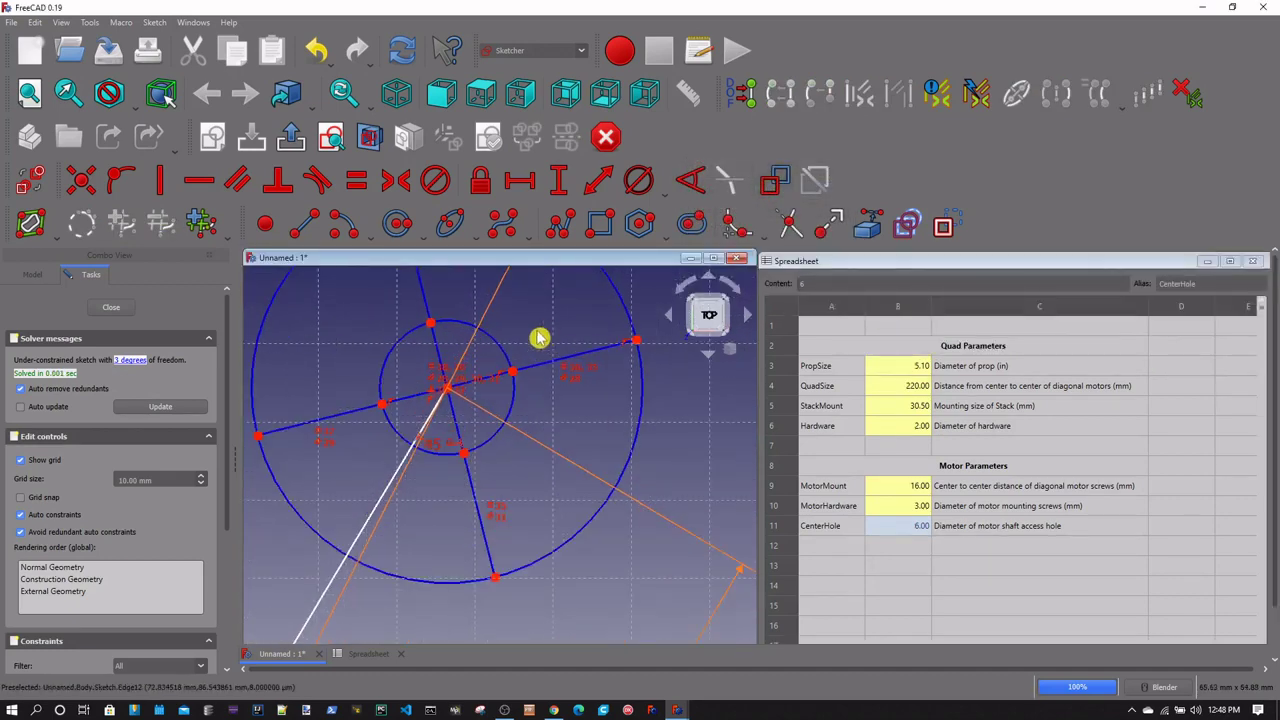
pyautogui.scroll(-2, 691, 543)
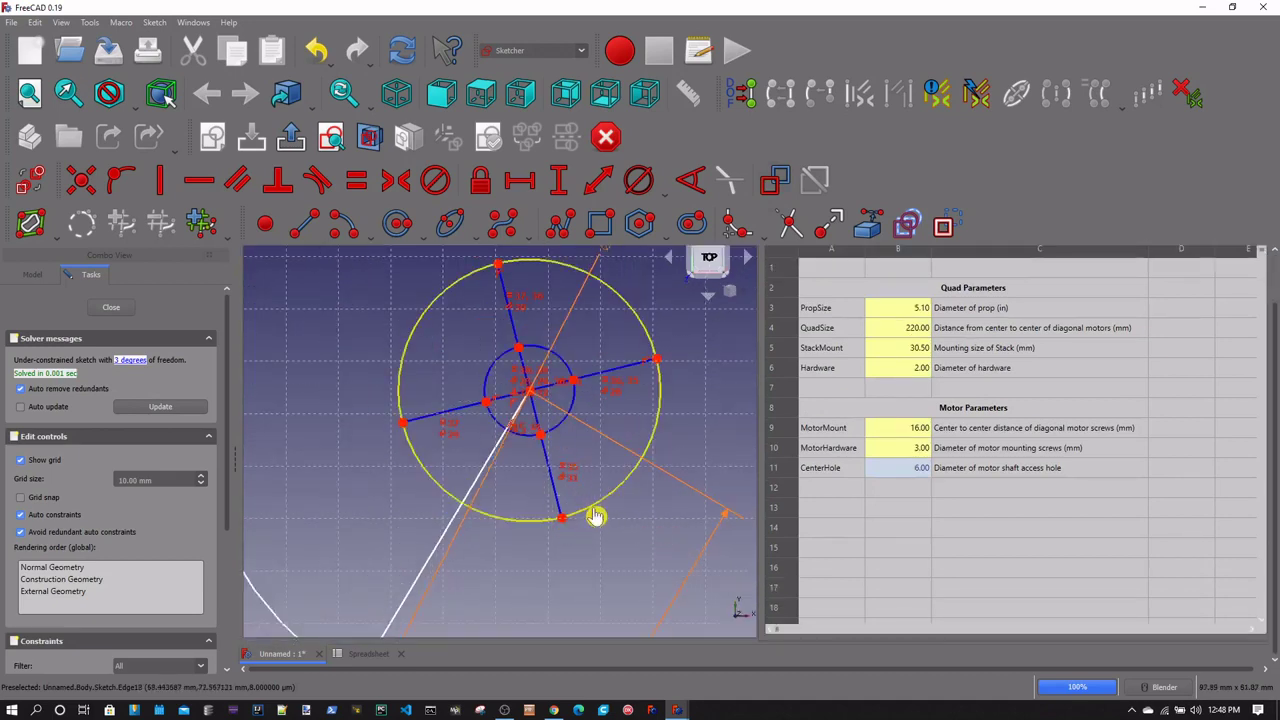
pyautogui.moveTo(592, 518); pyautogui.dragTo(566, 463)
pyautogui.moveTo(531, 404); pyautogui.dragTo(531, 437)
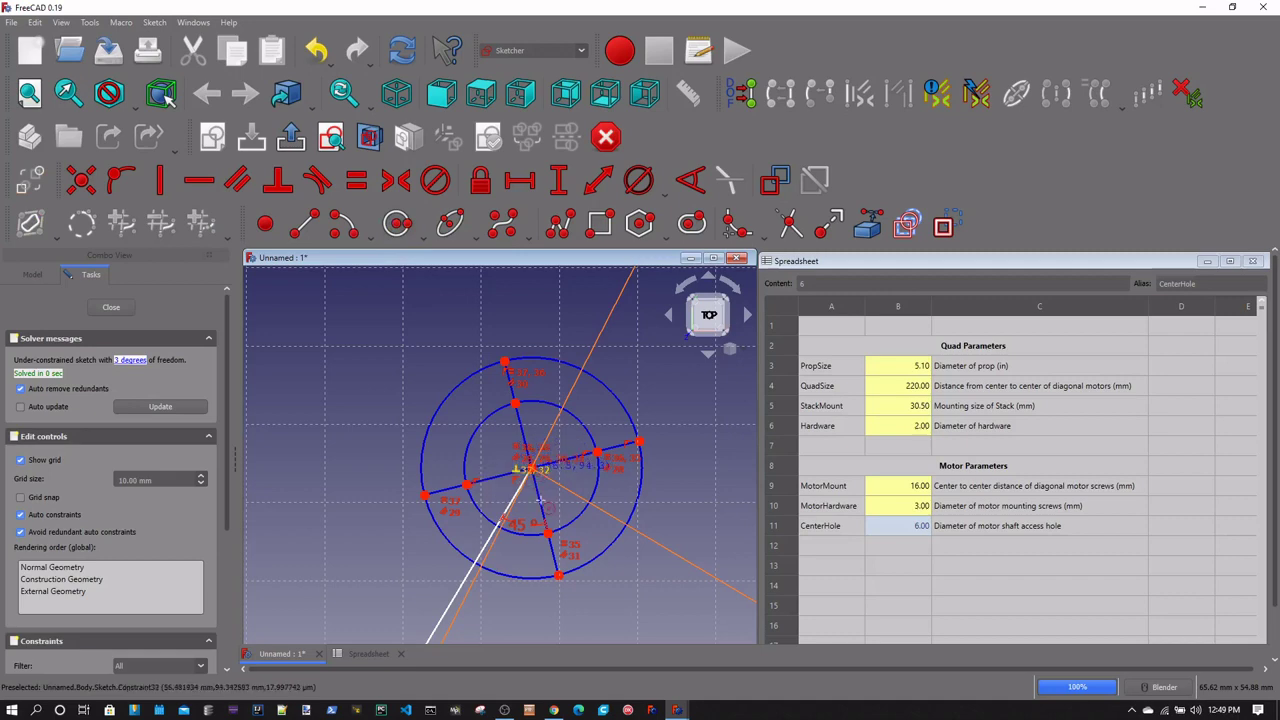
# Close and reopen the sketch for editing, and hide all constraint markers from the view
pyautogui.scroll(3, 540, 495)
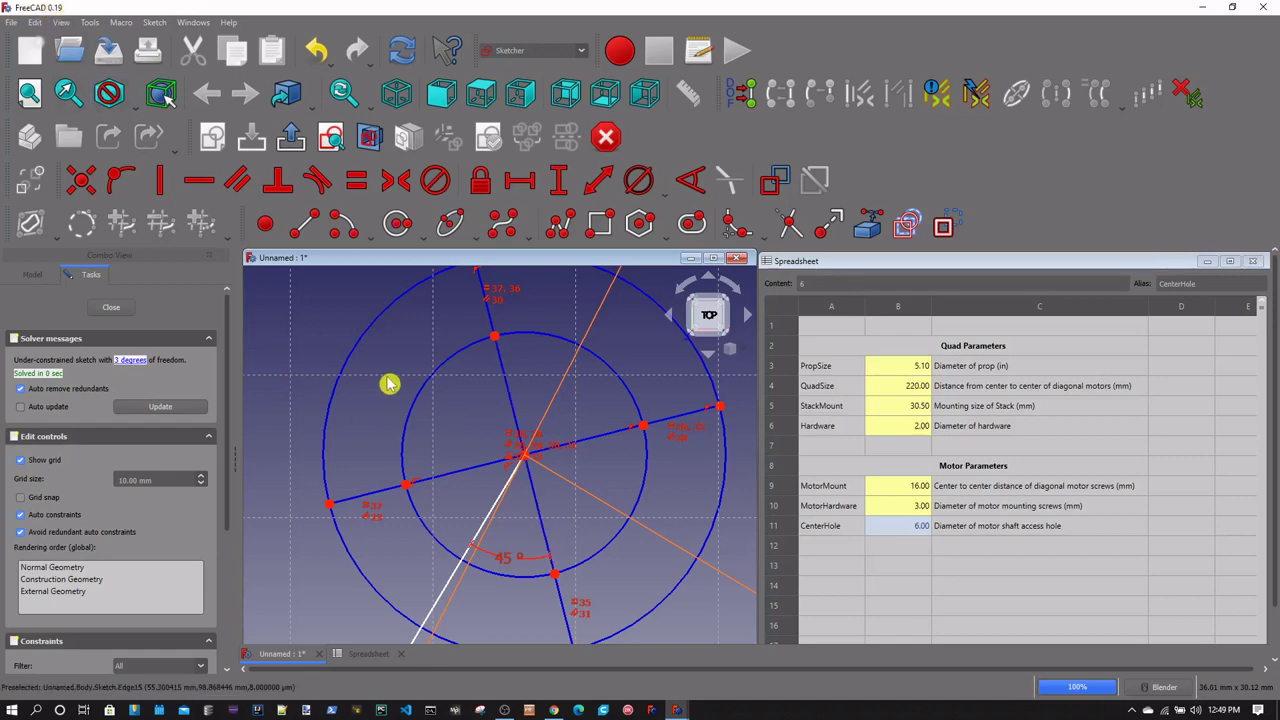
pyautogui.click(130, 310)
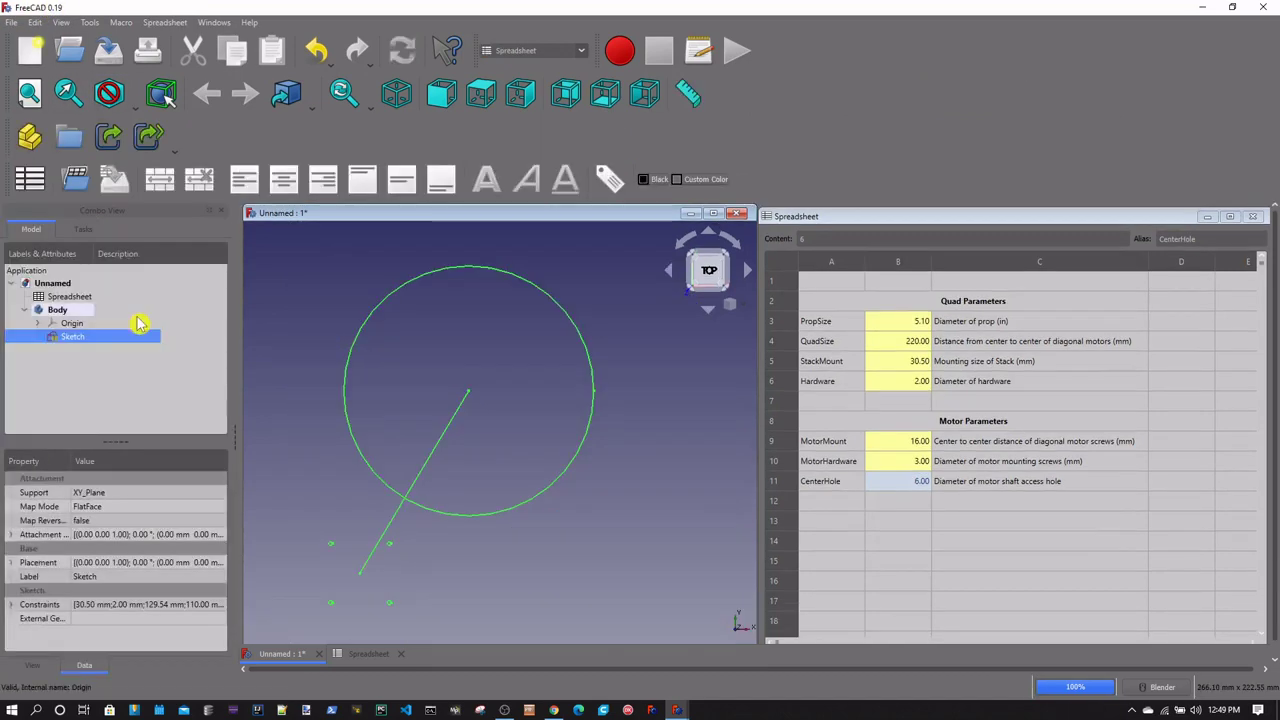
pyautogui.doubleClick(77, 339)
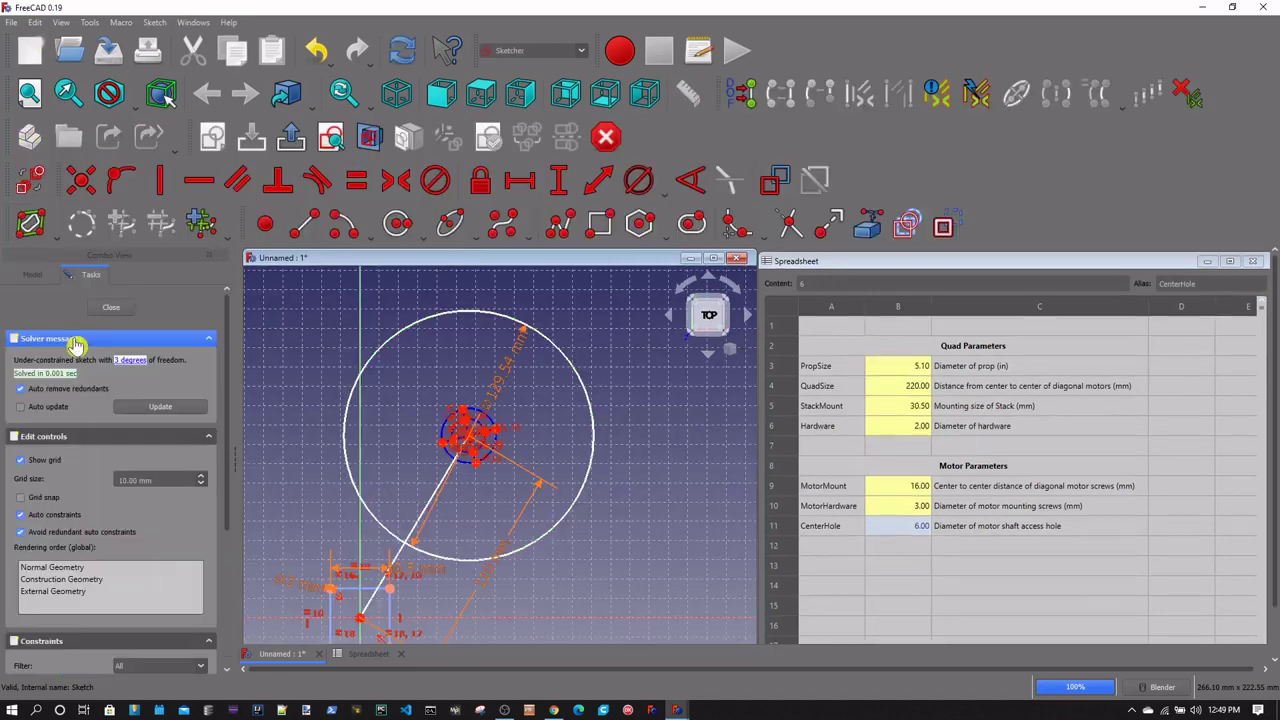
pyautogui.click(29, 180)
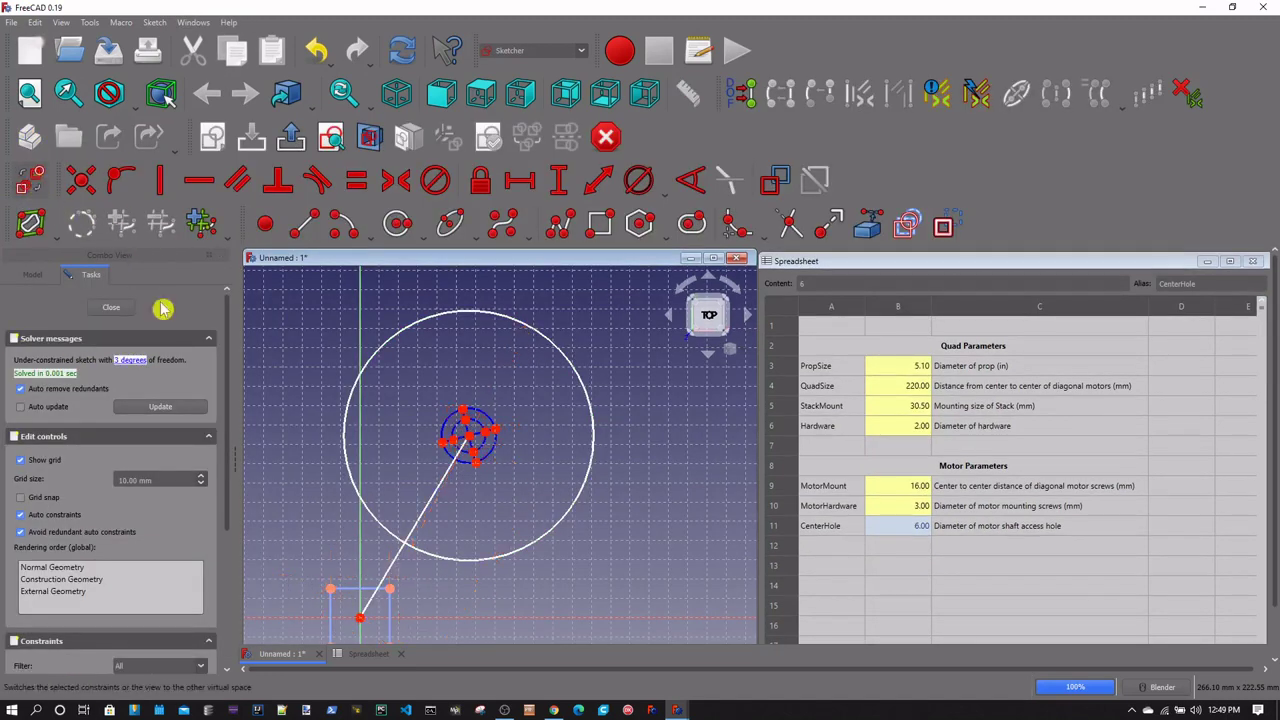
pyautogui.scroll(5, 471, 449)
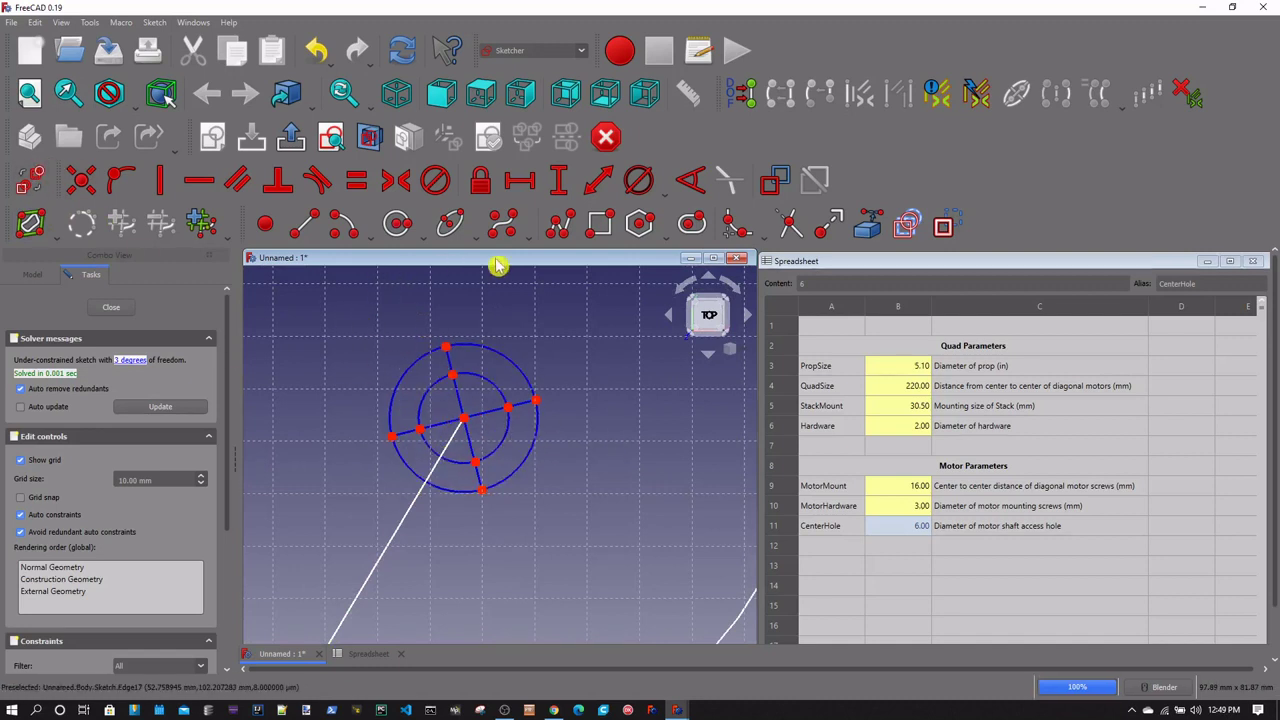
pyautogui.click(32, 179)
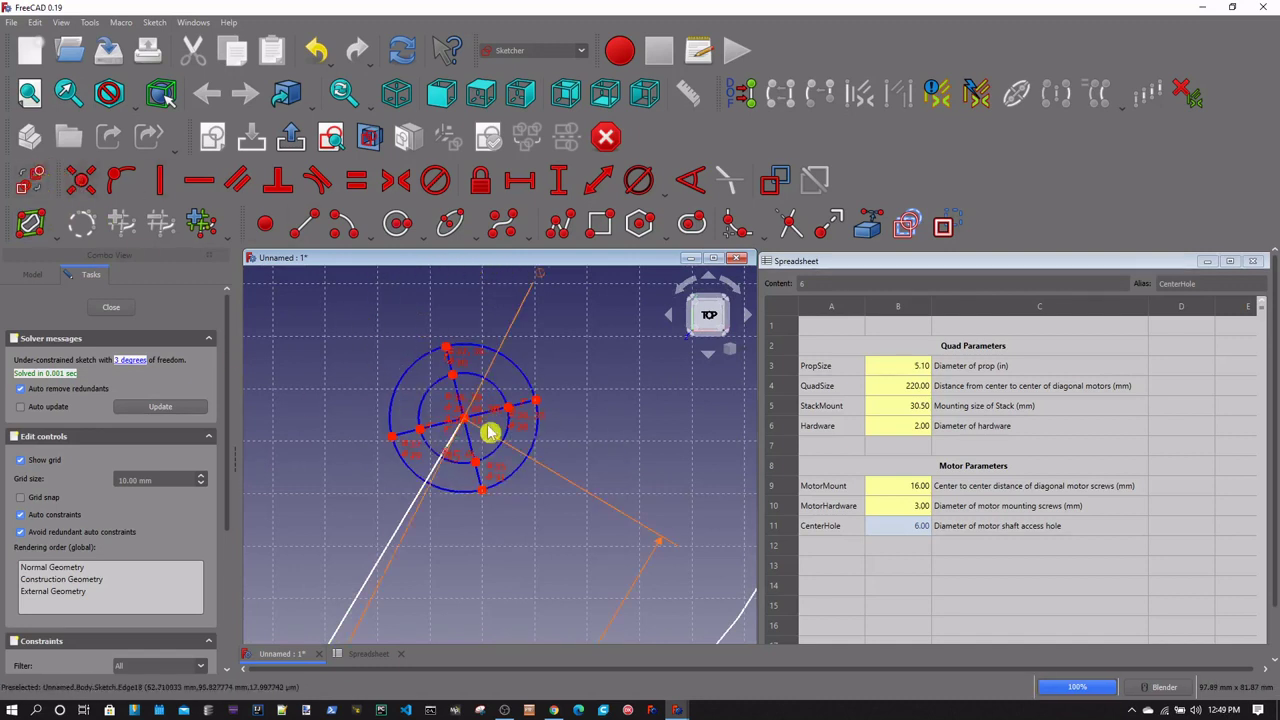
pyautogui.click(32, 180)
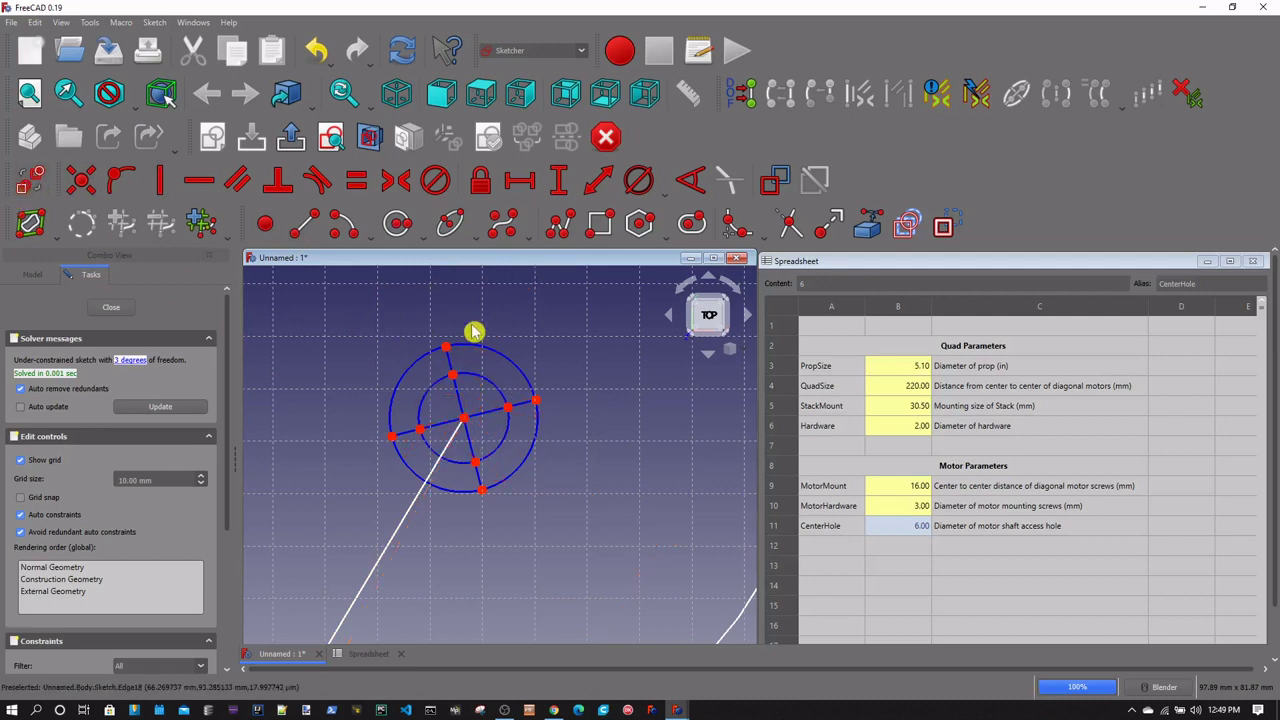
# Draw a small circle centered on the motor cross's crossing point, inside the inner construction circle
pyautogui.click(397, 226)
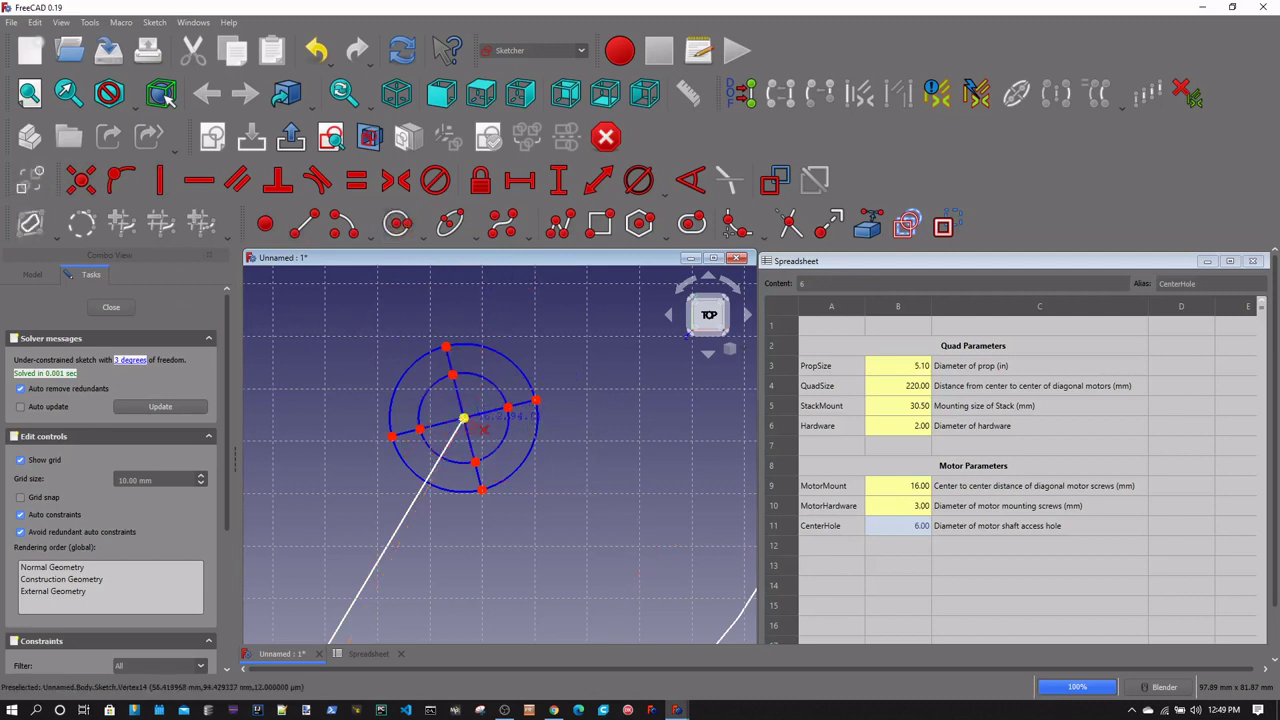
pyautogui.click(464, 418)
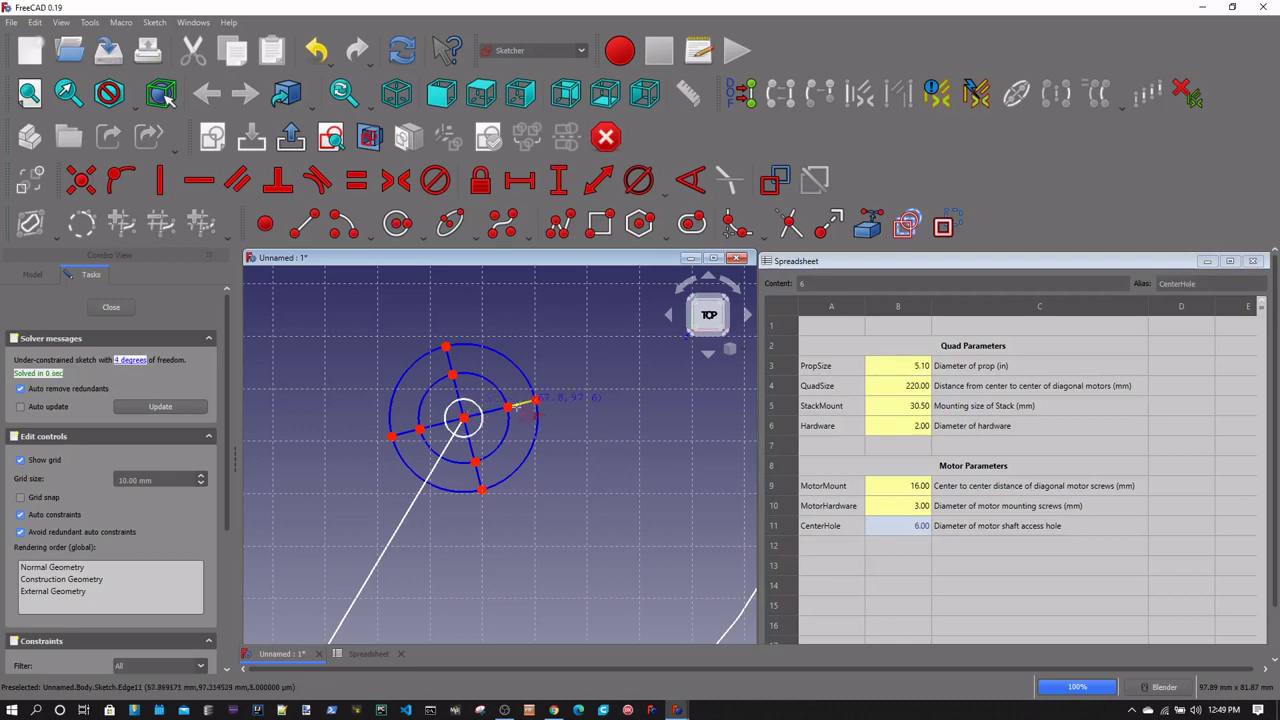
pyautogui.click(479, 408)
pyautogui.scroll(2, 485, 406)
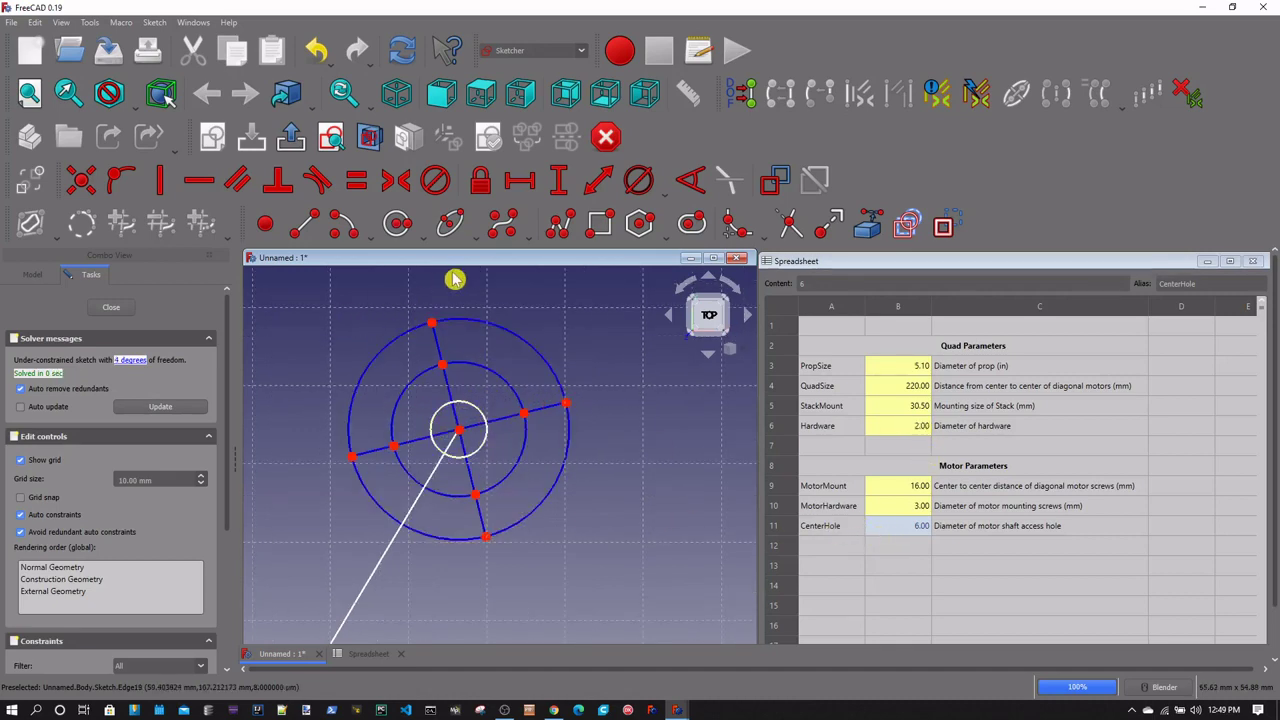
pyautogui.scroll(-1, 493, 343)
pyautogui.scroll(1, 490, 335)
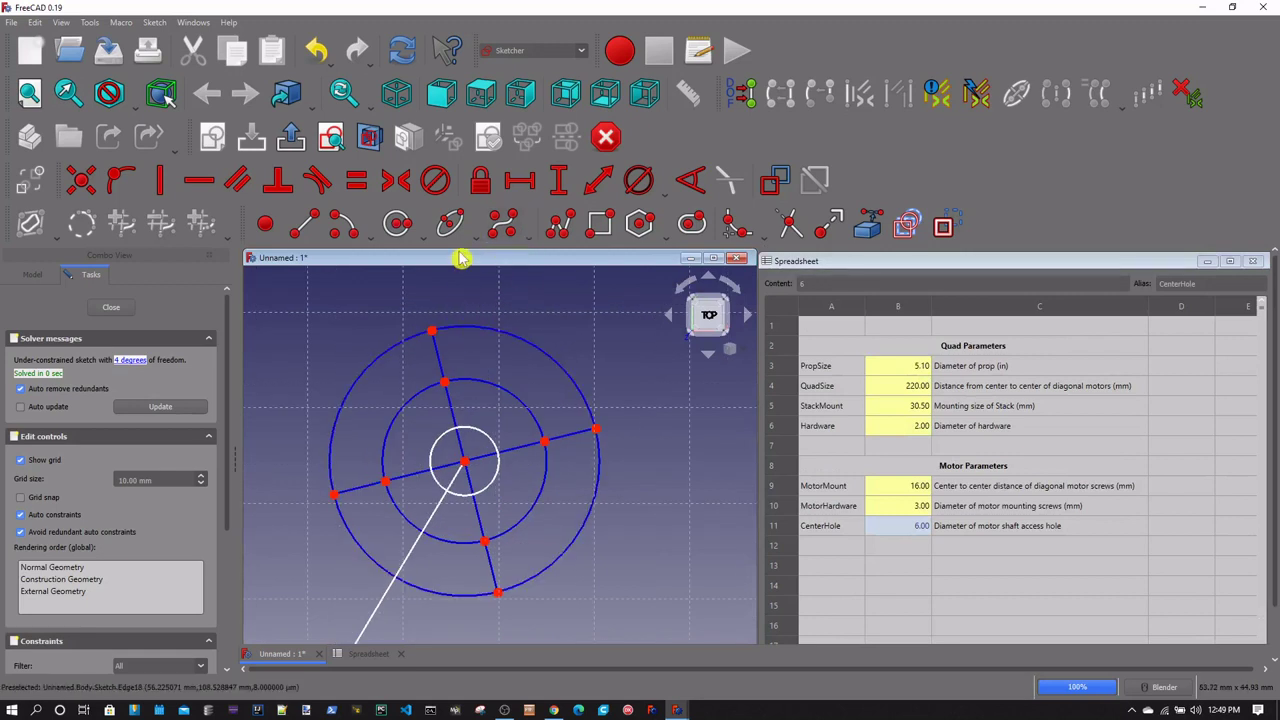
# Draw four separate slots around the motor circles: vertical ones above and below, horizontal ones on the left and right sides
pyautogui.click(692, 225)
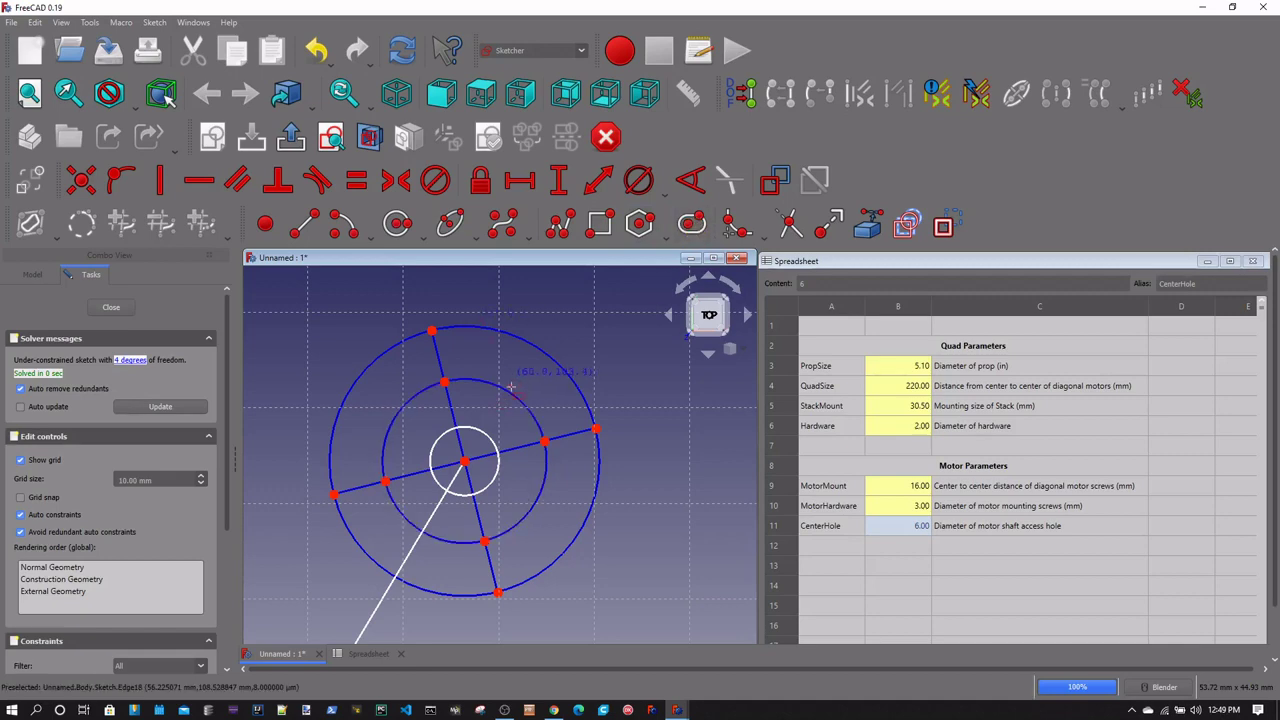
pyautogui.scroll(-2, 510, 386)
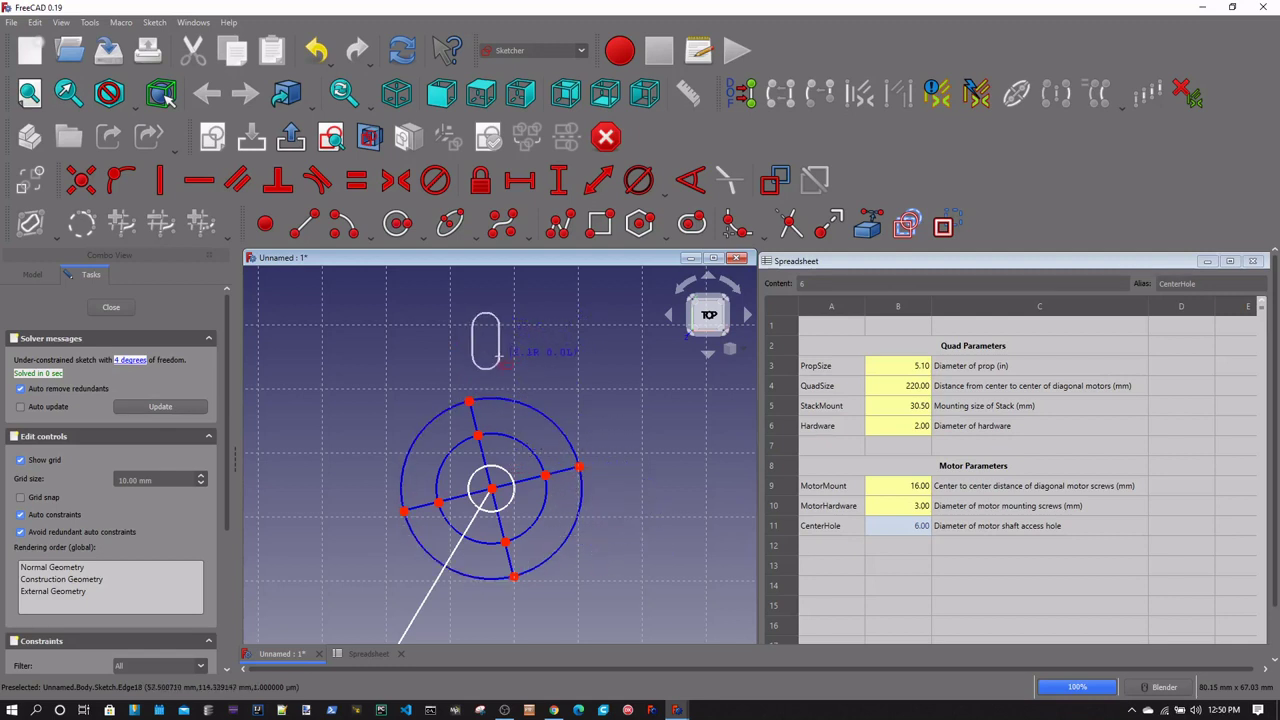
pyautogui.click(500, 357)
pyautogui.click(615, 500)
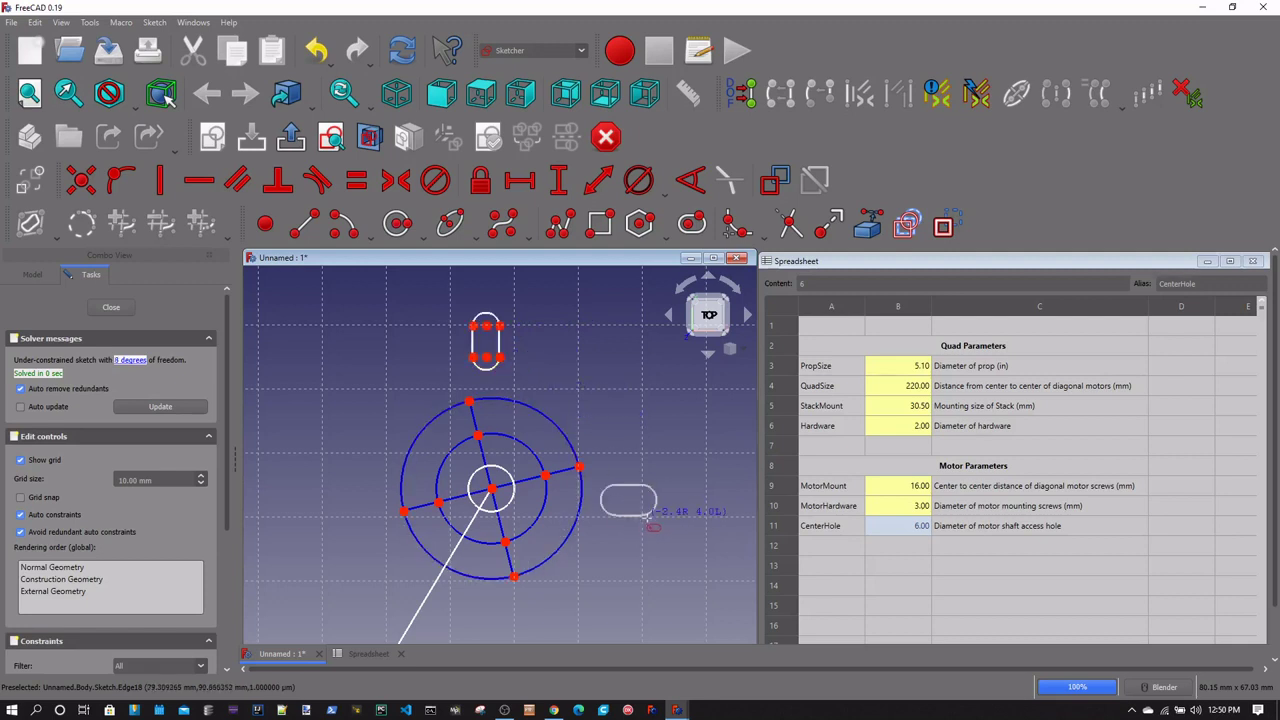
pyautogui.click(643, 526)
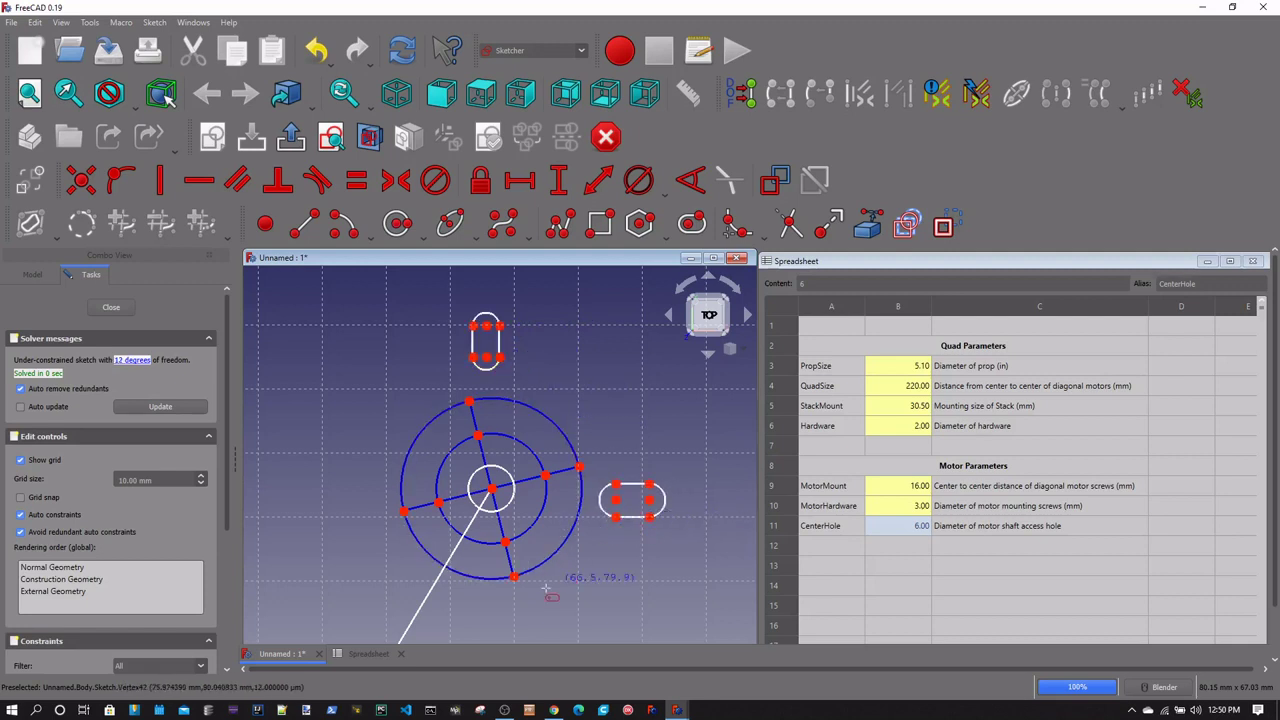
pyautogui.click(572, 574)
pyautogui.click(572, 617)
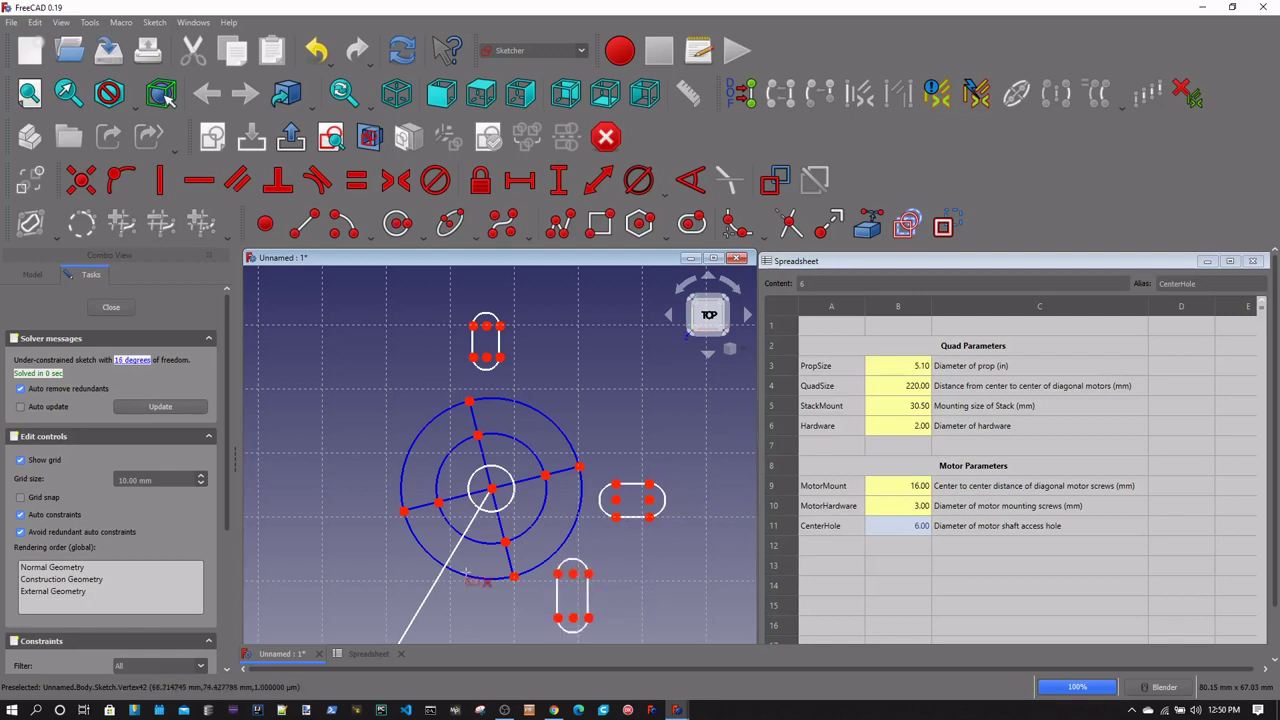
pyautogui.click(308, 475)
pyautogui.click(343, 506)
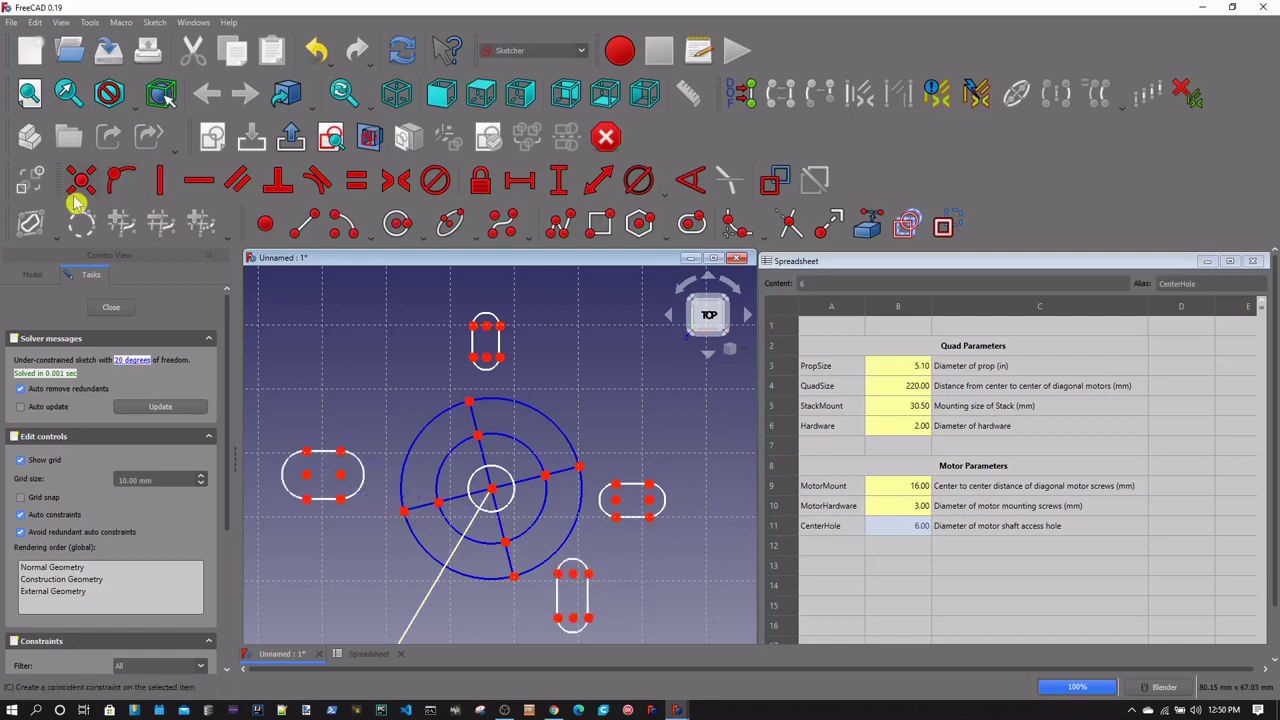
pyautogui.rightClick(380, 395)
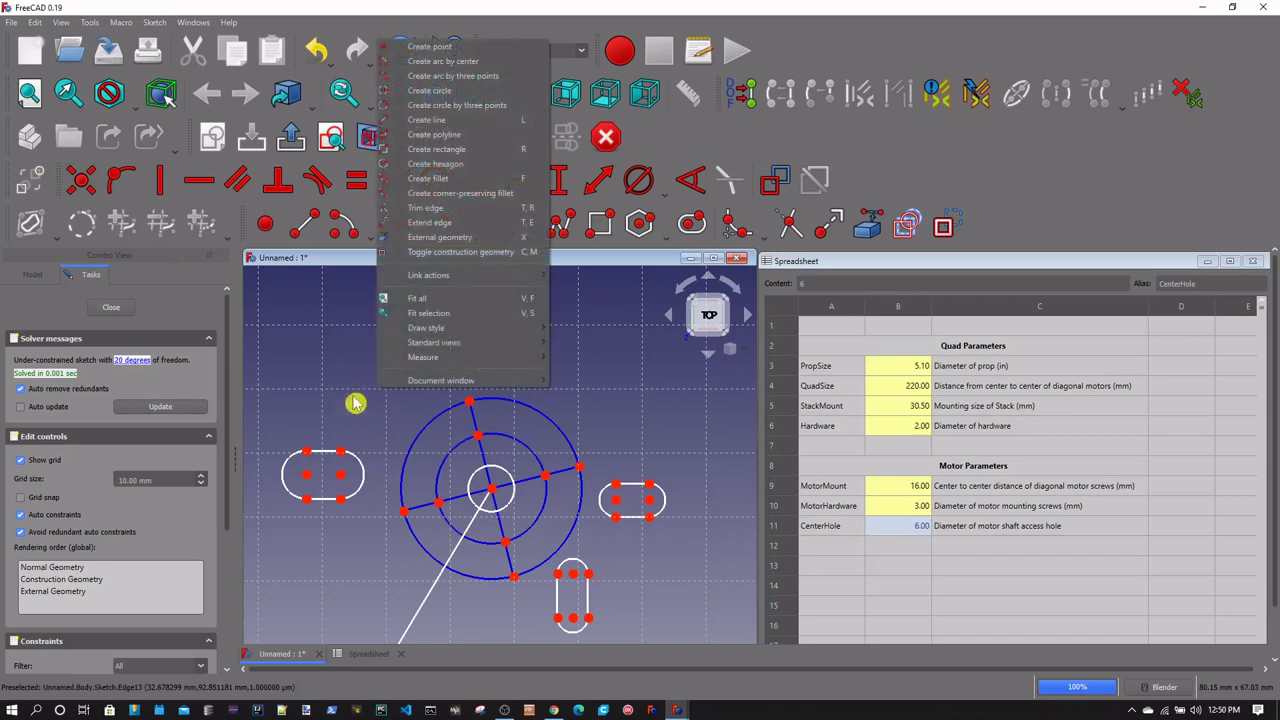
pyautogui.click(345, 396)
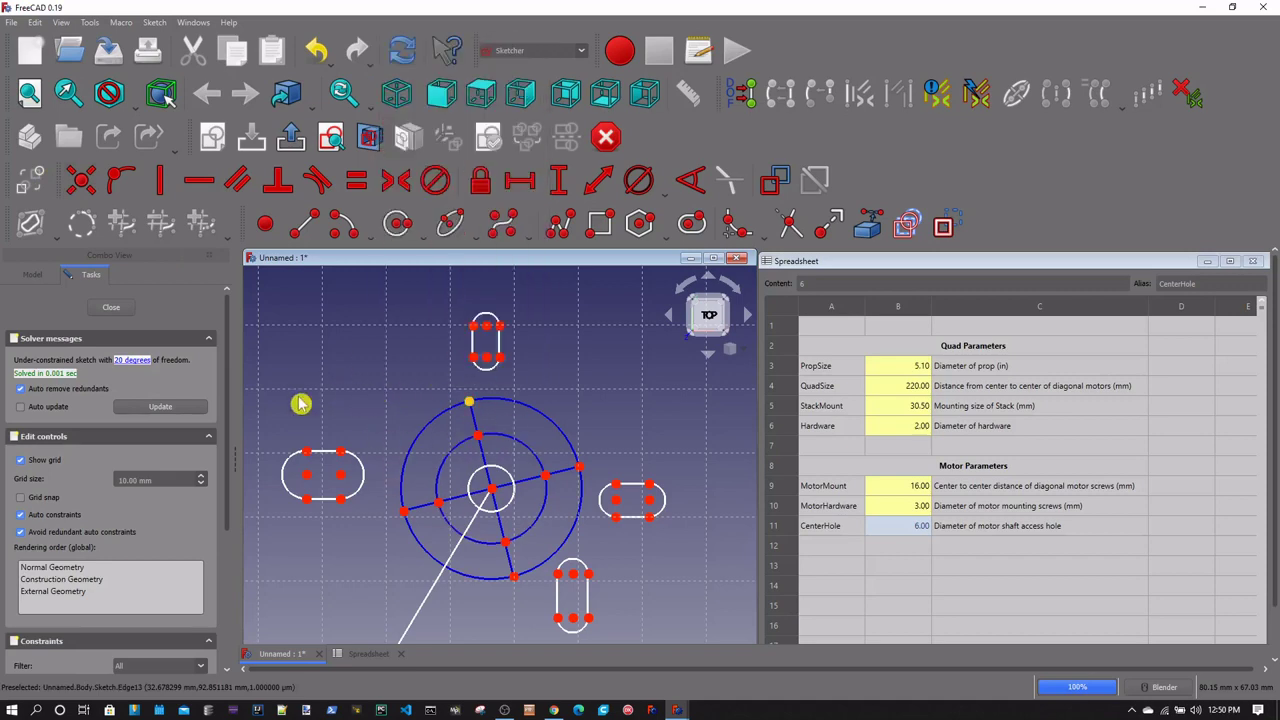
# Exit the sketch and reopen it for editing with the constraint markers shown around the slots
pyautogui.click(111, 307)
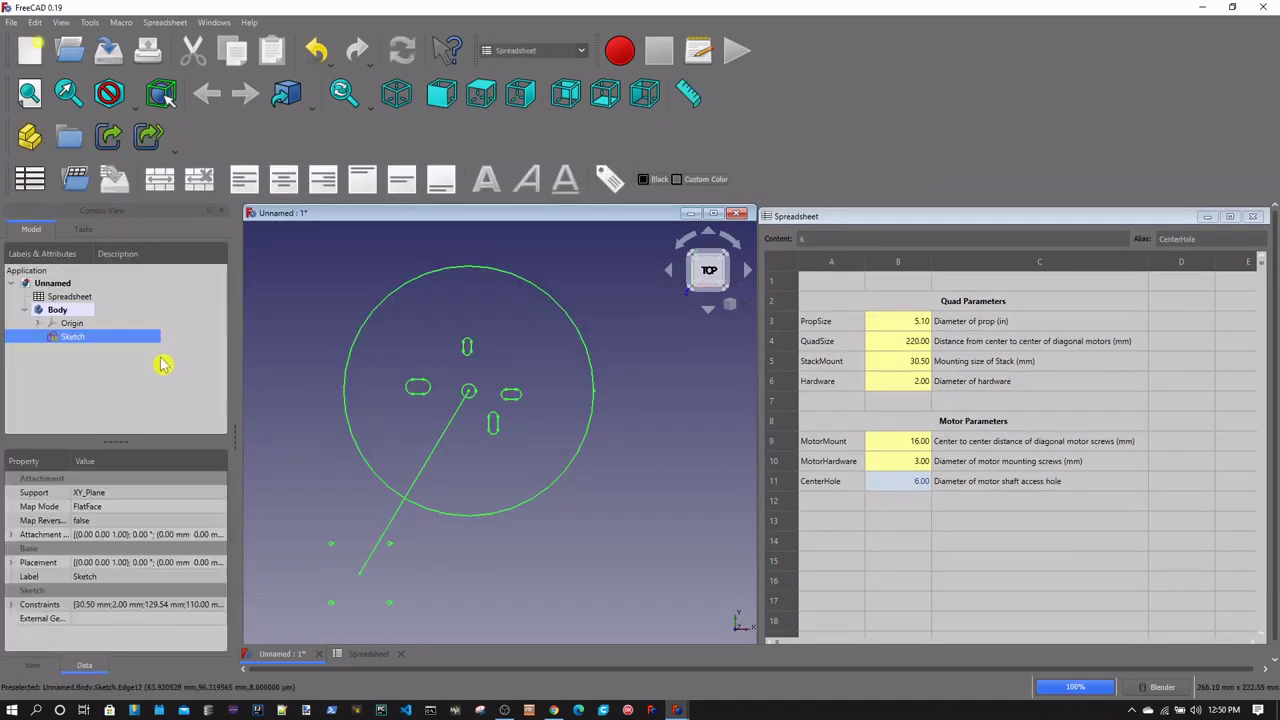
pyautogui.doubleClick(77, 336)
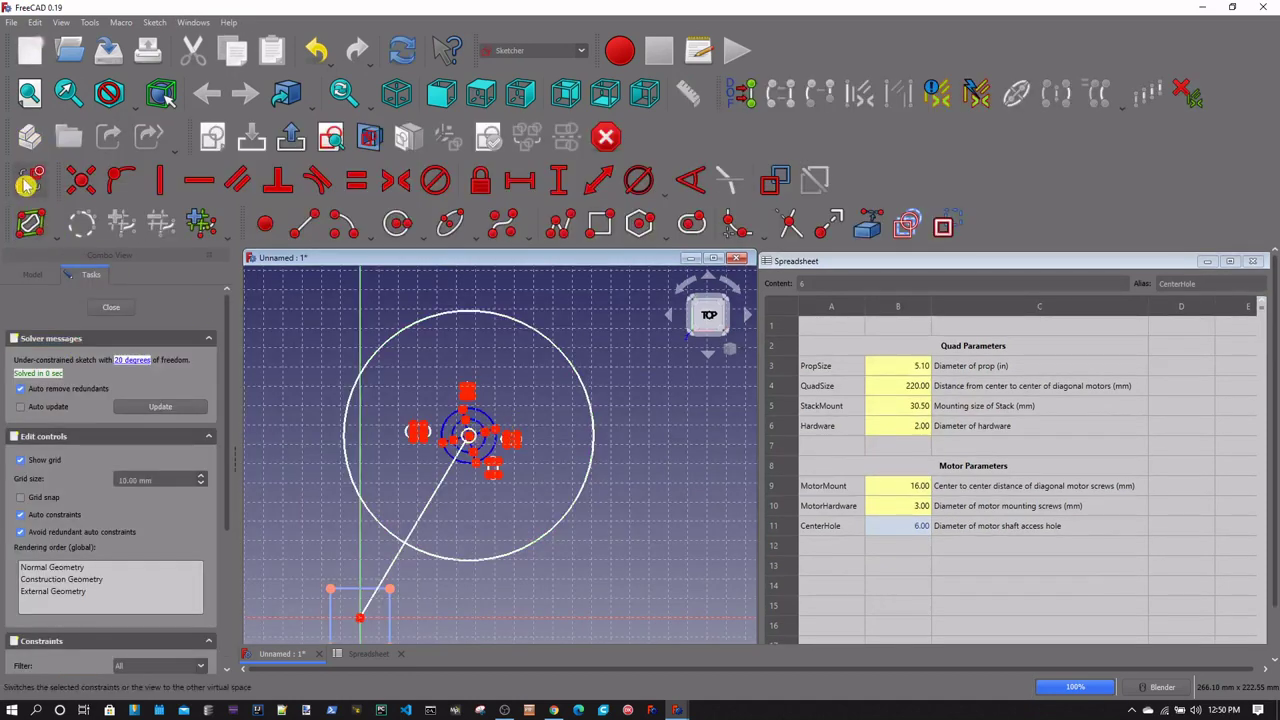
pyautogui.scroll(3, 441, 435)
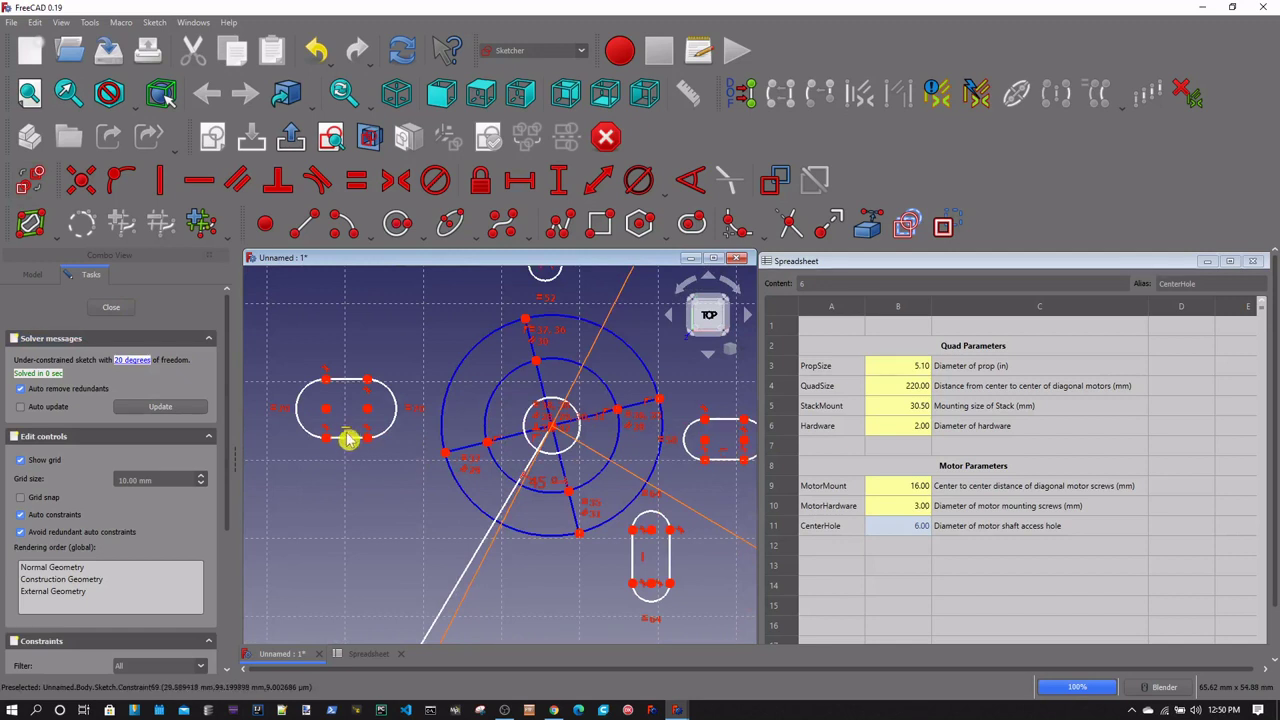
# Delete the horizontal constraints from the two side slots and the vertical constraints from the upper and lower slots
pyautogui.click(365, 469)
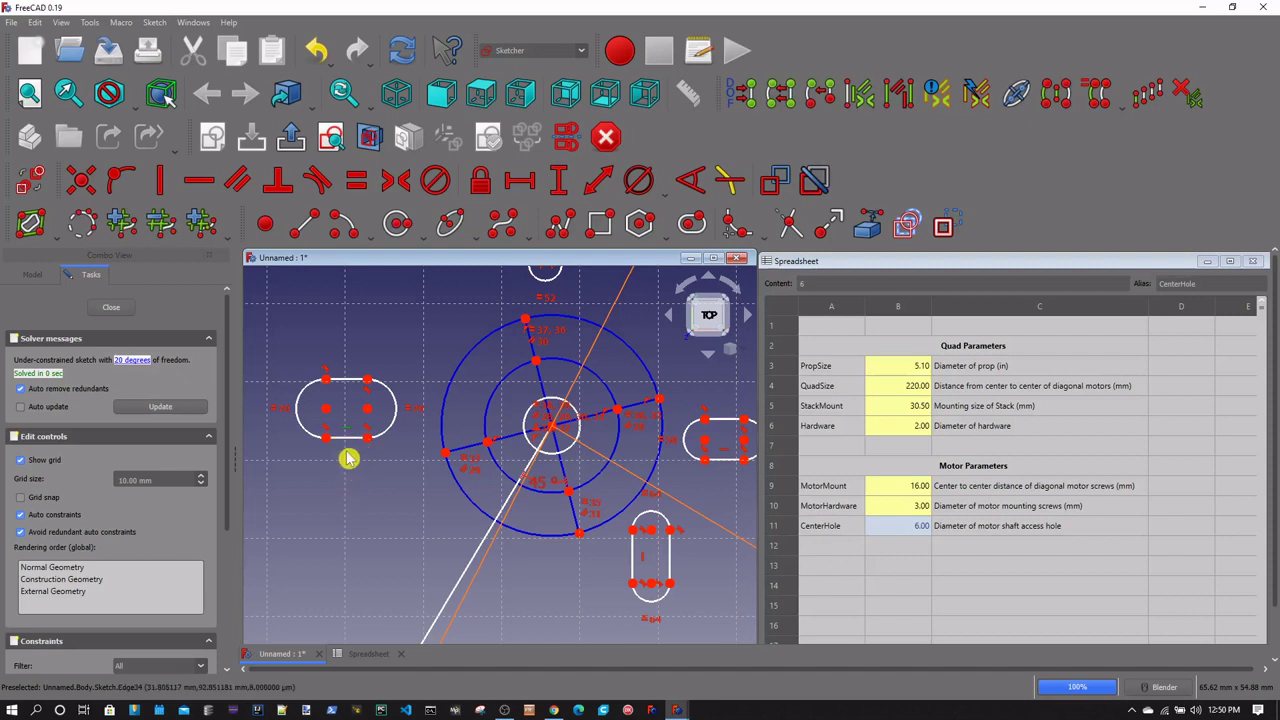
pyautogui.click(349, 458)
pyautogui.moveTo(366, 411)
pyautogui.mouseDown()
pyautogui.moveTo(363, 378)
pyautogui.moveTo(363, 446)
pyautogui.moveTo(363, 420)
pyautogui.mouseUp()
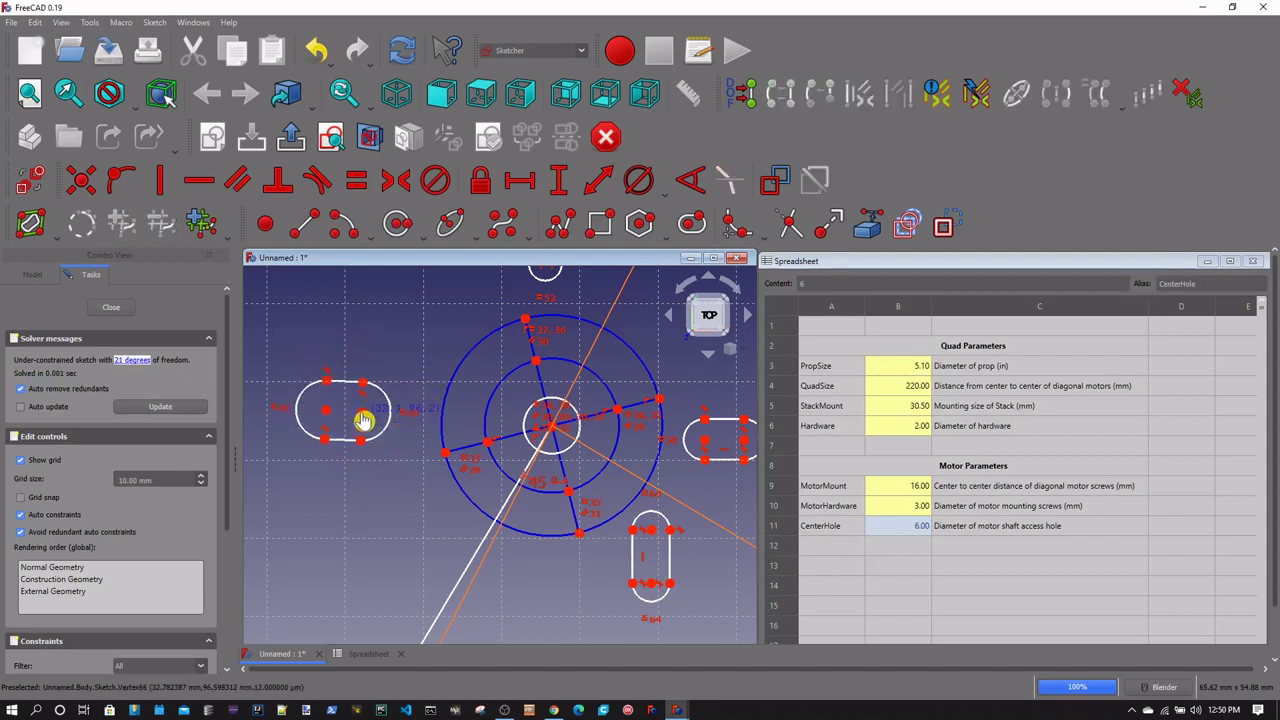
pyautogui.moveTo(624, 545); pyautogui.dragTo(651, 543)
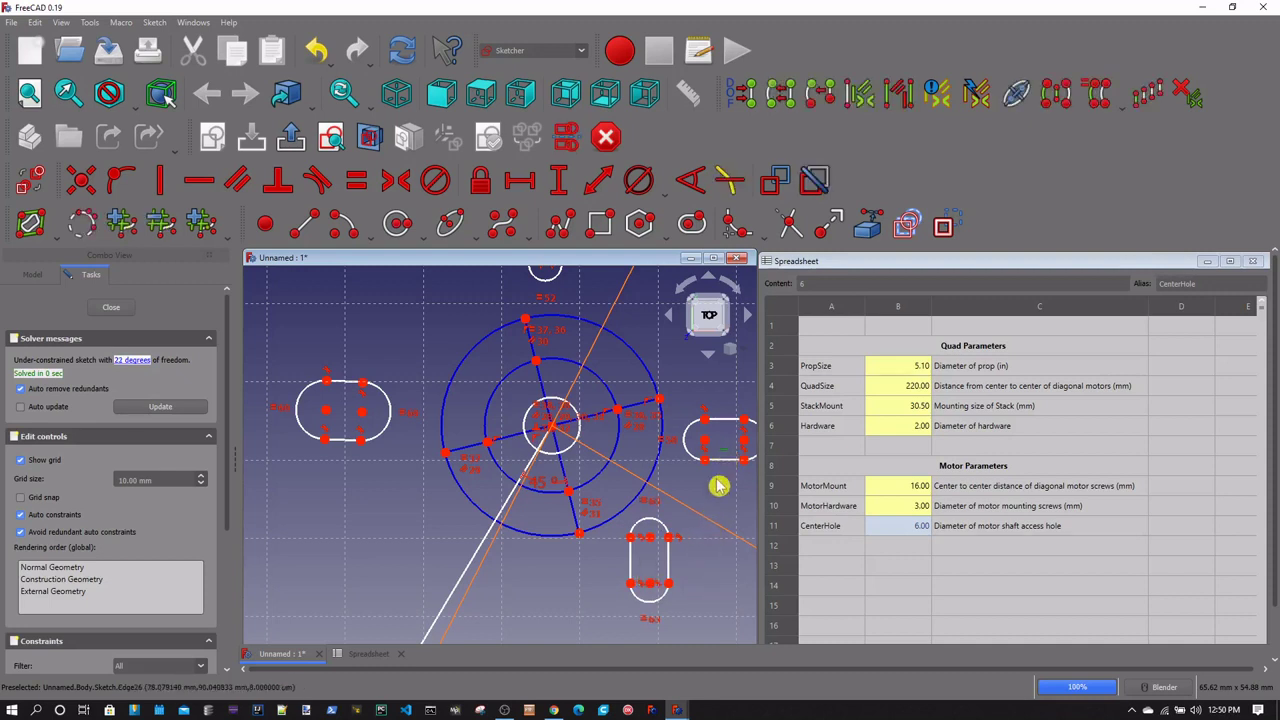
pyautogui.keyDown('shift'); pyautogui.moveTo(397, 474); pyautogui.dragTo(390, 560, button='middle'); pyautogui.keyUp('shift')
pyautogui.rightClick(389, 556)
pyautogui.click(602, 326)
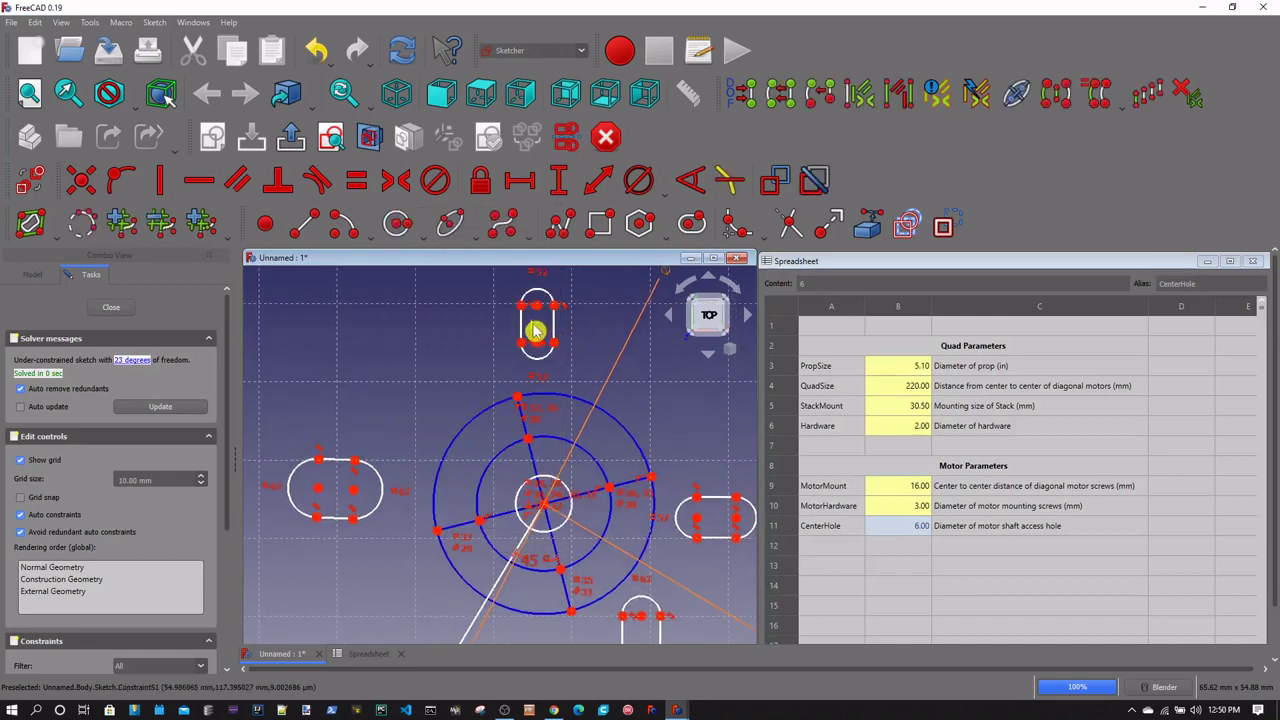
pyautogui.click(536, 331)
pyautogui.press('Delete')
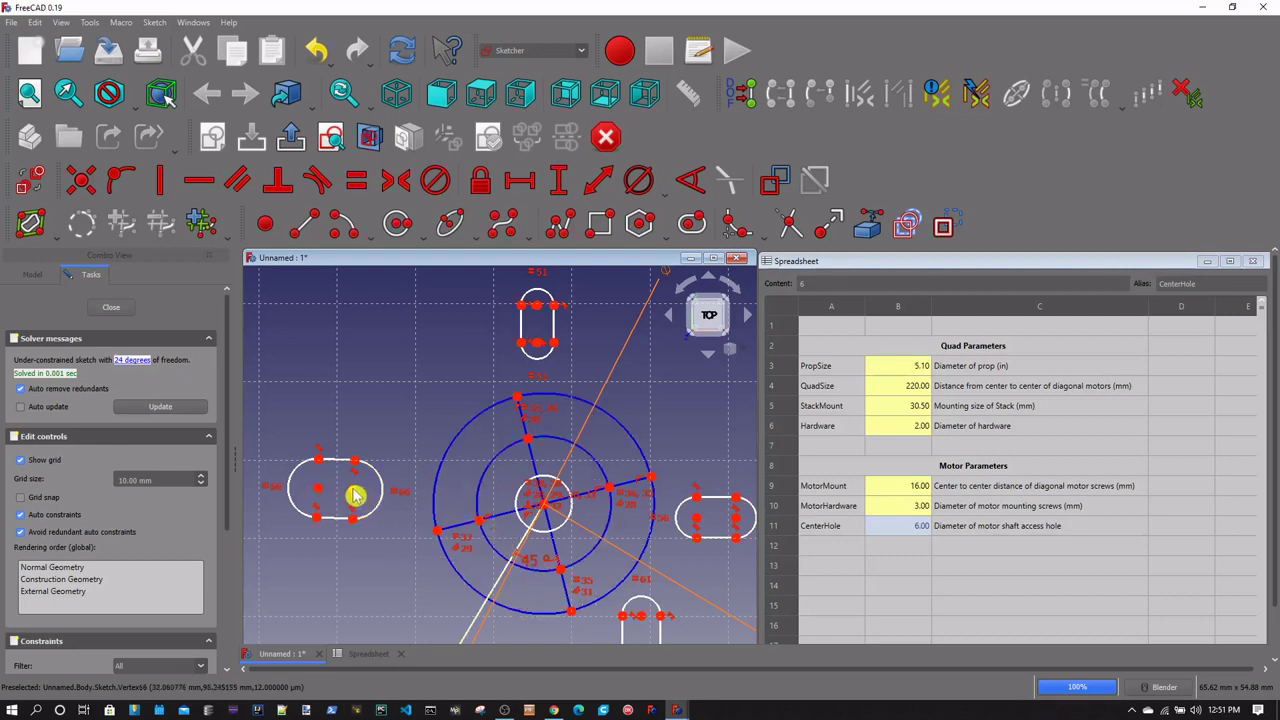
# Move the left slot onto the cross's left arm and make its arc centers coincident with the arm's inner- and outer-circle points
pyautogui.moveTo(355, 499); pyautogui.dragTo(489, 507)
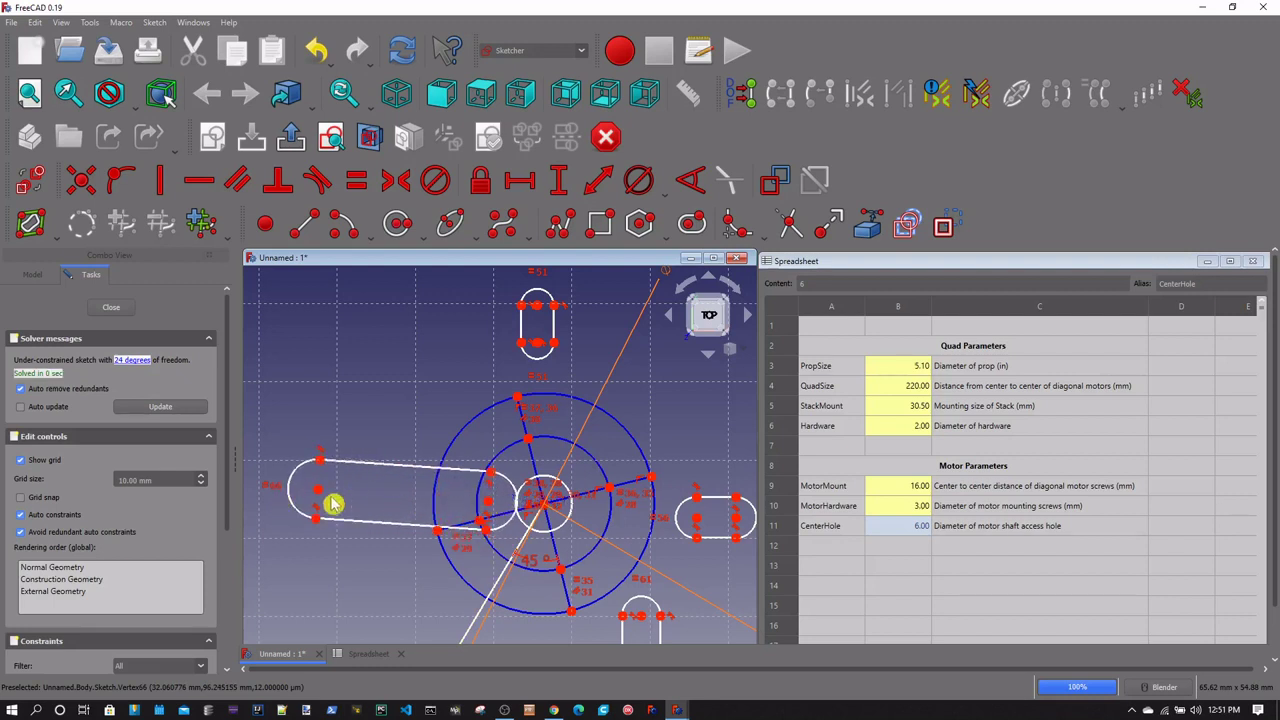
pyautogui.moveTo(367, 512); pyautogui.dragTo(421, 527)
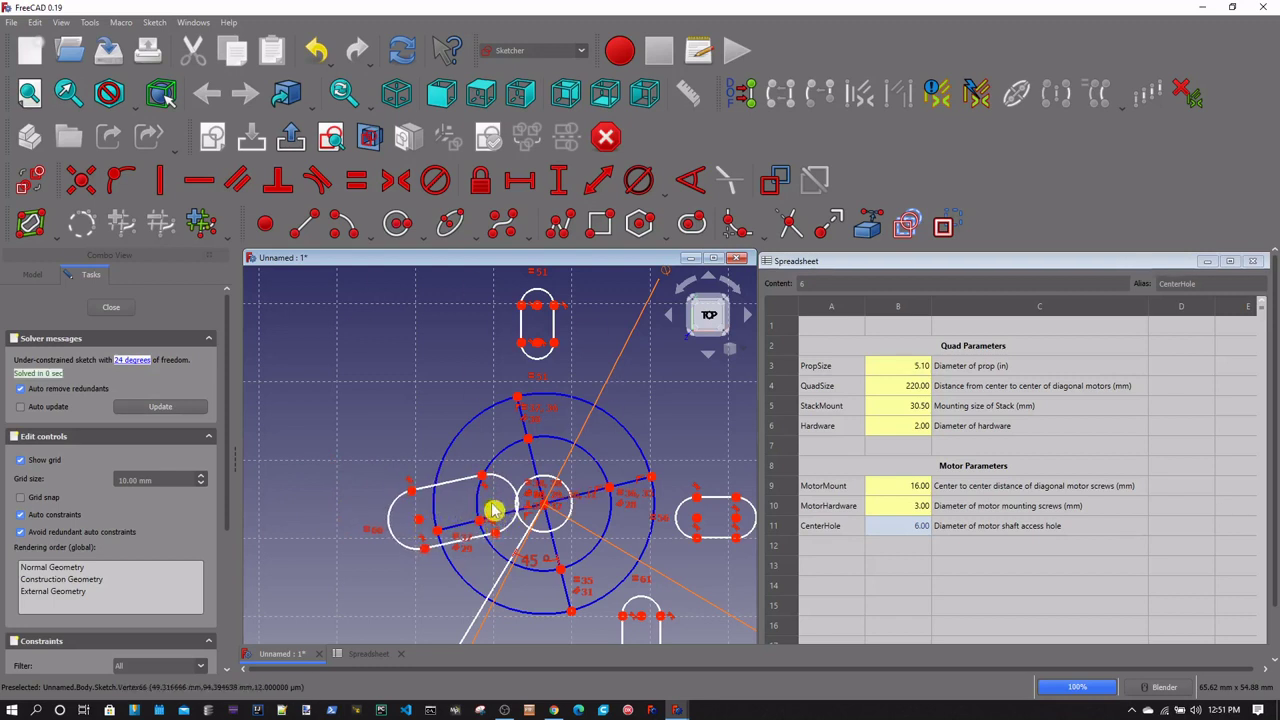
pyautogui.click(490, 510)
pyautogui.click(470, 525)
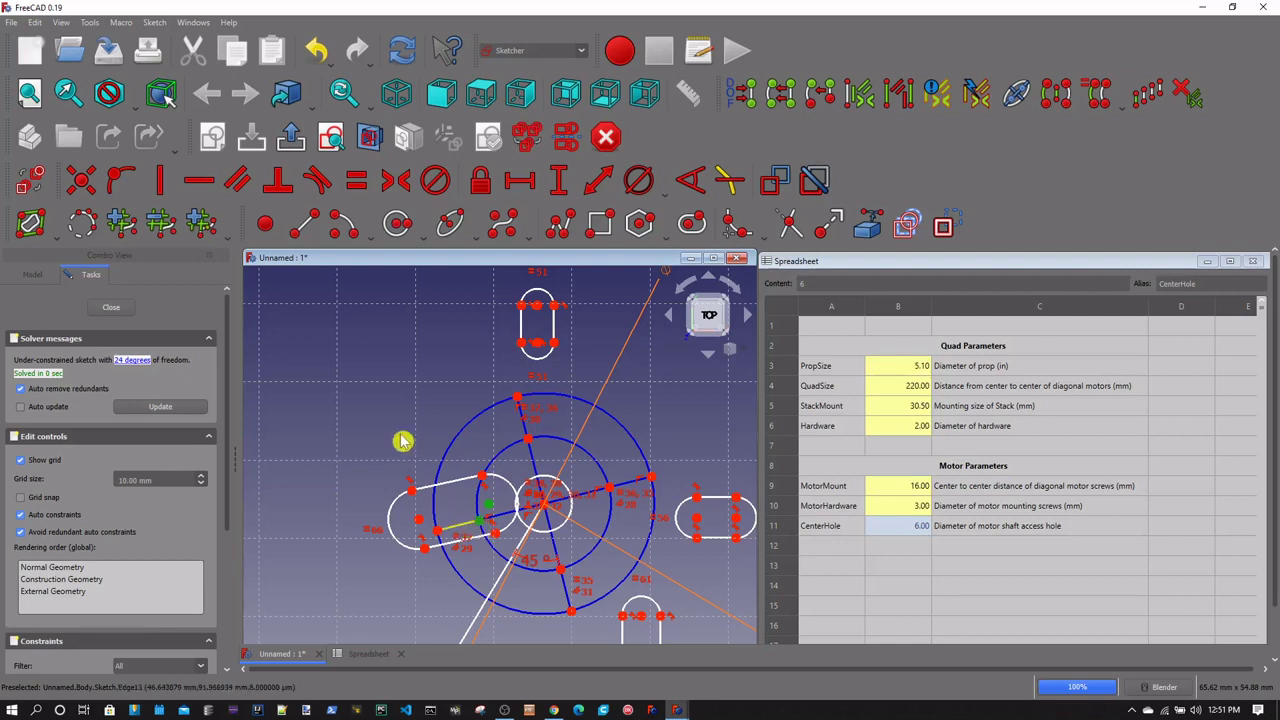
pyautogui.click(82, 182)
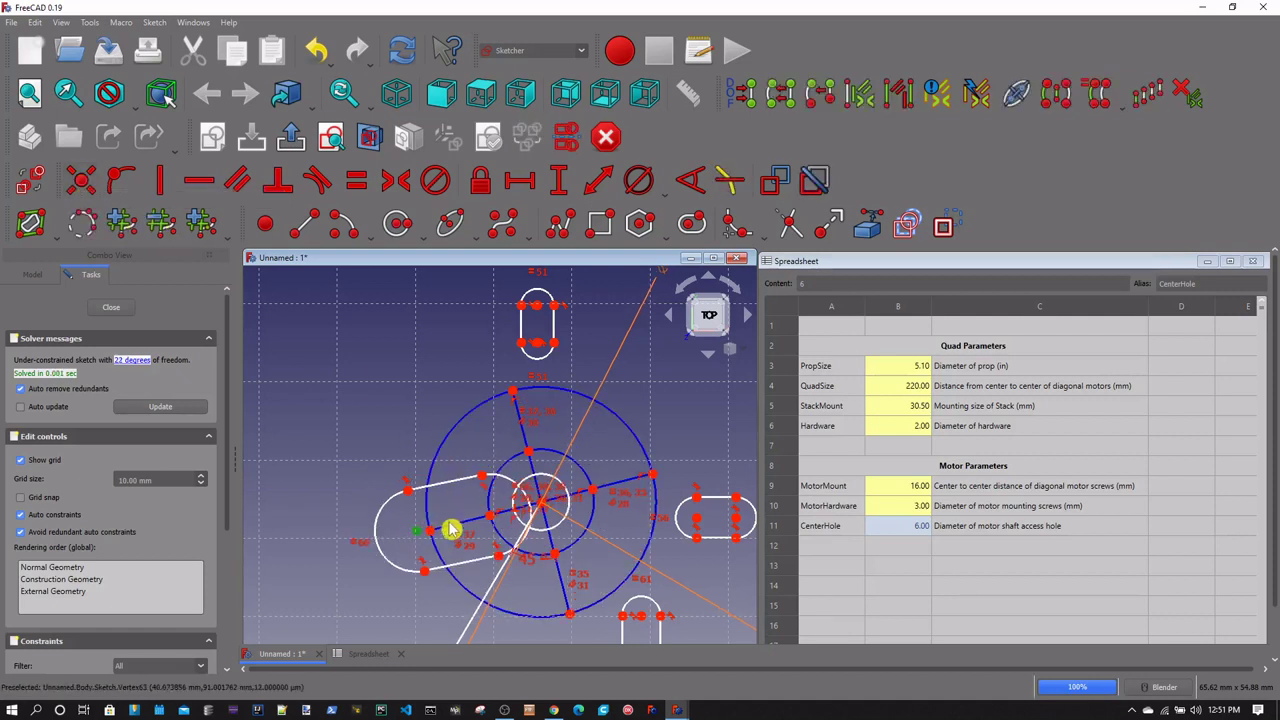
pyautogui.click(424, 532)
pyautogui.click(474, 484)
pyautogui.press('c')
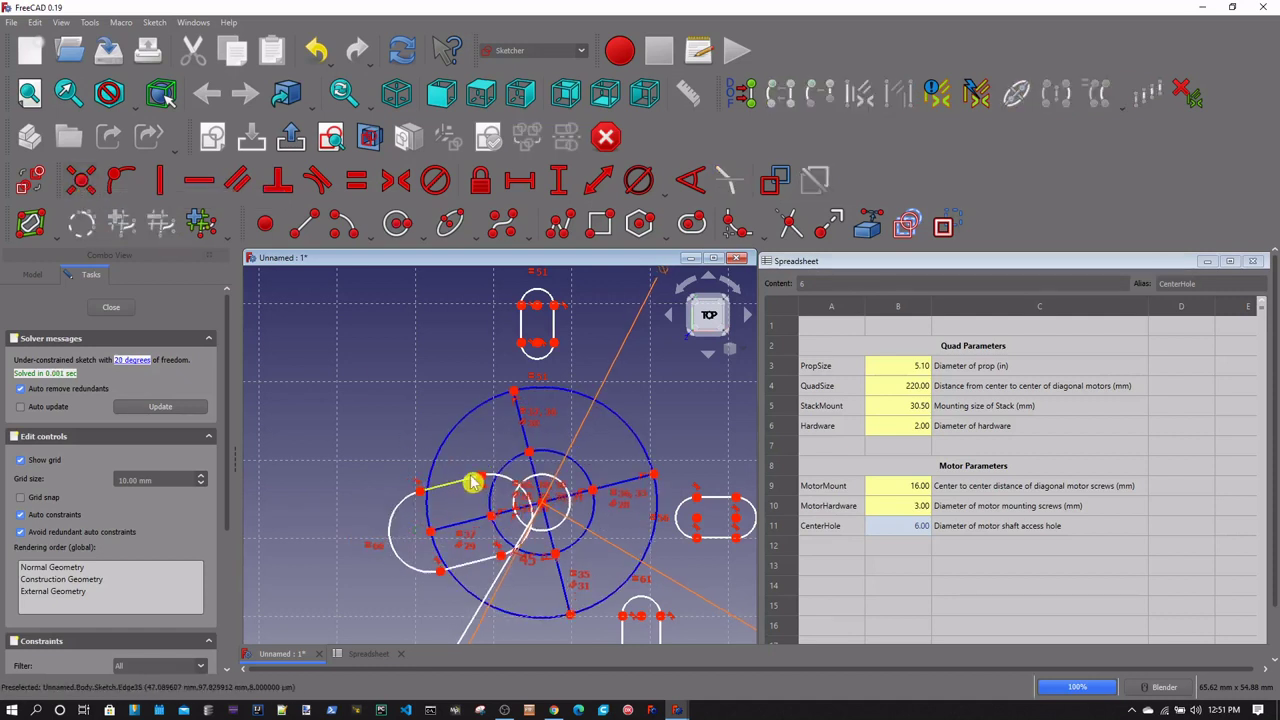
# Move the upper slot onto the cross's upper arm and make its outer arc center coincident with the arm's outer end
pyautogui.moveTo(541, 346); pyautogui.dragTo(512, 450)
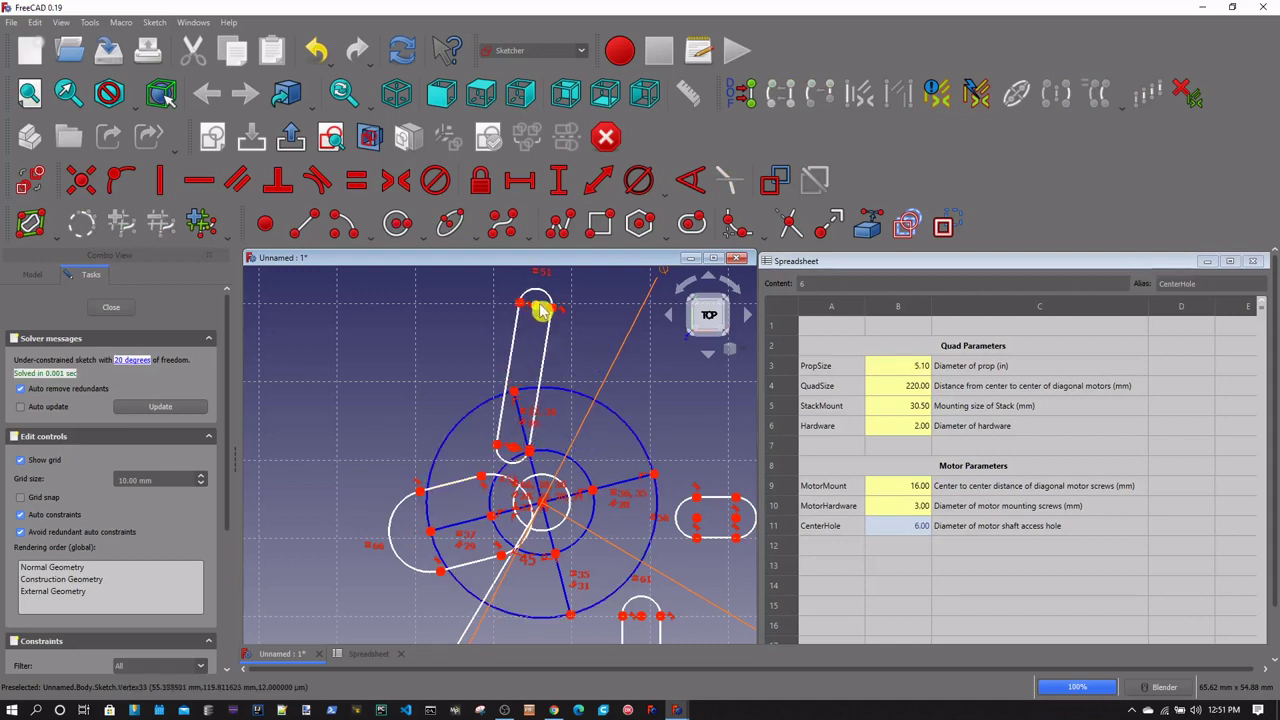
pyautogui.moveTo(537, 303); pyautogui.dragTo(493, 391)
pyautogui.click(493, 391)
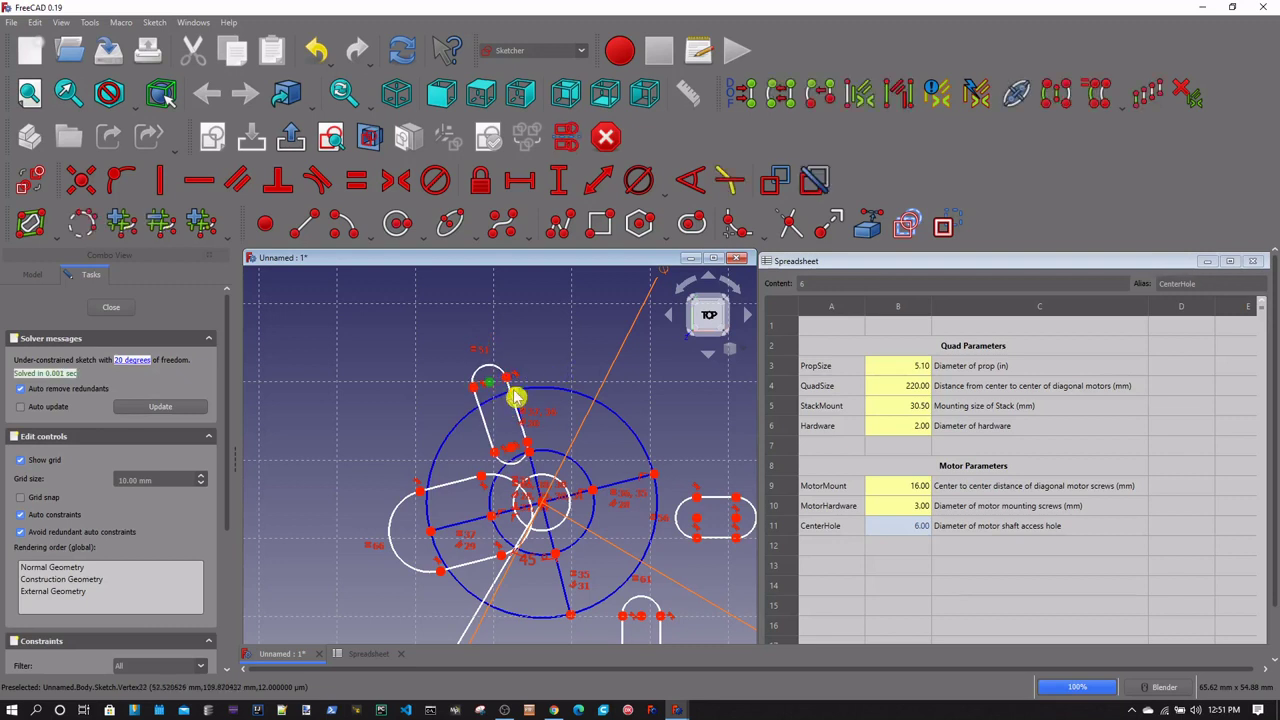
pyautogui.moveTo(537, 503); pyautogui.dragTo(503, 432)
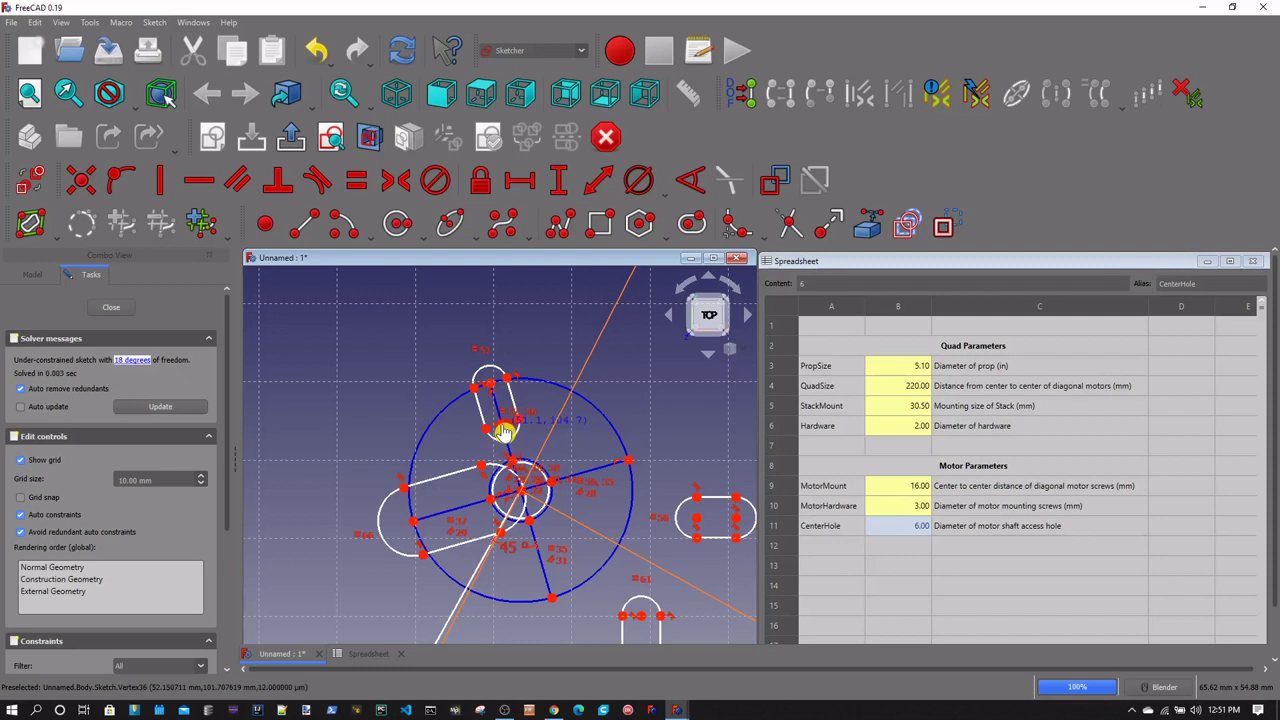
# Hide the constraint markers and make the upper slot's inner arc center coincident with the arm's point on the inner construction circle
pyautogui.click(558, 490)
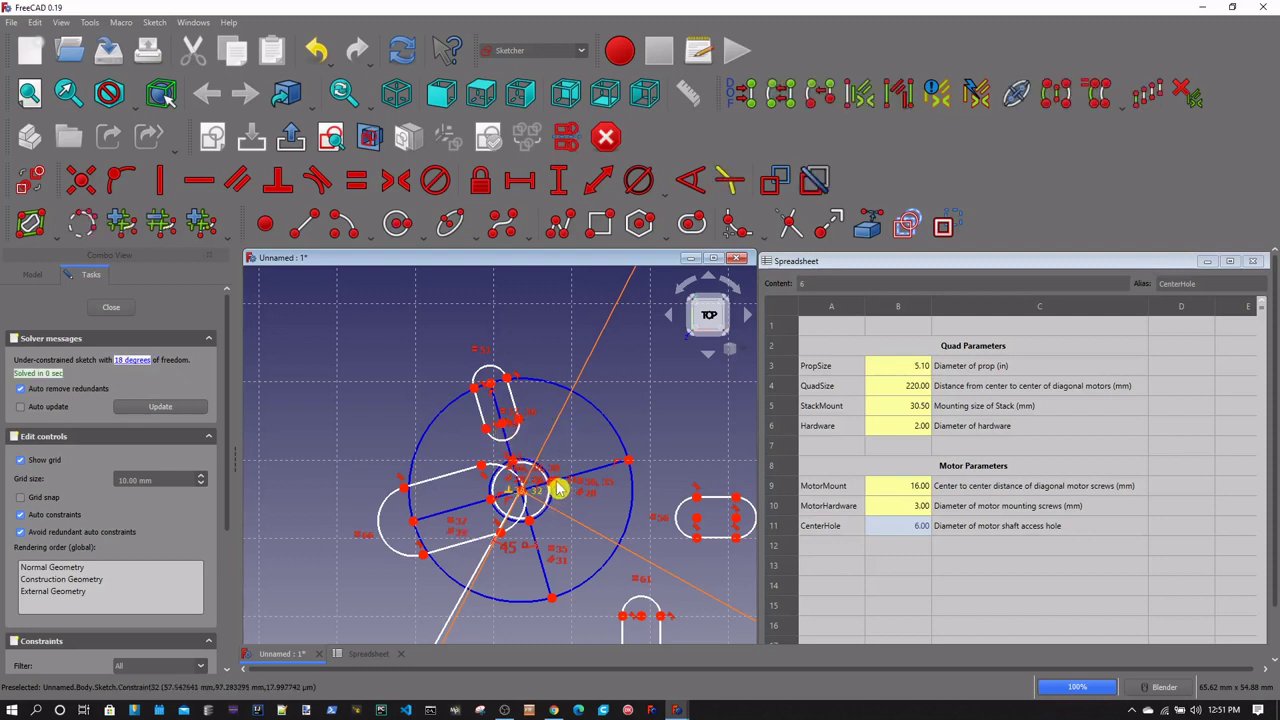
pyautogui.click(452, 456)
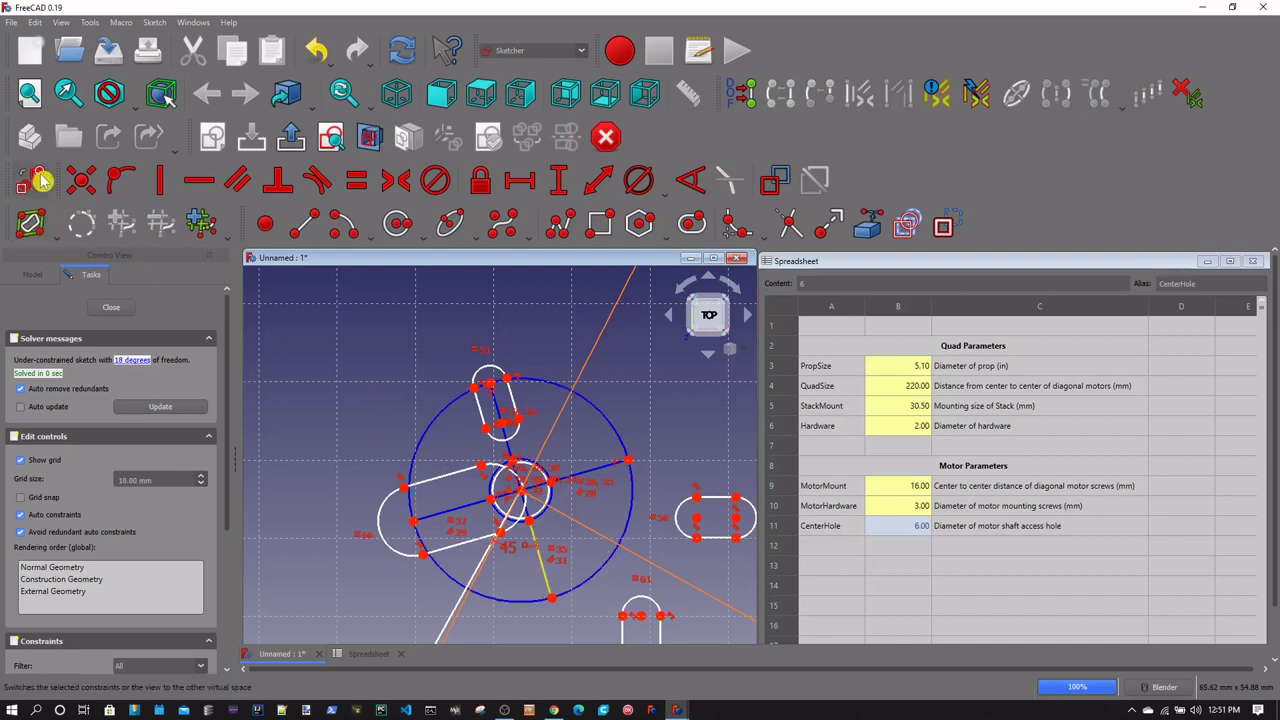
pyautogui.click(35, 180)
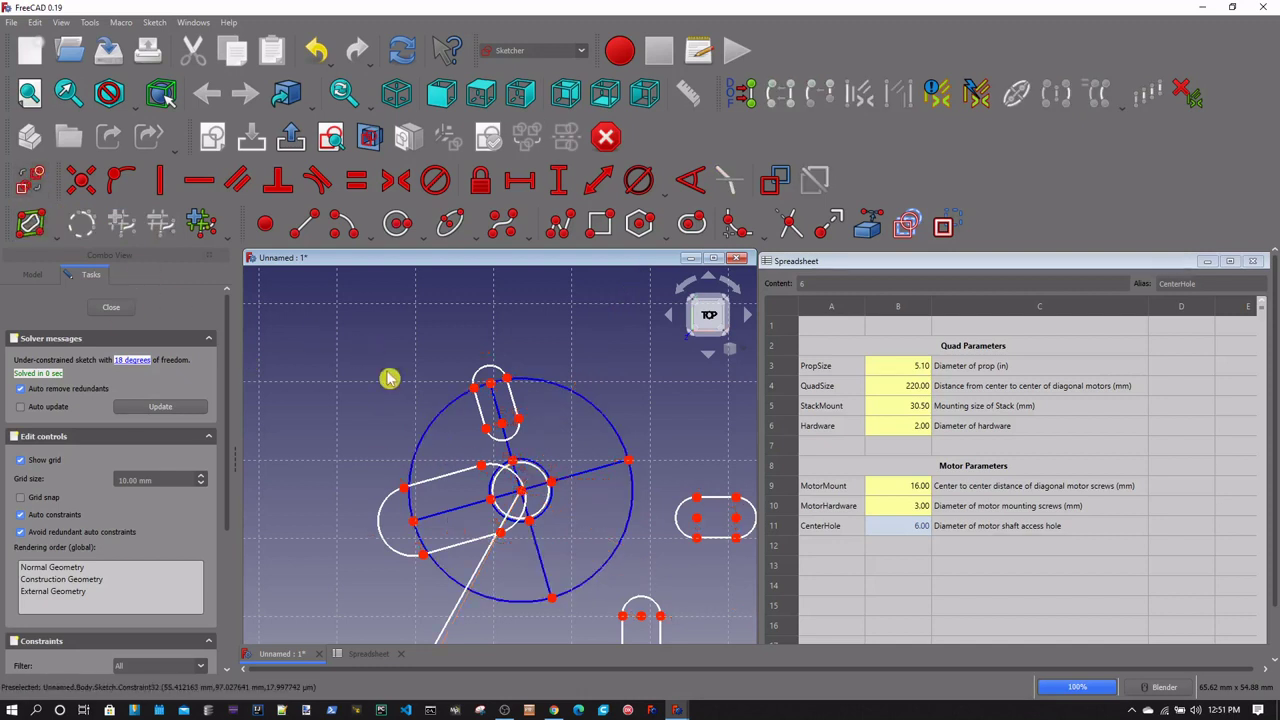
pyautogui.moveTo(558, 487); pyautogui.dragTo(574, 473)
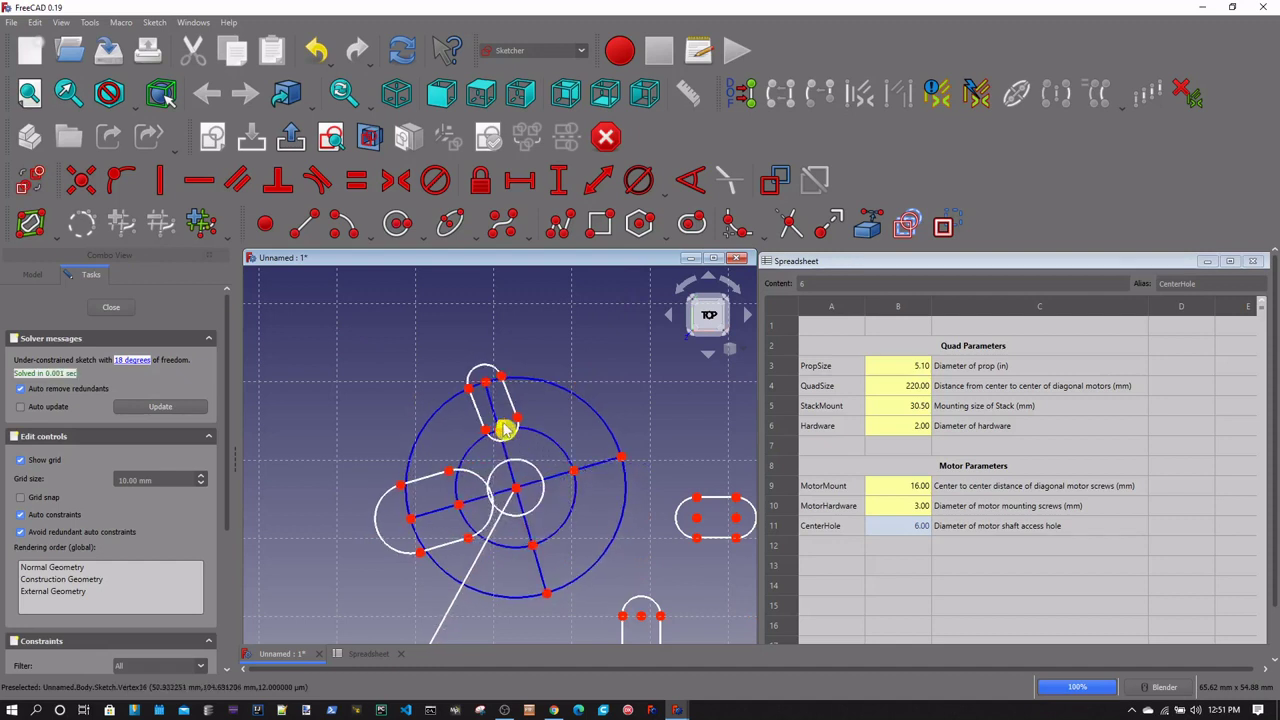
pyautogui.click(502, 428)
pyautogui.press('c')
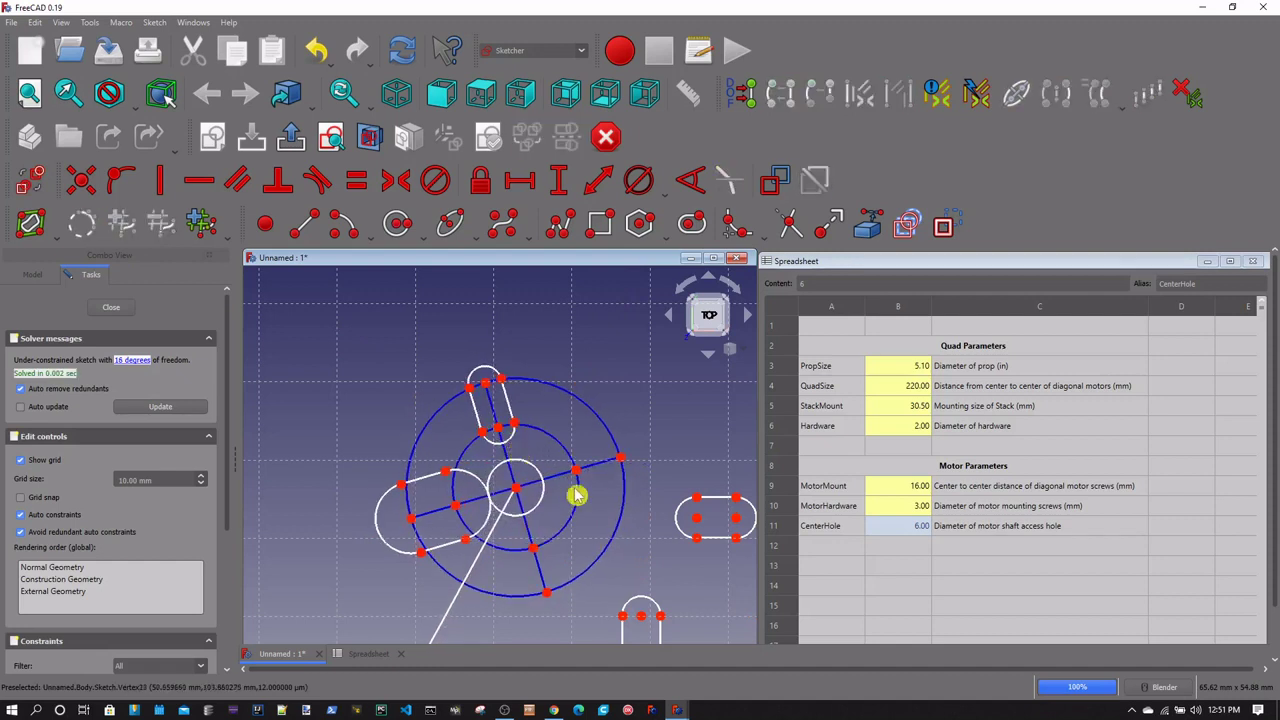
# Move the right slot onto the cross's right arm and make its arc centers coincident with the arm's inner- and outer-circle points
pyautogui.moveTo(703, 506); pyautogui.dragTo(606, 511)
pyautogui.click(608, 506)
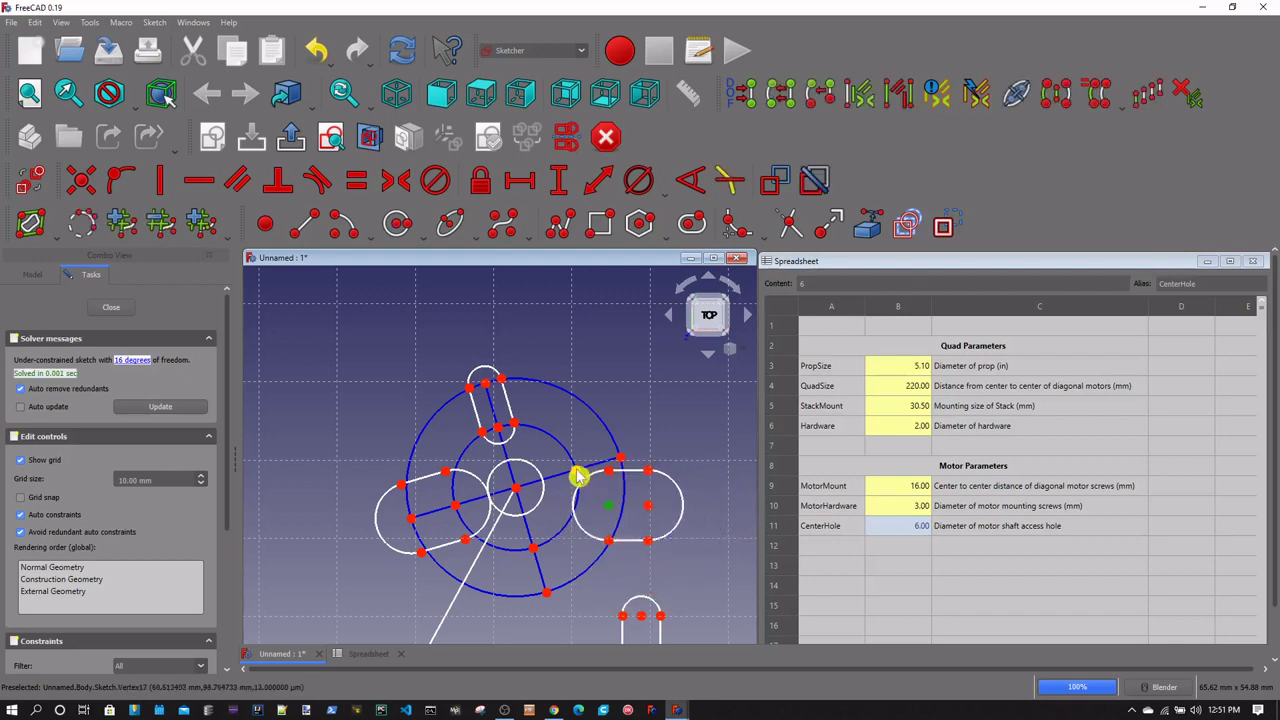
pyautogui.press('c')
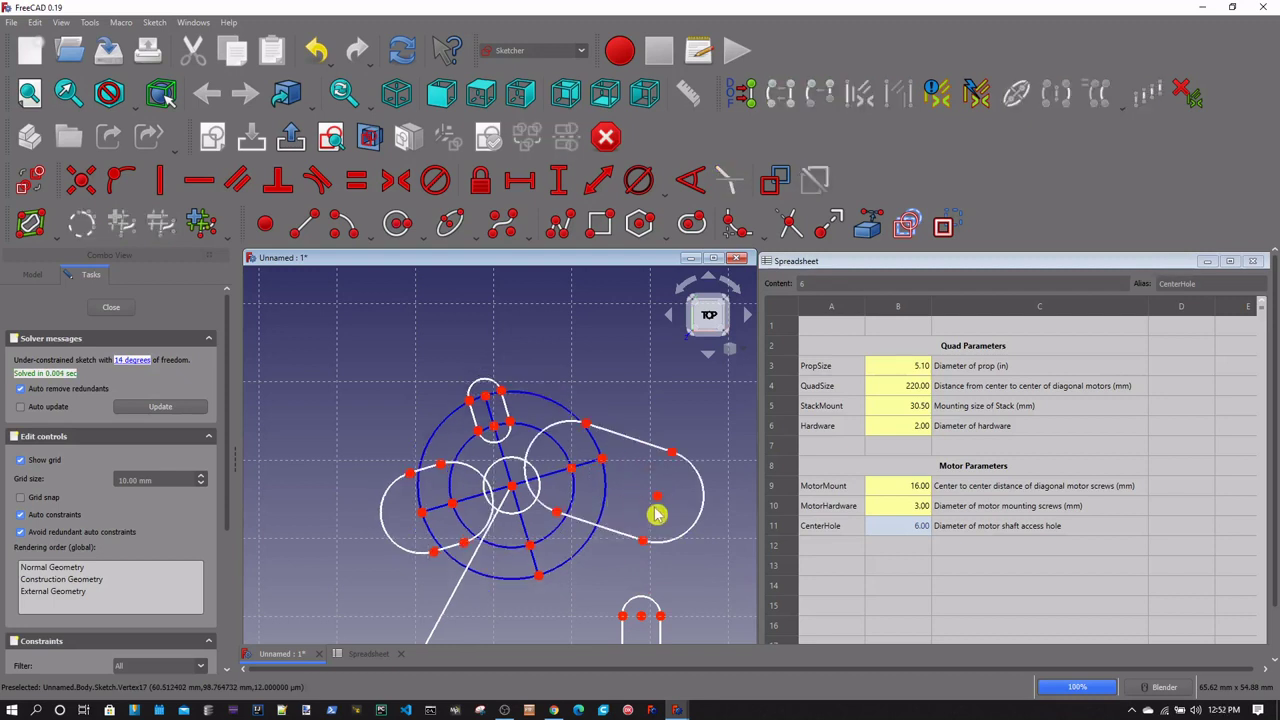
pyautogui.moveTo(661, 503); pyautogui.dragTo(611, 465)
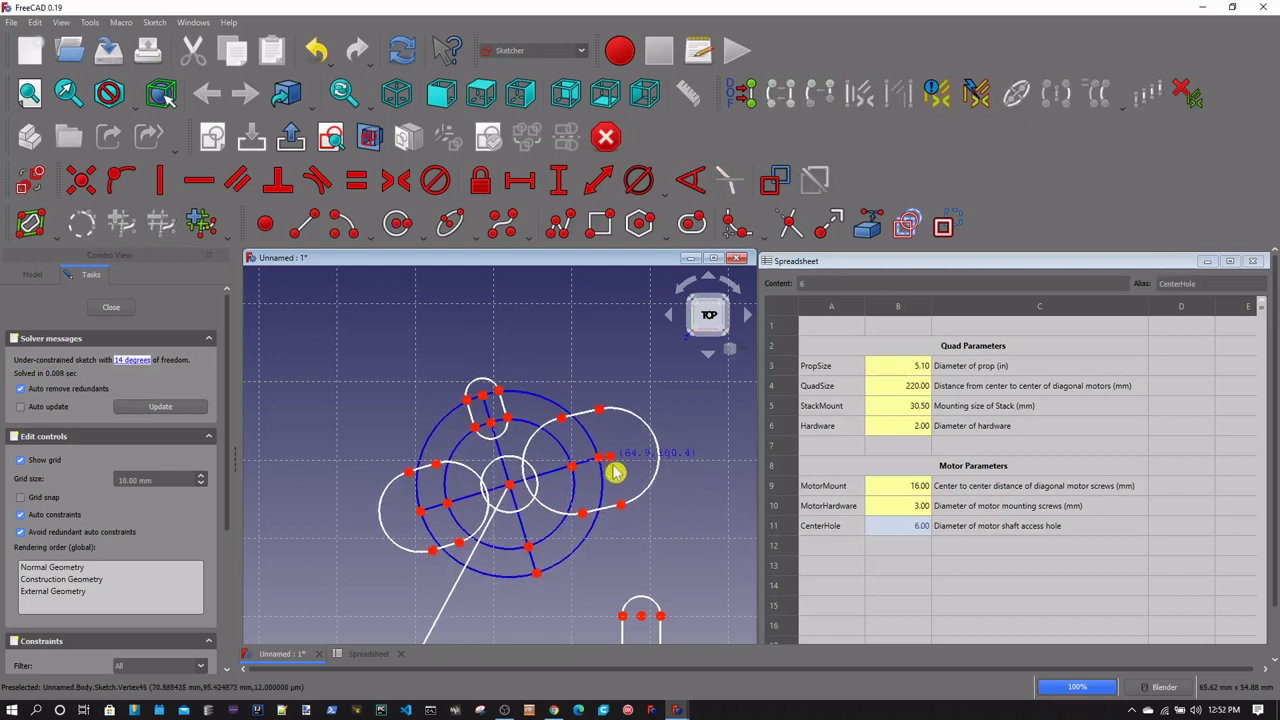
pyautogui.click(610, 458)
pyautogui.click(600, 458)
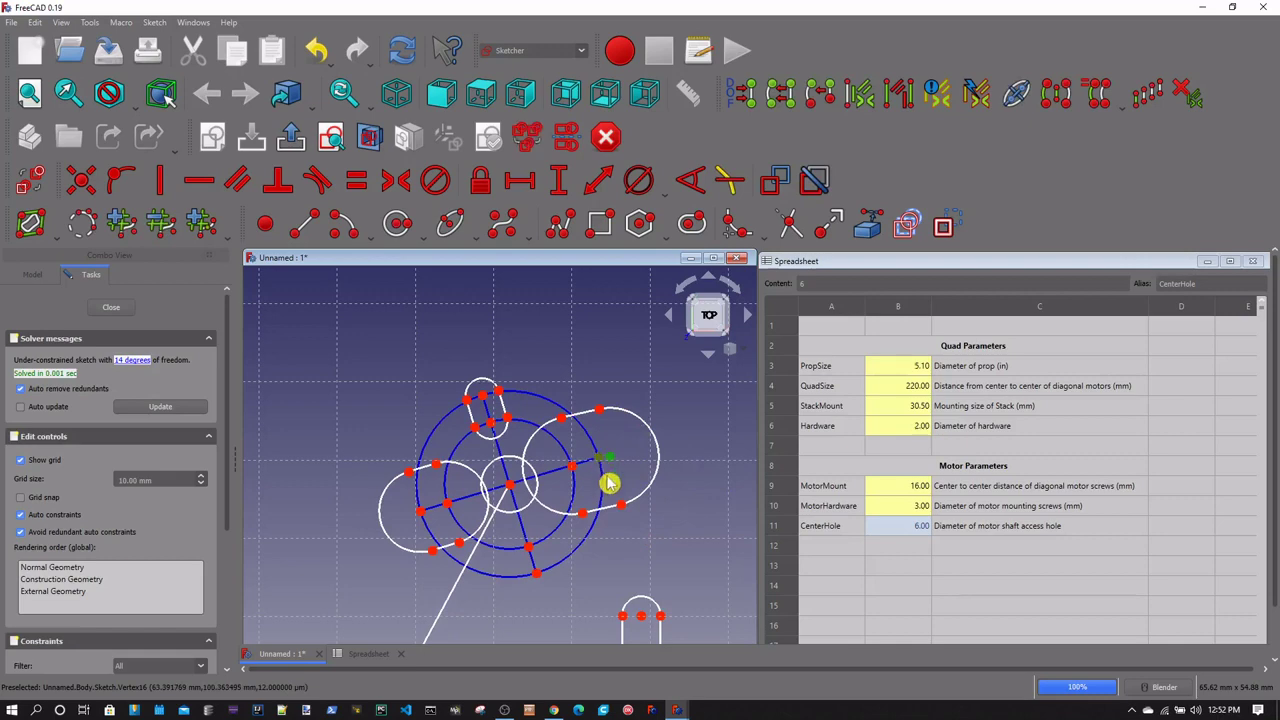
pyautogui.press('c')
# Move the lower slot onto the cross's lower arm and make its arc centers coincident with the arm's inner- and outer-circle points
pyautogui.scroll(-2, 605, 565)
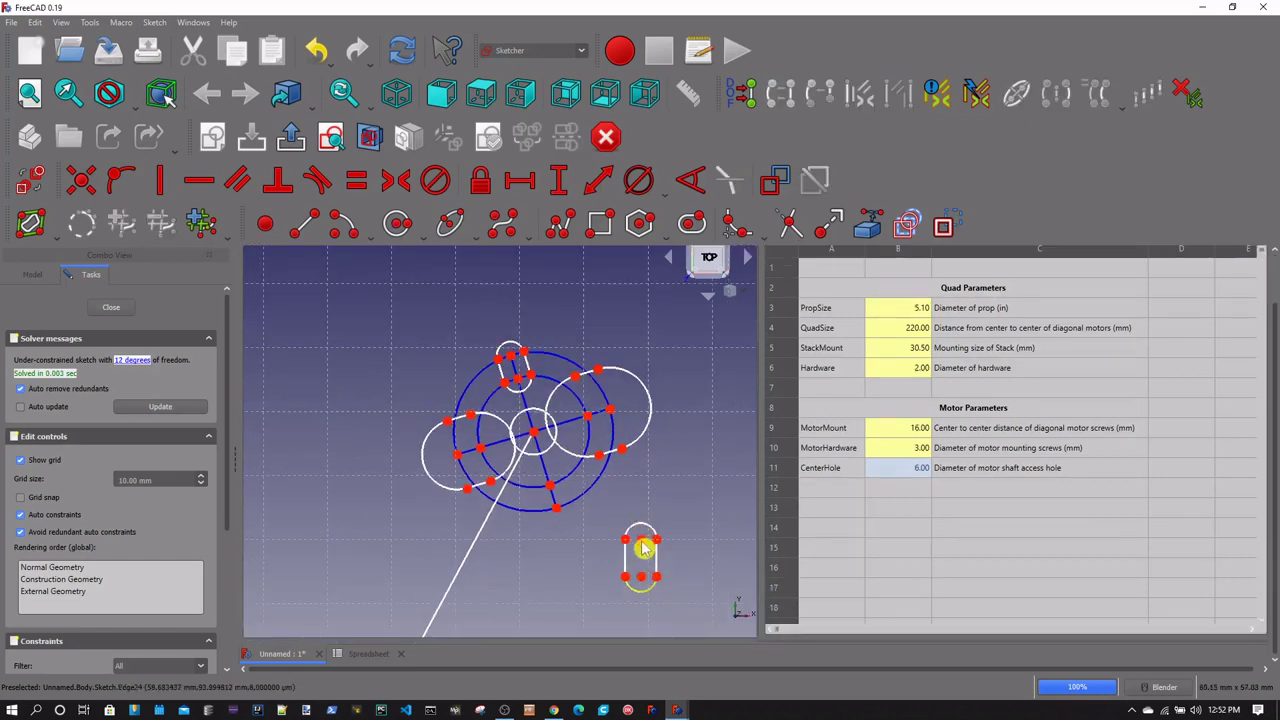
pyautogui.moveTo(622, 531)
pyautogui.mouseDown()
pyautogui.moveTo(563, 480)
pyautogui.moveTo(637, 582)
pyautogui.moveTo(563, 517)
pyautogui.mouseUp()
pyautogui.scroll(3, 563, 512)
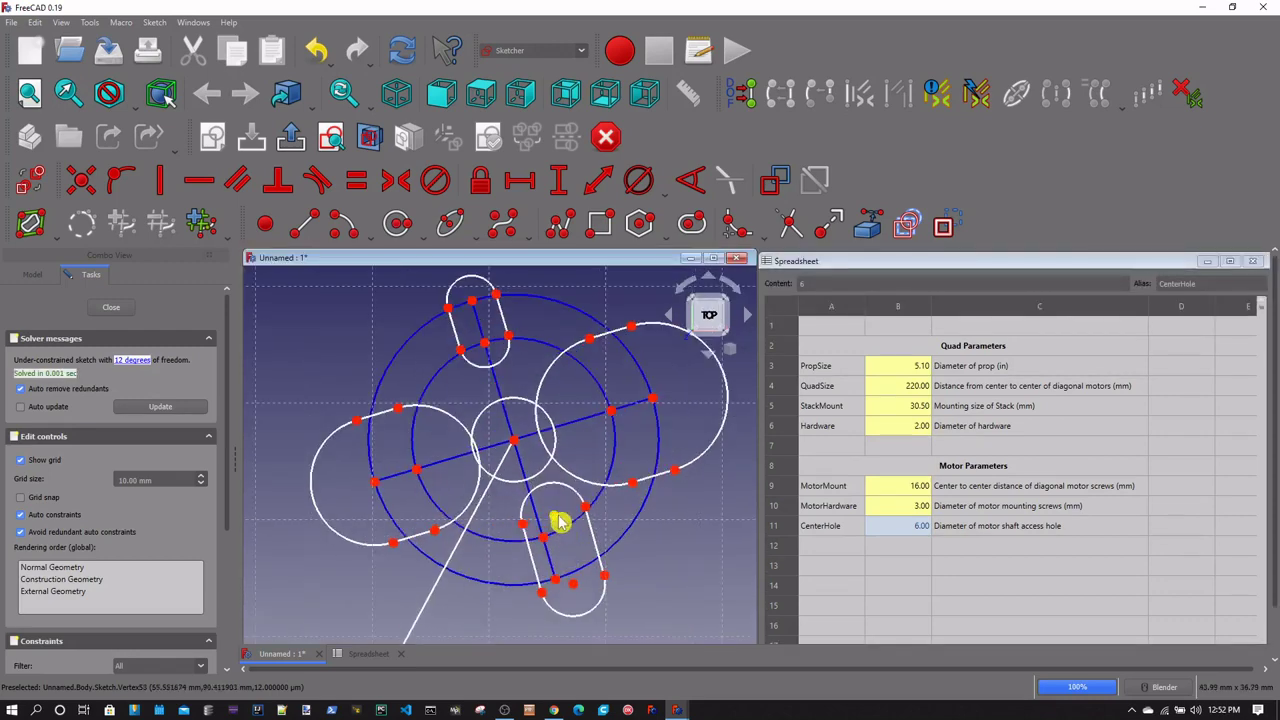
pyautogui.click(556, 538)
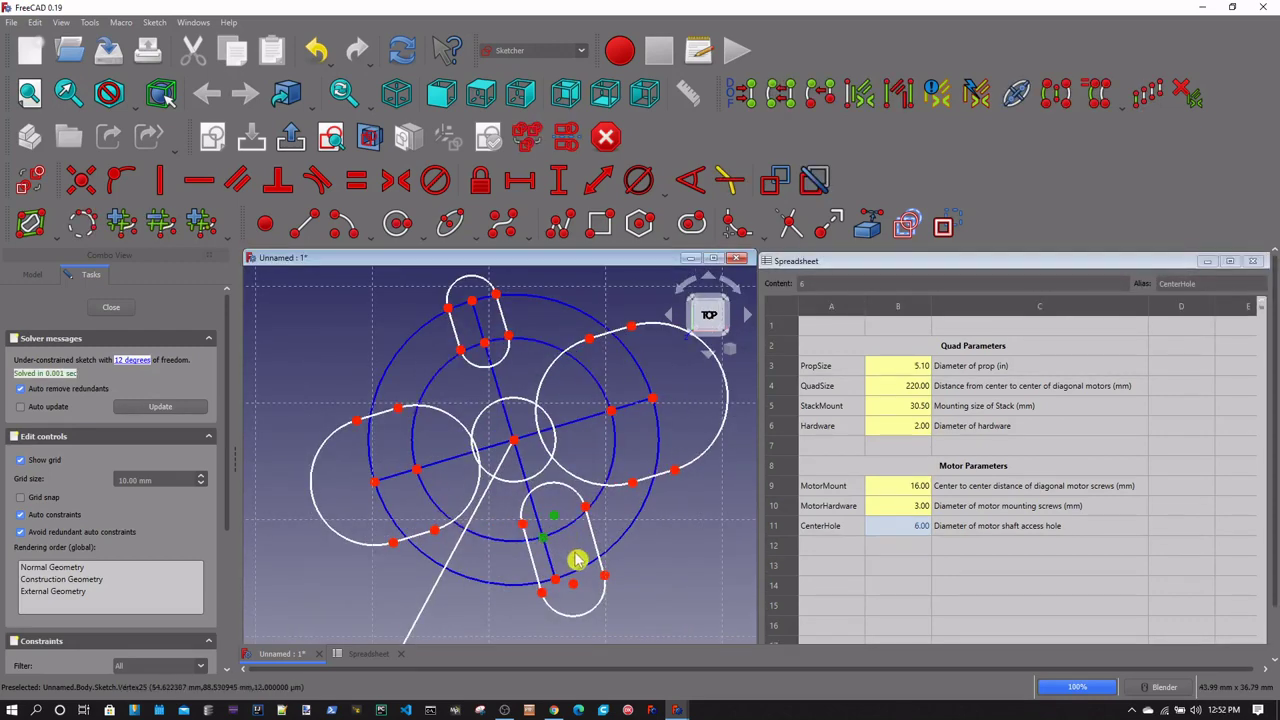
pyautogui.press('c')
pyautogui.click(579, 592)
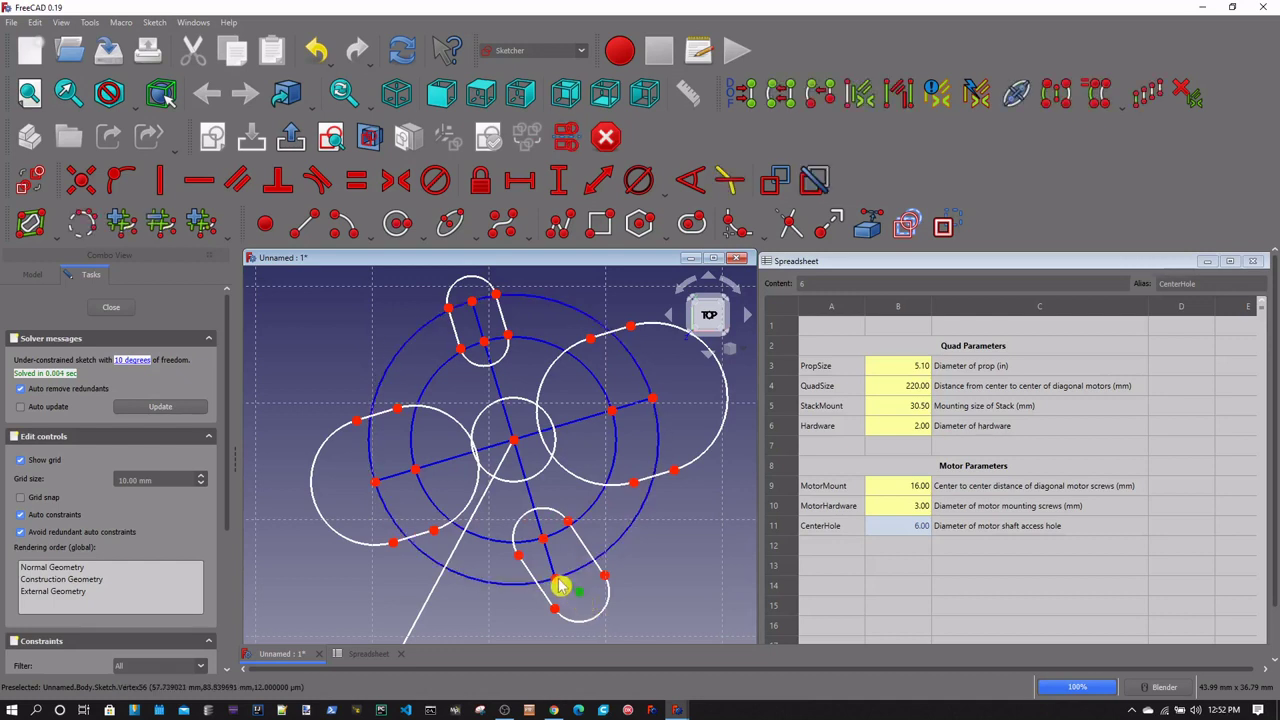
pyautogui.click(558, 586)
pyautogui.press('c')
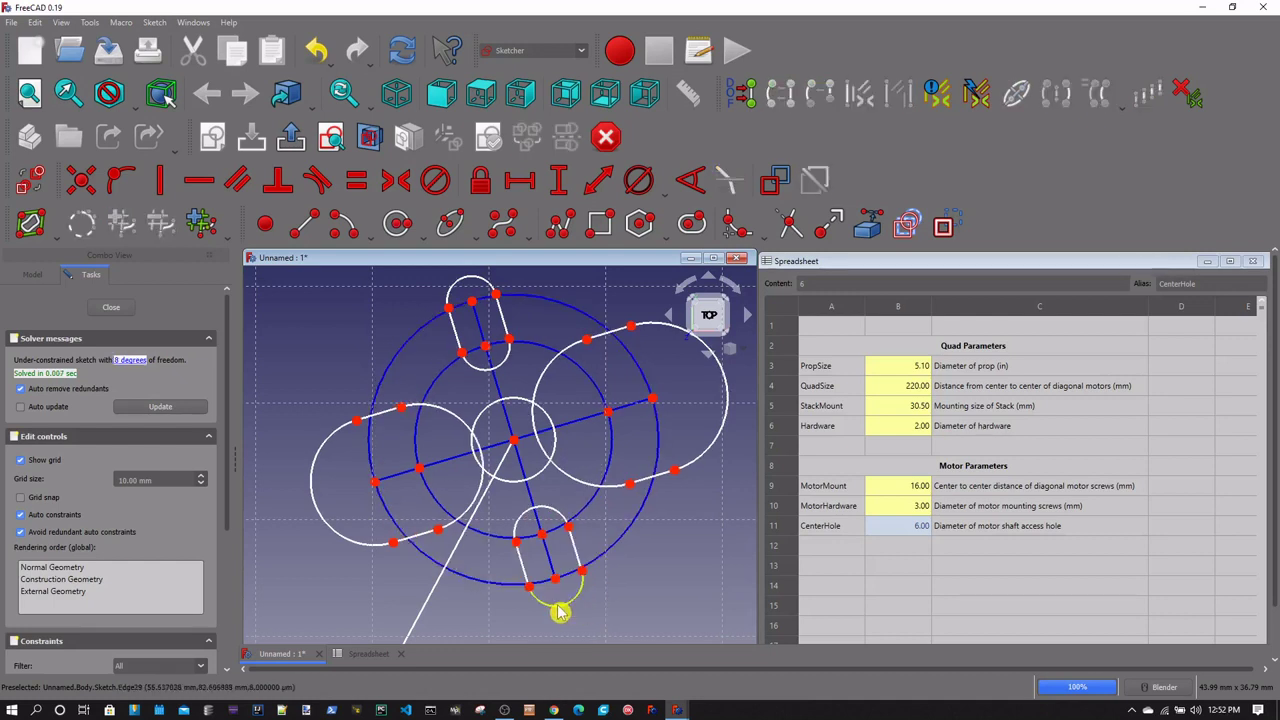
# Shrink the two side slots and apply an equal constraint to the inner end arcs of all four slots
pyautogui.moveTo(457, 420); pyautogui.dragTo(430, 443)
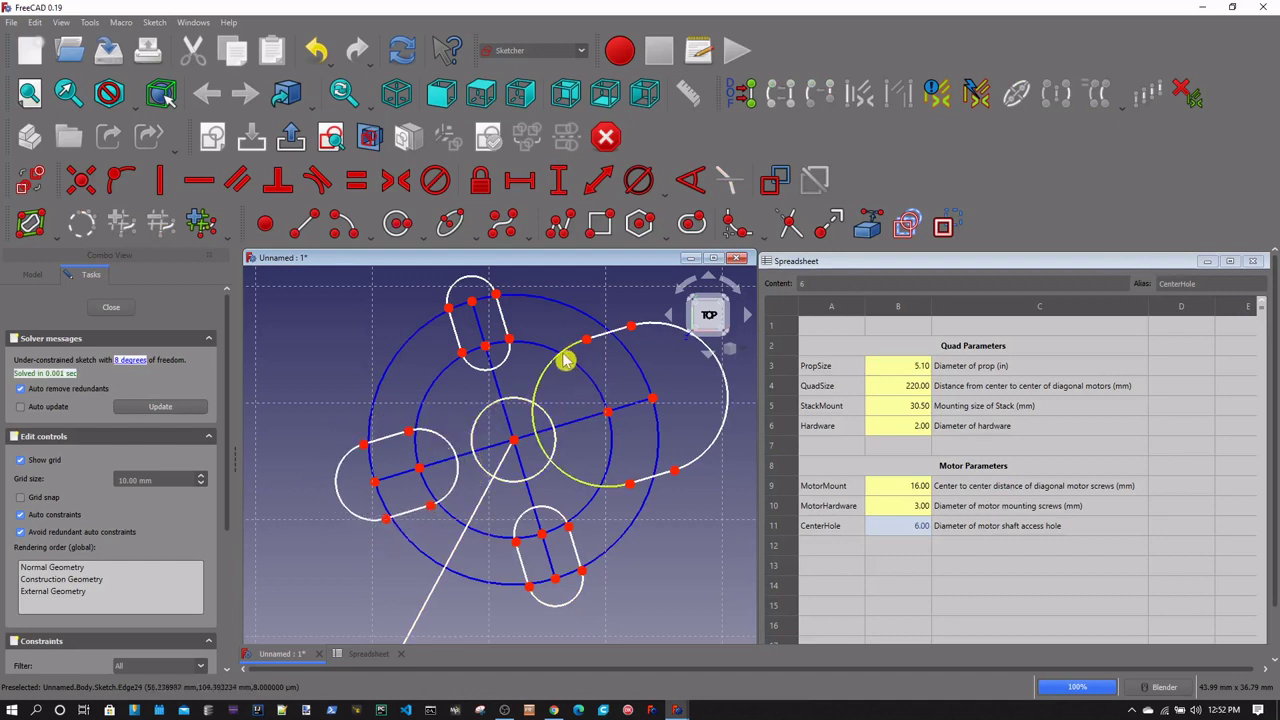
pyautogui.moveTo(566, 360); pyautogui.dragTo(603, 380)
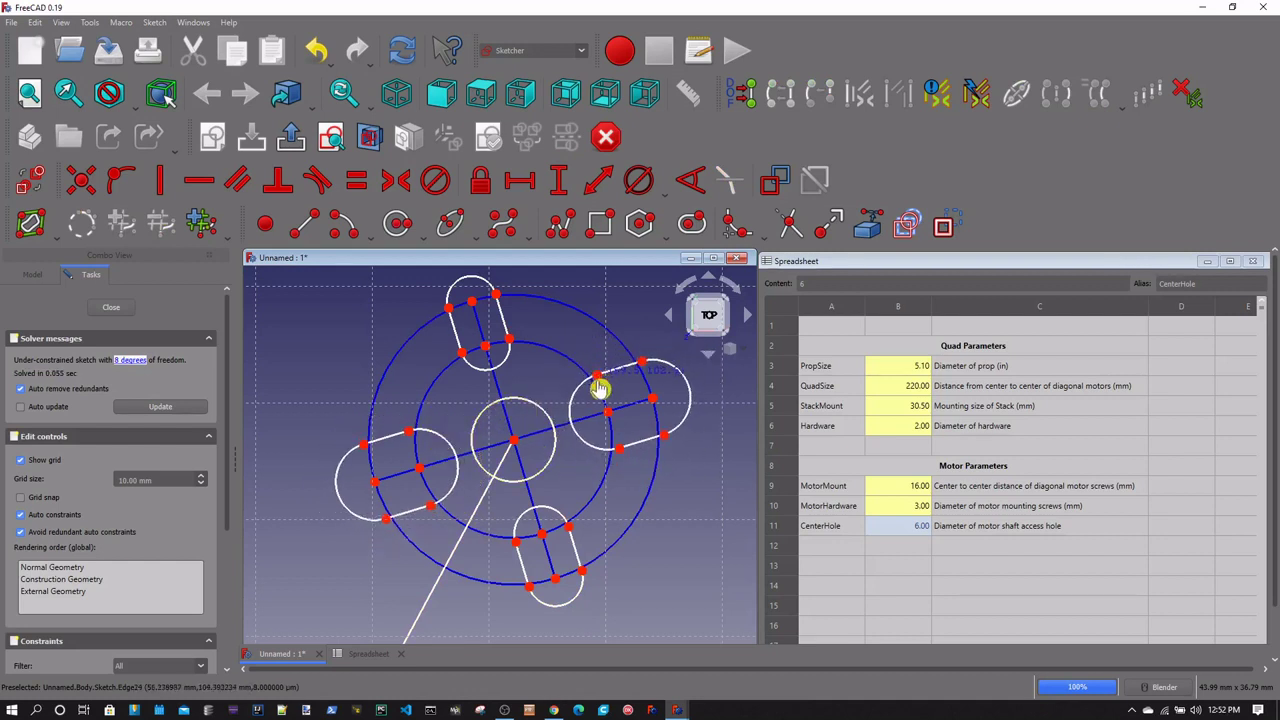
pyautogui.click(544, 515)
pyautogui.click(586, 449)
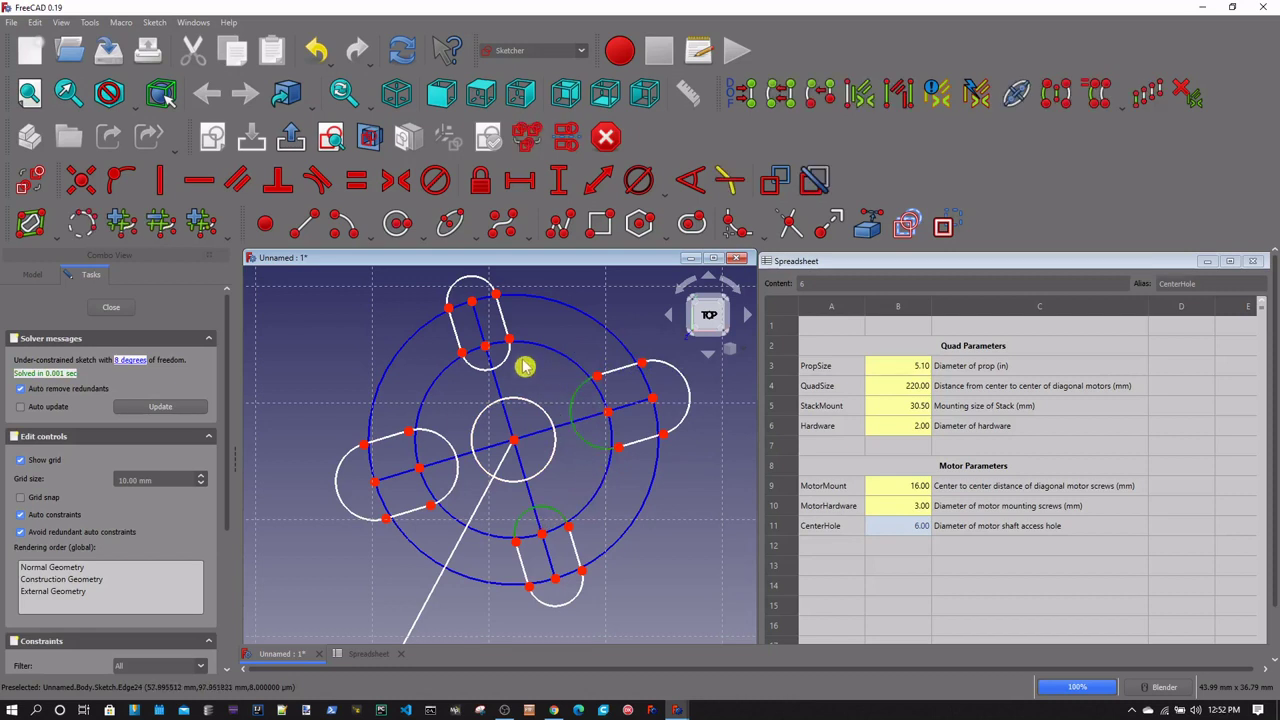
pyautogui.click(506, 363)
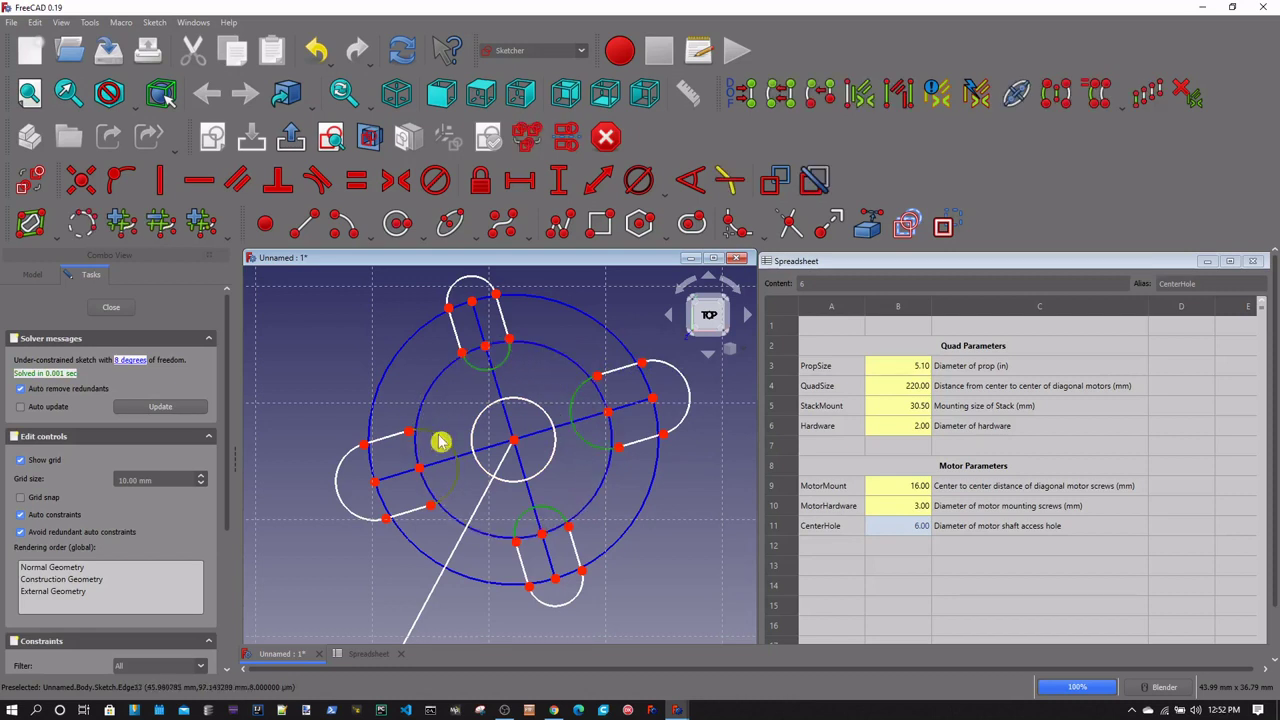
pyautogui.click(463, 428)
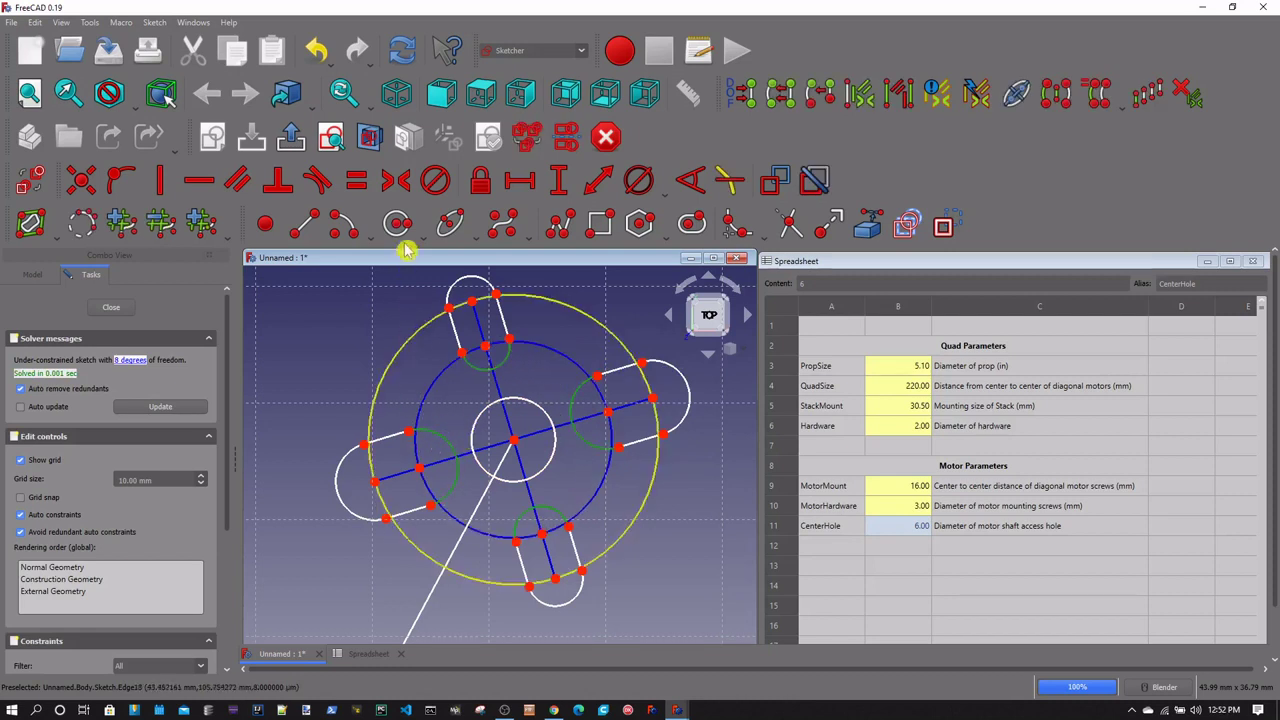
pyautogui.click(358, 183)
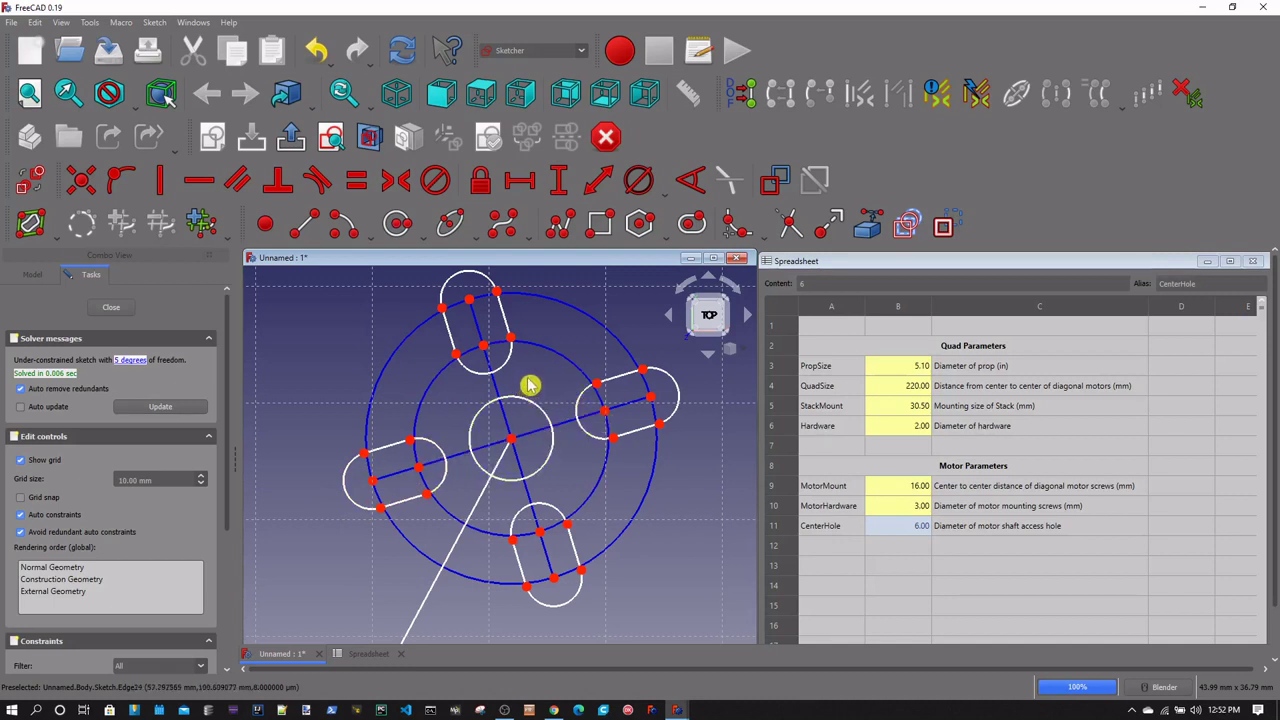
# Constrain the diameter of the upper slot's inner end arc with the formula Spreadsheet.MotorHardware
pyautogui.click(643, 183)
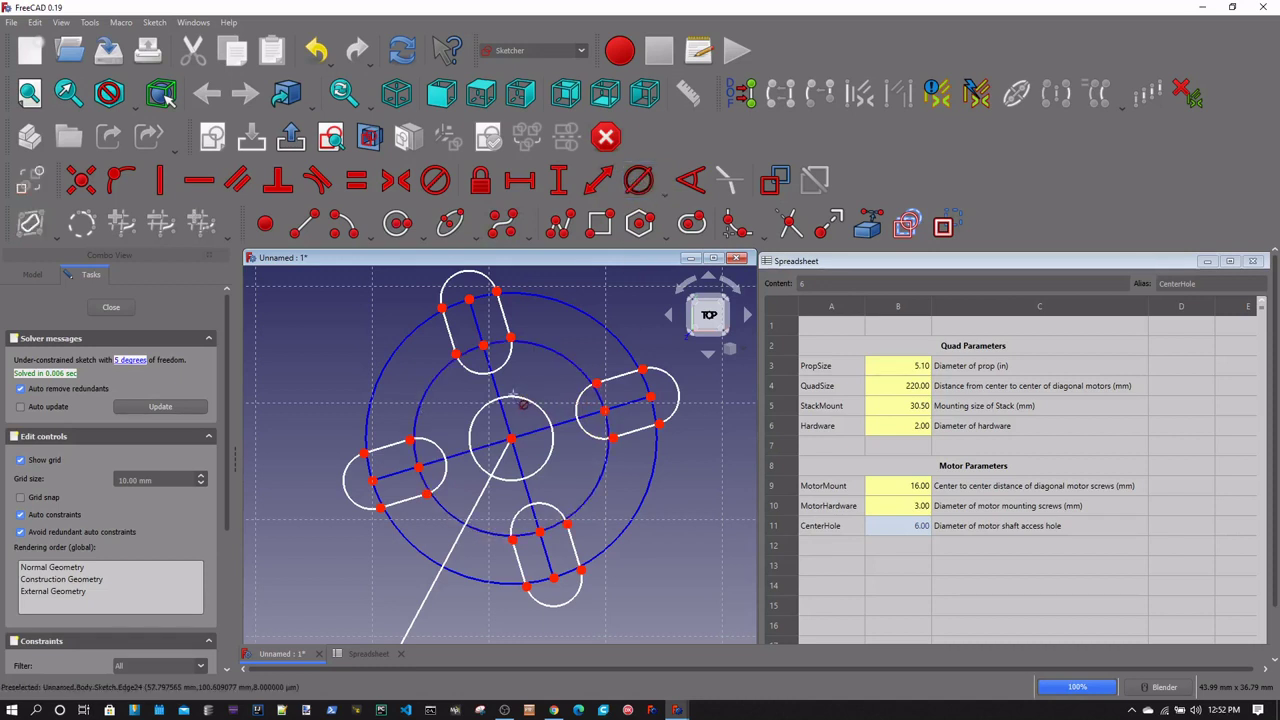
pyautogui.click(505, 364)
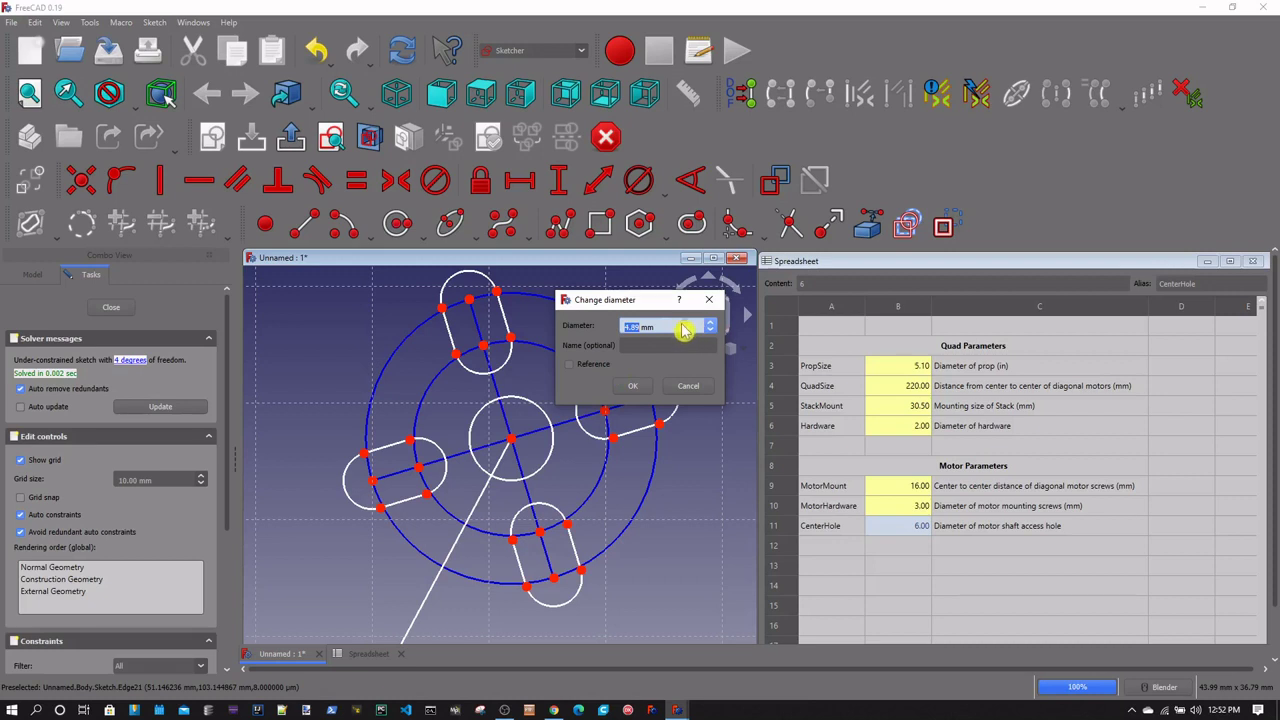
pyautogui.click(688, 328)
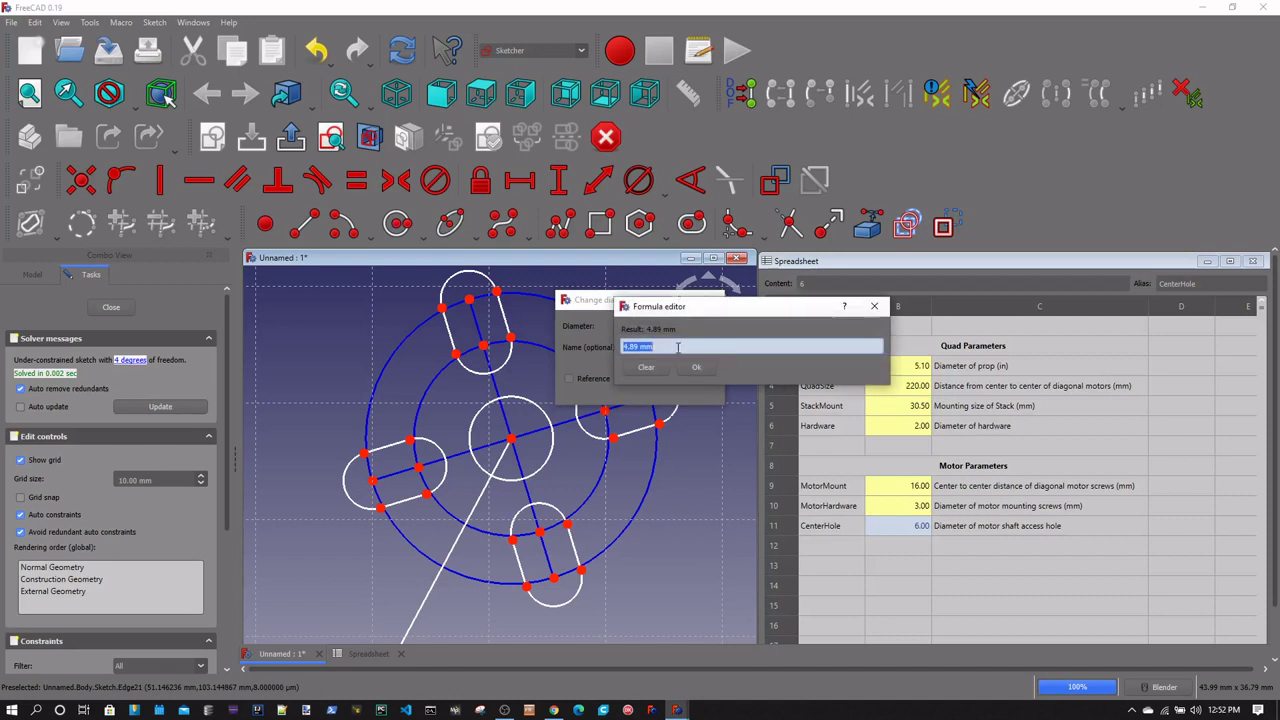
pyautogui.write('spre')
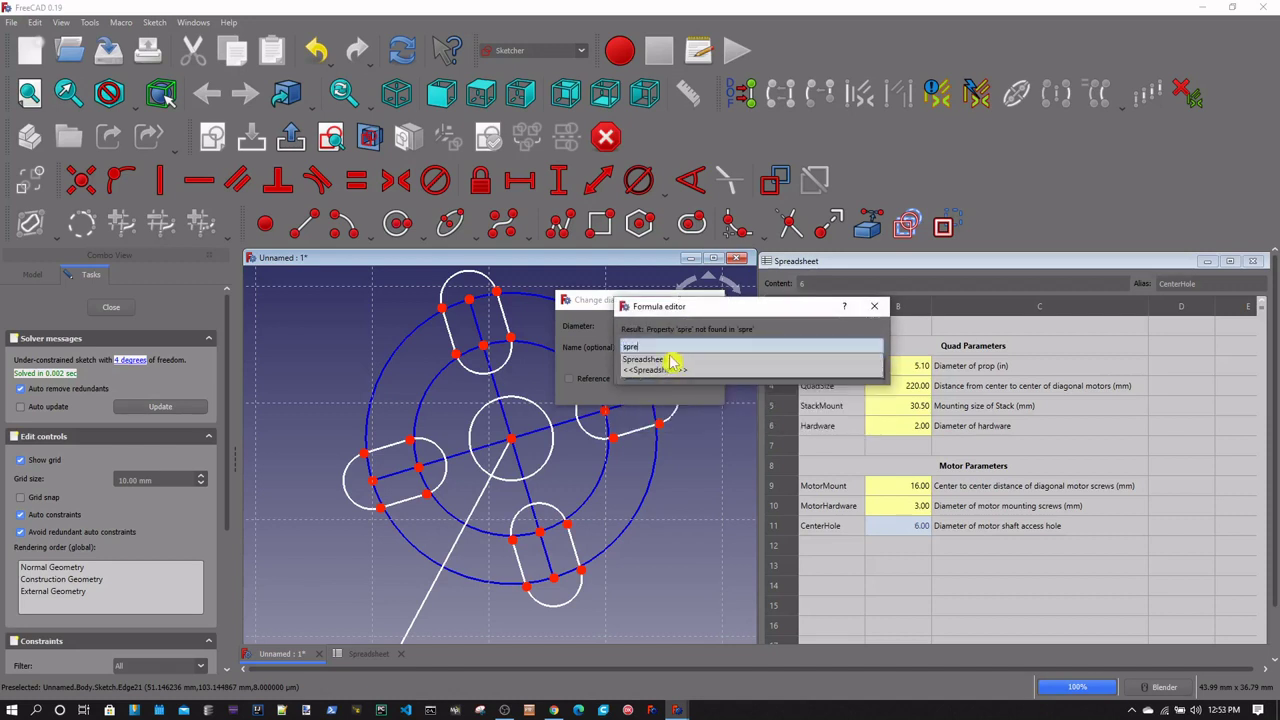
pyautogui.click(668, 361)
pyautogui.moveTo(684, 312); pyautogui.dragTo(596, 307)
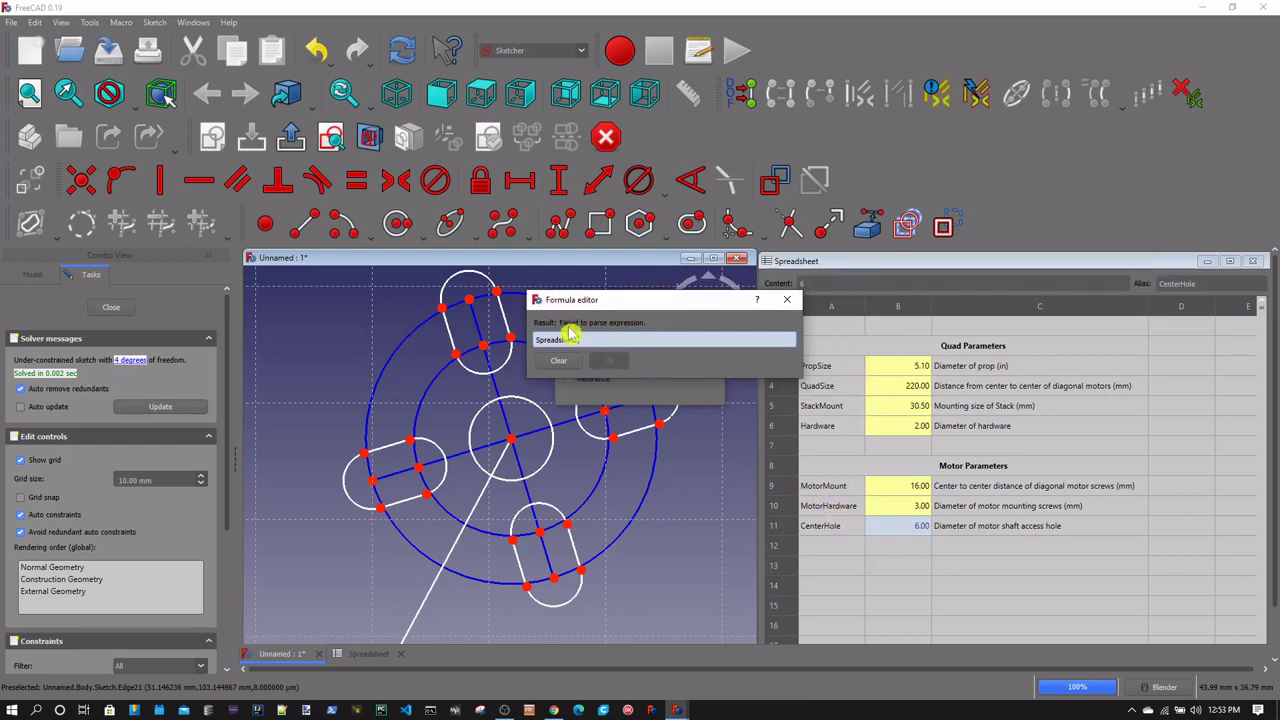
pyautogui.write('moto')
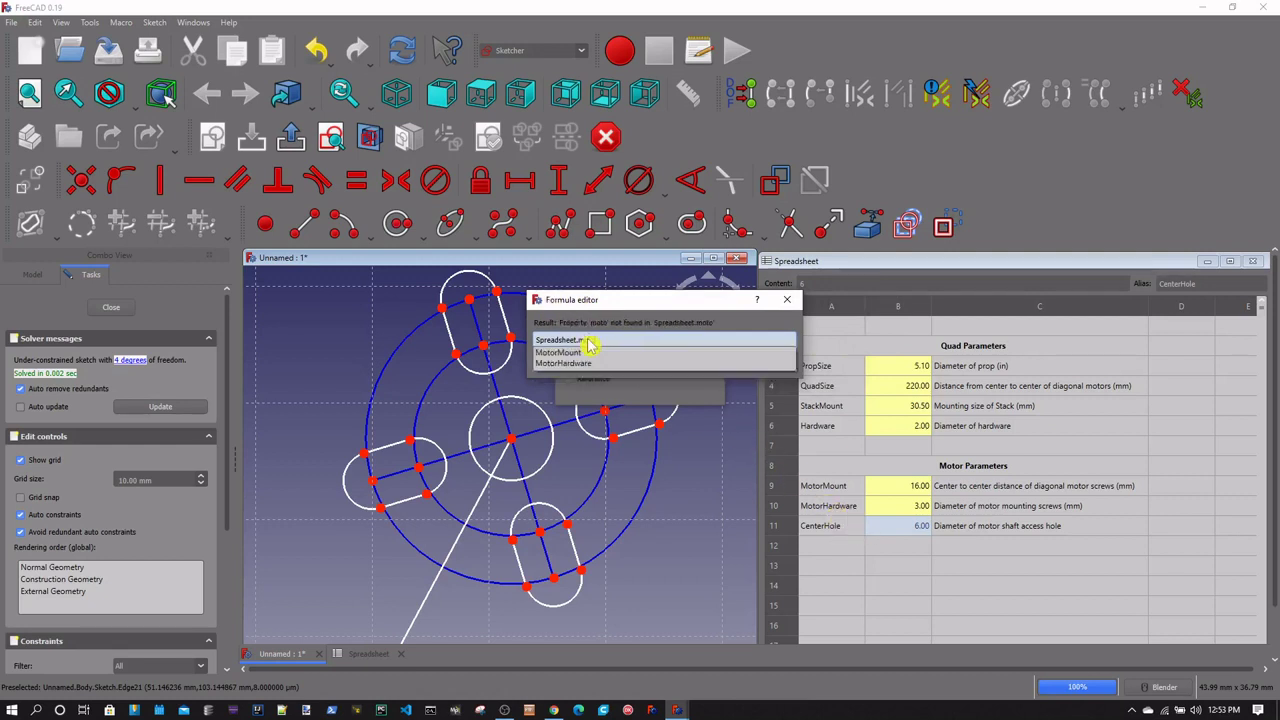
pyautogui.click(594, 363)
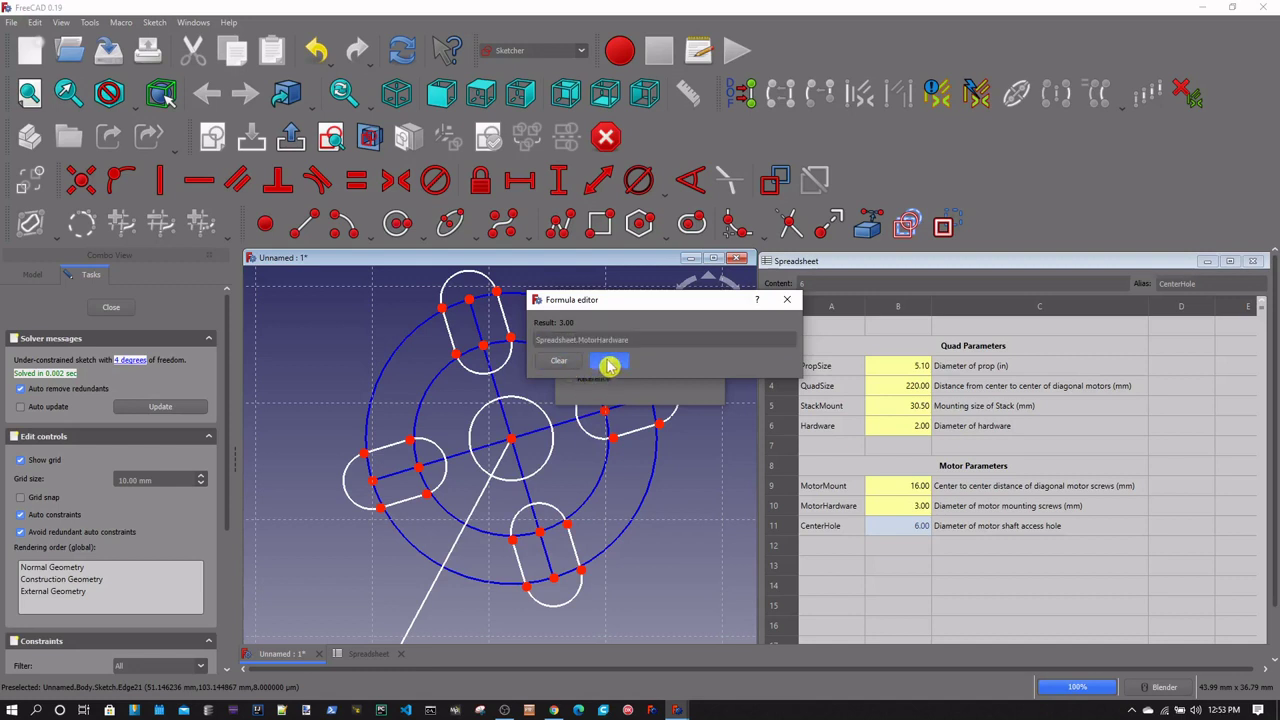
pyautogui.click(606, 363)
pyautogui.click(632, 386)
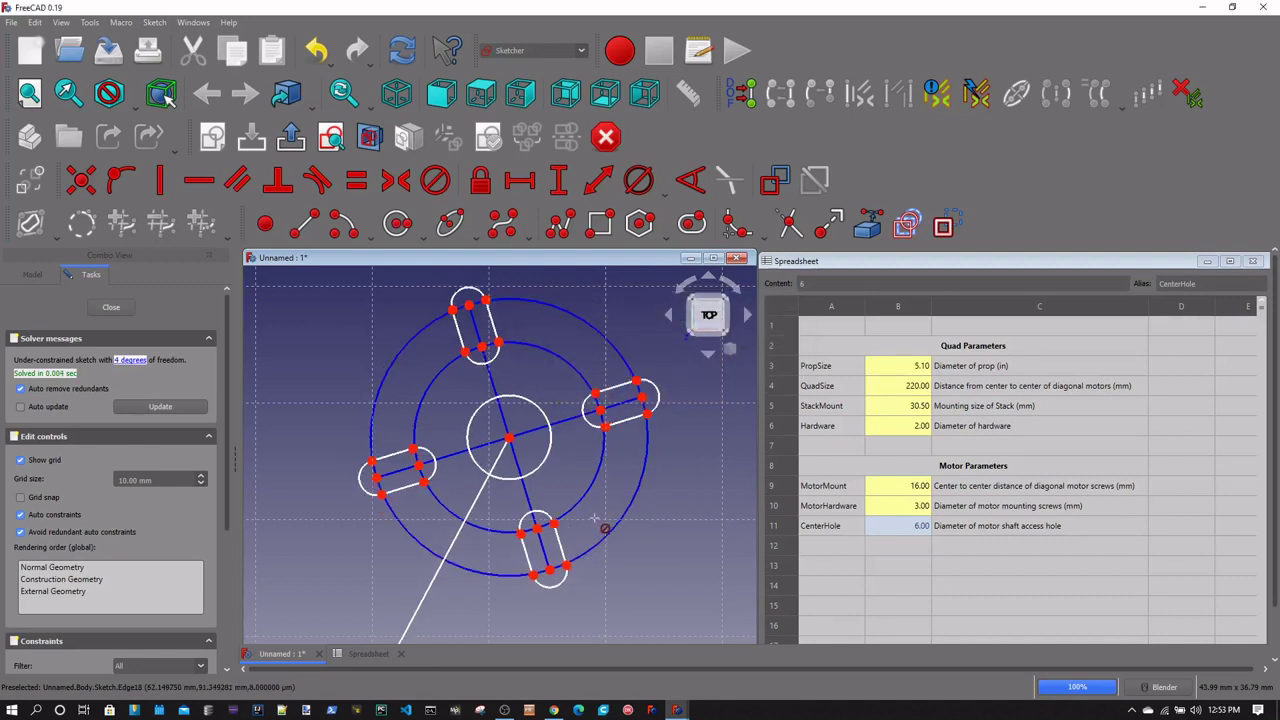
# Constrain the diameter of the central circle with the formula Spreadsheet.CenterHole
pyautogui.click(551, 458)
pyautogui.click(686, 331)
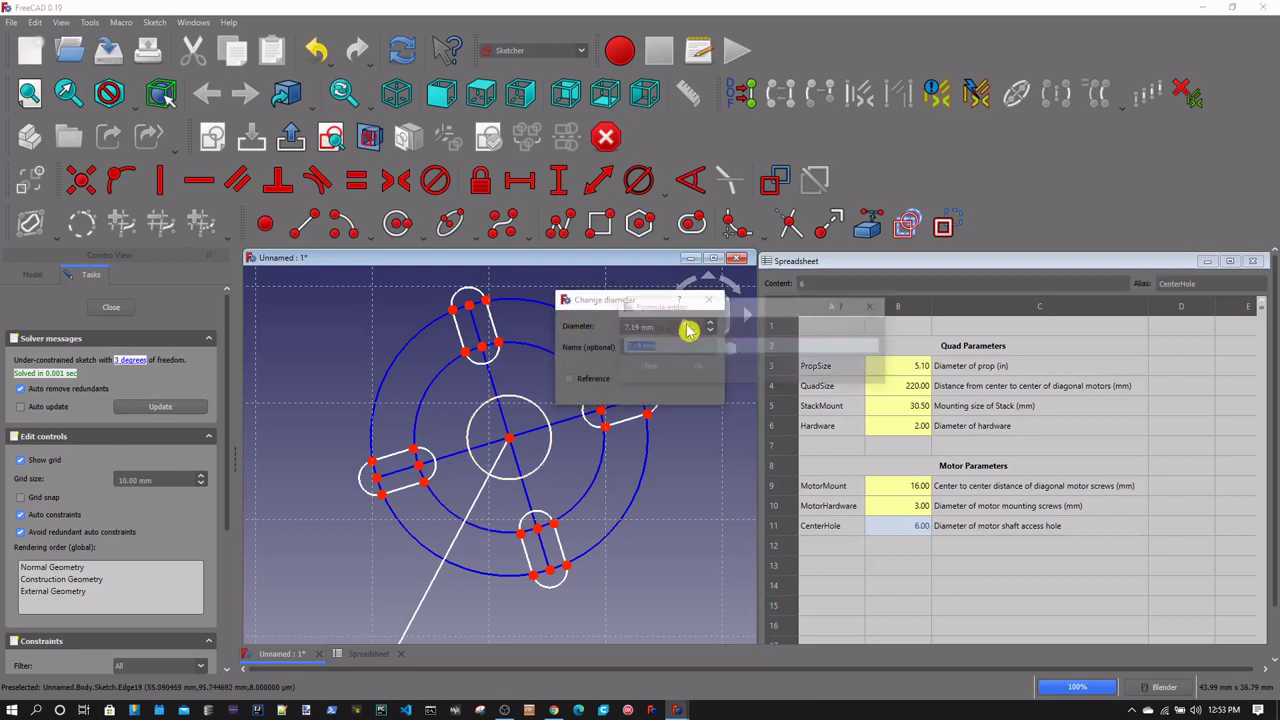
pyautogui.write('sp')
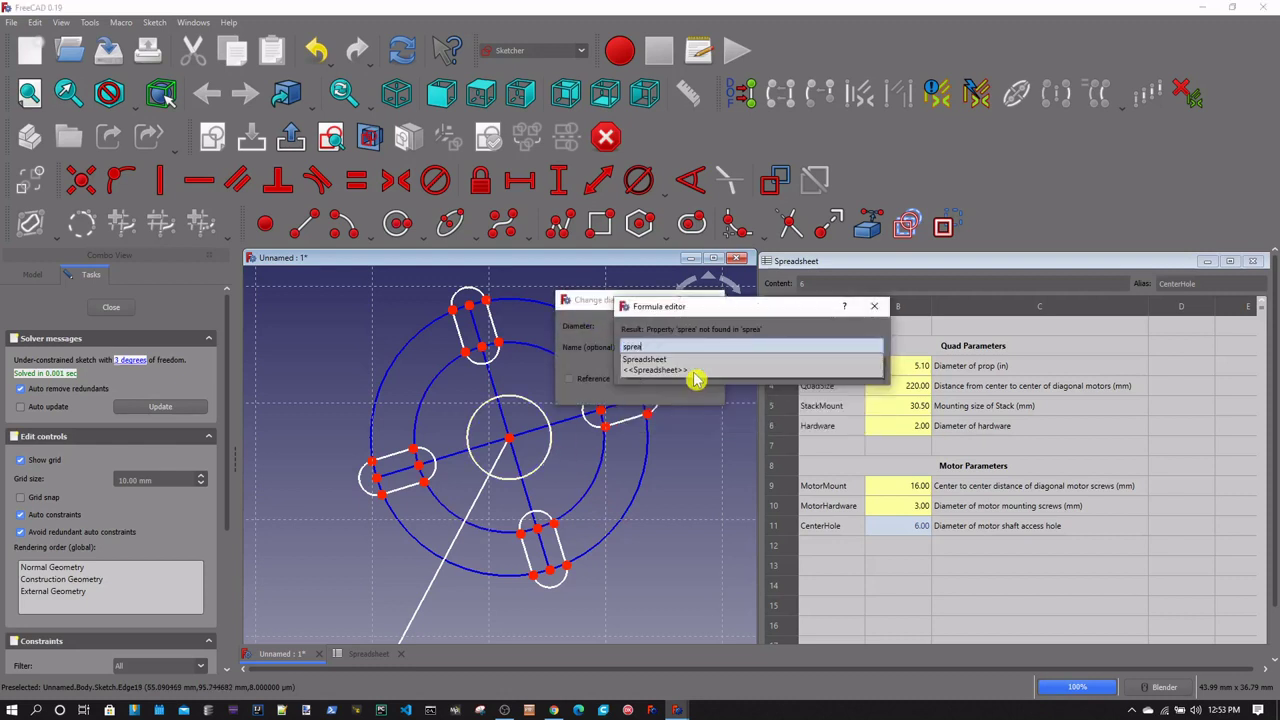
pyautogui.write('rea')
pyautogui.click(697, 362)
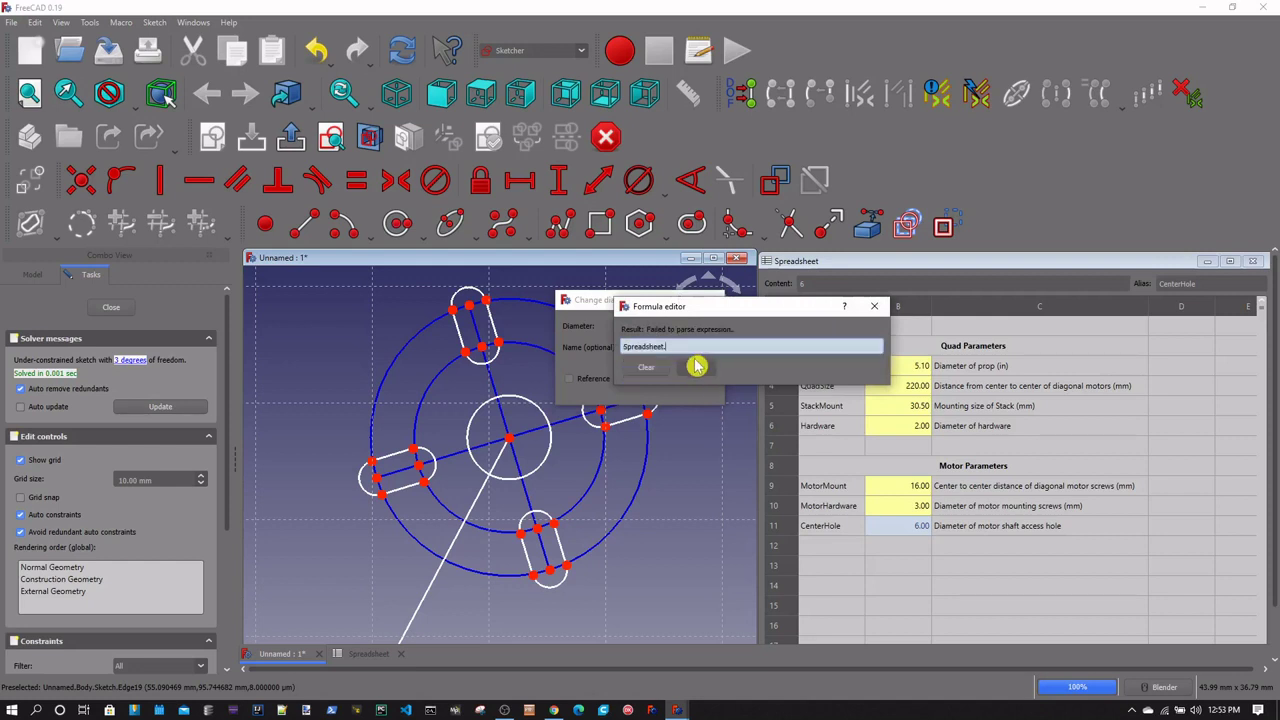
pyautogui.write('ce')
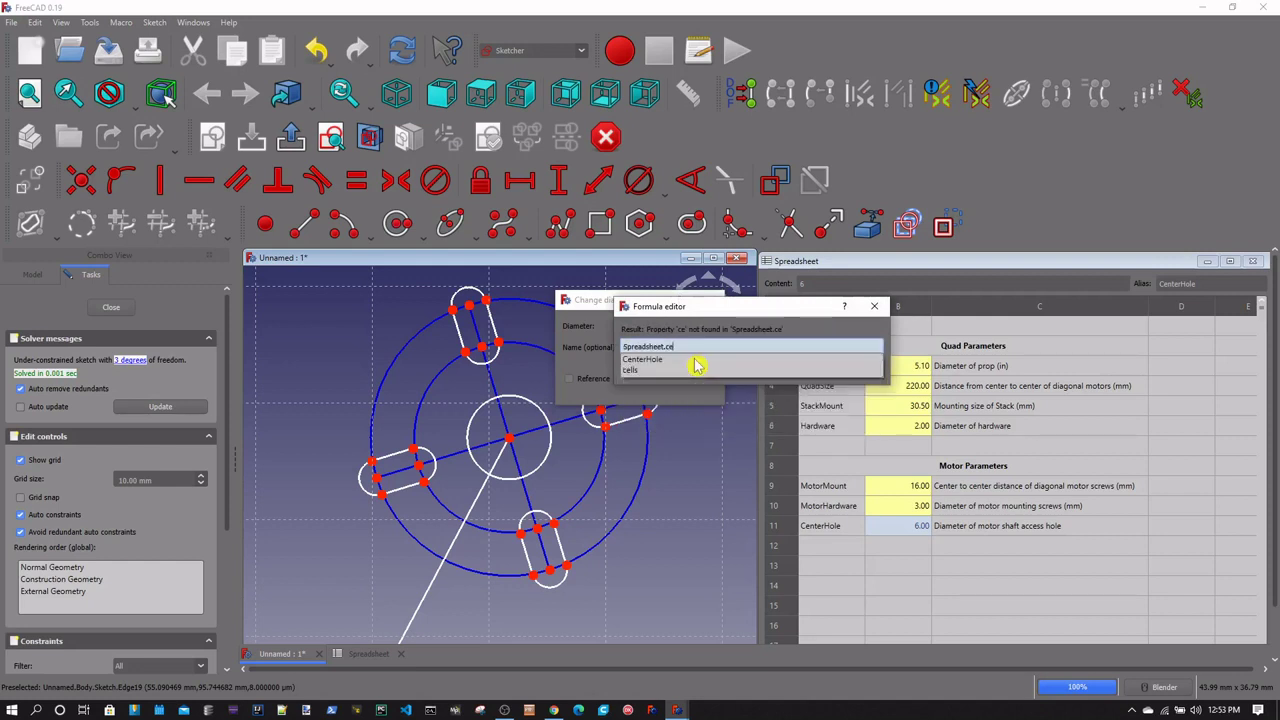
pyautogui.click(650, 359)
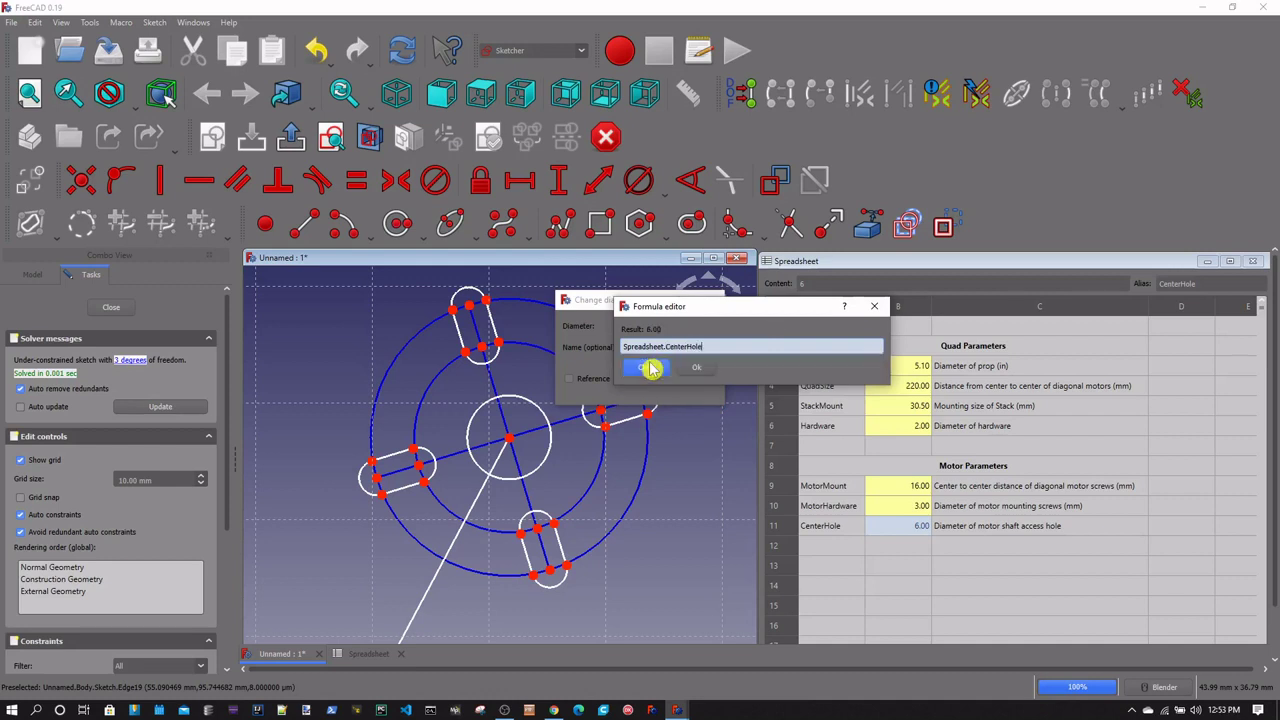
pyautogui.click(692, 372)
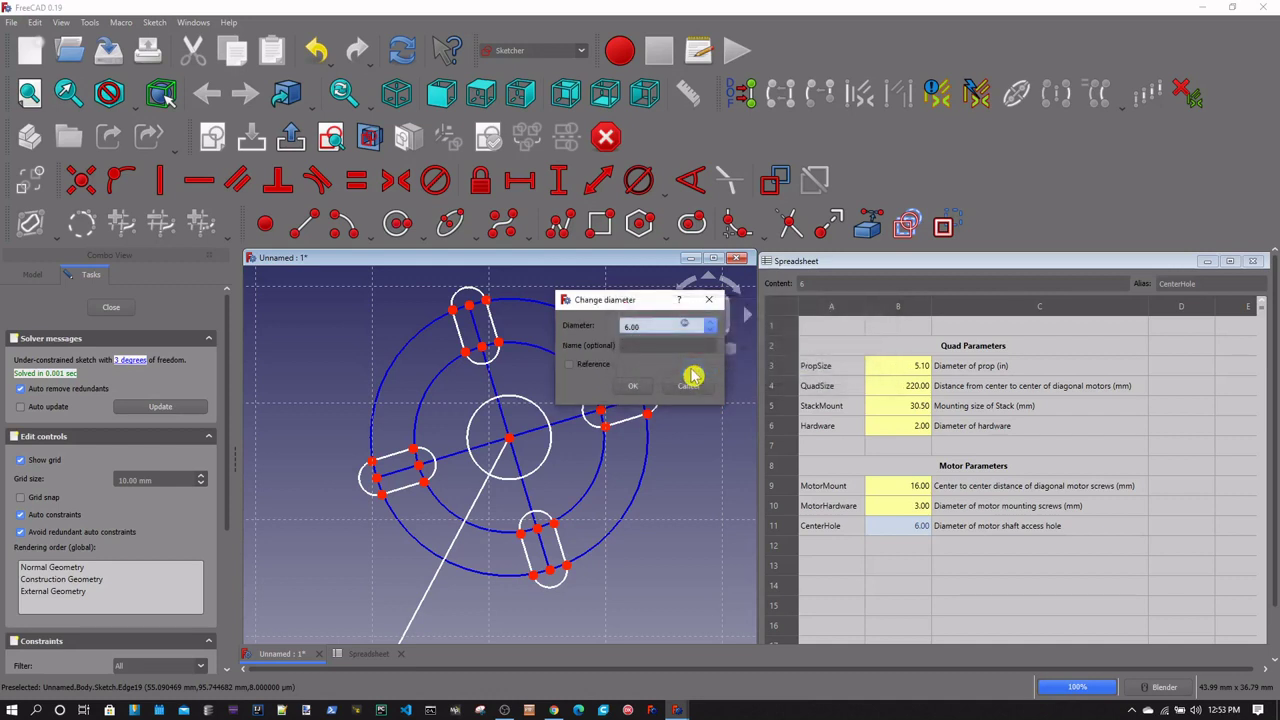
pyautogui.click(634, 386)
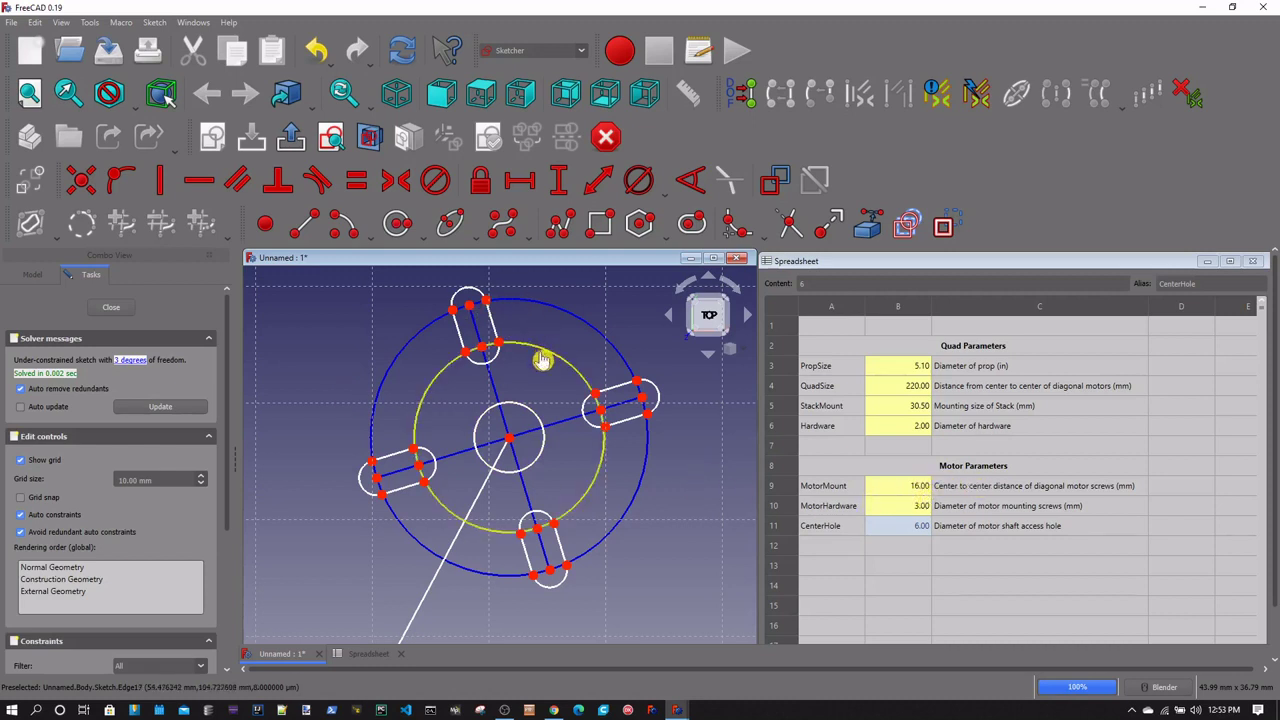
# Shrink the outer construction circle slightly and constrain the inner construction circle's diameter with the formula Spreadsheet.MotorMount - Spreadsheet.MotorHardware/2
pyautogui.moveTo(541, 361)
pyautogui.mouseDown()
pyautogui.moveTo(534, 346)
pyautogui.moveTo(574, 337)
pyautogui.mouseUp()
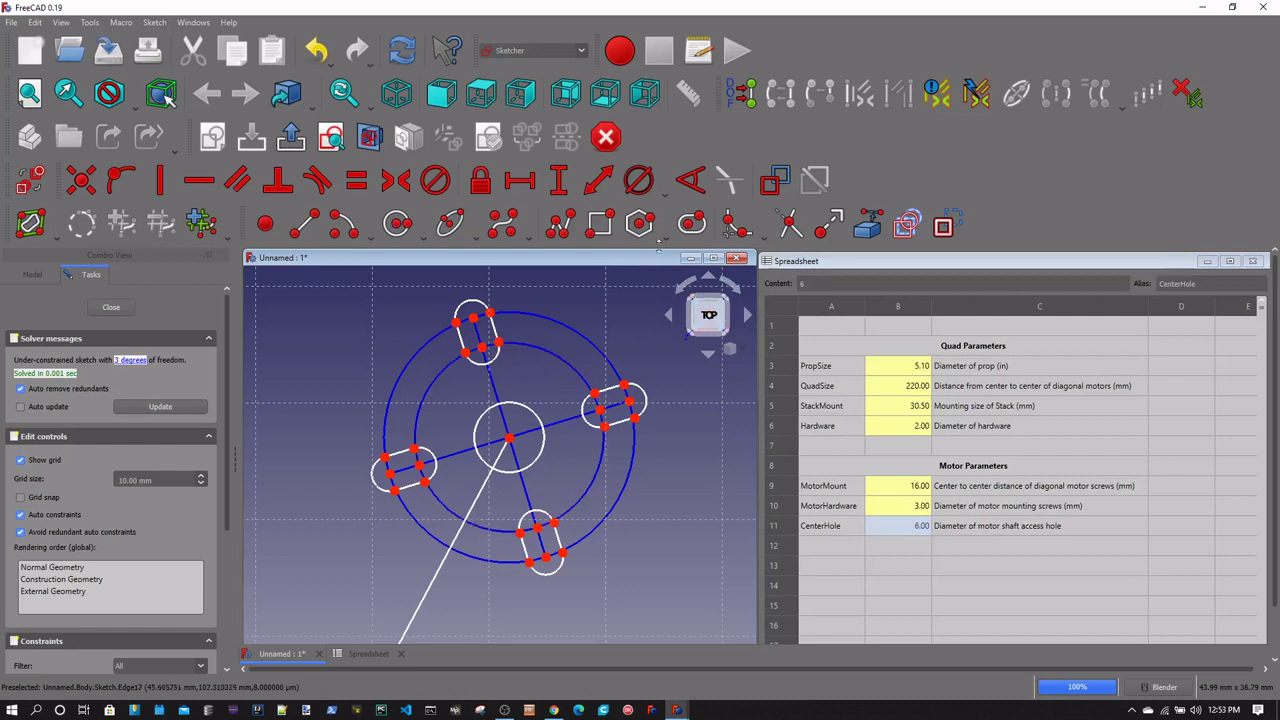
pyautogui.click(640, 183)
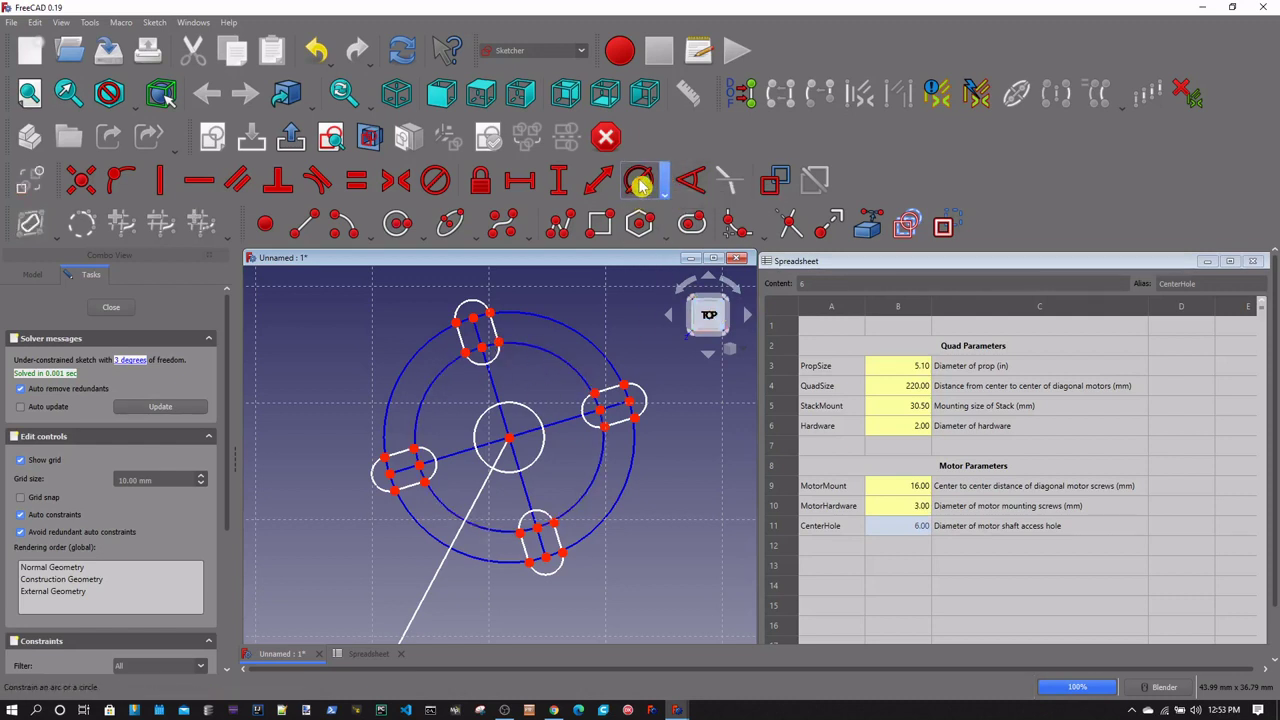
pyautogui.click(548, 353)
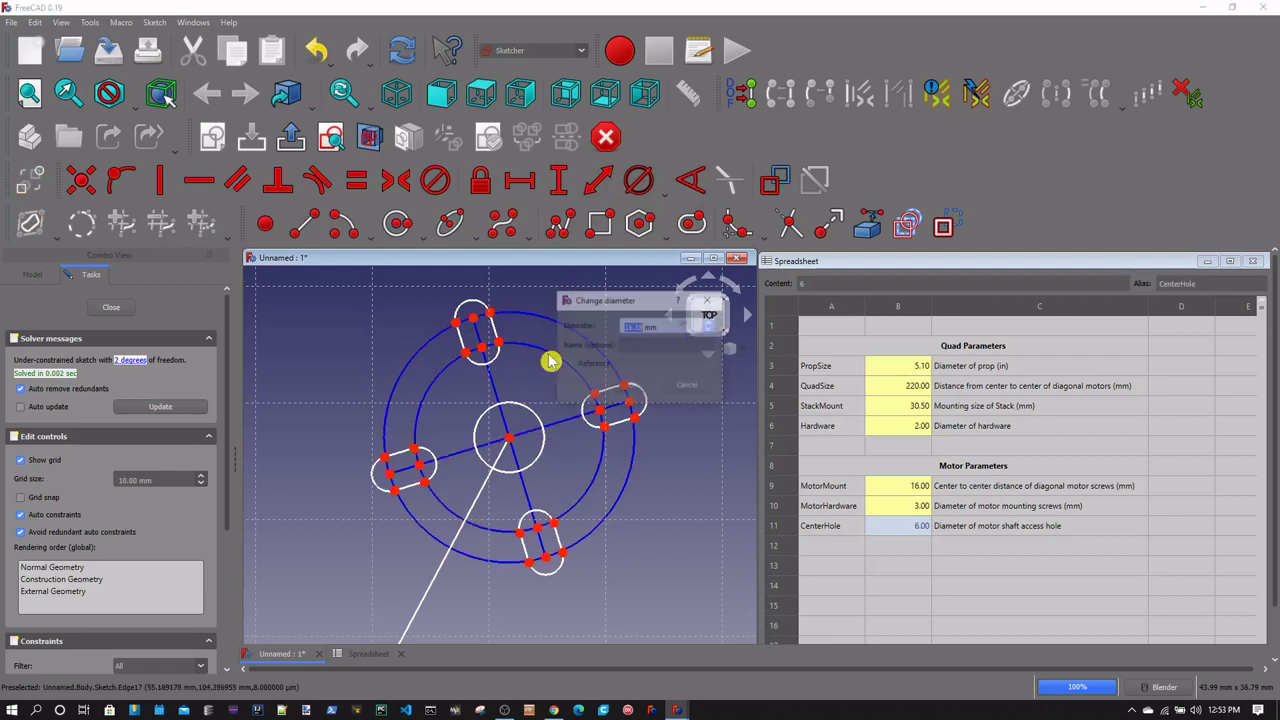
pyautogui.click(691, 325)
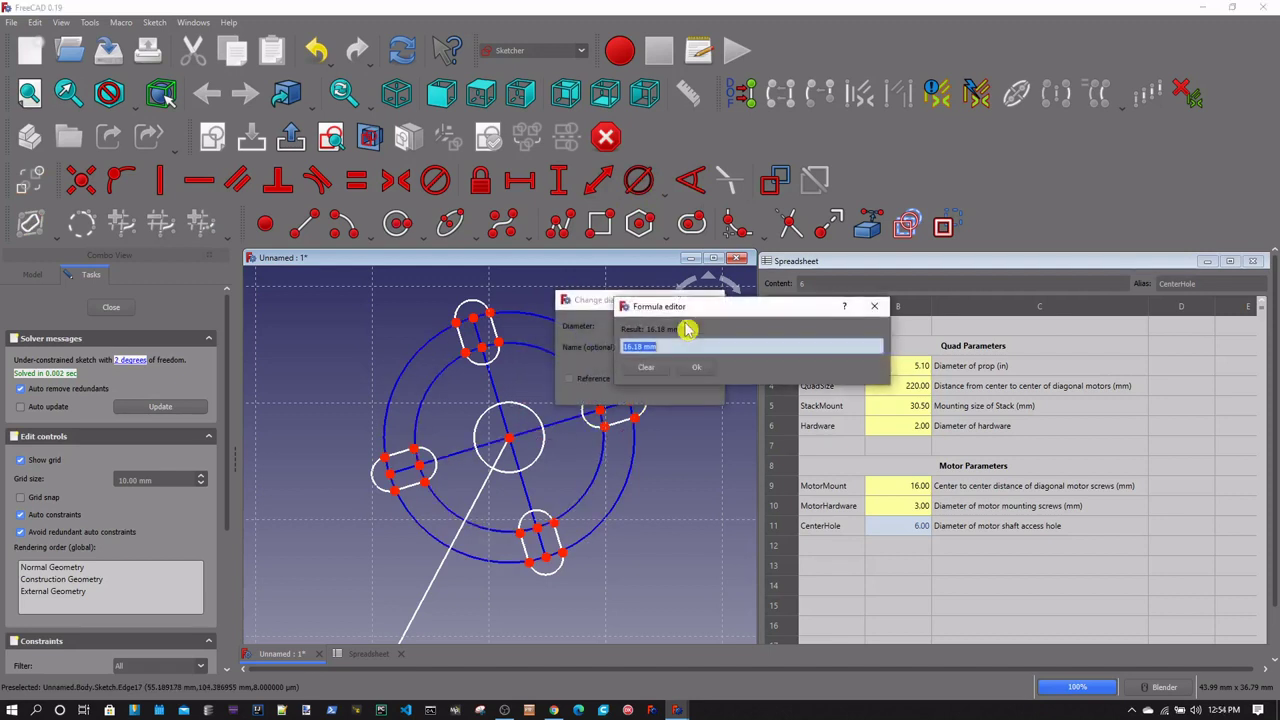
pyautogui.moveTo(678, 309); pyautogui.dragTo(592, 311)
pyautogui.write('spre')
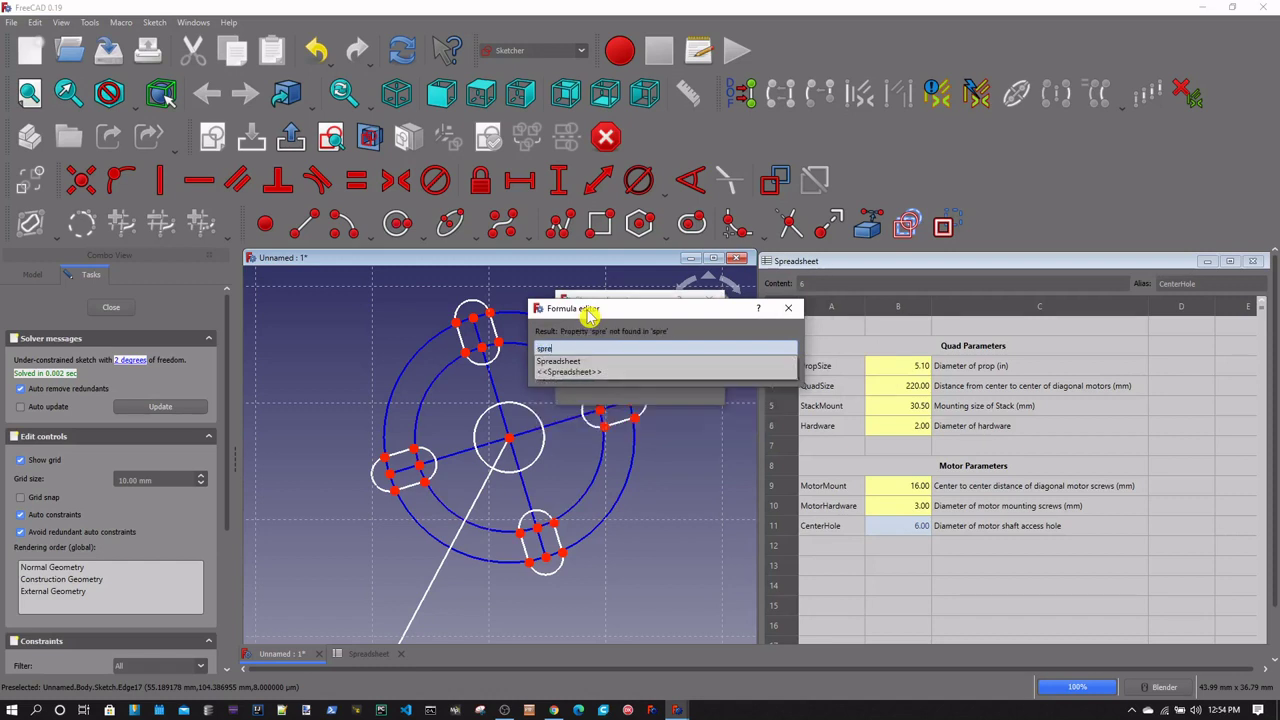
pyautogui.click(555, 362)
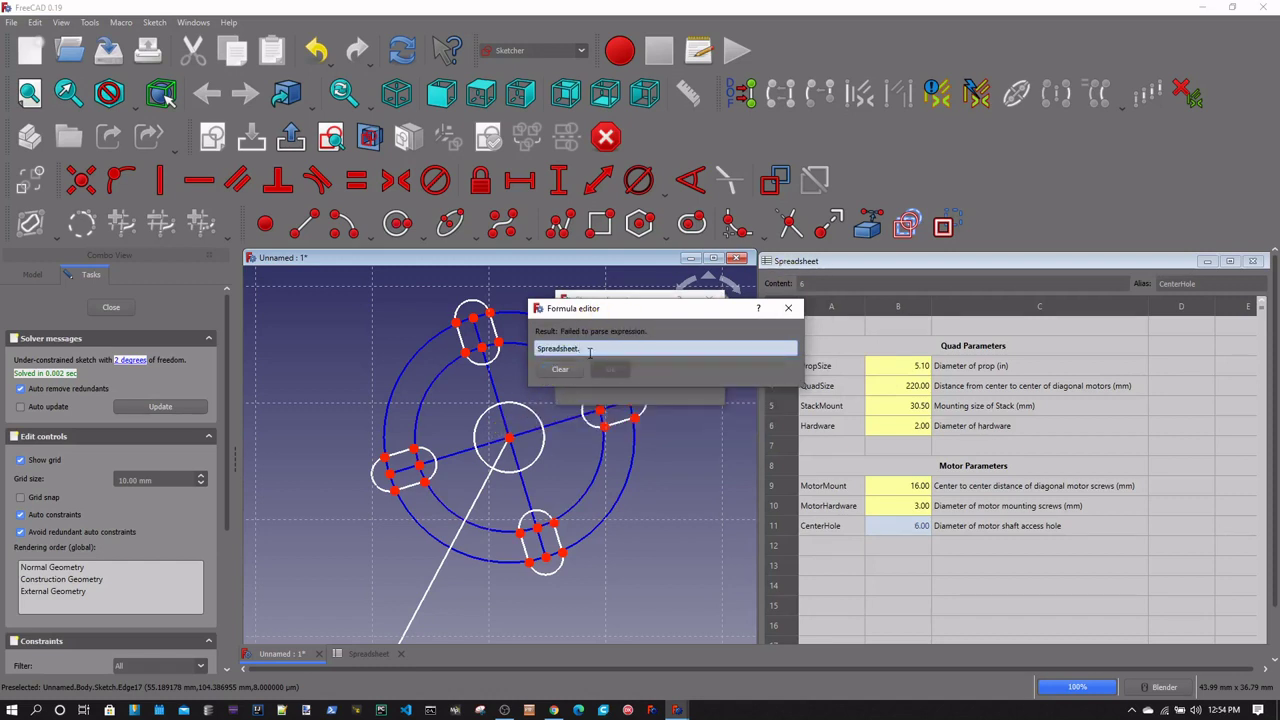
pyautogui.write('mo')
pyautogui.click(563, 371)
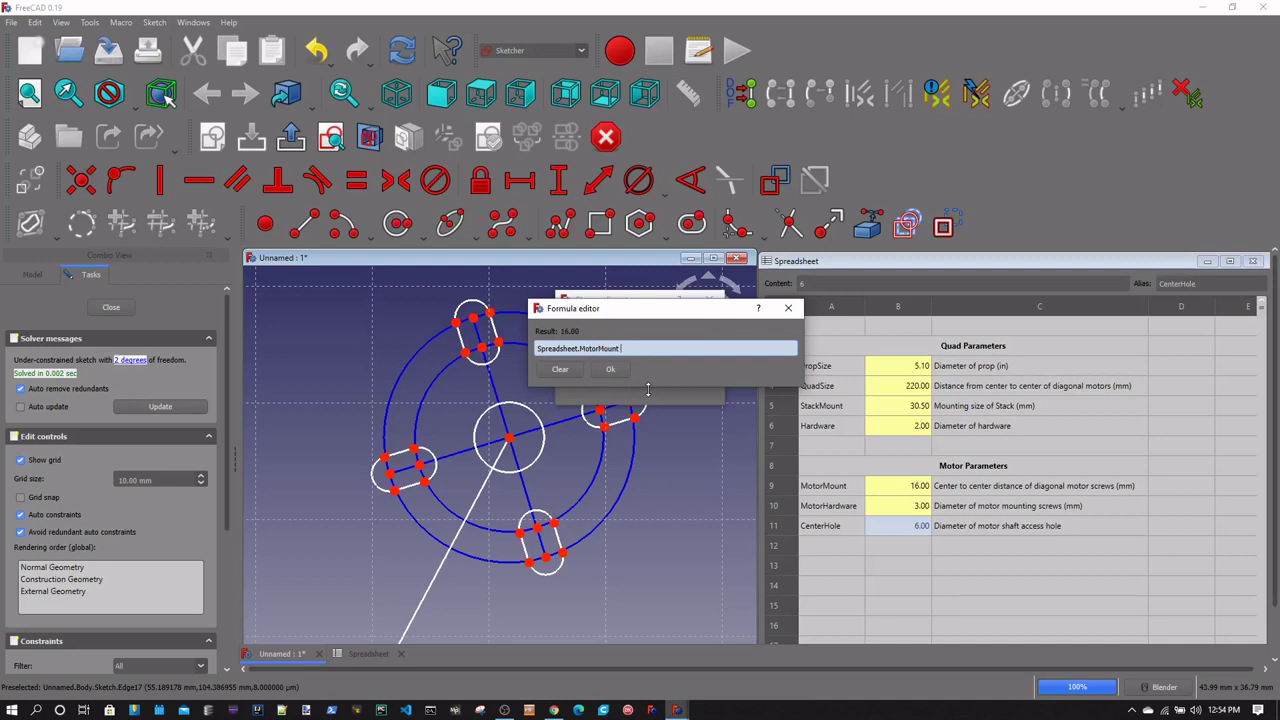
pyautogui.write('- sprea')
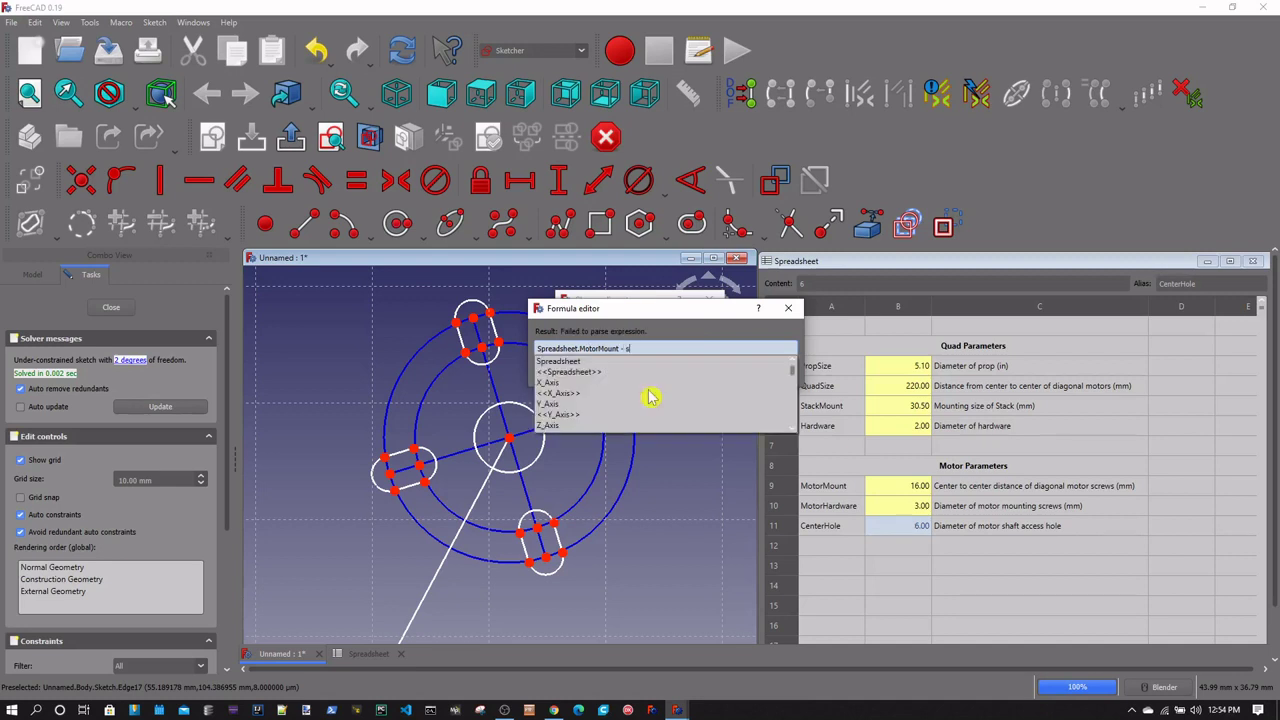
pyautogui.click(582, 362)
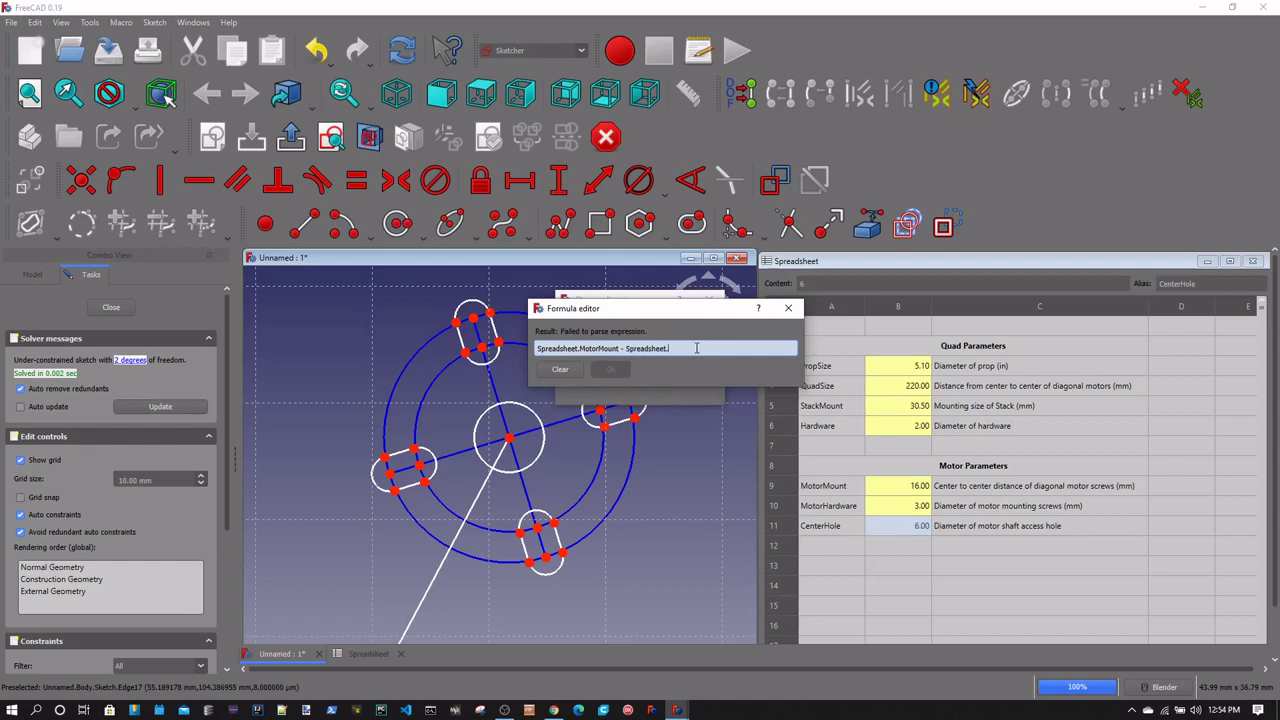
pyautogui.write('moto')
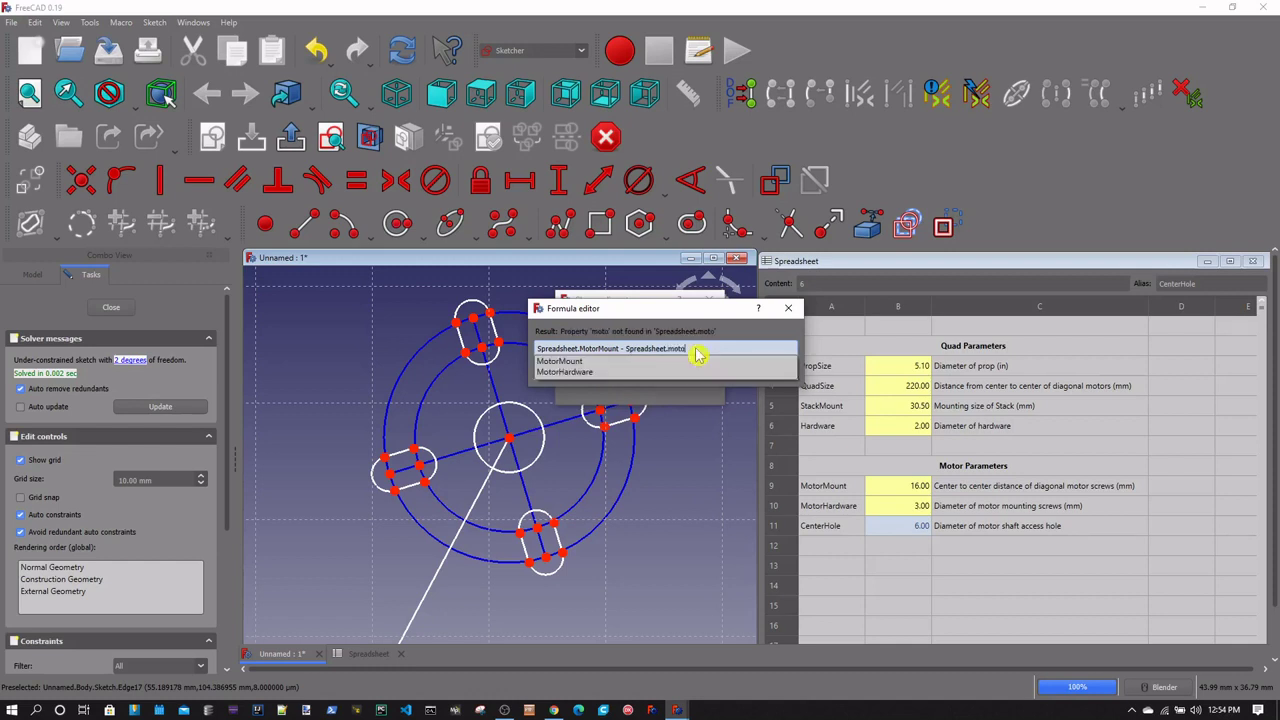
pyautogui.click(583, 373)
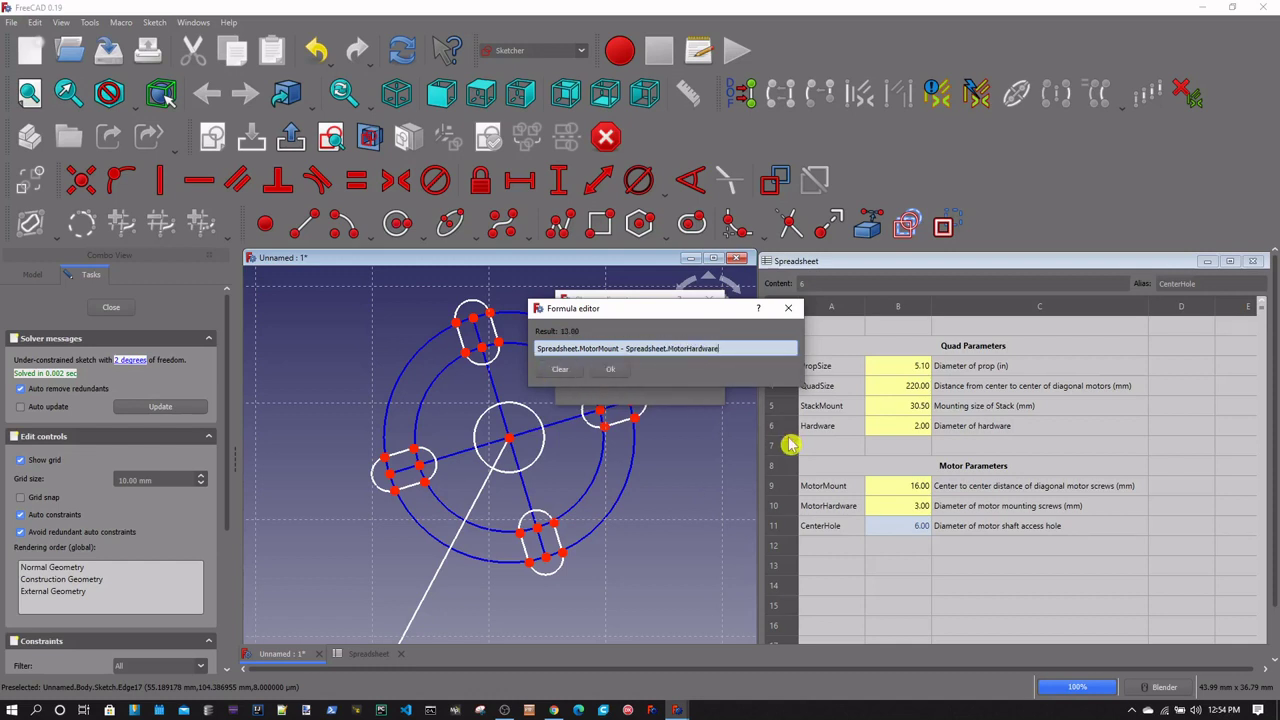
pyautogui.write('/')
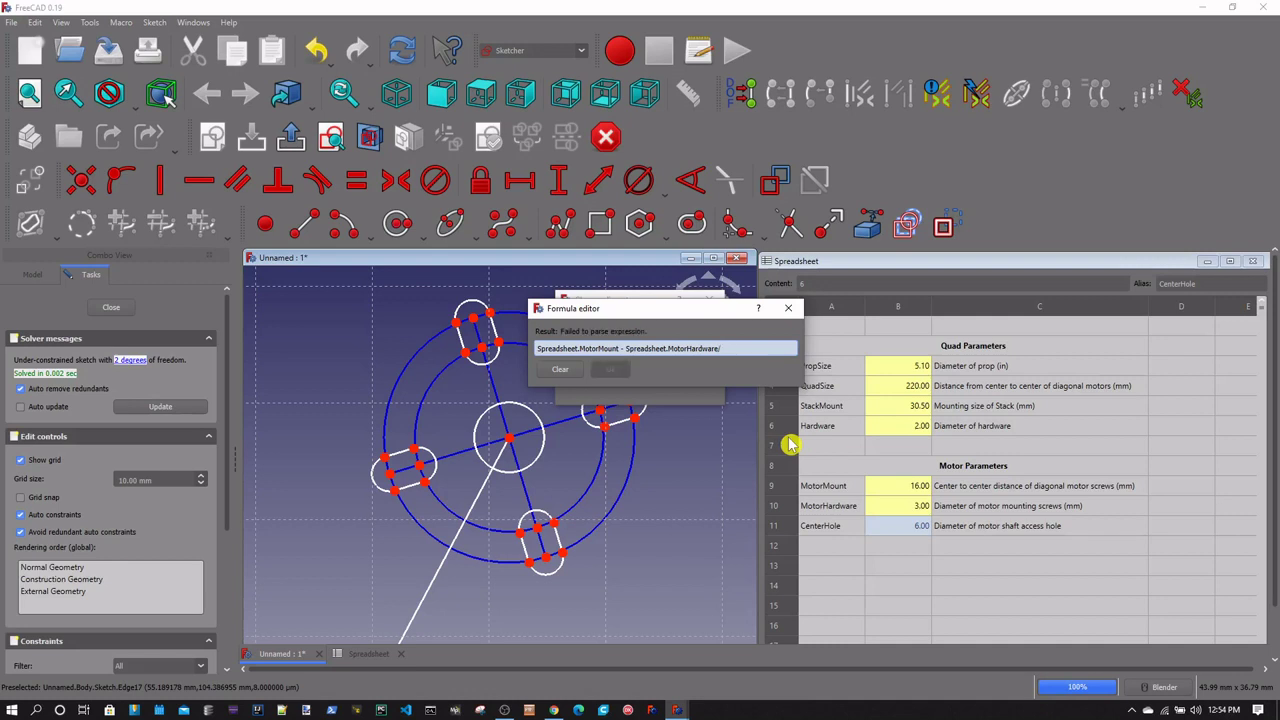
pyautogui.write('2')
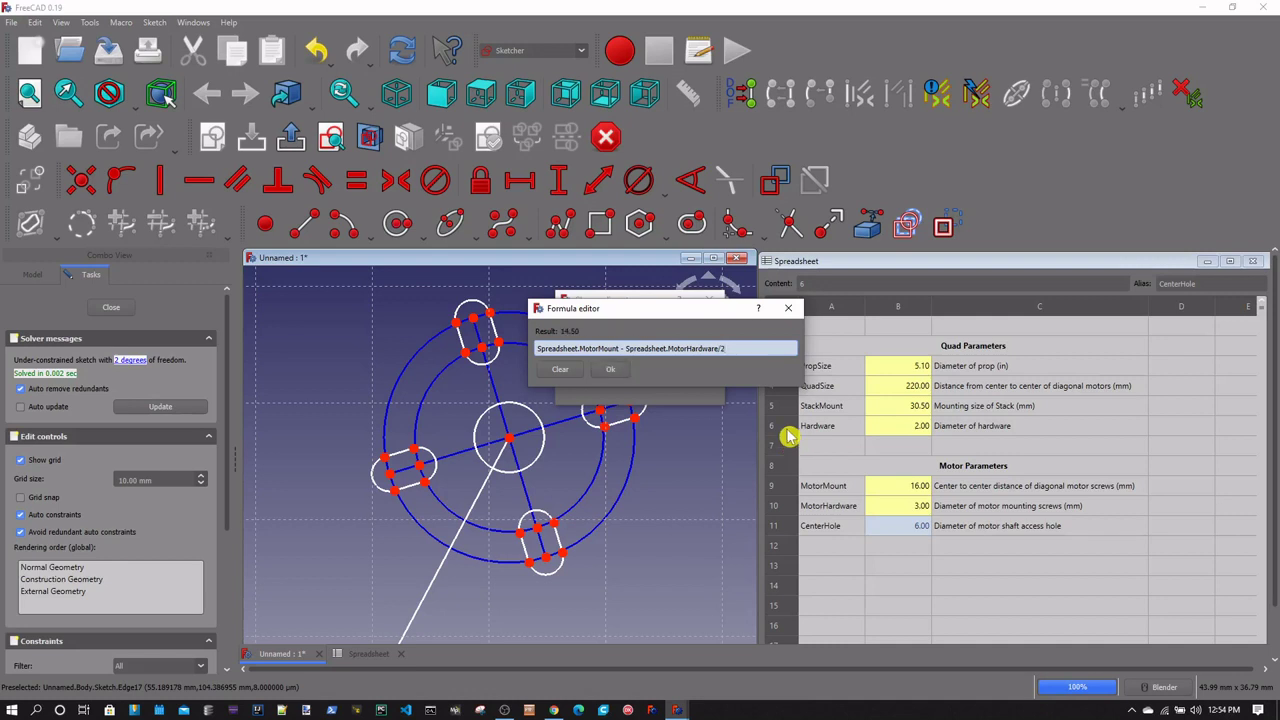
pyautogui.click(614, 371)
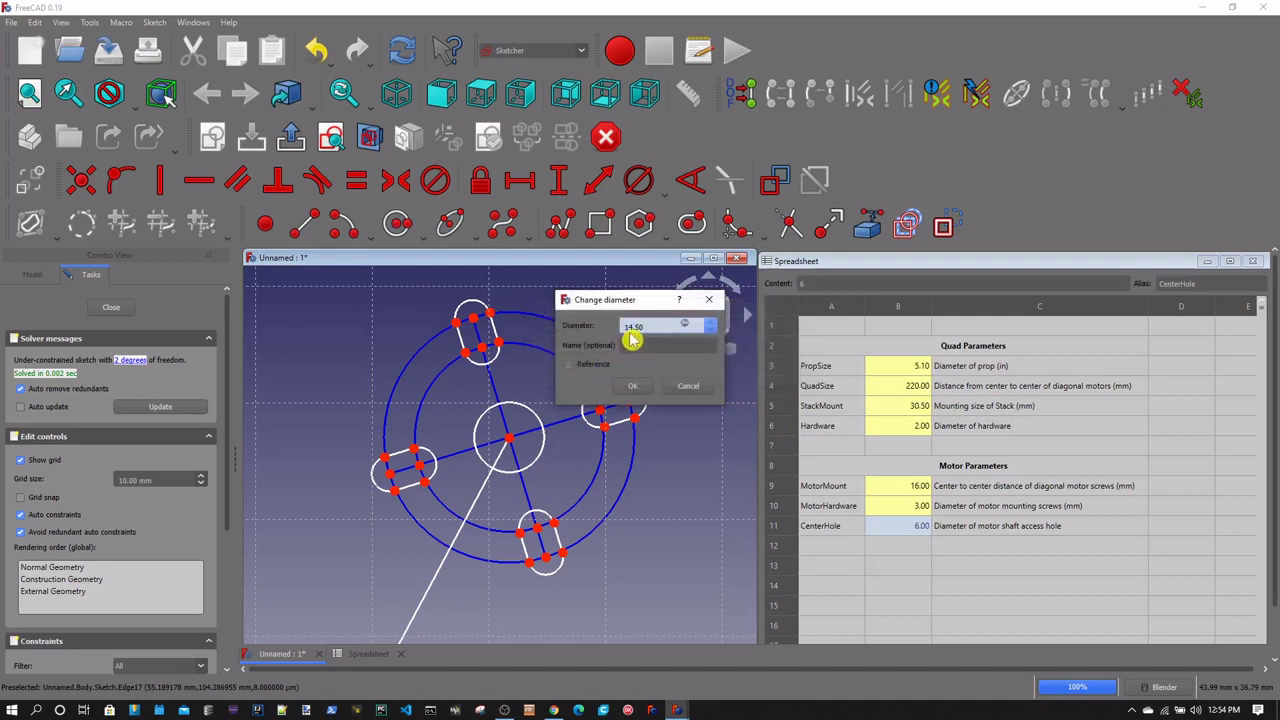
pyautogui.click(633, 387)
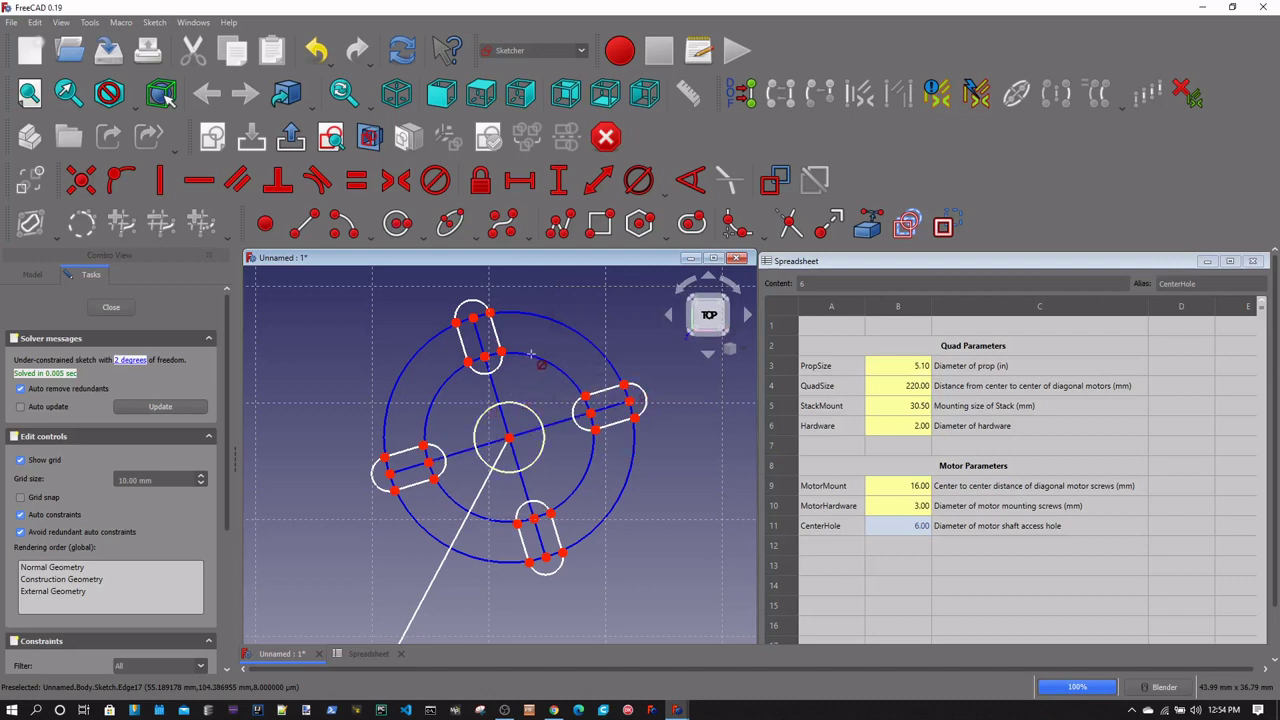
# Constrain the outer construction circle's diameter with the formula Spreadsheet.MotorMount + Spreadsheet.MotorHardware/2
pyautogui.click(578, 331)
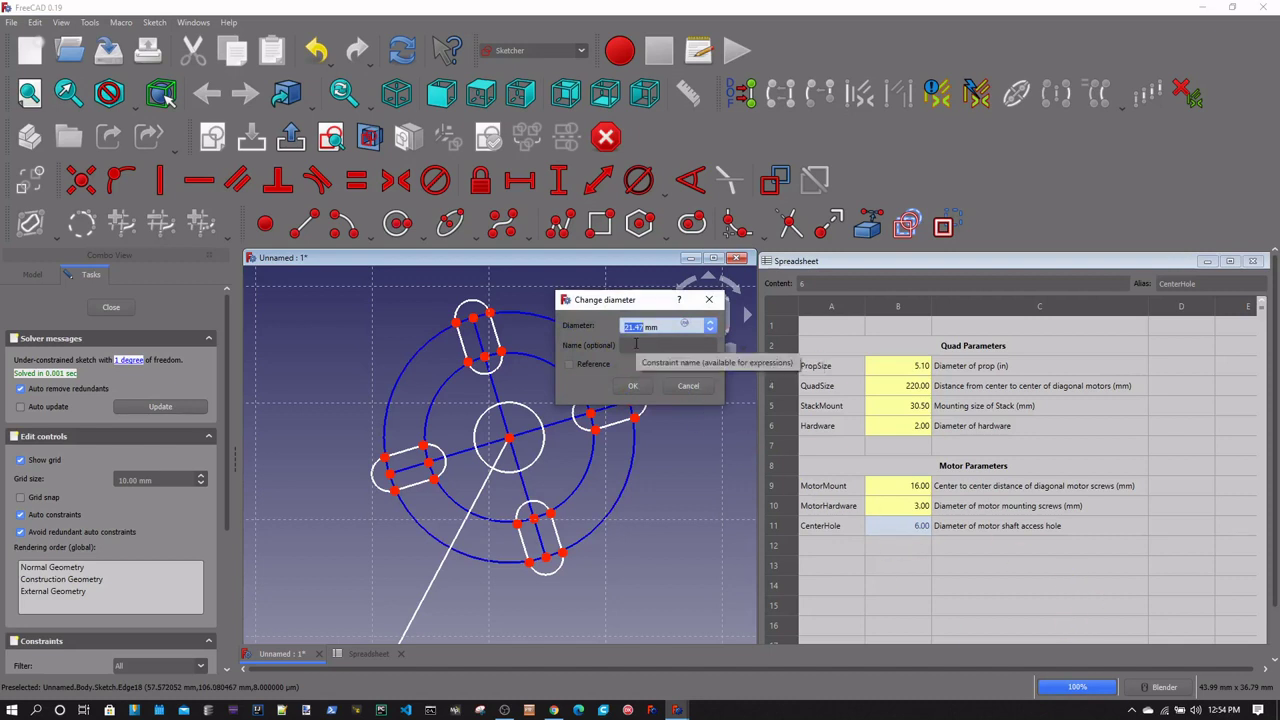
pyautogui.press('=')
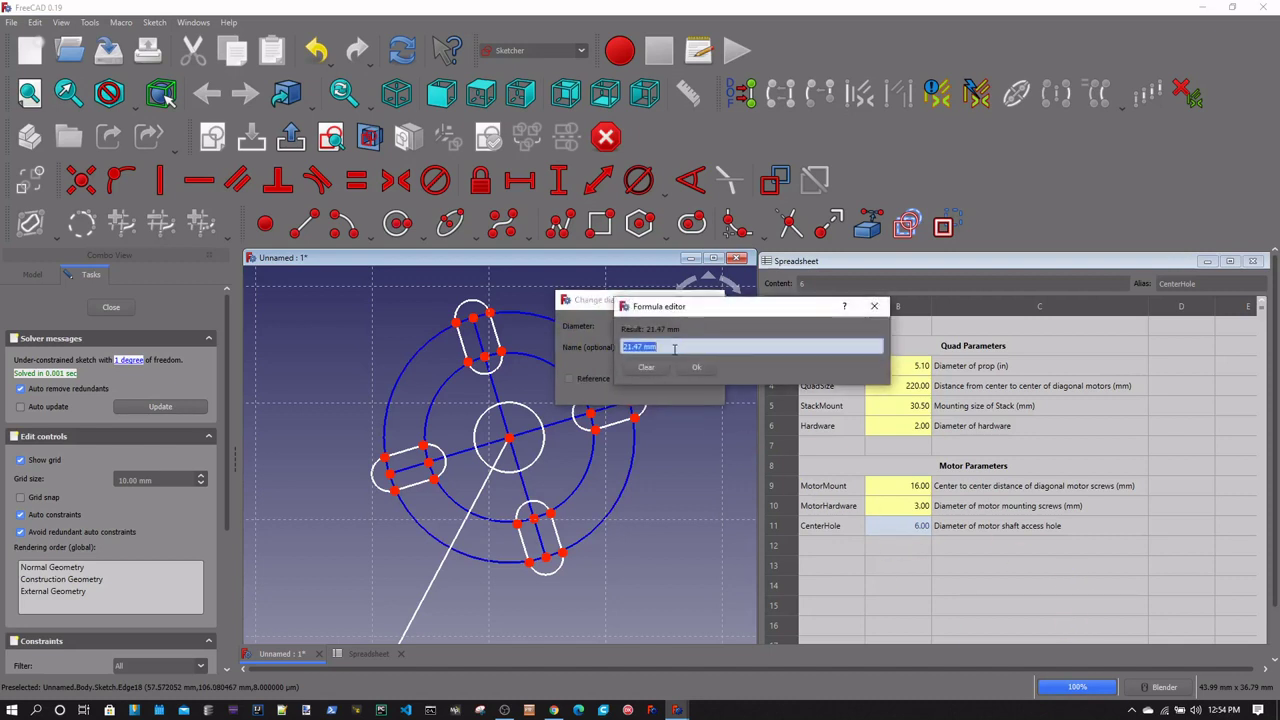
pyautogui.write('spre')
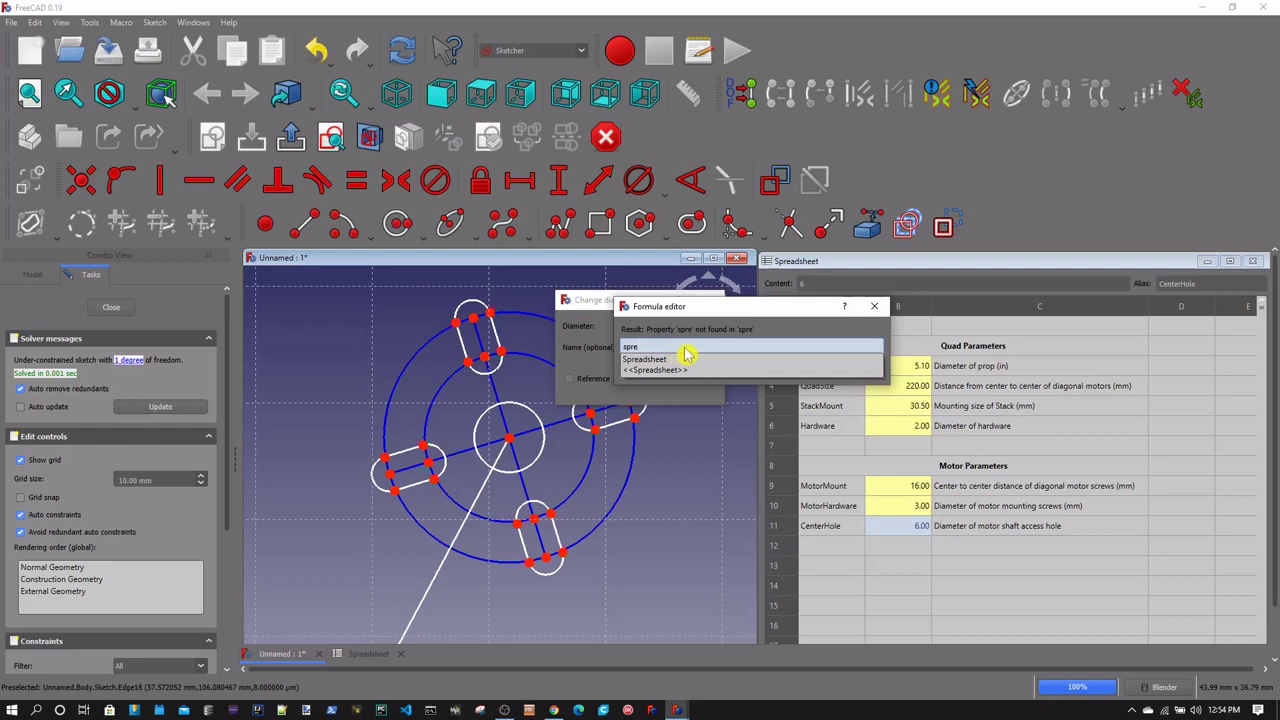
pyautogui.click(672, 359)
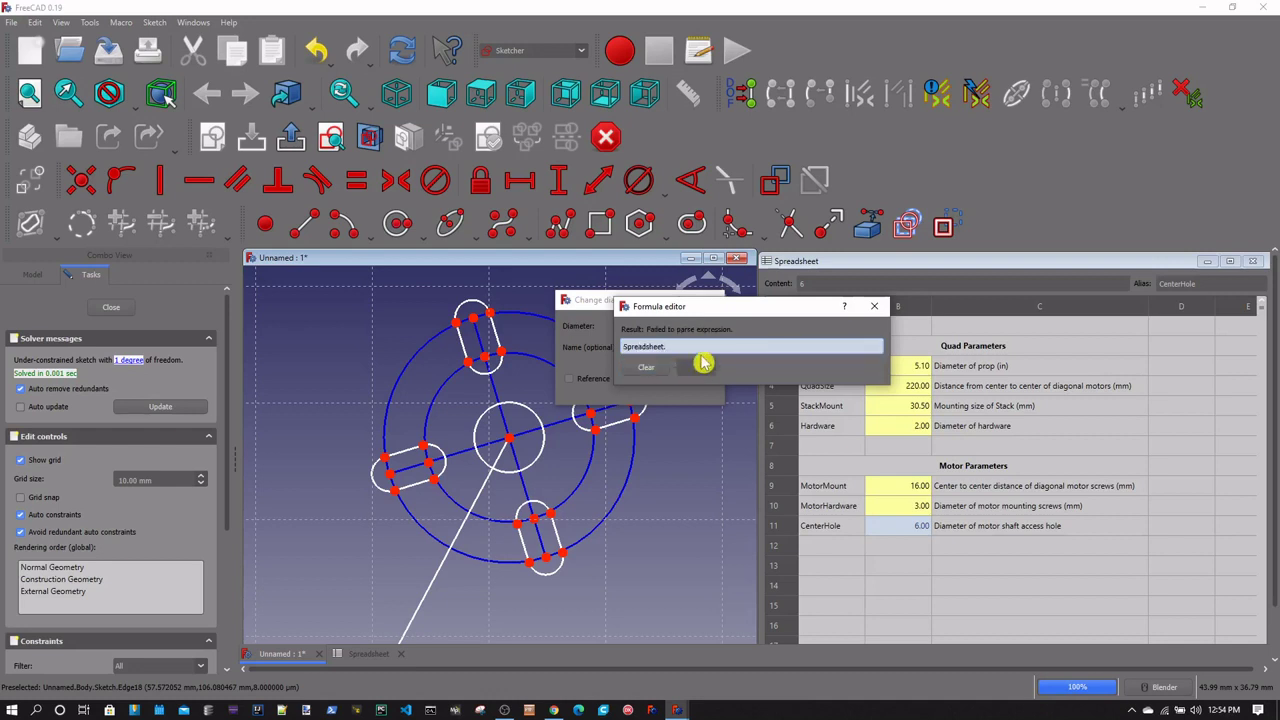
pyautogui.write('mot')
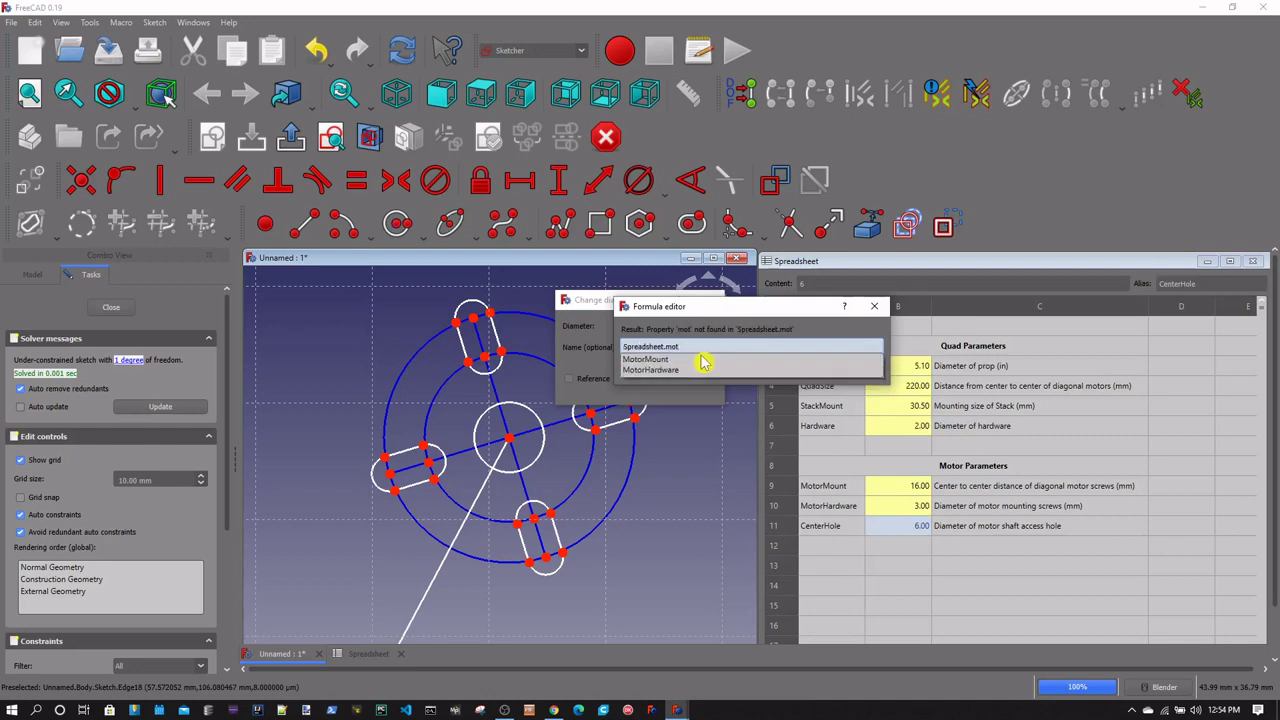
pyautogui.click(667, 361)
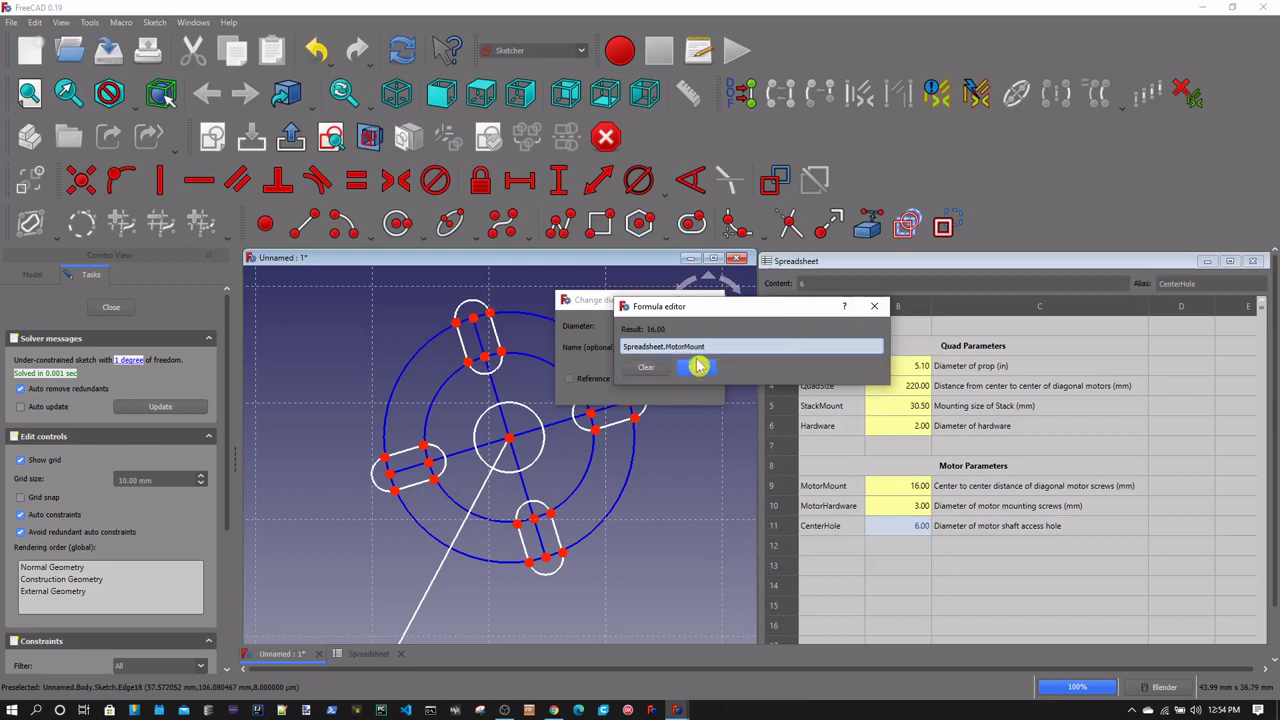
pyautogui.write('+ sprea')
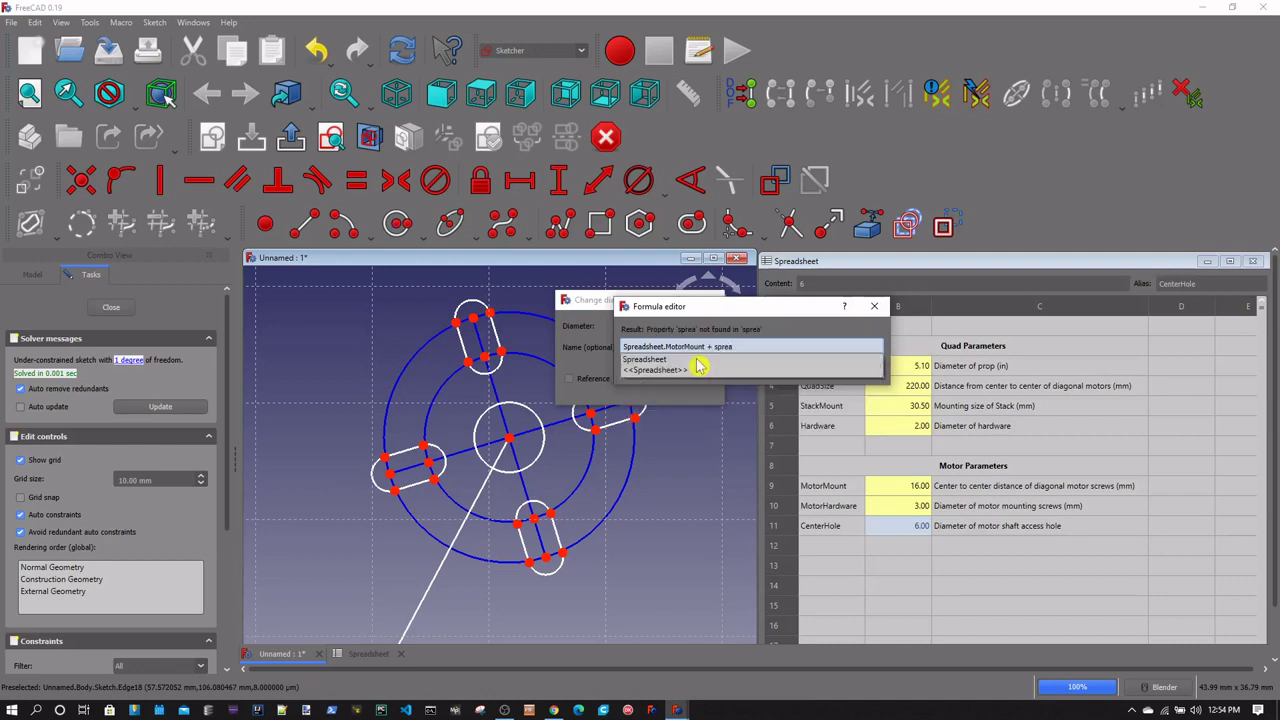
pyautogui.click(672, 360)
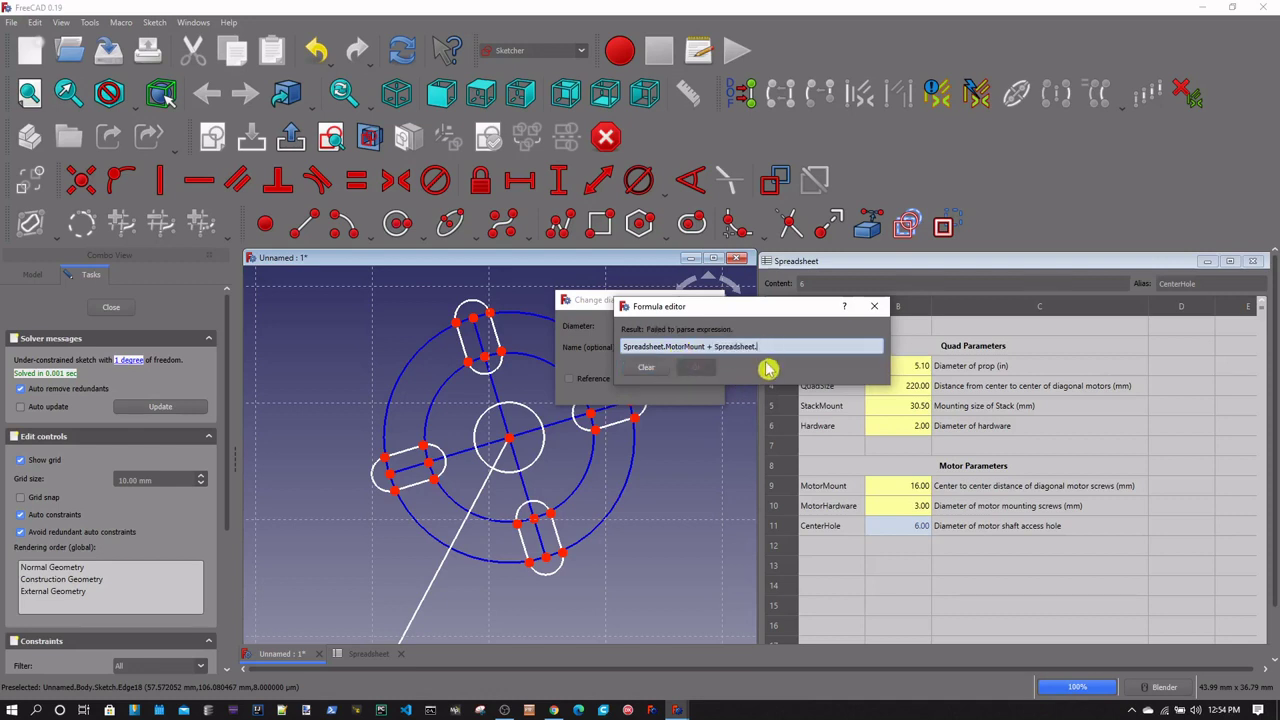
pyautogui.write('moto')
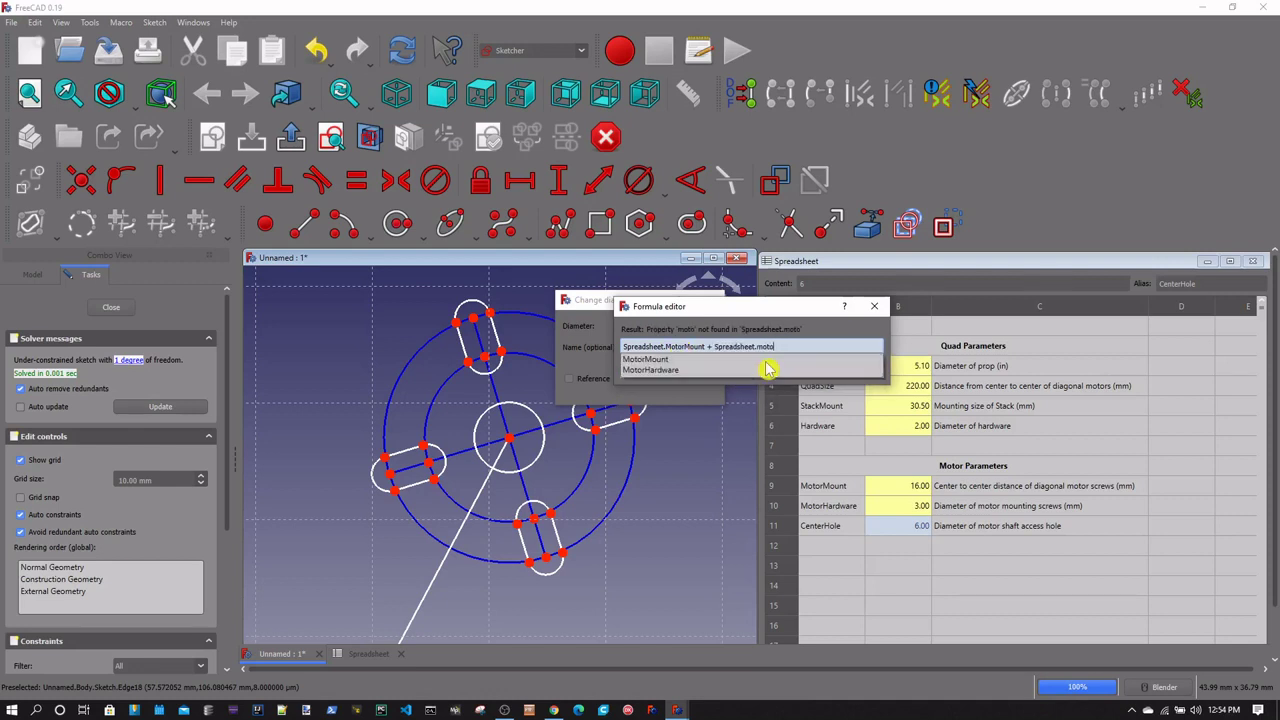
pyautogui.click(660, 370)
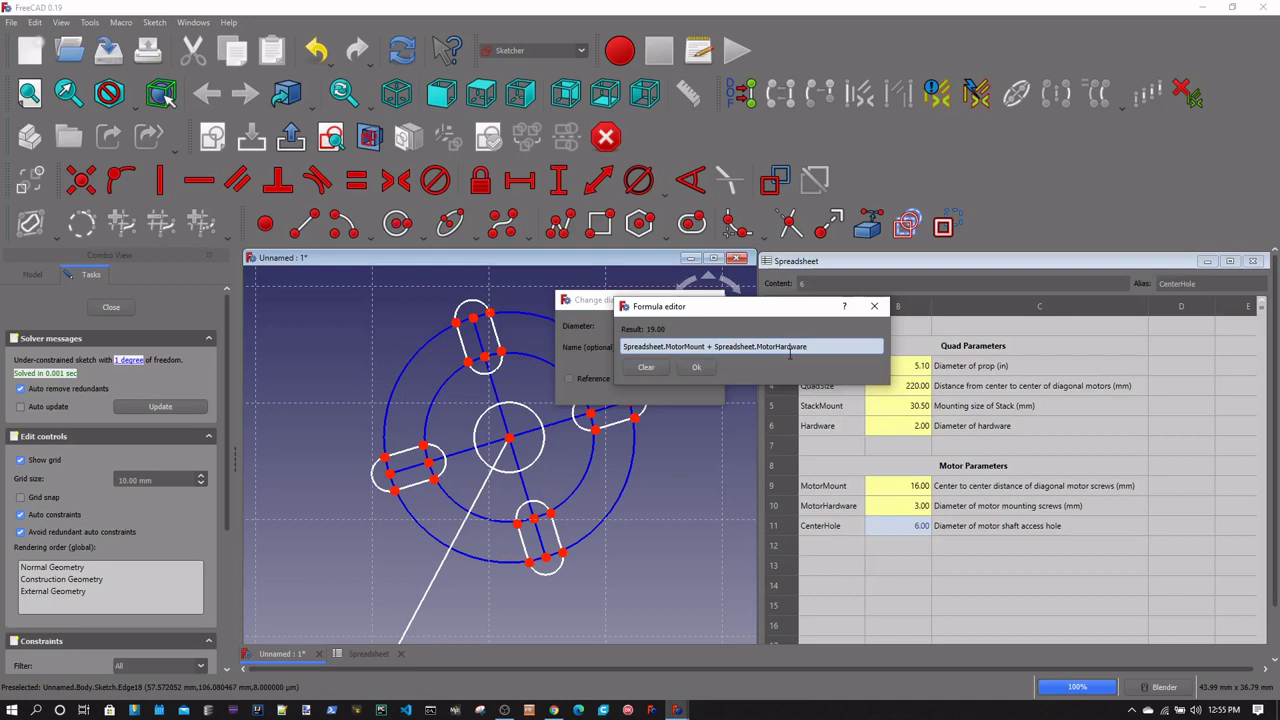
pyautogui.write('/2')
pyautogui.click(695, 369)
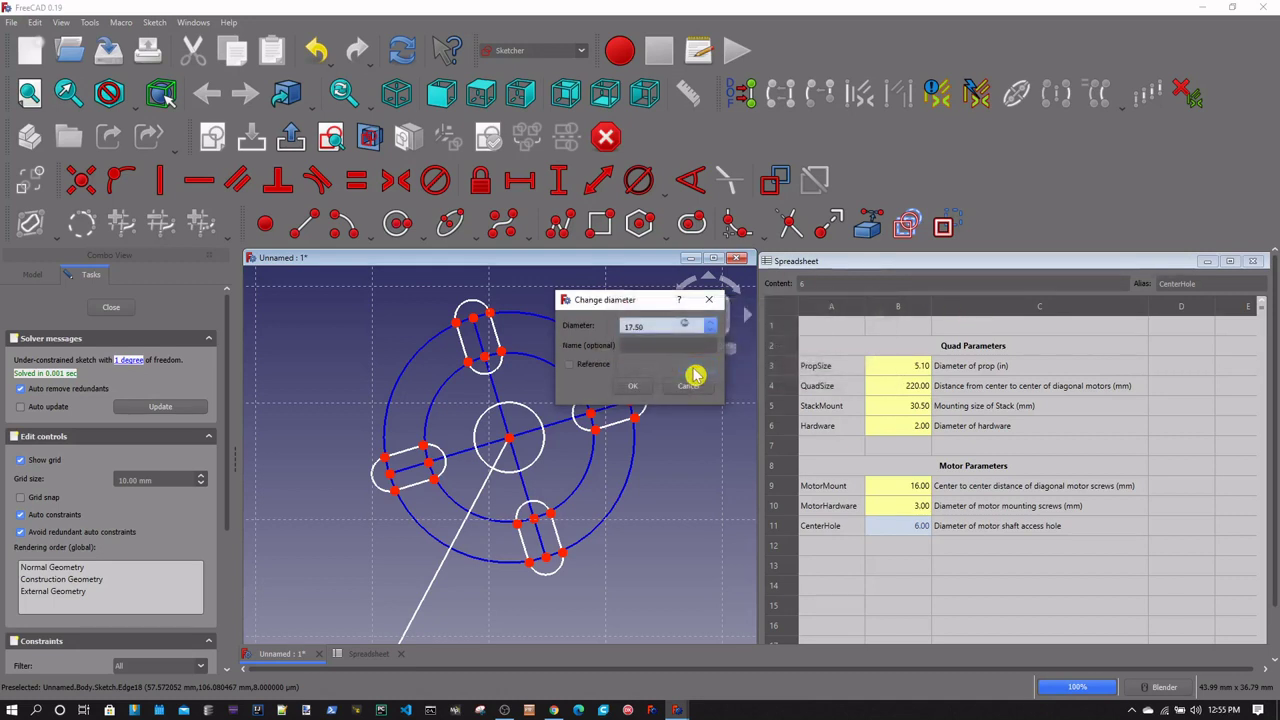
pyautogui.click(633, 385)
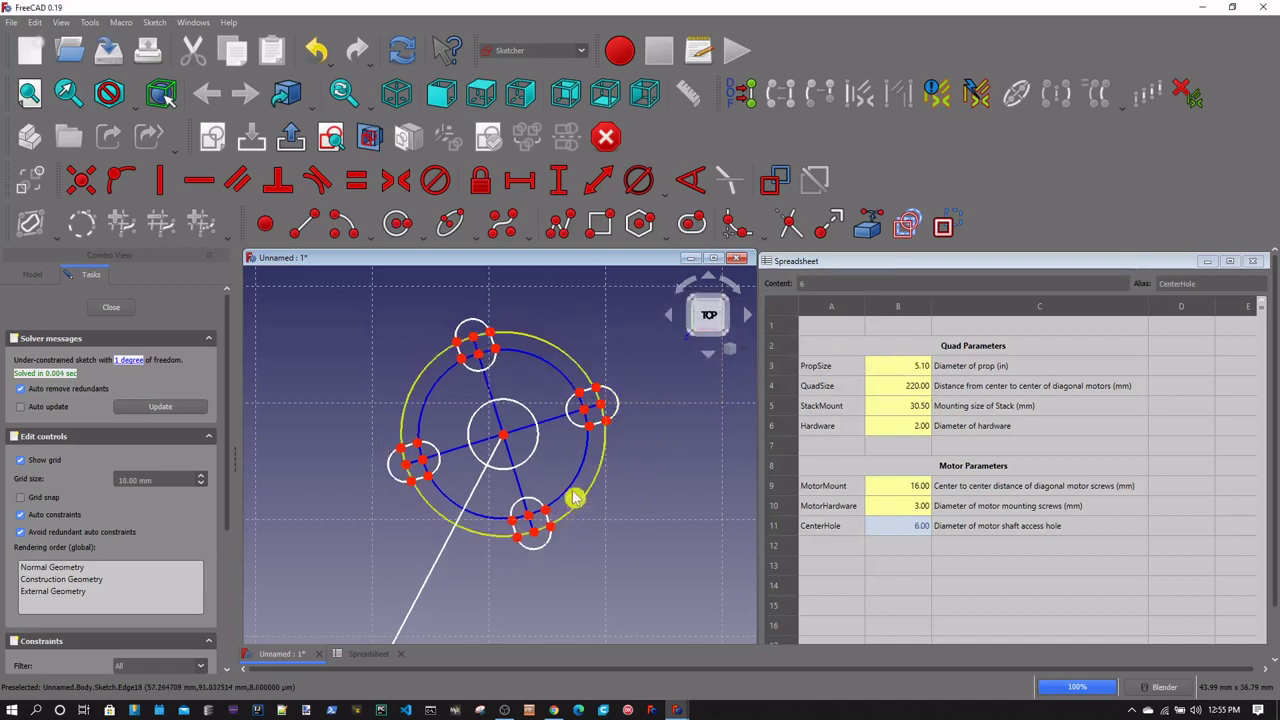
# Swing the diagonal arm line clockwise about the origin until the four motor slots sit nearly square to the sketch axes
pyautogui.scroll(-2, 500, 491)
pyautogui.scroll(-2, 512, 449)
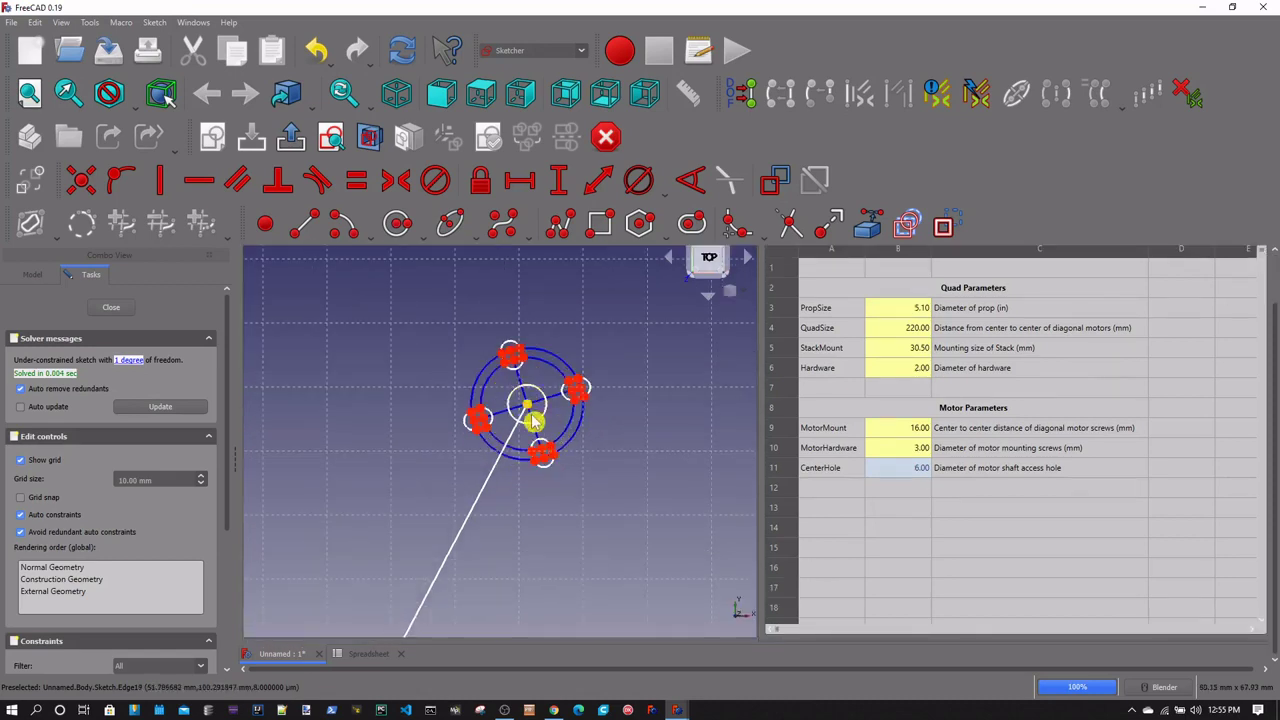
pyautogui.scroll(3, 531, 466)
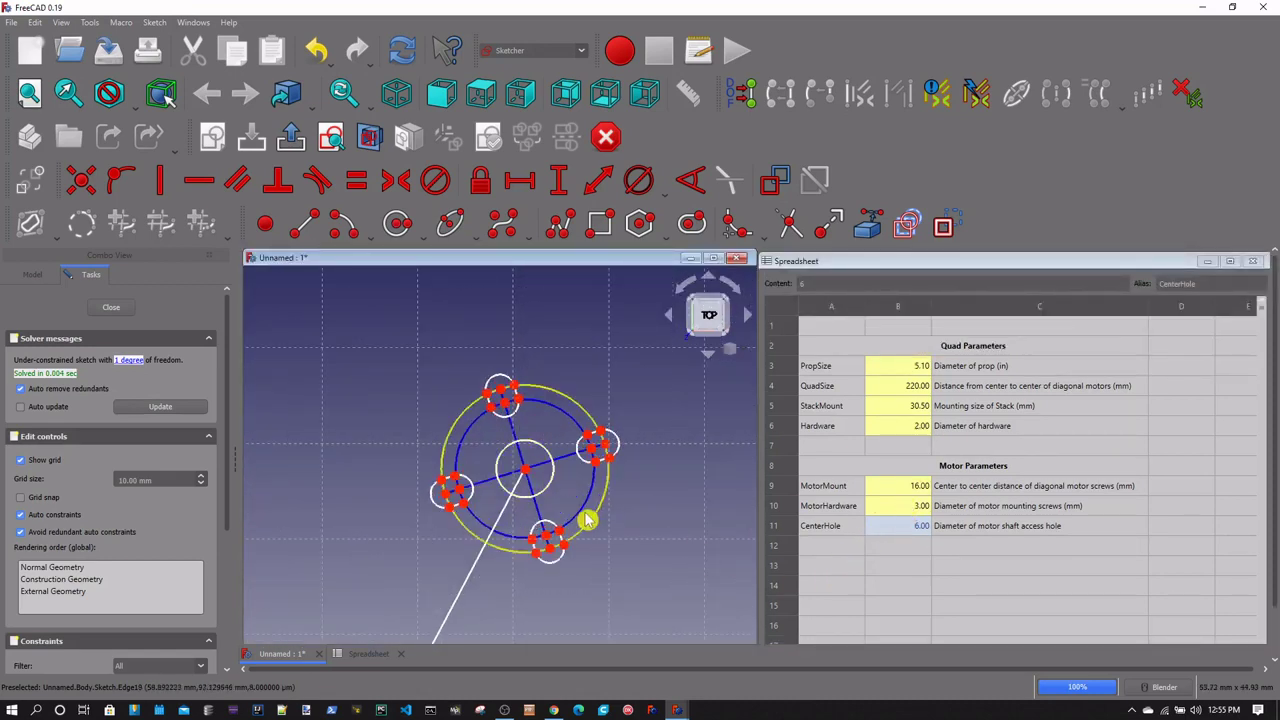
pyautogui.scroll(1, 594, 482)
pyautogui.scroll(-6, 583, 517)
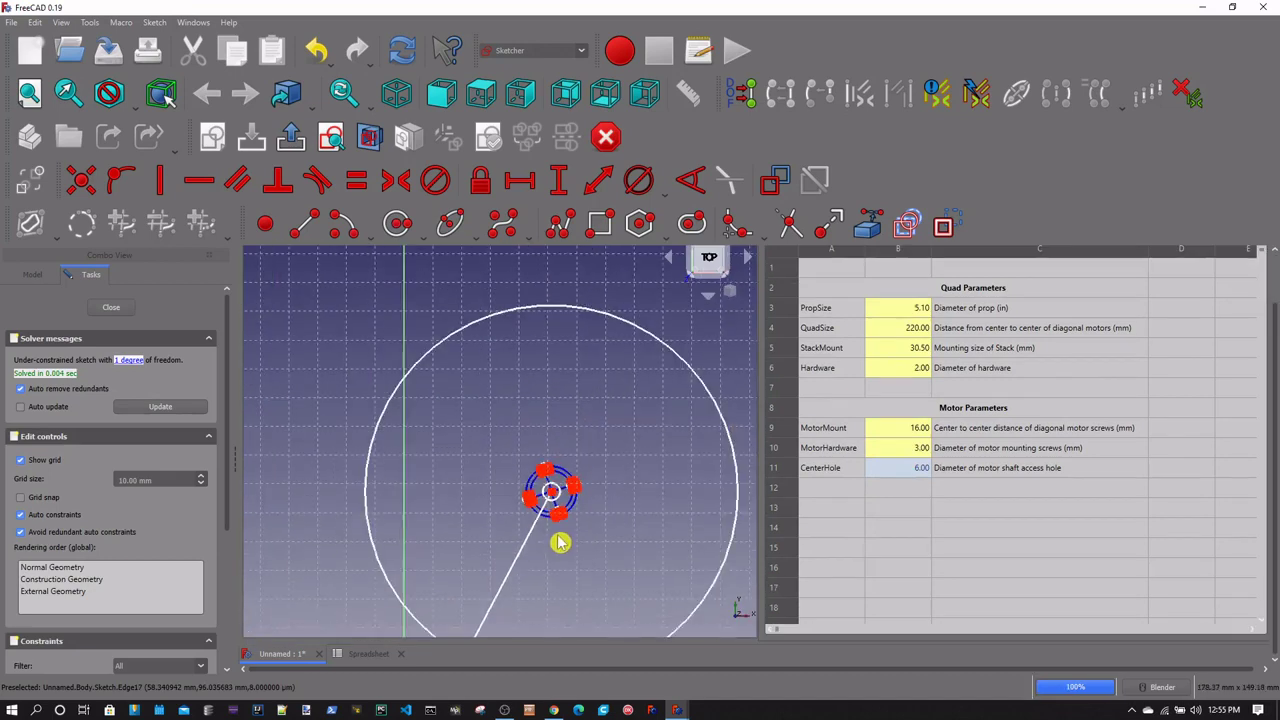
pyautogui.scroll(5, 609, 499)
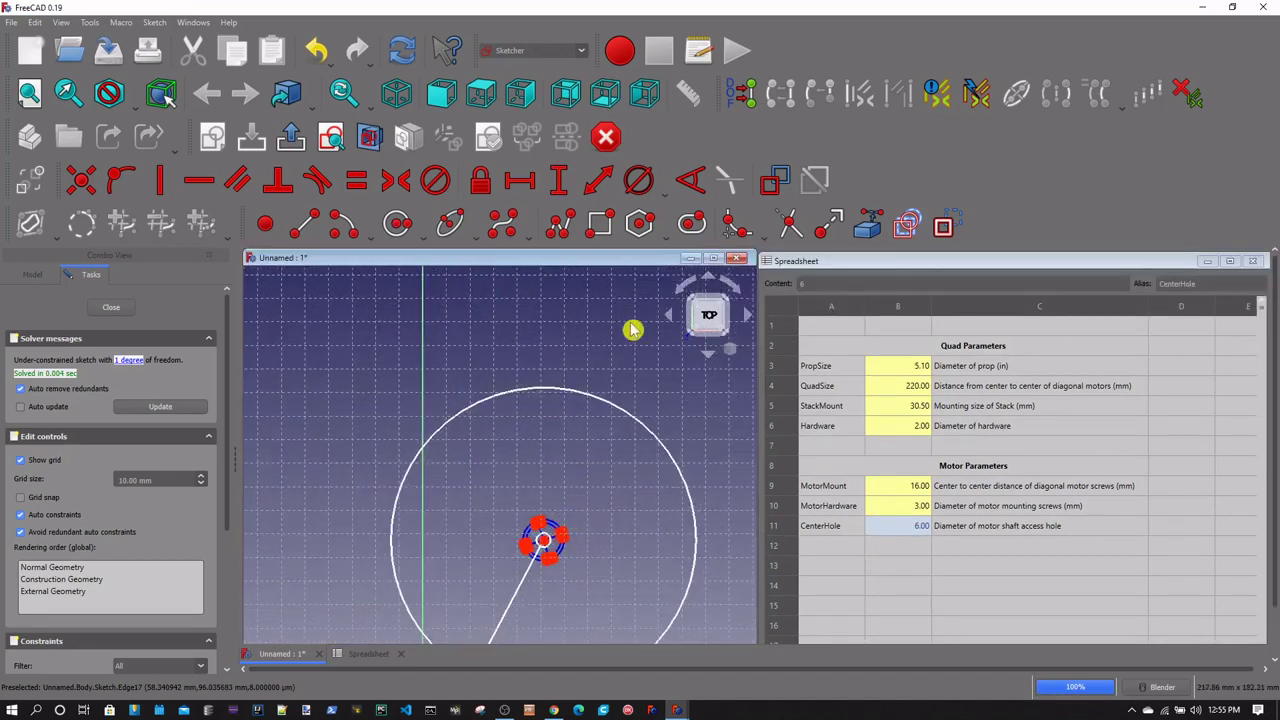
pyautogui.scroll(-3, 634, 329)
pyautogui.keyDown('shift'); pyautogui.moveTo(634, 459); pyautogui.dragTo(520, 426, button='middle'); pyautogui.keyUp('shift')
pyautogui.rightClick(536, 370)
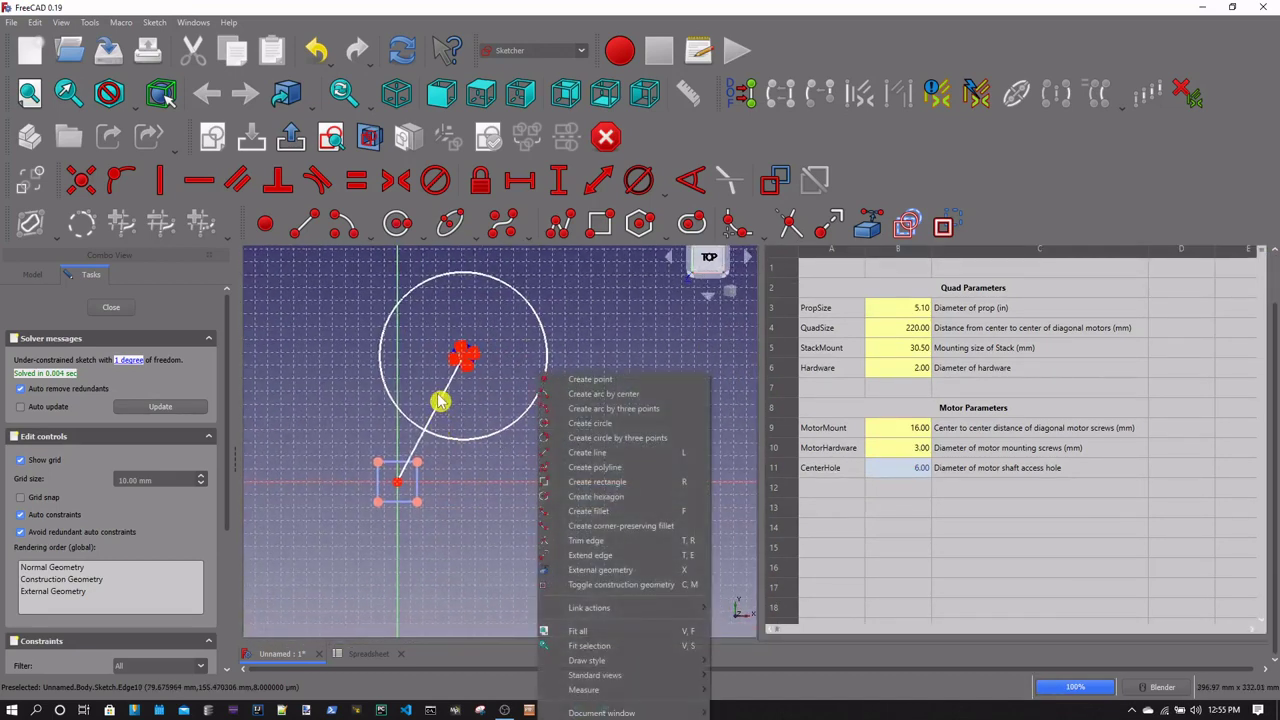
pyautogui.press('Escape')
pyautogui.moveTo(445, 398)
pyautogui.mouseDown()
pyautogui.moveTo(466, 429)
pyautogui.moveTo(491, 409)
pyautogui.mouseUp()
pyautogui.scroll(3, 491, 409)
pyautogui.scroll(3, 491, 460)
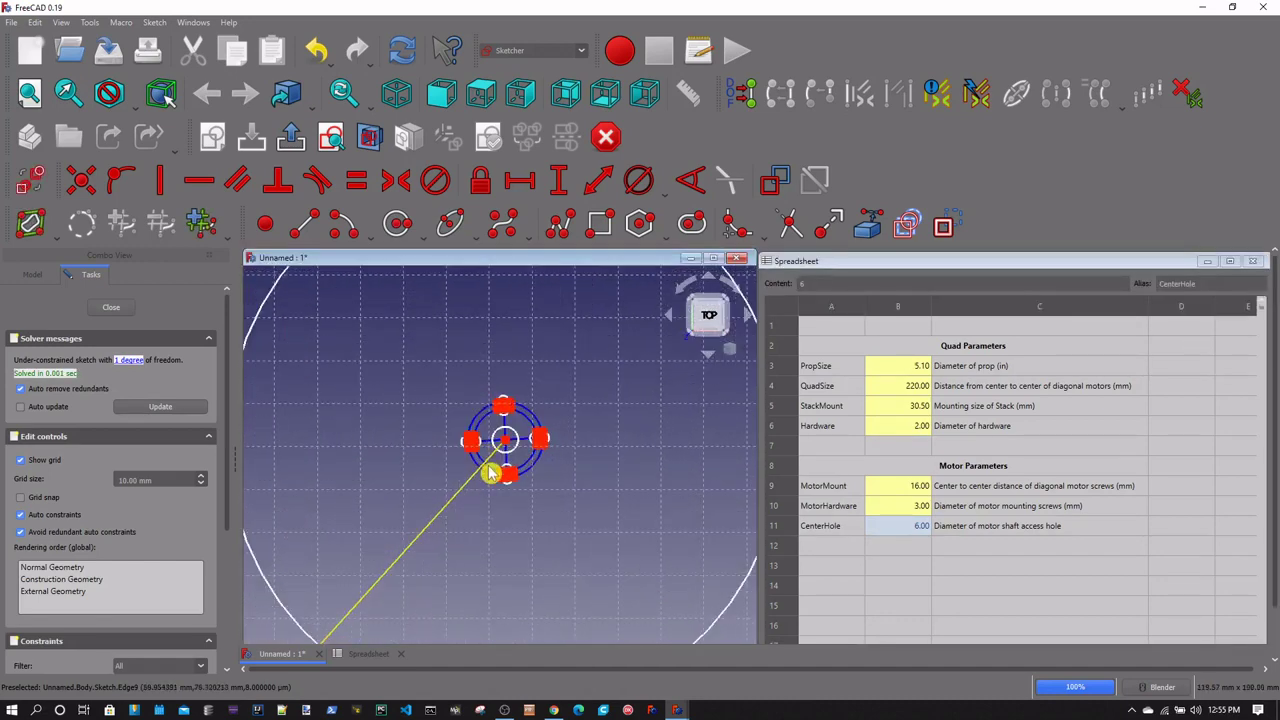
# Close the frame sketch
pyautogui.click(109, 310)
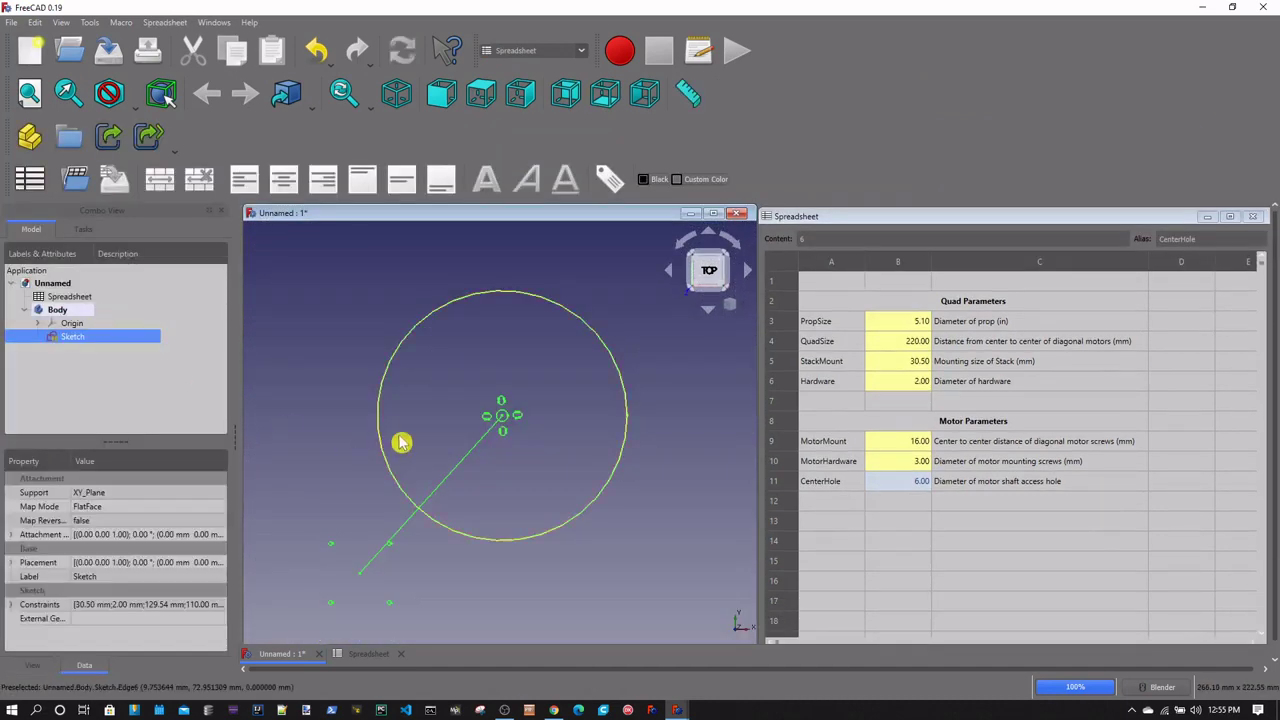
pyautogui.scroll(3, 502, 445)
pyautogui.scroll(-3, 501, 390)
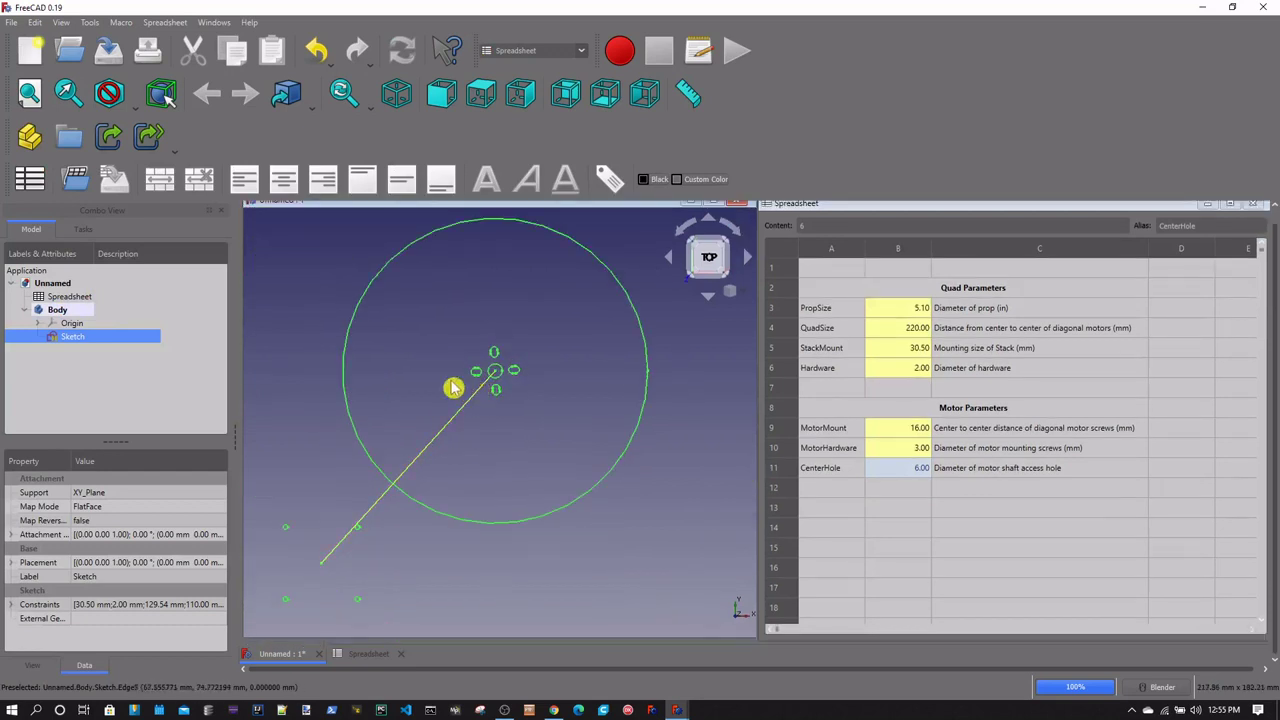
pyautogui.scroll(2, 477, 366)
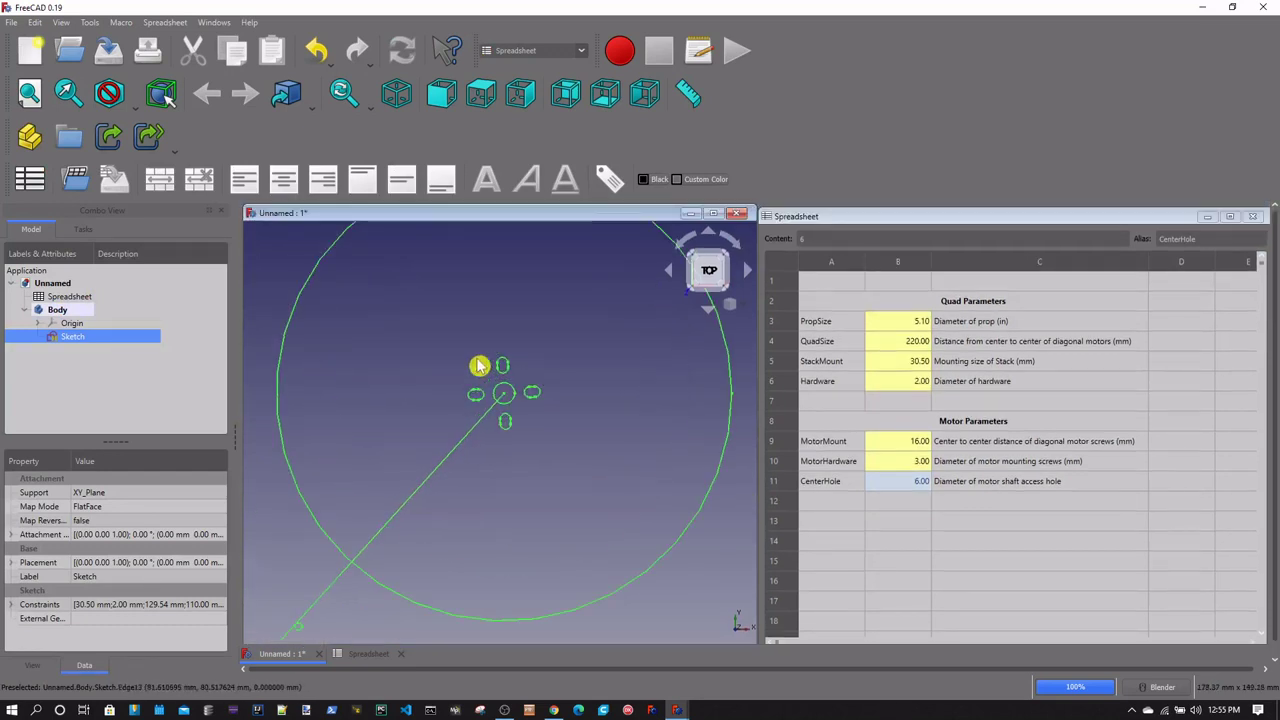
# Set the spreadsheet's motor parameters to MotorMount 12, MotorHardware 2 and CenterHole 4
pyautogui.doubleClick(928, 441)
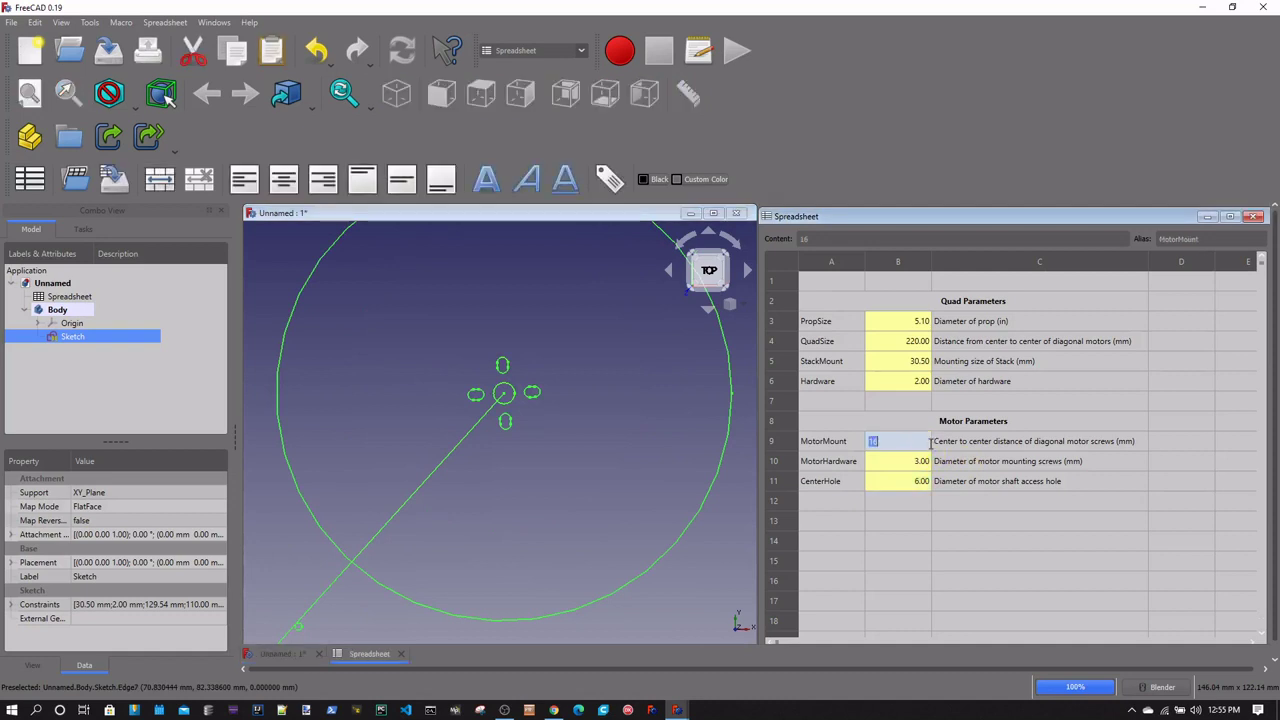
pyautogui.write('12')
pyautogui.press('Return')
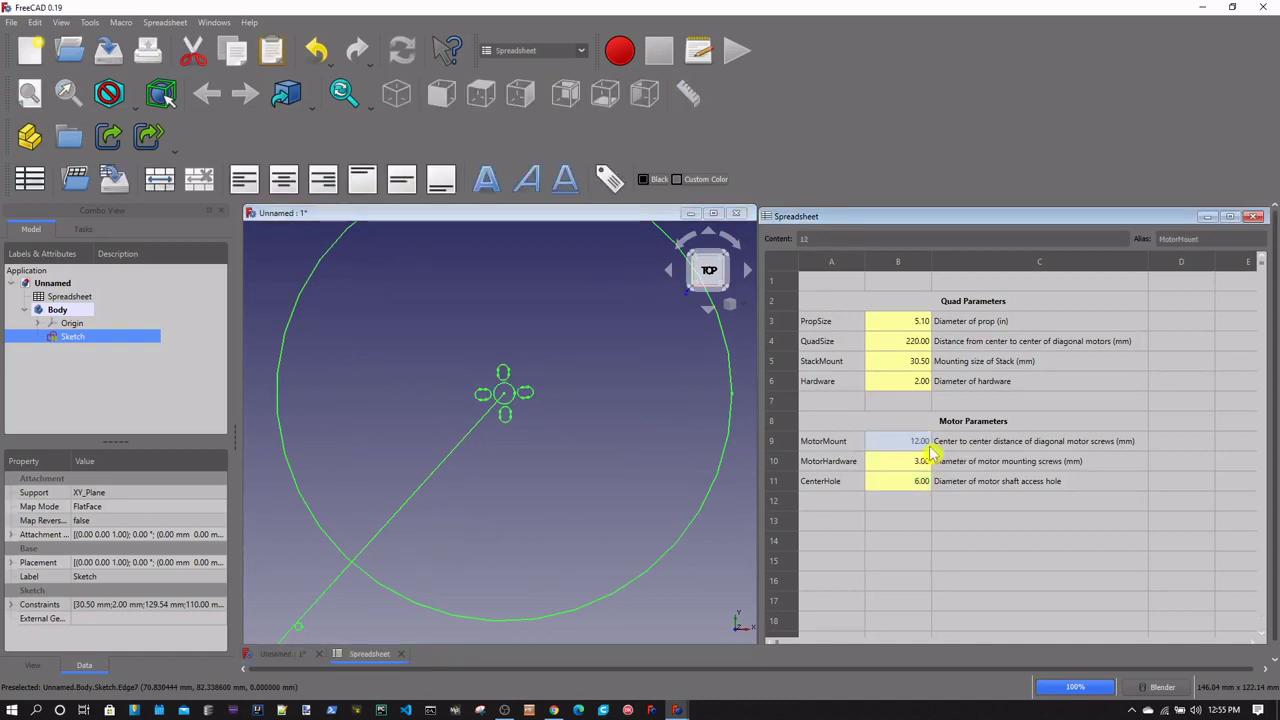
pyautogui.doubleClick(922, 464)
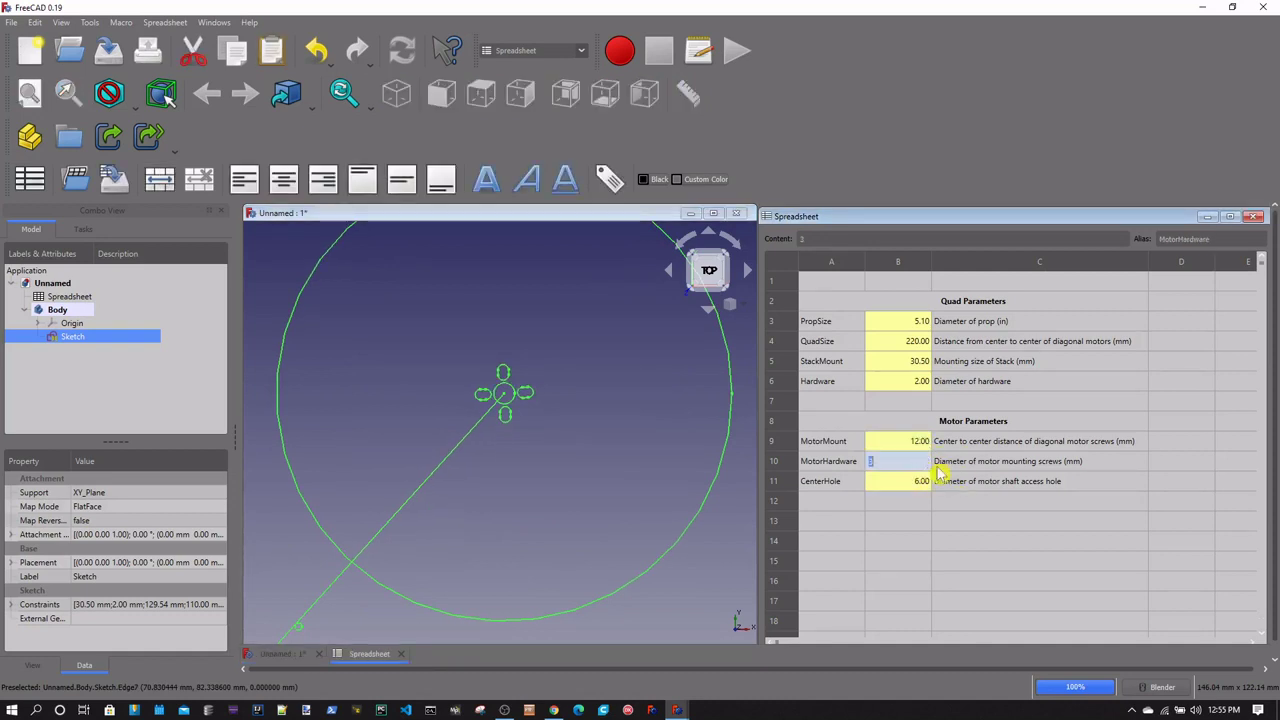
pyautogui.write('2')
pyautogui.press('Return')
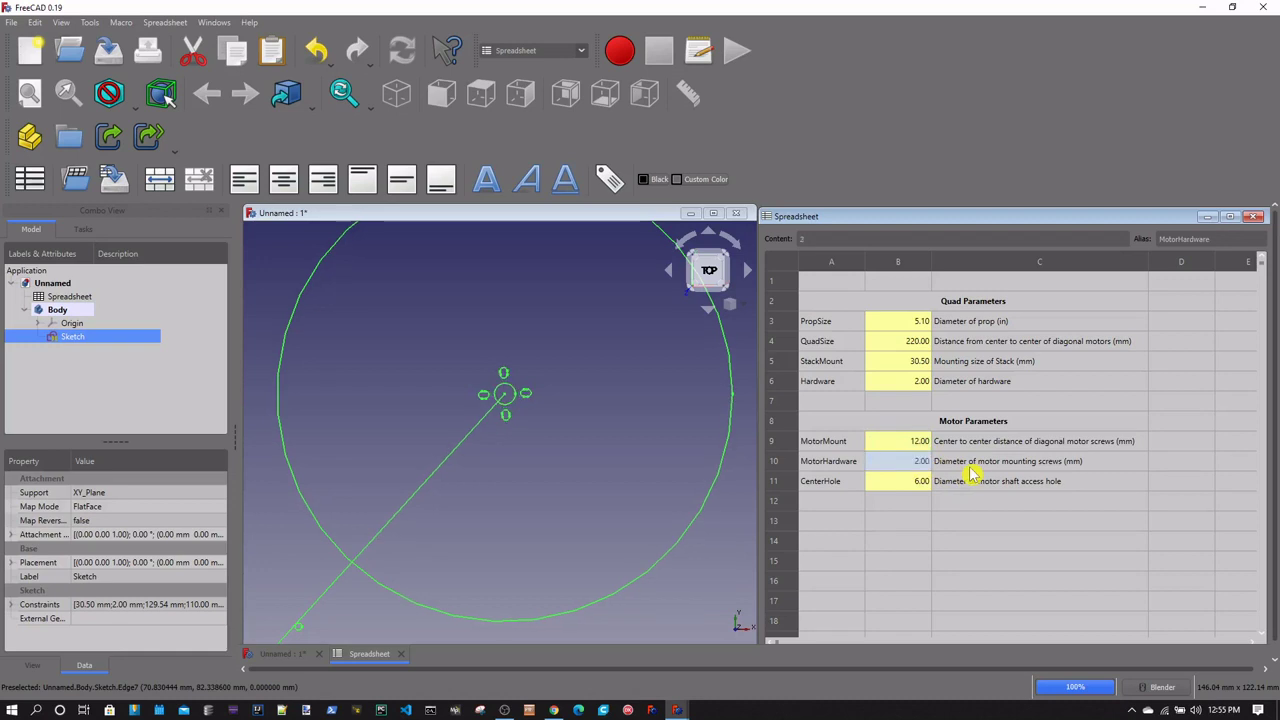
pyautogui.doubleClick(928, 484)
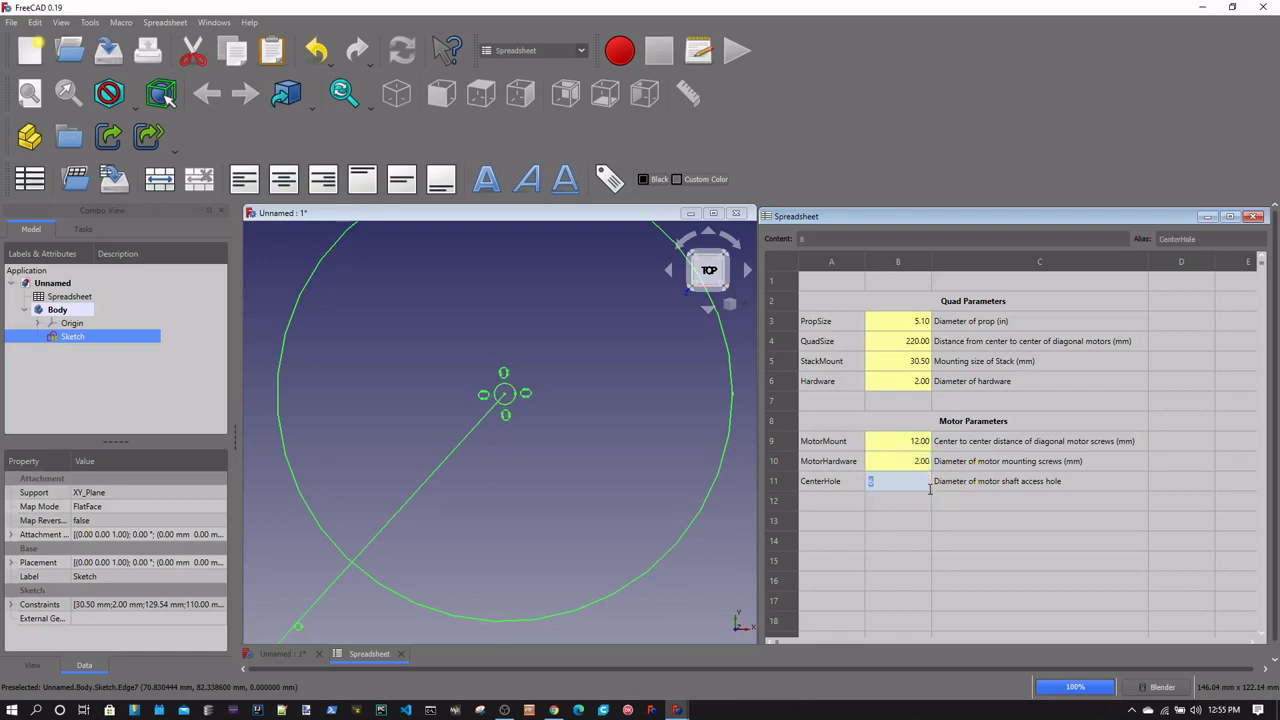
pyautogui.write('4')
pyautogui.press('Return')
# Set the spreadsheet's motor parameters back to MotorMount 16, MotorHardware 3 and CenterHole 6
pyautogui.scroll(-2, 532, 485)
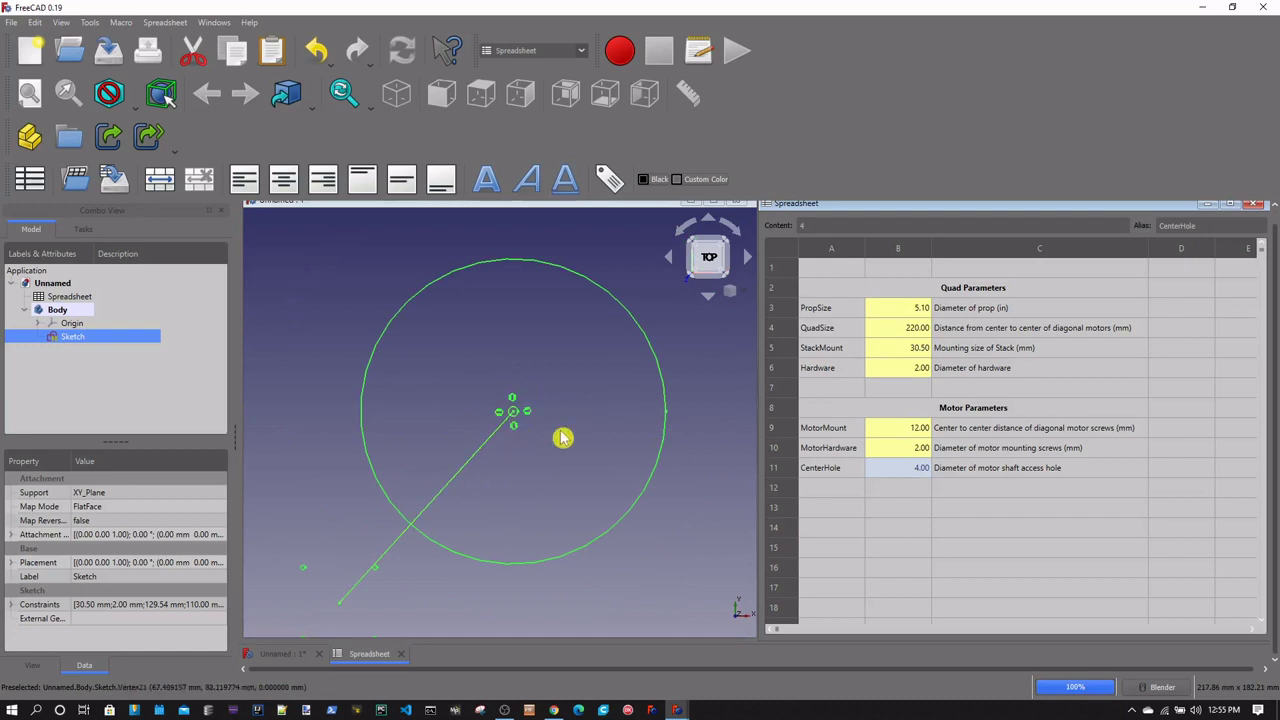
pyautogui.click(918, 429)
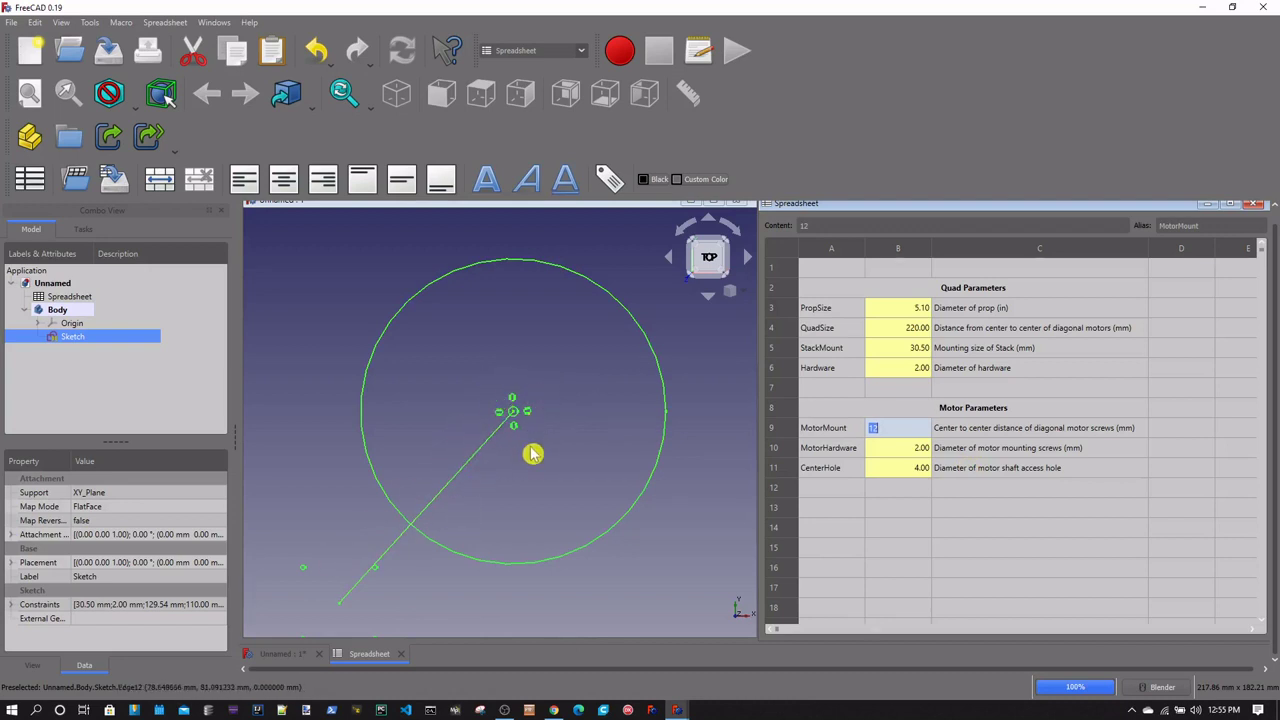
pyautogui.press('Return')
pyautogui.doubleClick(913, 450)
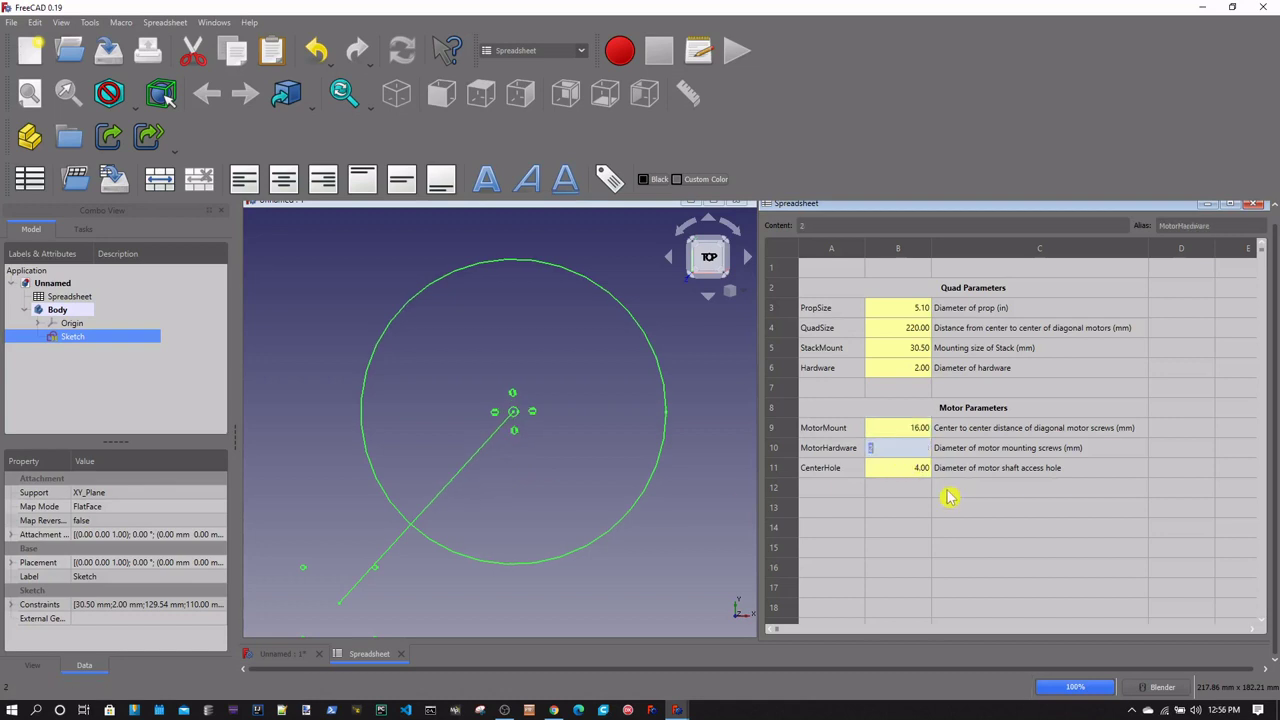
pyautogui.write('3')
pyautogui.press('Return')
pyautogui.click(923, 474)
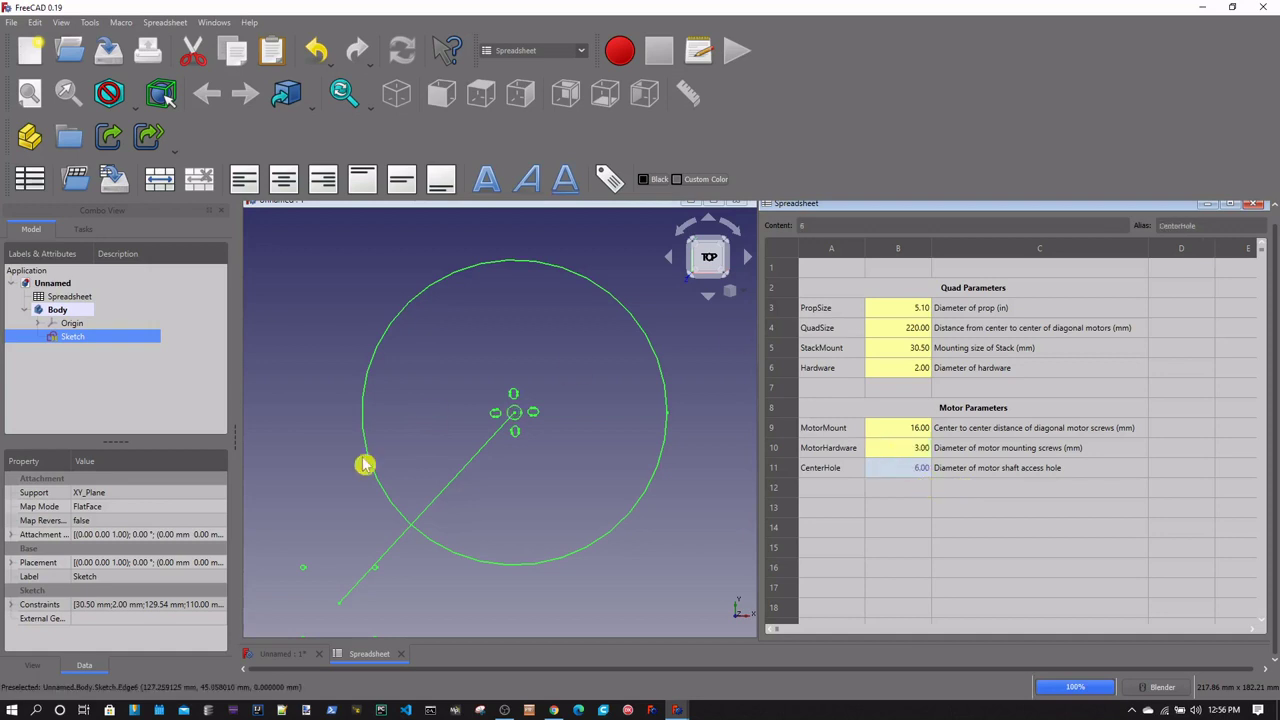
pyautogui.scroll(-1, 450, 465)
pyautogui.scroll(2, 432, 528)
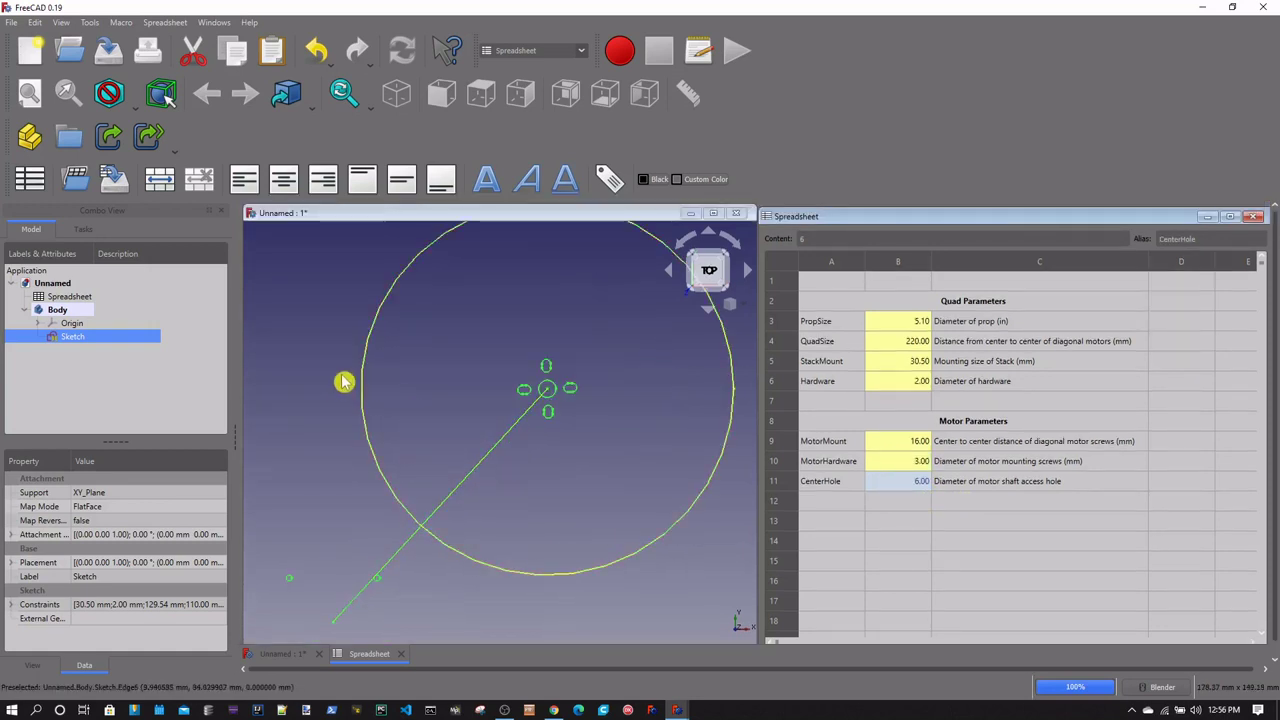
# Reopen the frame sketch for editing at the motor mounting slots
pyautogui.doubleClick(62, 341)
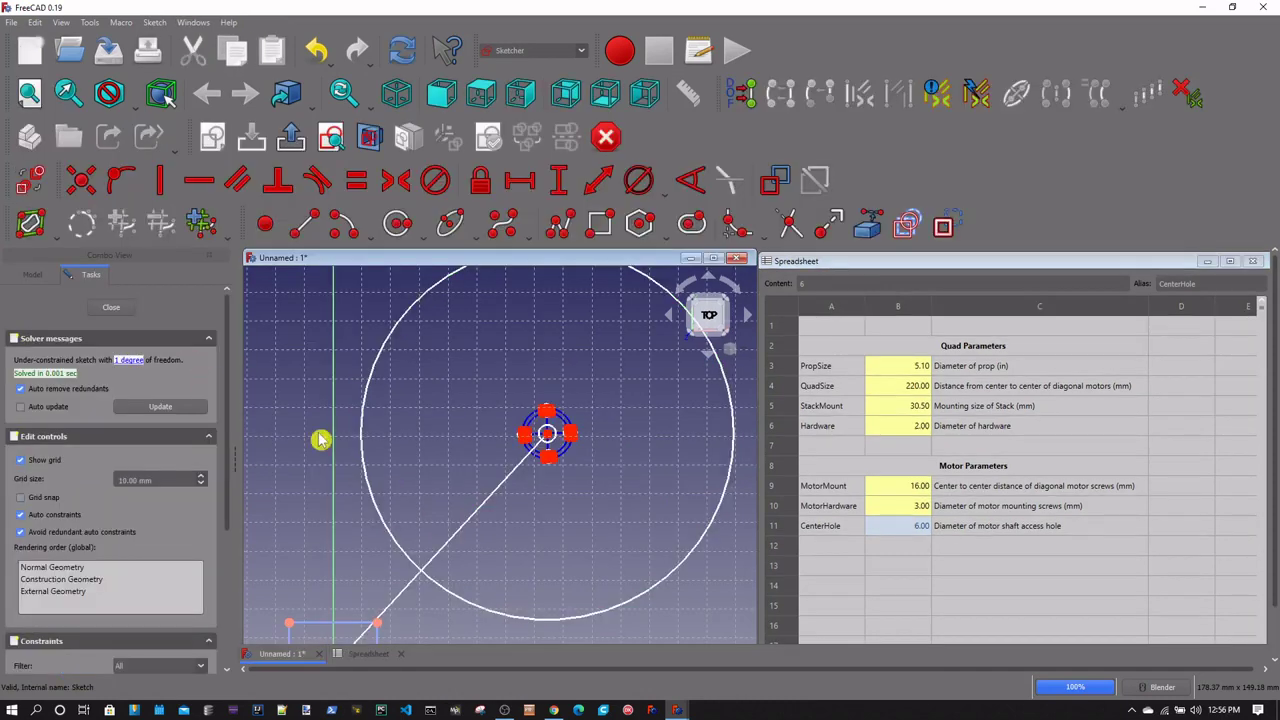
pyautogui.scroll(2, 511, 517)
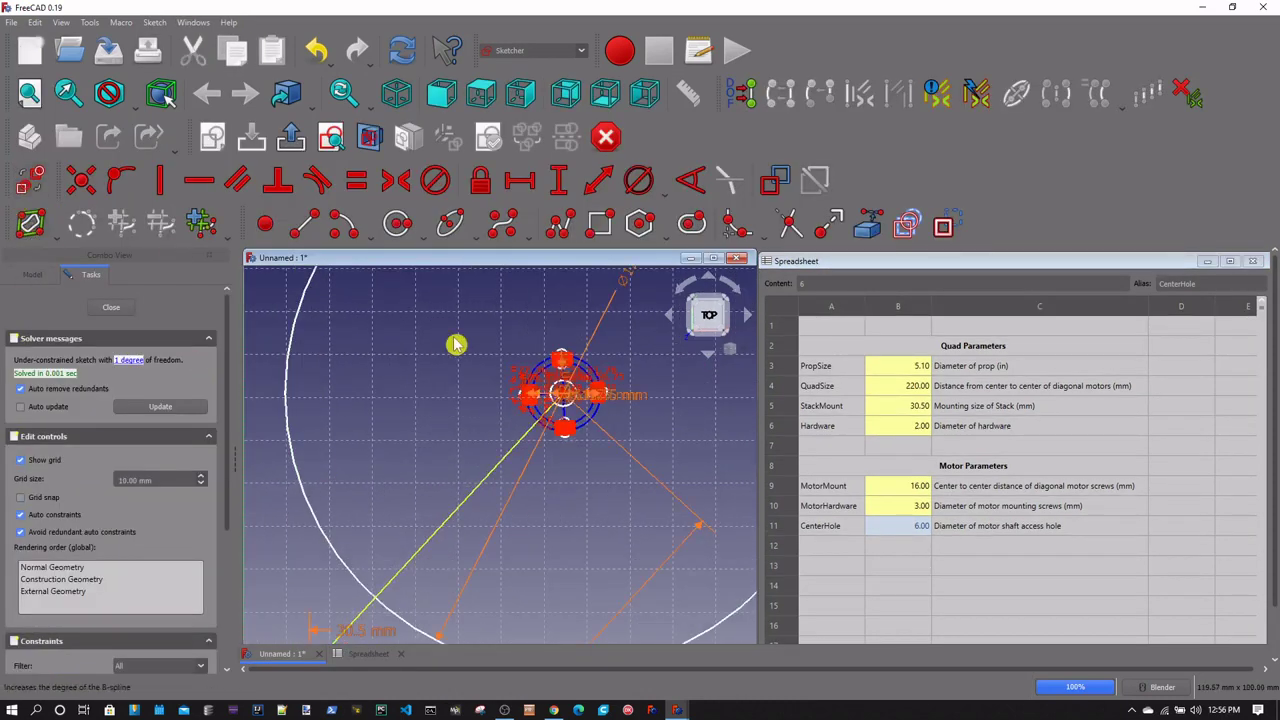
pyautogui.scroll(3, 543, 480)
pyautogui.scroll(3, 488, 312)
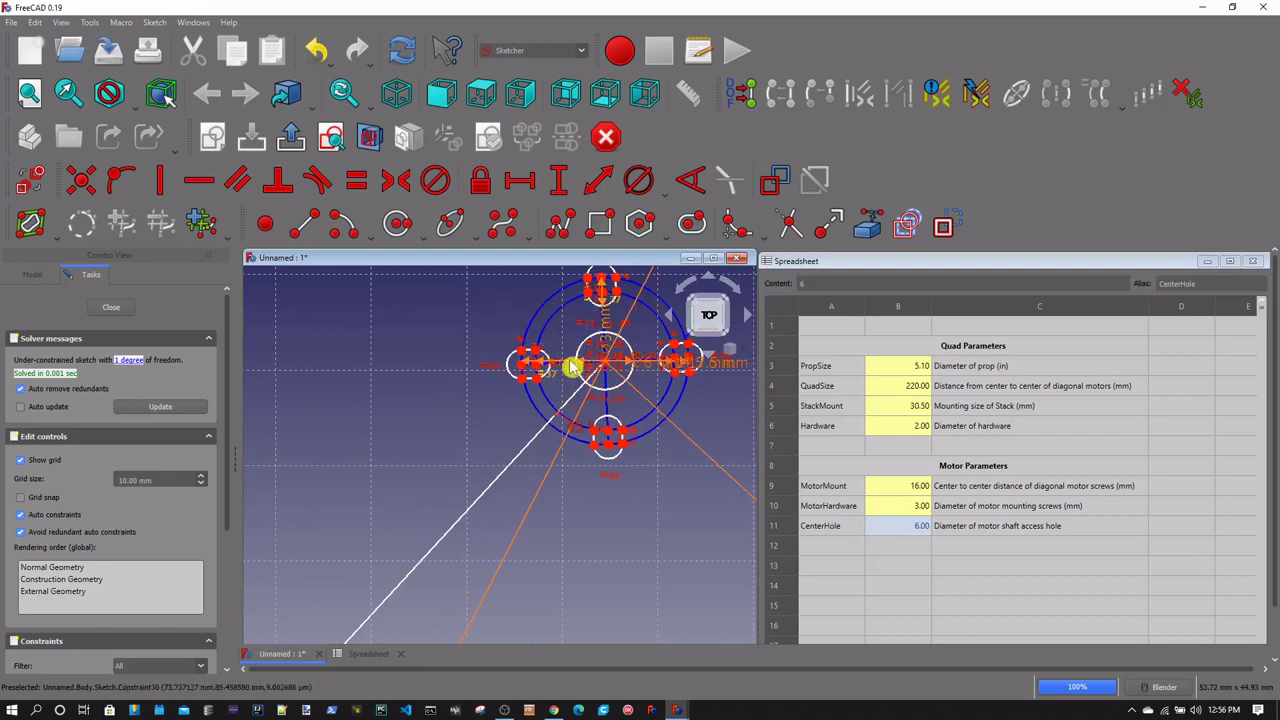
pyautogui.scroll(-5, 490, 465)
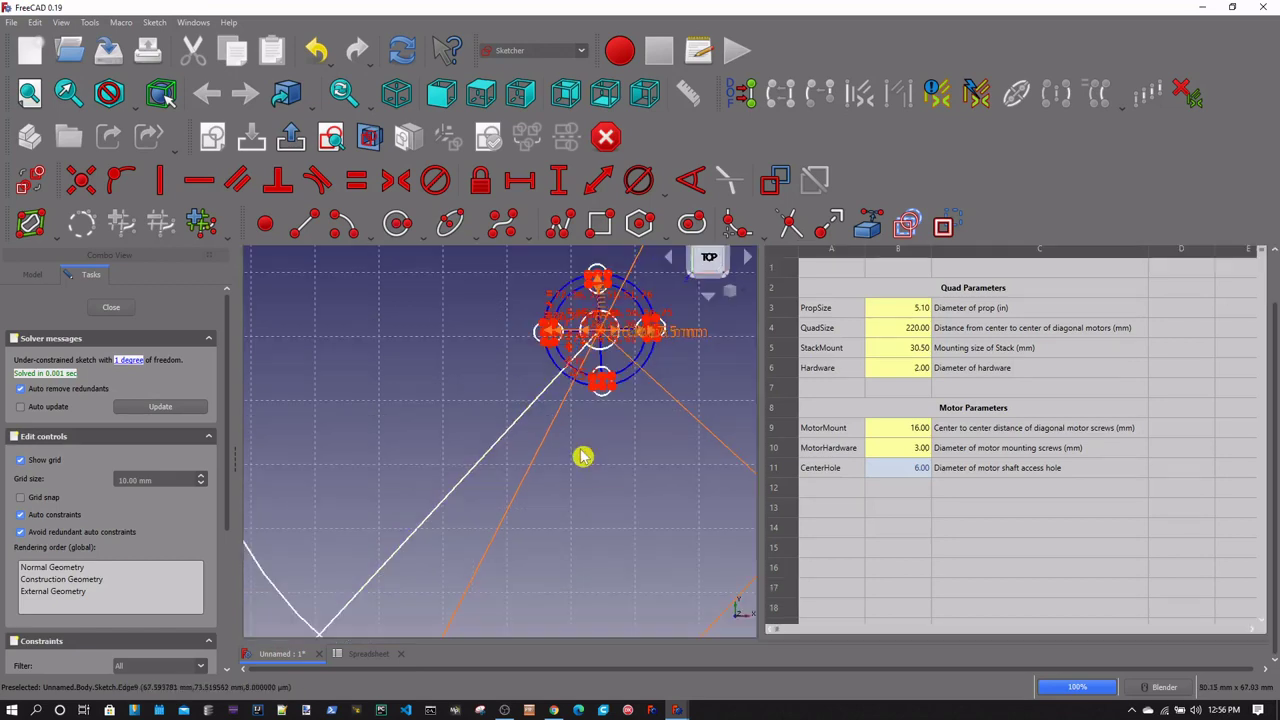
# Swing the arm line and its attached motor mount around the origin to test the sketch's remaining freedom of rotation
pyautogui.moveTo(511, 474)
pyautogui.mouseDown()
pyautogui.moveTo(517, 483)
pyautogui.moveTo(489, 451)
pyautogui.moveTo(566, 529)
pyautogui.moveTo(531, 474)
pyautogui.moveTo(566, 506)
pyautogui.moveTo(557, 491)
pyautogui.moveTo(607, 447)
pyautogui.mouseUp()
pyautogui.scroll(2, 604, 444)
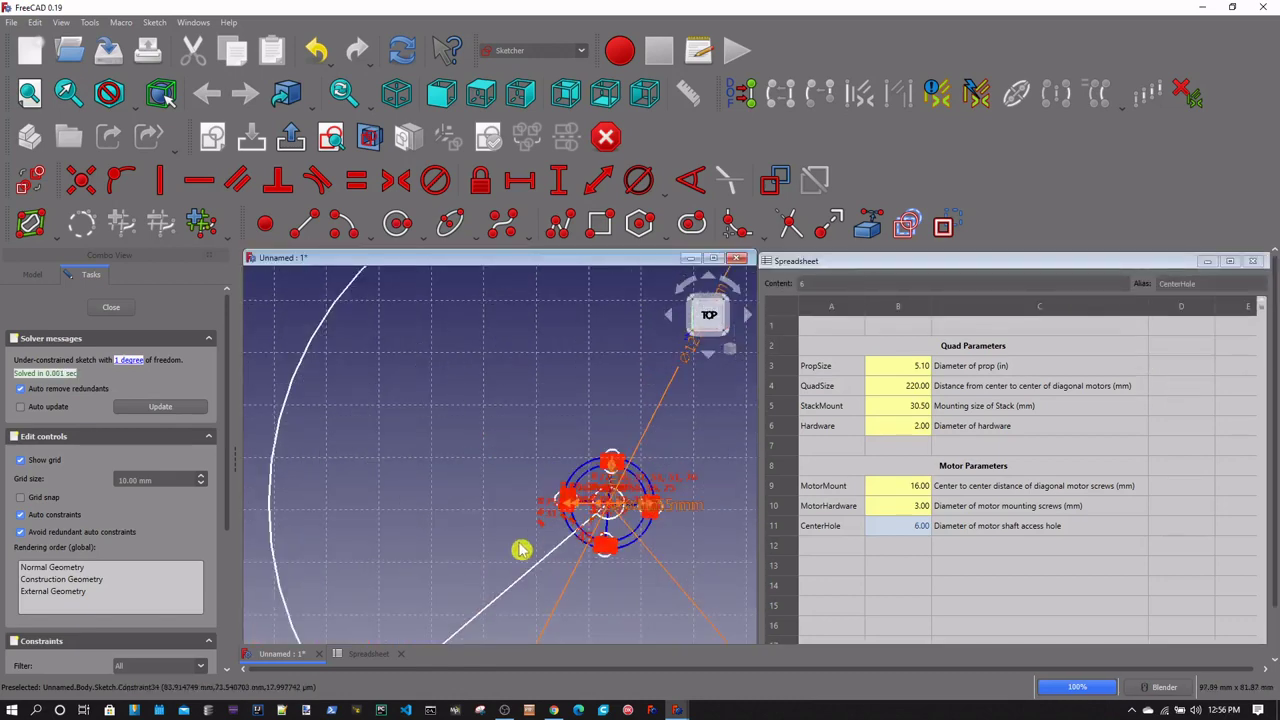
pyautogui.scroll(3, 578, 547)
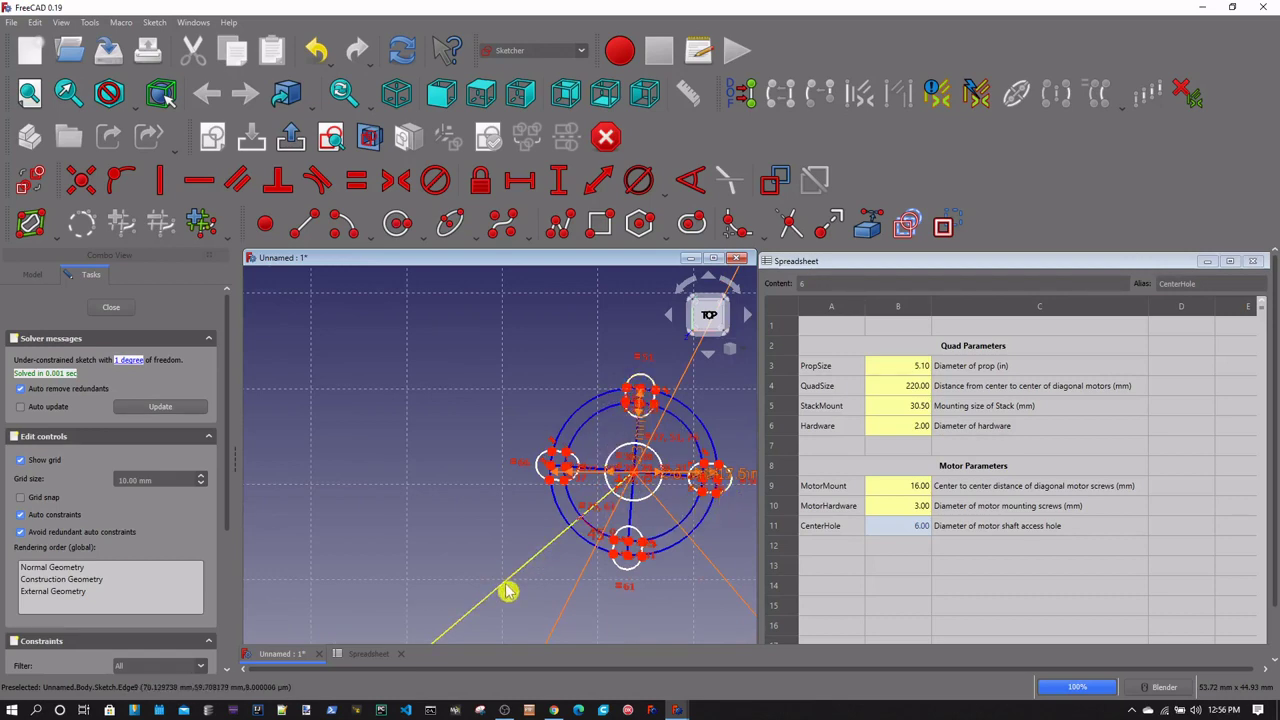
pyautogui.moveTo(508, 585); pyautogui.dragTo(350, 497)
pyautogui.scroll(-5, 571, 466)
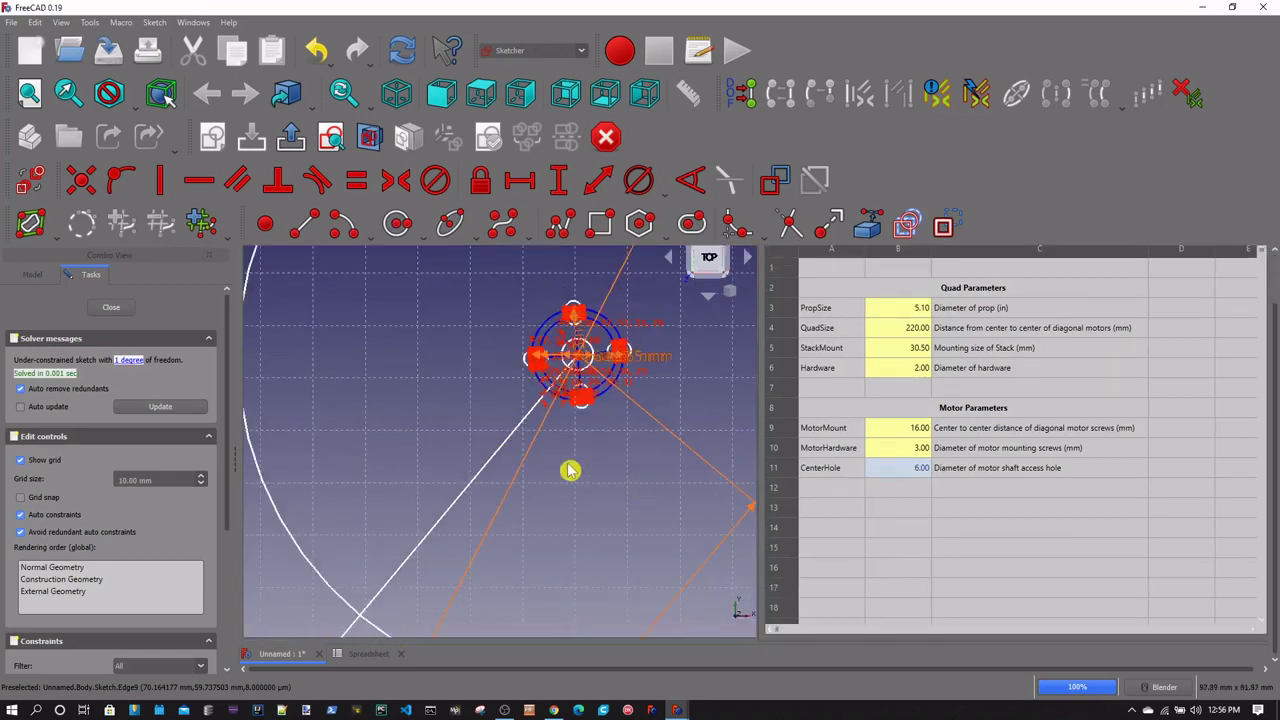
# Swing the arm line to roughly midway between the horizontal and vertical axes, squaring the four motor slots with the axes
pyautogui.scroll(2, 586, 437)
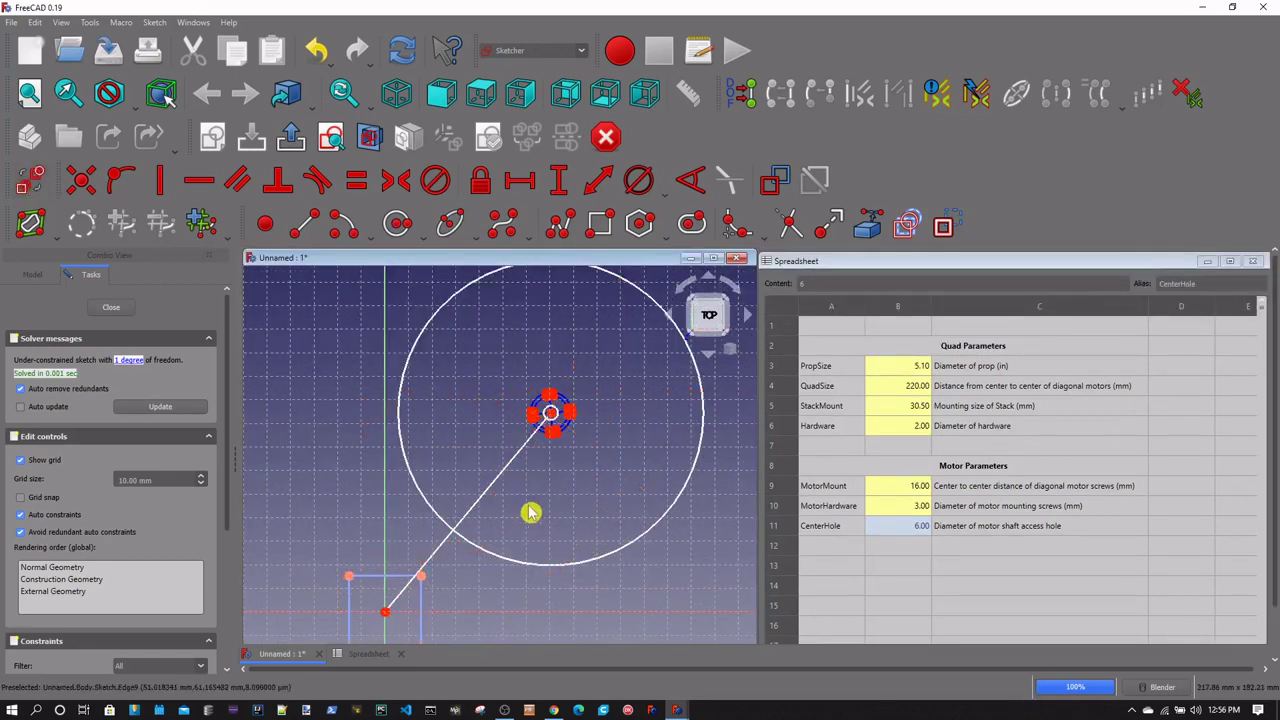
pyautogui.scroll(2, 528, 506)
pyautogui.scroll(1, 505, 475)
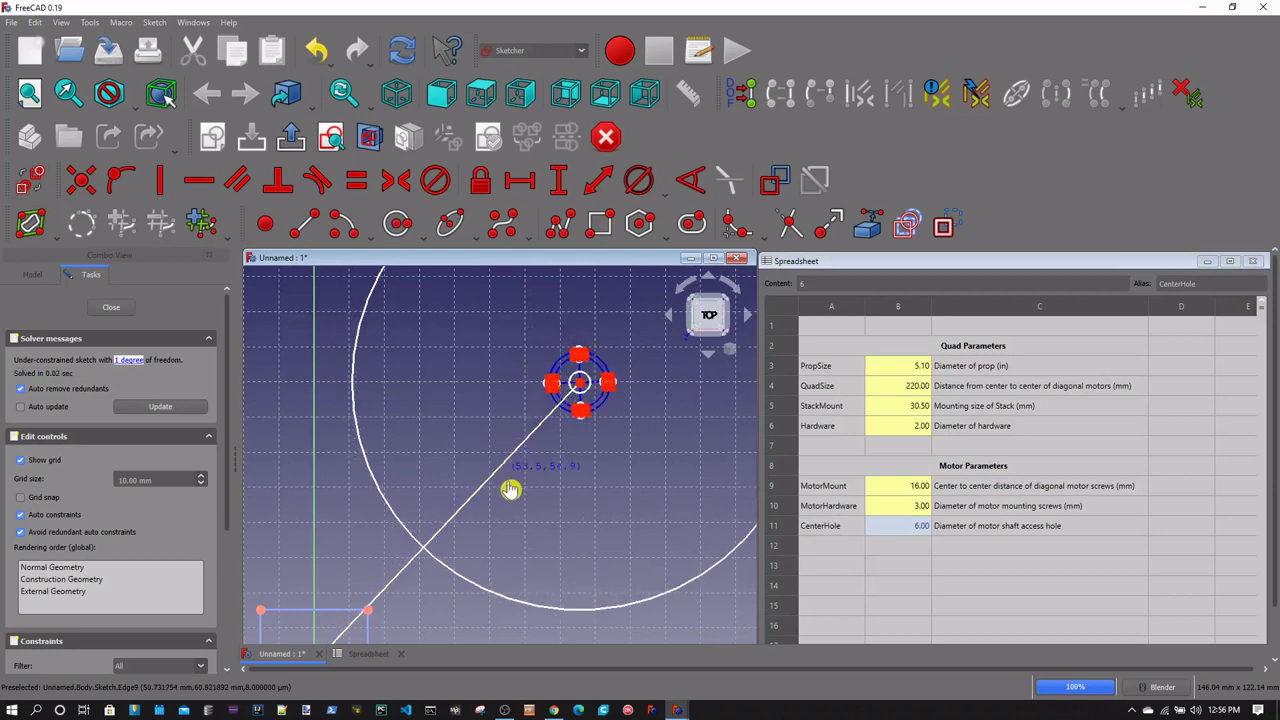
pyautogui.scroll(1, 612, 410)
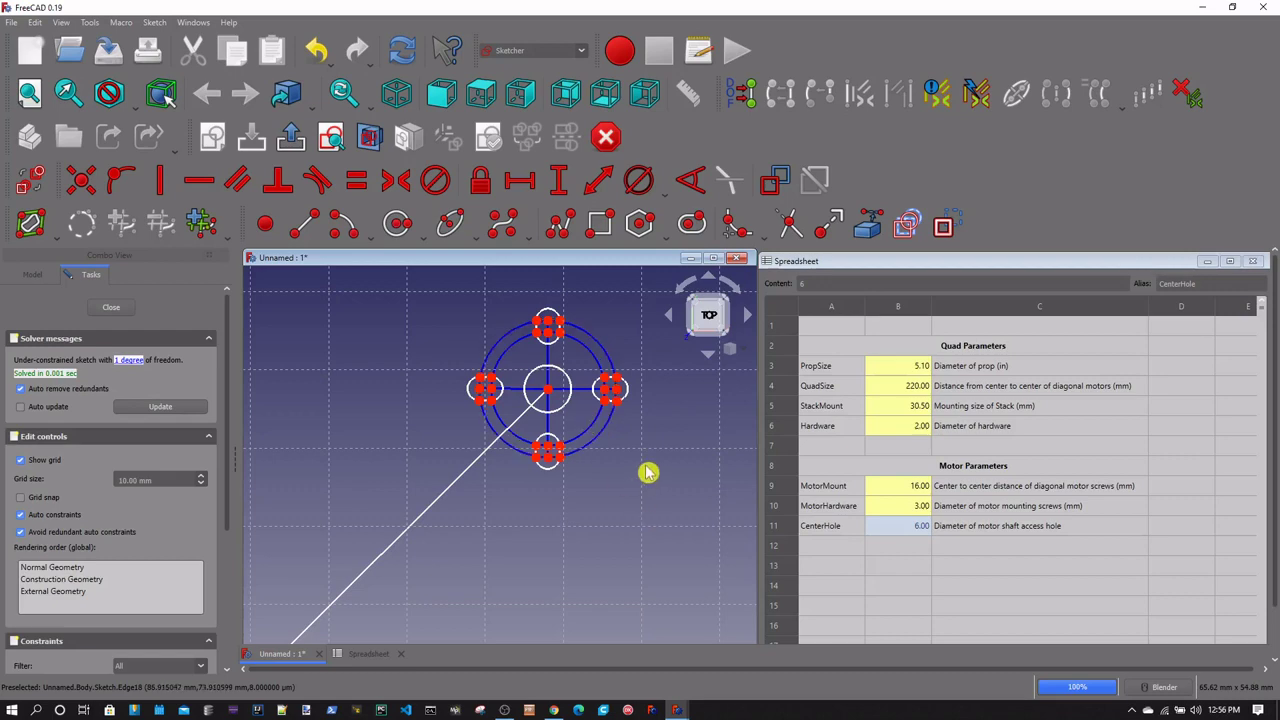
pyautogui.scroll(-4, 646, 472)
pyautogui.scroll(1, 640, 491)
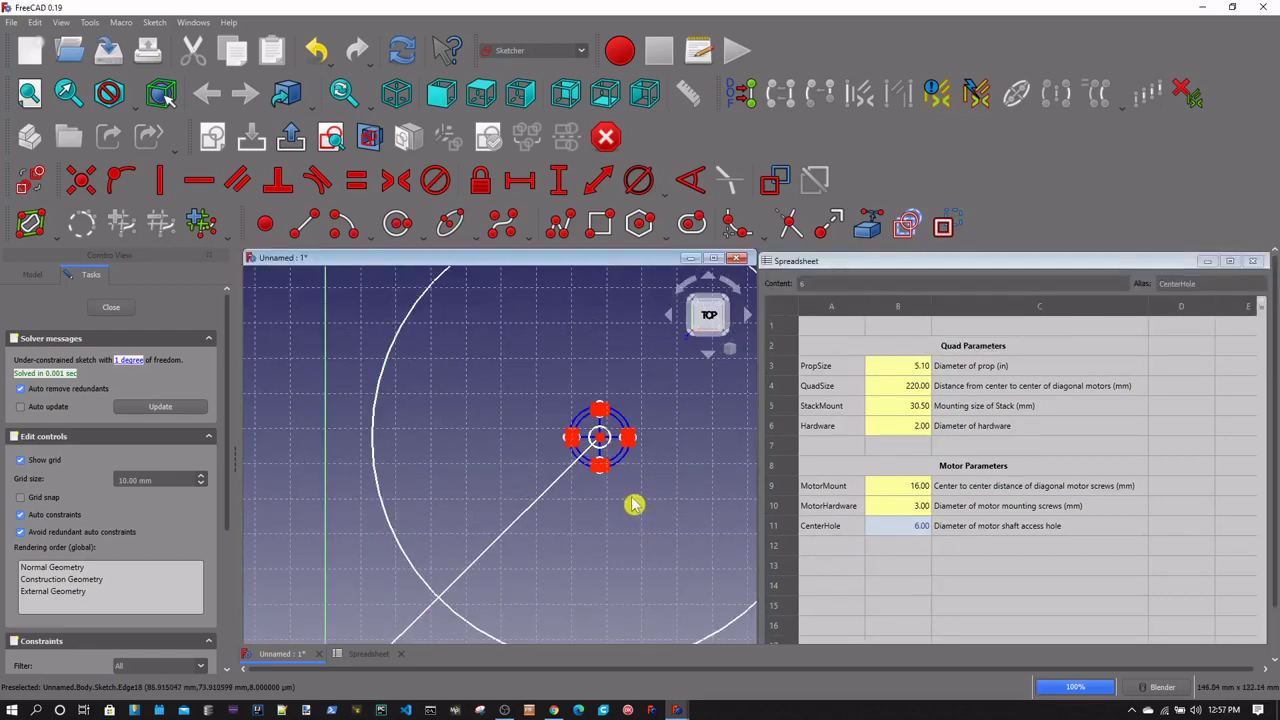
pyautogui.scroll(1, 634, 505)
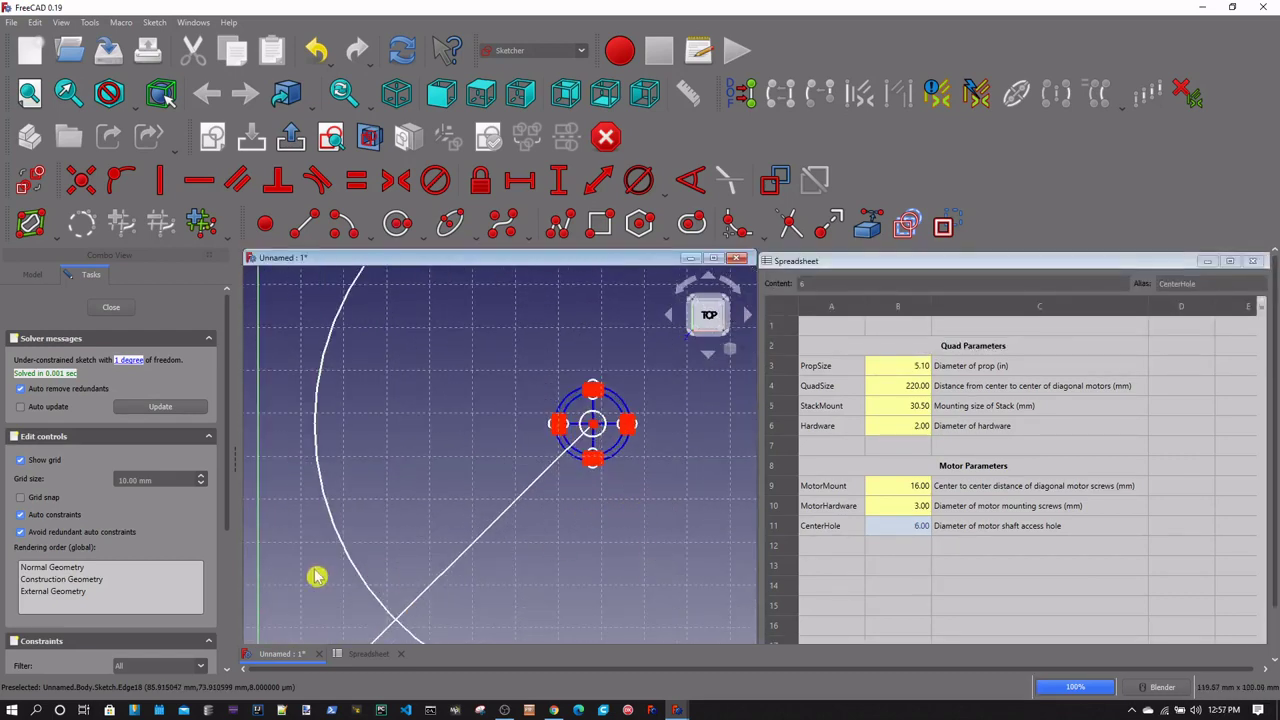